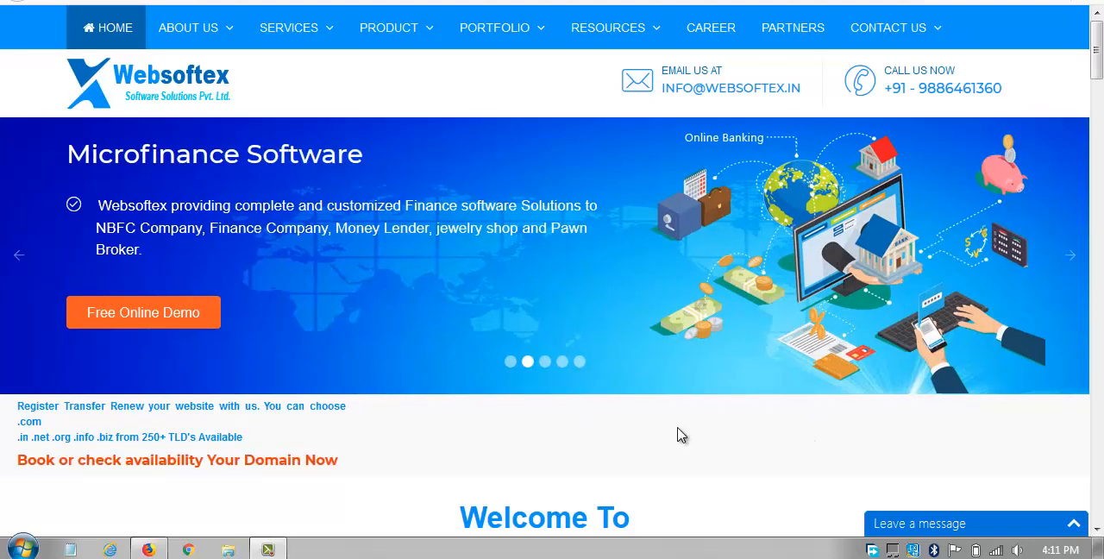
{"action": "mouse_move", "coordinate": [510, 36]}
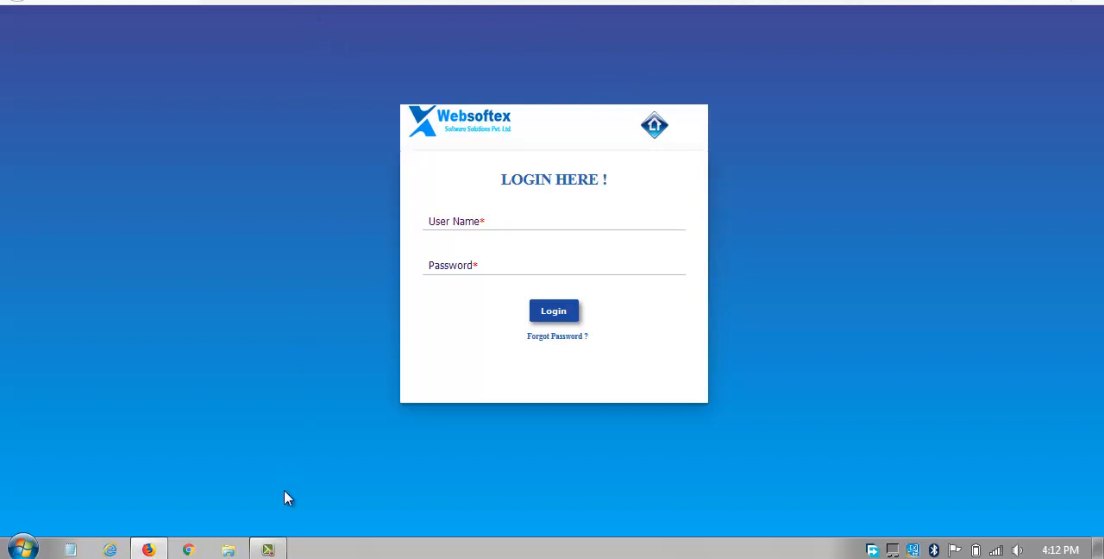
{"action": "mouse_move", "coordinate": [270, 551]}
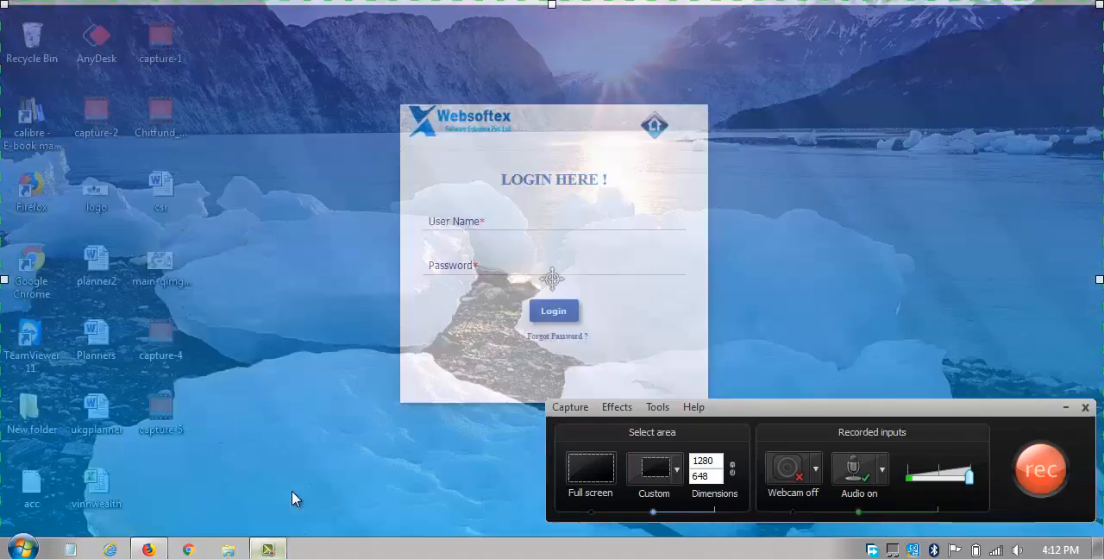
{"action": "left_click", "coordinate": [291, 490]}
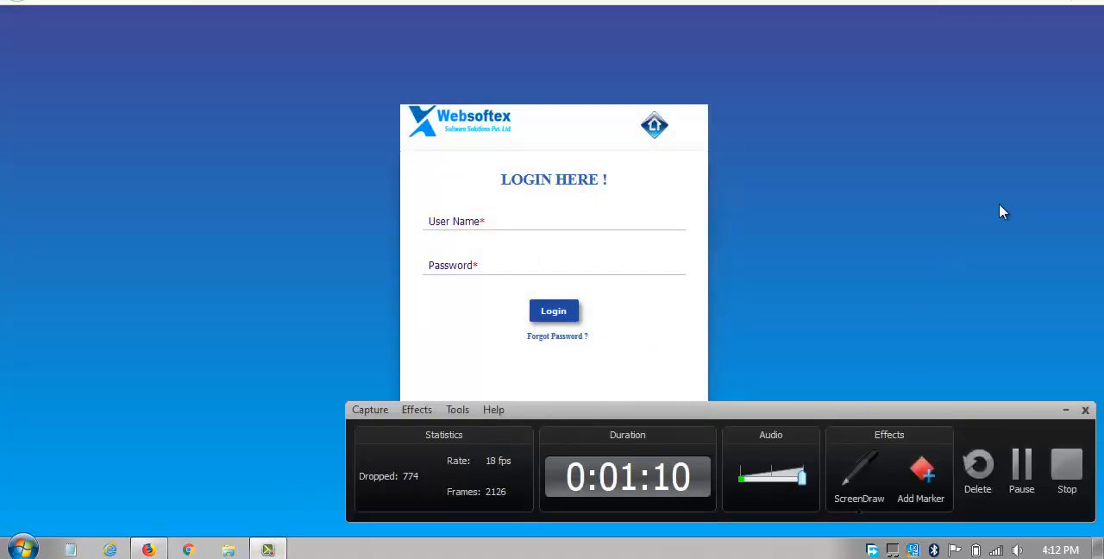
{"action": "left_click", "coordinate": [1065, 410]}
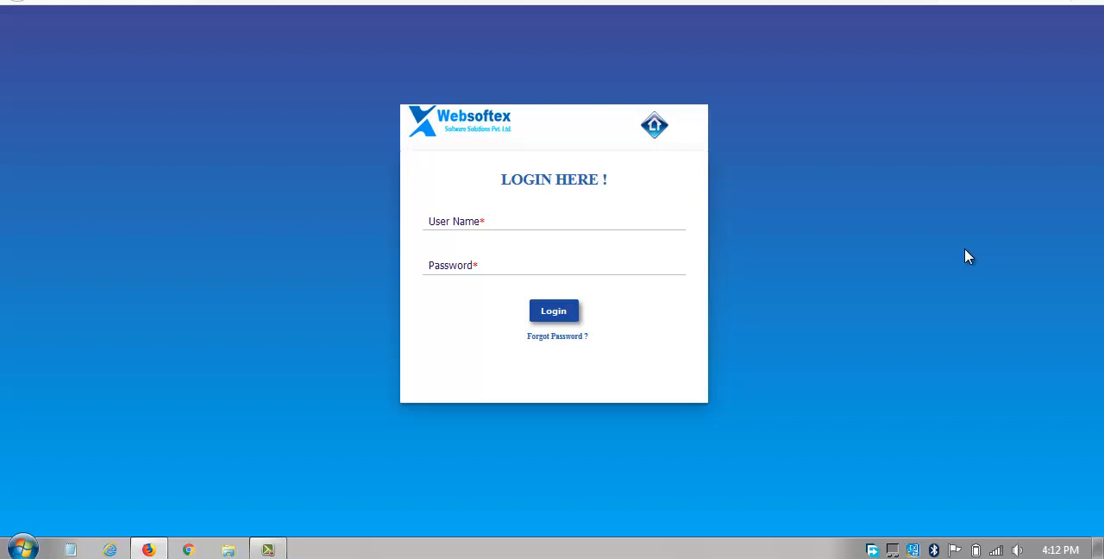
Log in as admin, filling in the user name and password from the saved login.
{"action": "left_click", "coordinate": [526, 221]}
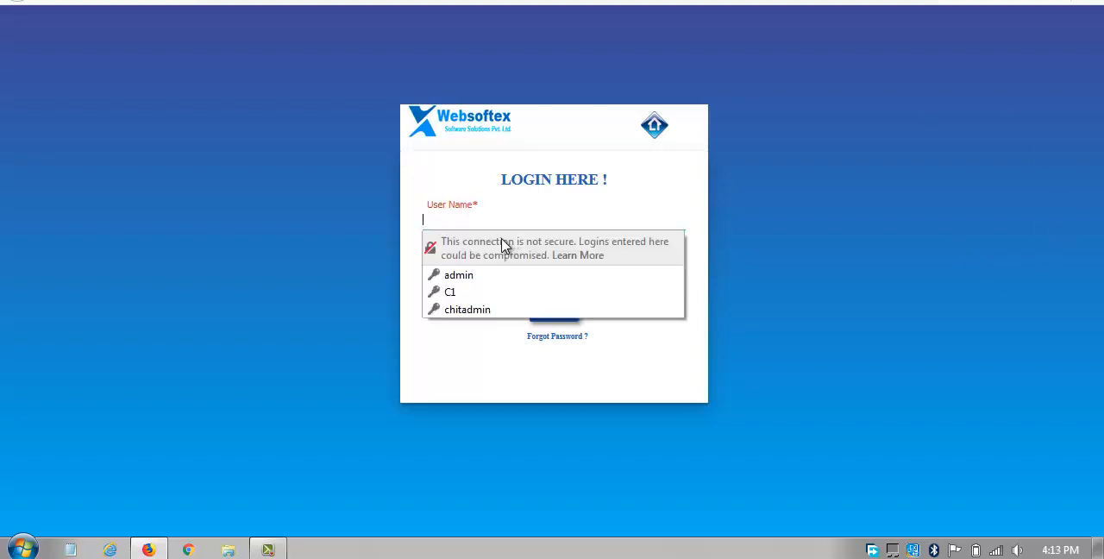
{"action": "left_click", "coordinate": [480, 274]}
{"action": "left_click", "coordinate": [573, 312]}
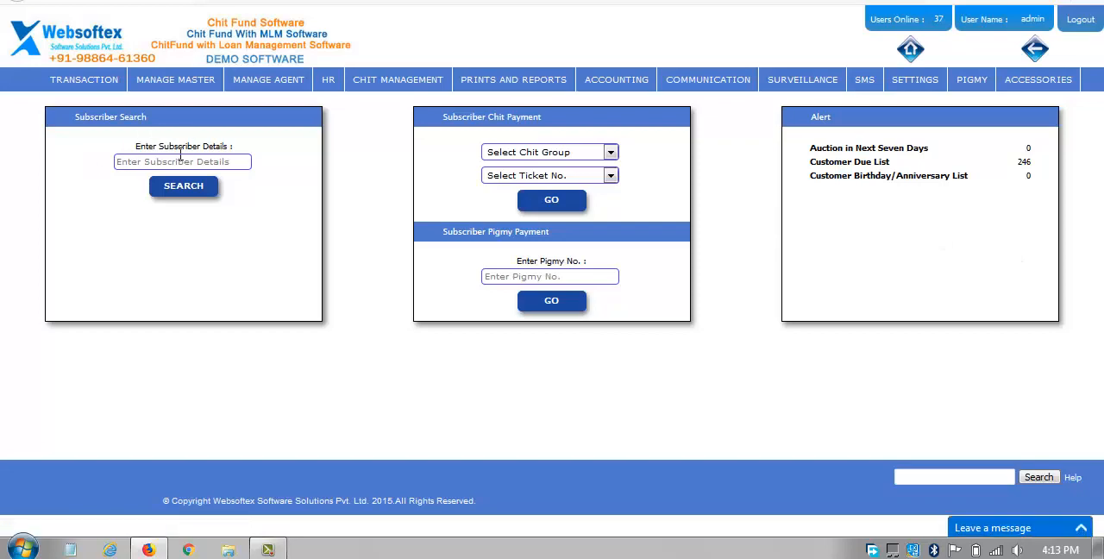
Search the subscriber records by the subscriber's first name from the home page.
{"action": "left_click_drag", "start_coordinate": [52, 113], "coordinate": [243, 113]}
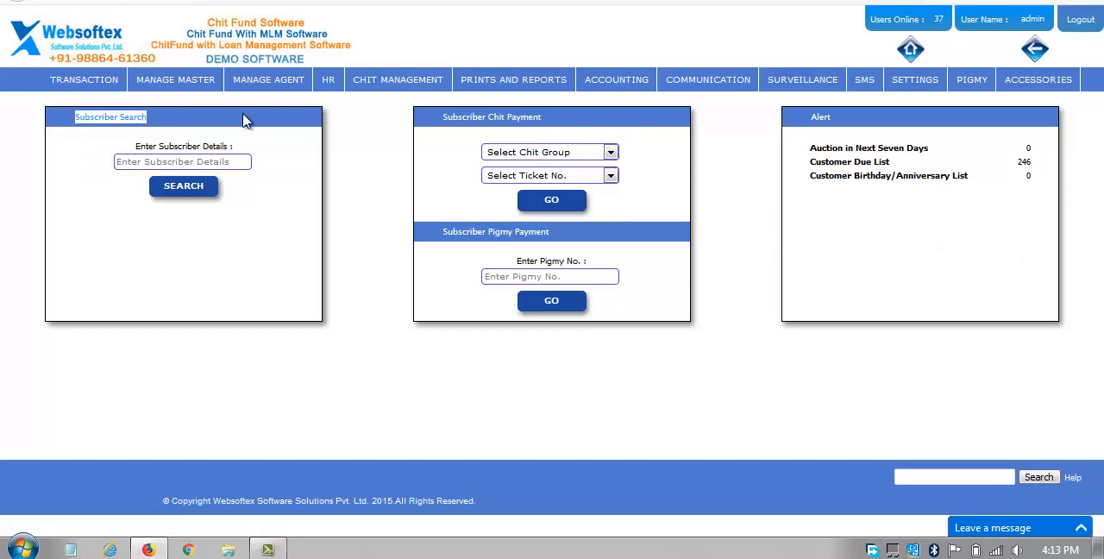
{"action": "left_click", "coordinate": [267, 238]}
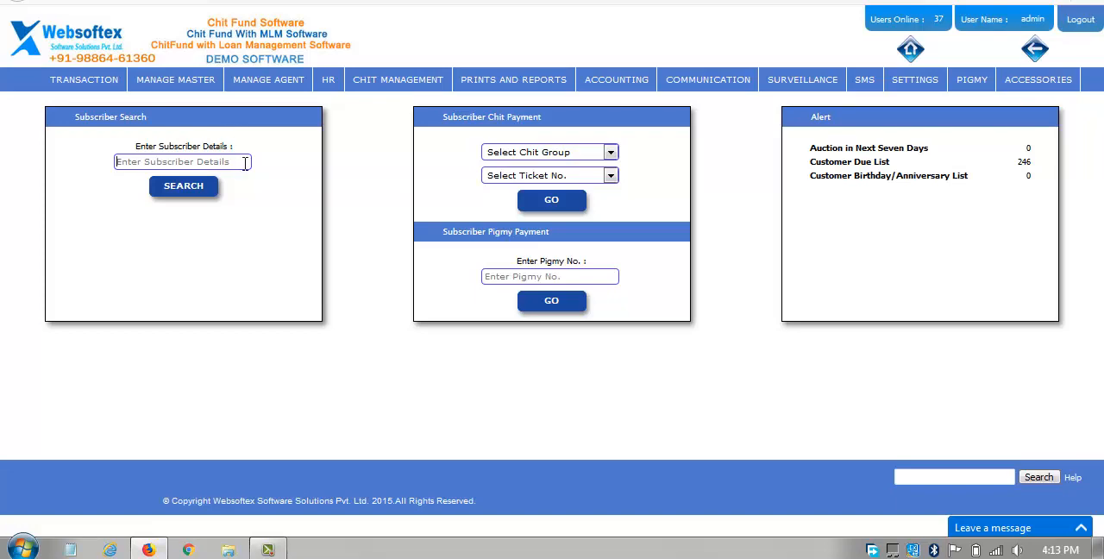
{"action": "type", "text": "virat"}
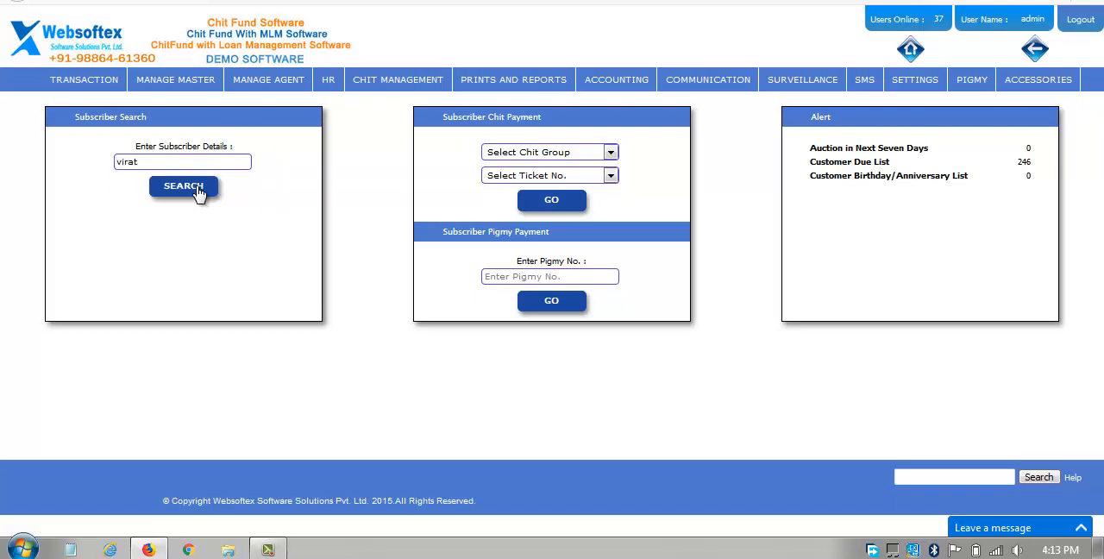
{"action": "left_click", "coordinate": [197, 189]}
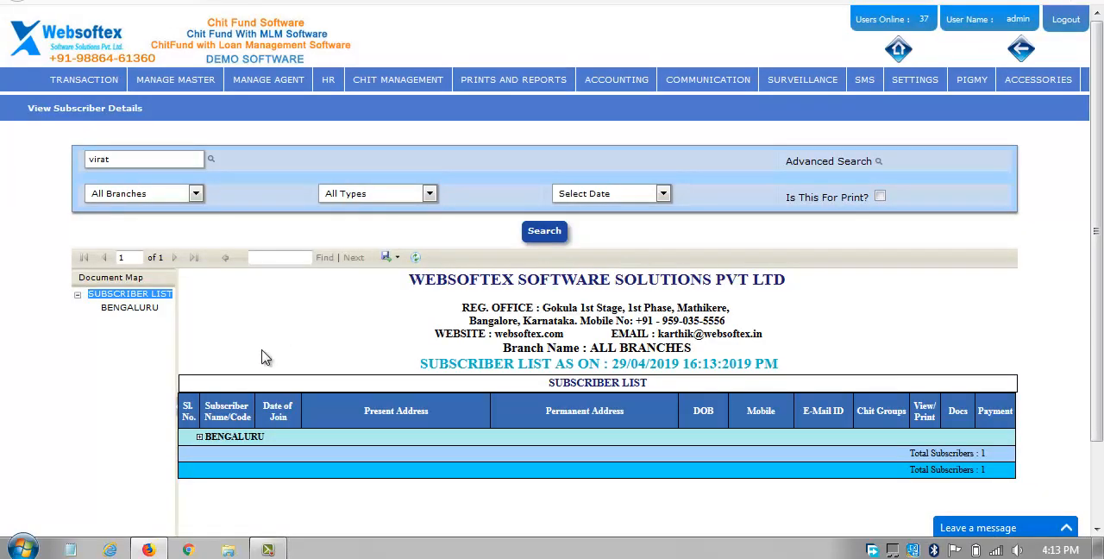
View the application form of the customer listed under the BENGALURU branch, close it and return to the home page.
{"action": "left_click", "coordinate": [200, 436]}
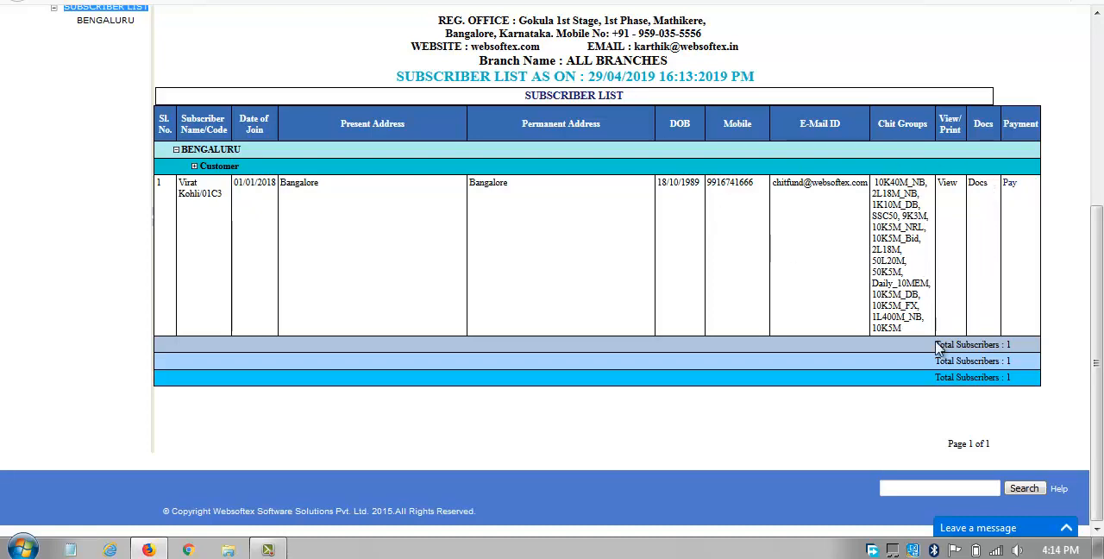
{"action": "left_click", "coordinate": [948, 183]}
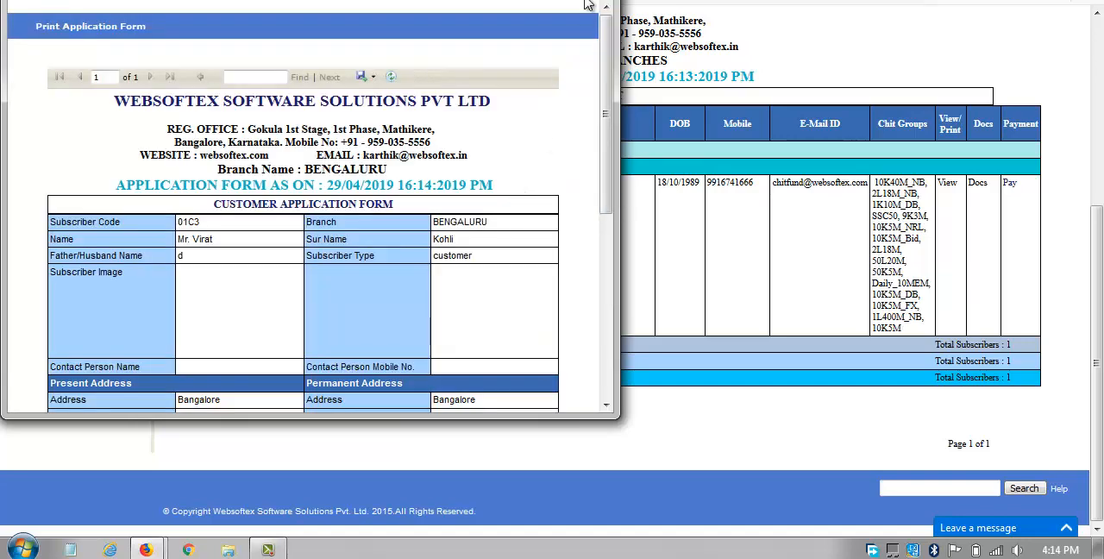
{"action": "left_click", "coordinate": [597, 1]}
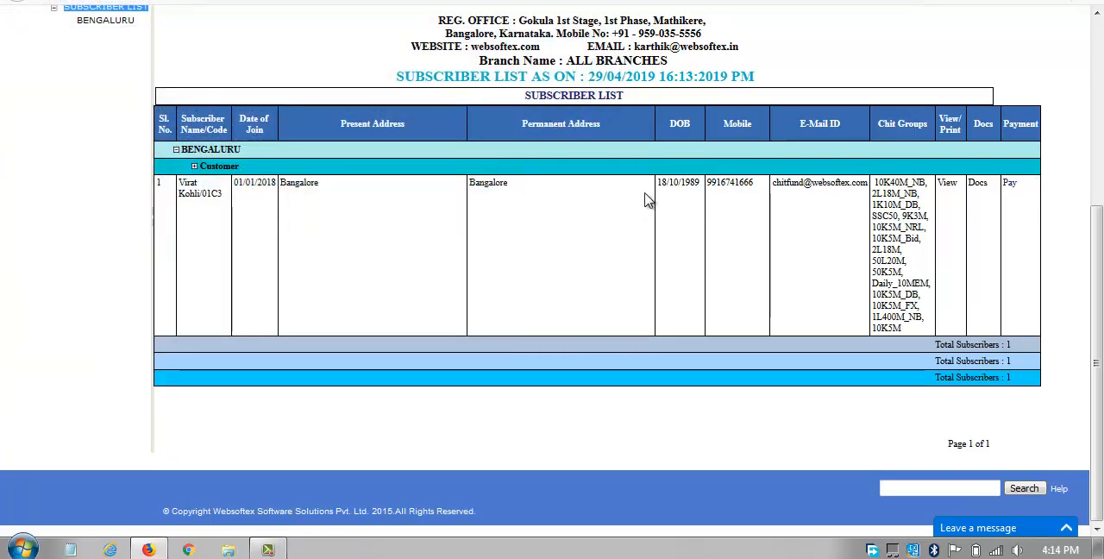
{"action": "scroll", "coordinate": [645, 202], "scroll_direction": "up", "scroll_amount": 4}
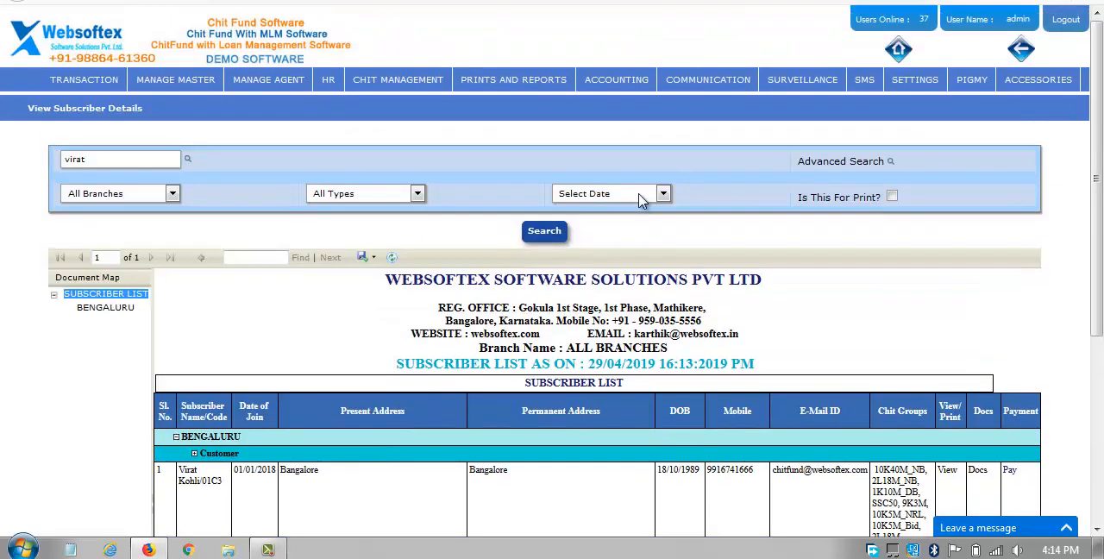
{"action": "left_click", "coordinate": [904, 52]}
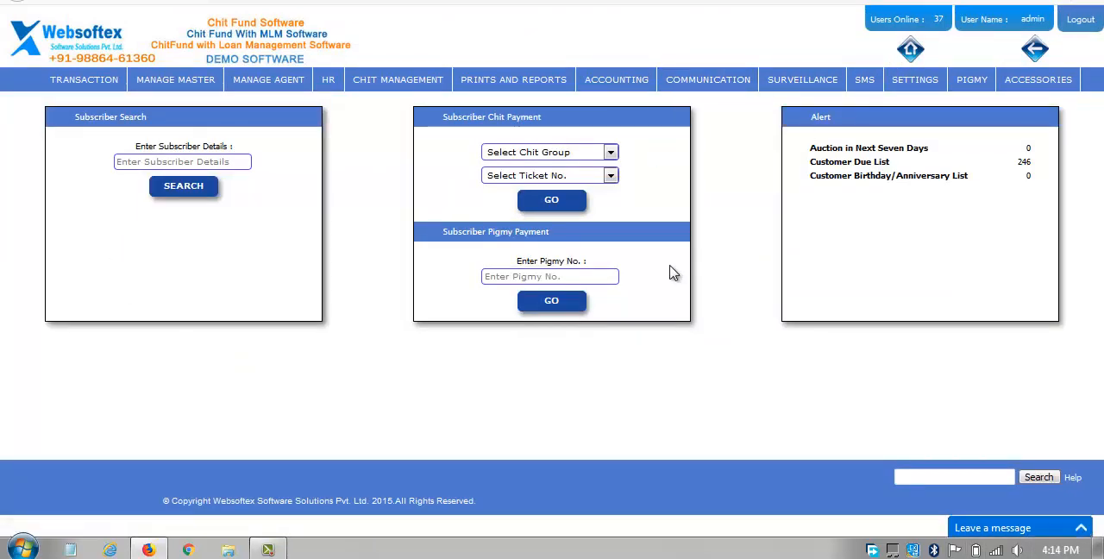
Choose chit group 10K5M_NRL and ticket number 1 for the subscriber chit payment, and dismiss the Windows color scheme prompt.
{"action": "left_click", "coordinate": [610, 153]}
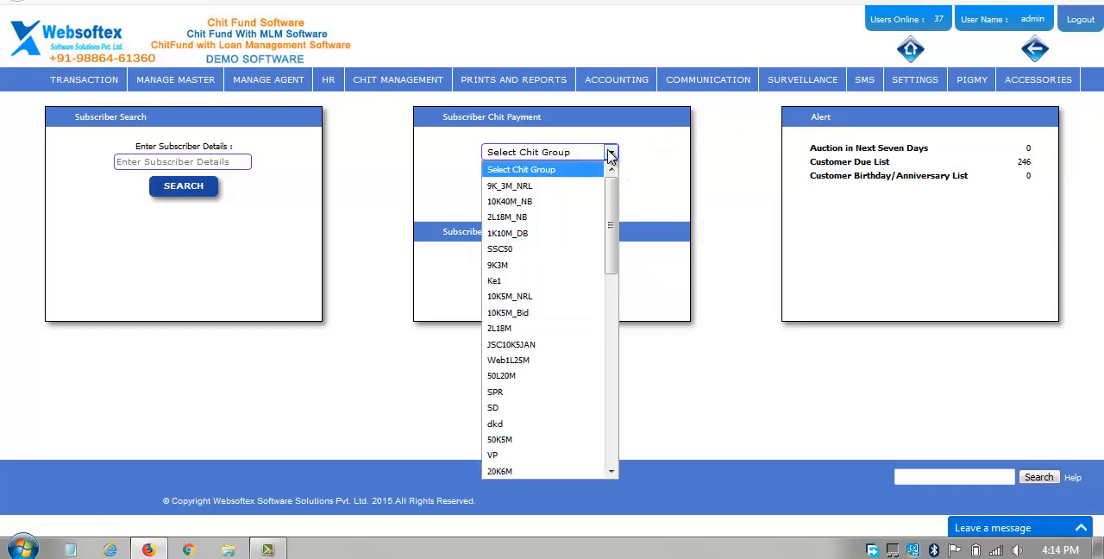
{"action": "left_click", "coordinate": [592, 295]}
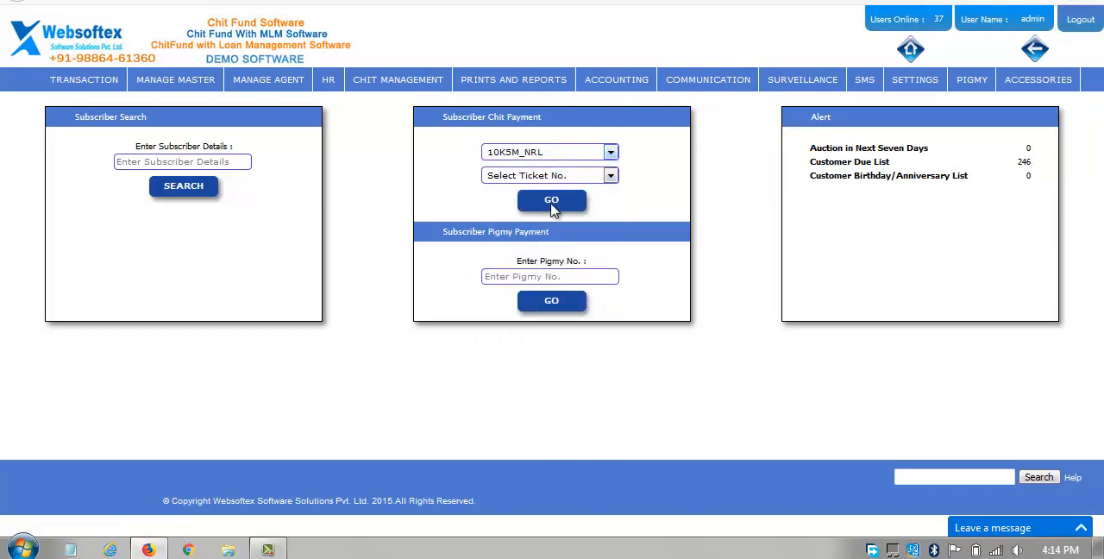
{"action": "left_click", "coordinate": [567, 177]}
{"action": "left_click", "coordinate": [661, 205]}
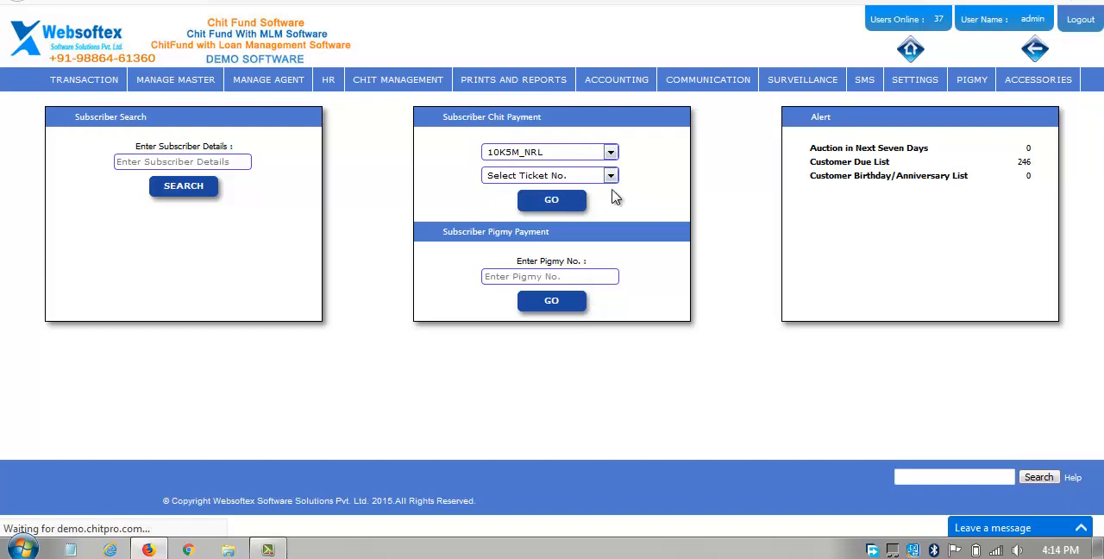
{"action": "left_click", "coordinate": [598, 179]}
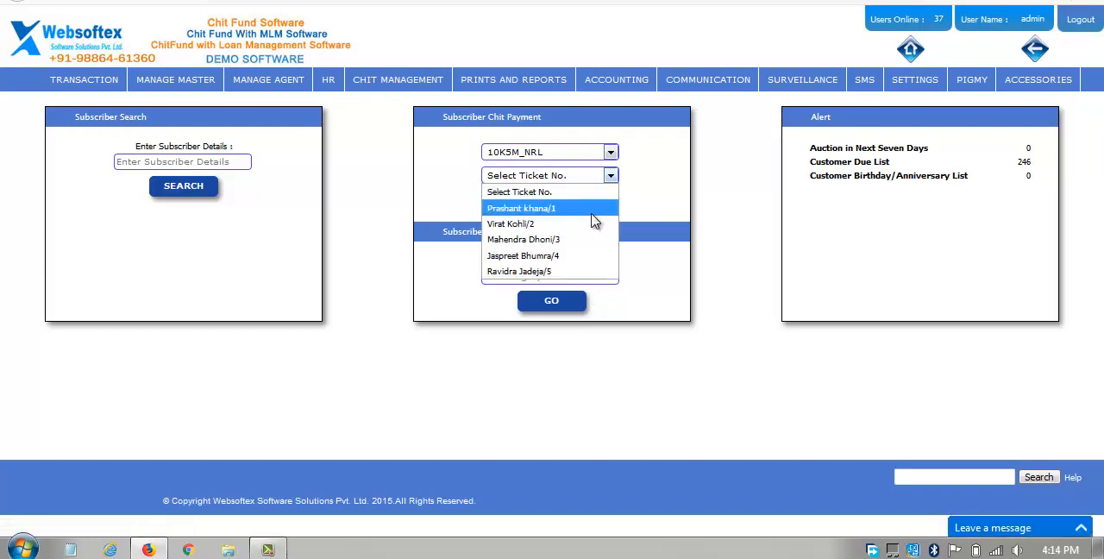
{"action": "left_click", "coordinate": [598, 213]}
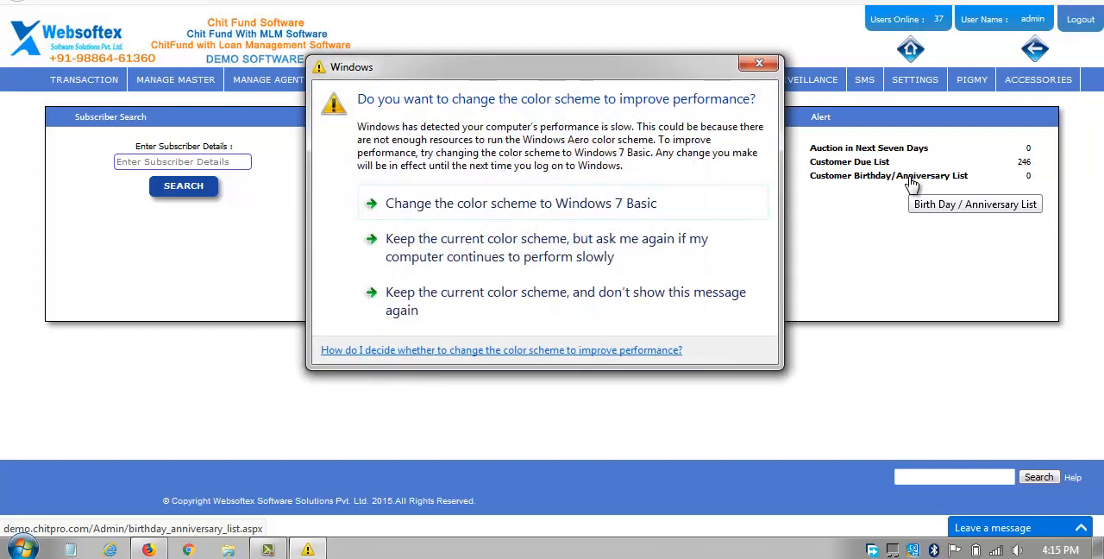
{"action": "left_click", "coordinate": [758, 66]}
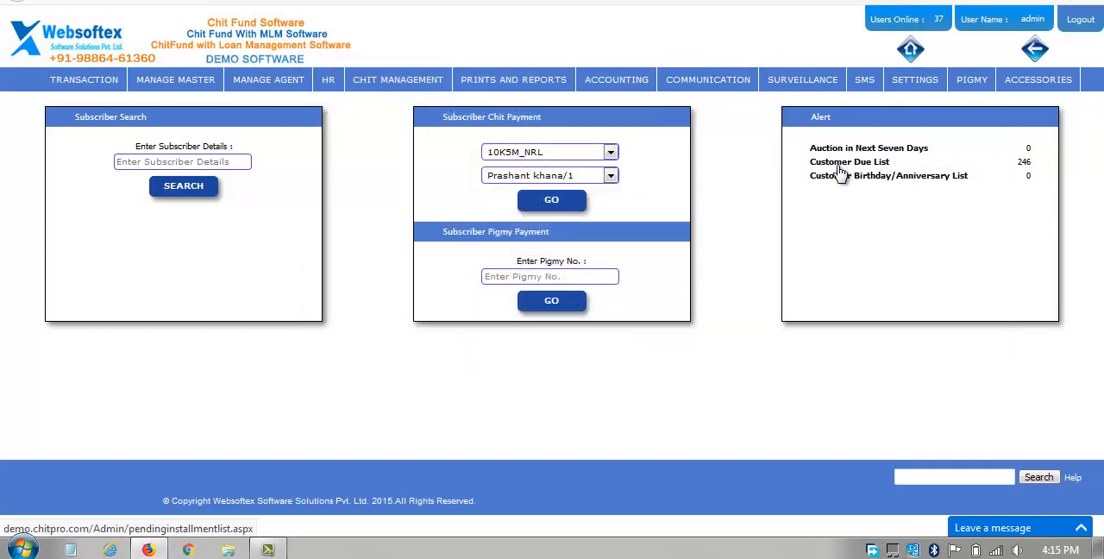
Review the pending installment report behind the Customer Due List alert and return to the home page.
{"action": "left_click", "coordinate": [839, 167]}
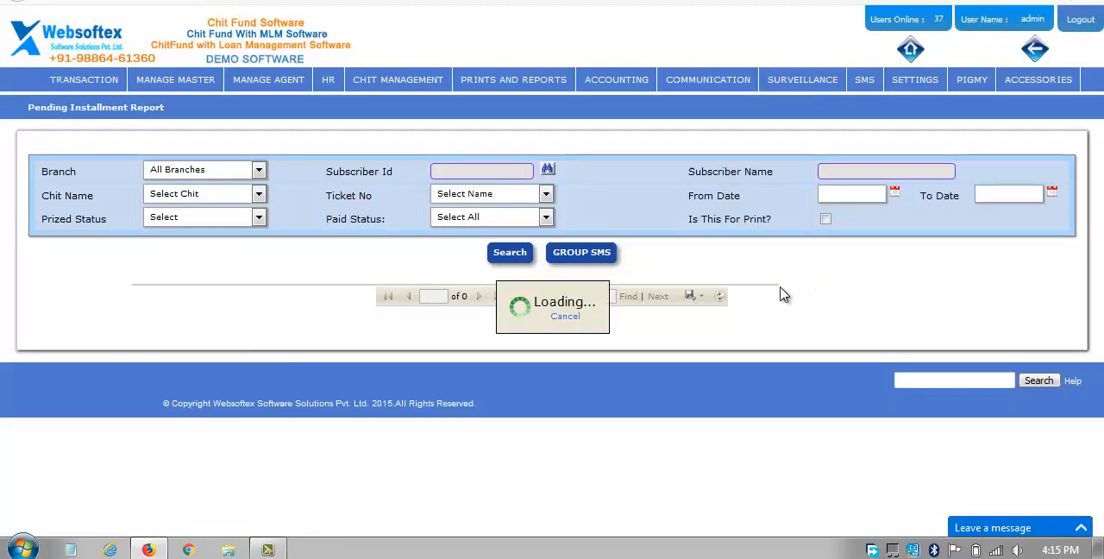
{"action": "scroll", "coordinate": [791, 309], "scroll_direction": "down", "scroll_amount": 2}
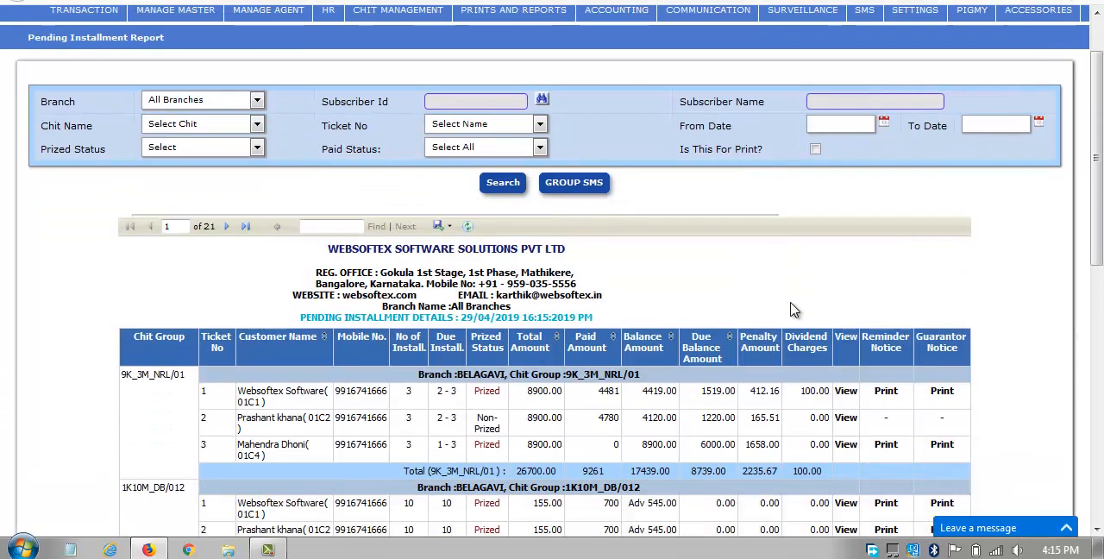
{"action": "scroll", "coordinate": [794, 310], "scroll_direction": "down", "scroll_amount": 2}
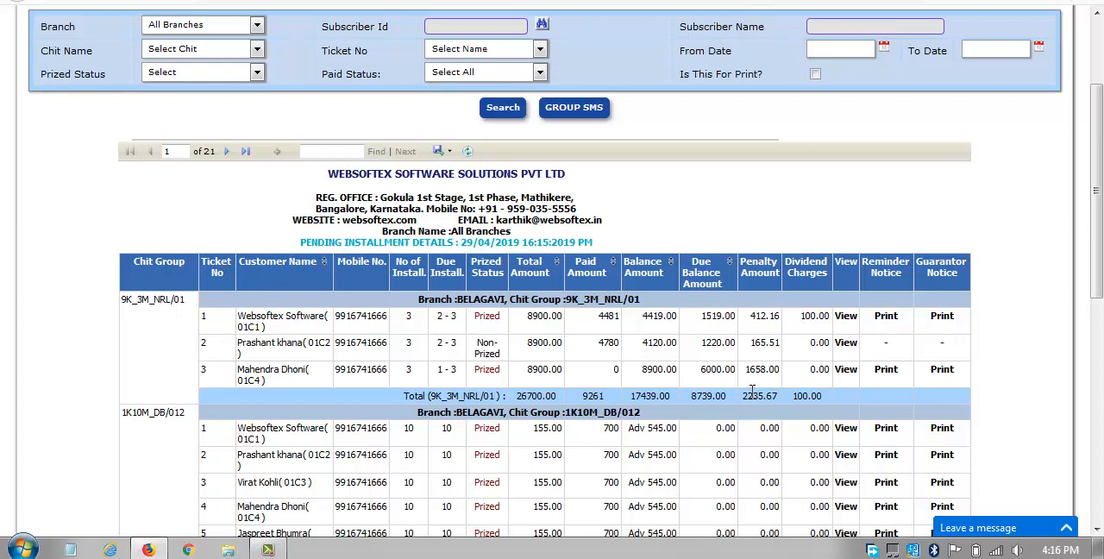
{"action": "scroll", "coordinate": [837, 252], "scroll_direction": "up", "scroll_amount": 3}
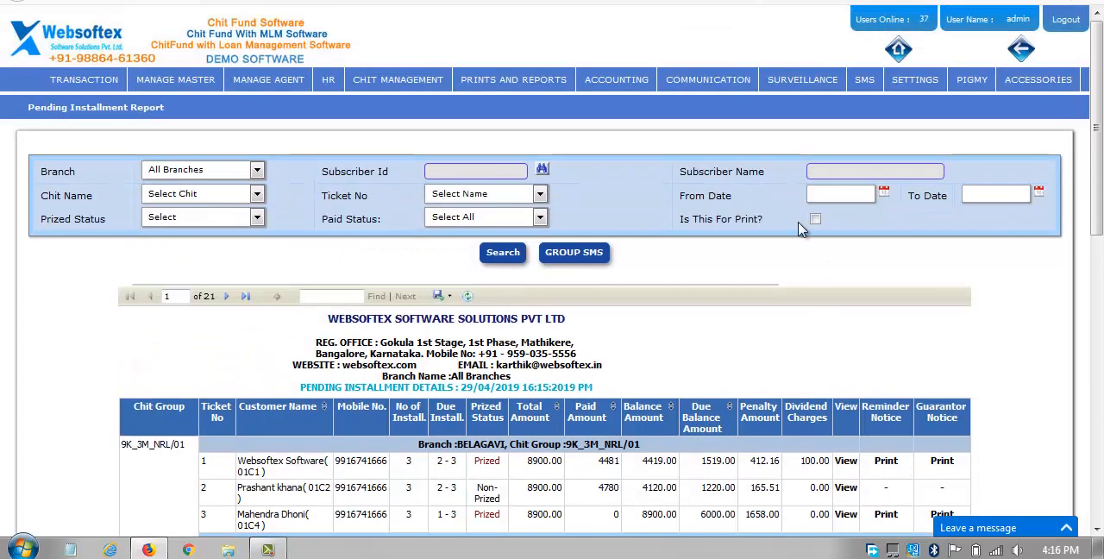
{"action": "left_click", "coordinate": [897, 52]}
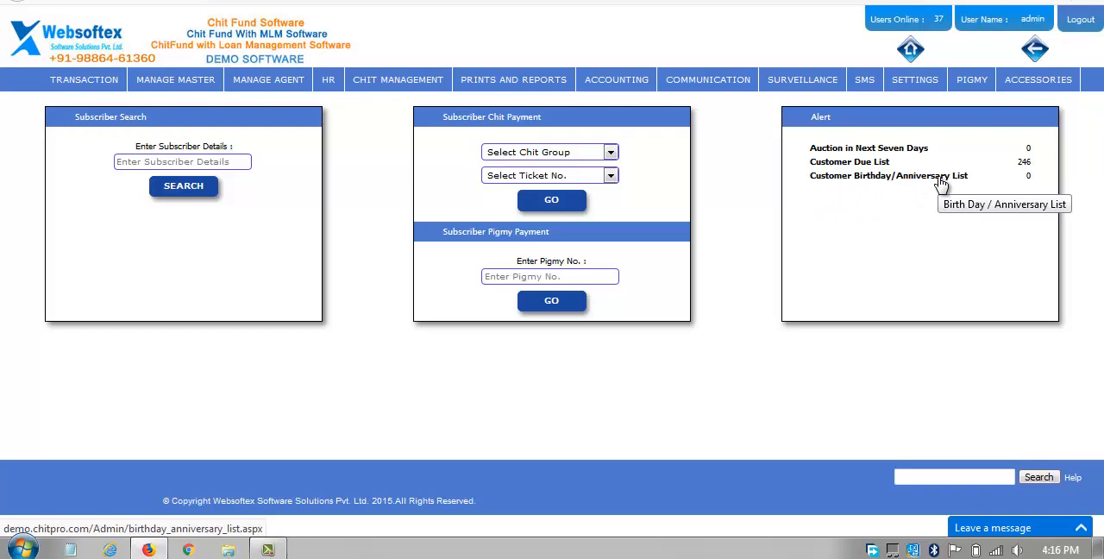
Open the Company Profile settings and dismiss the Windows color scheme prompt.
{"action": "mouse_move", "coordinate": [913, 88]}
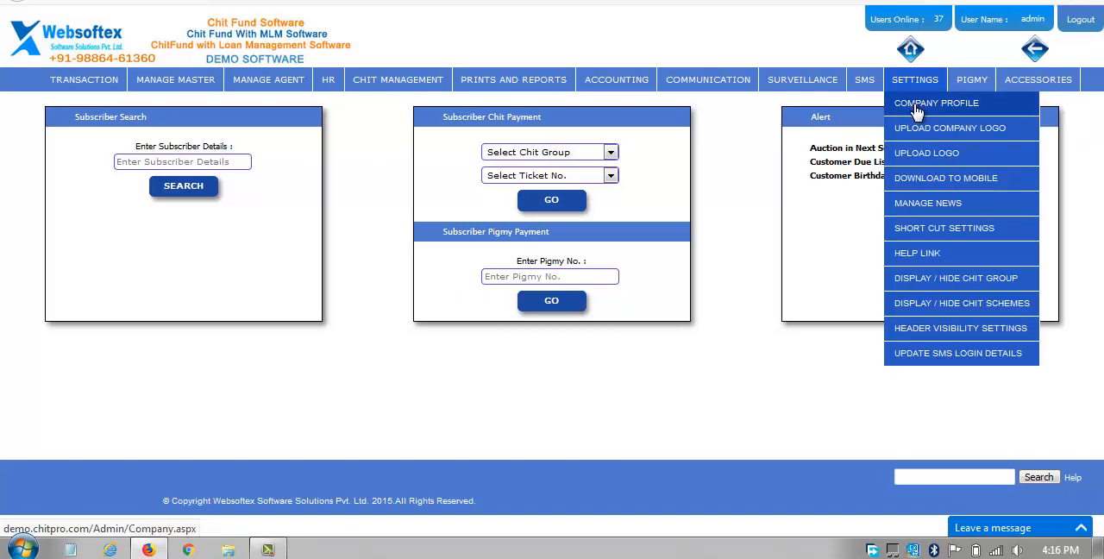
{"action": "left_click", "coordinate": [916, 109]}
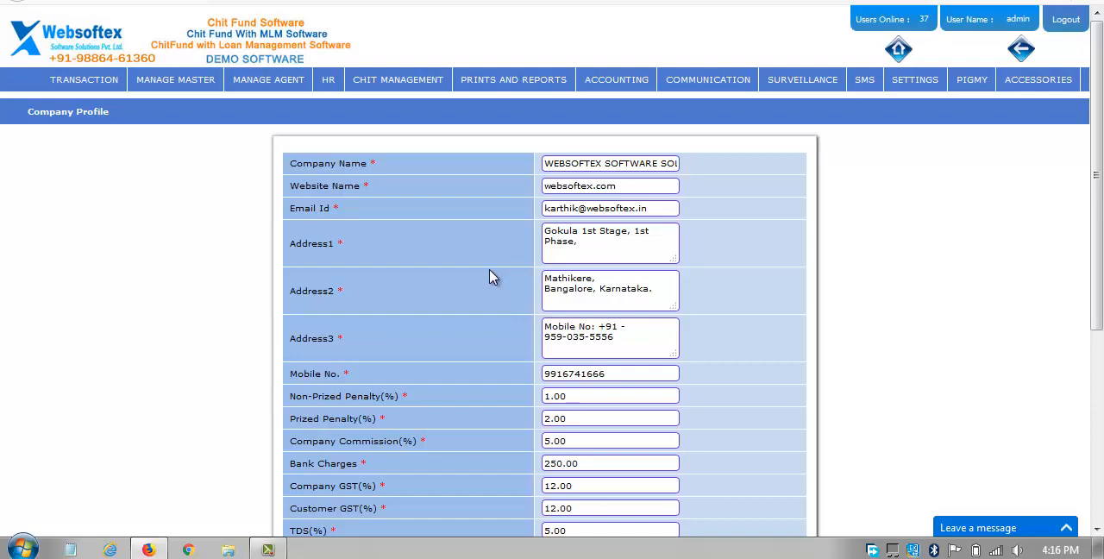
{"action": "double_click", "coordinate": [395, 383]}
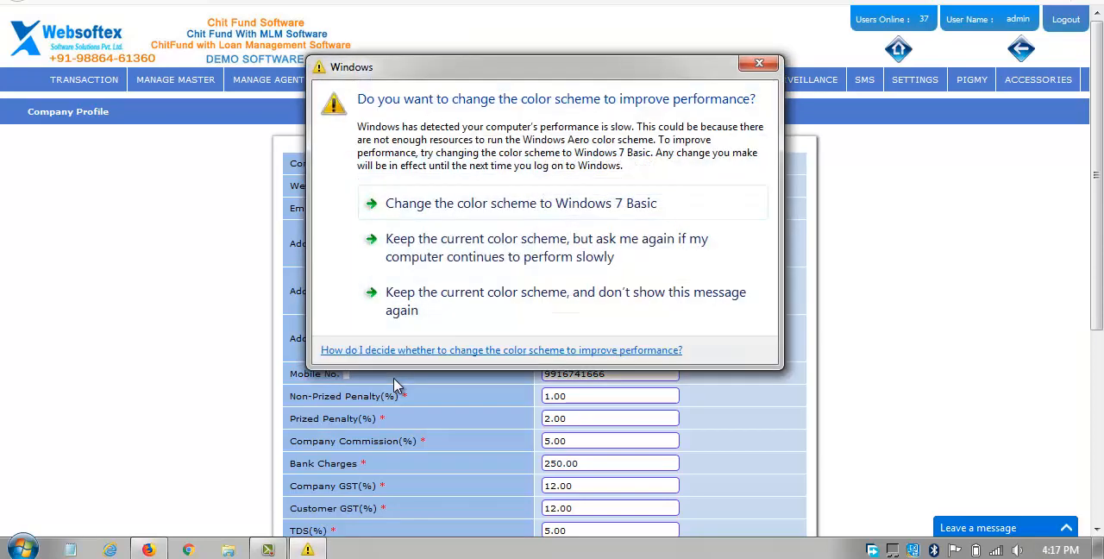
{"action": "left_click", "coordinate": [759, 63]}
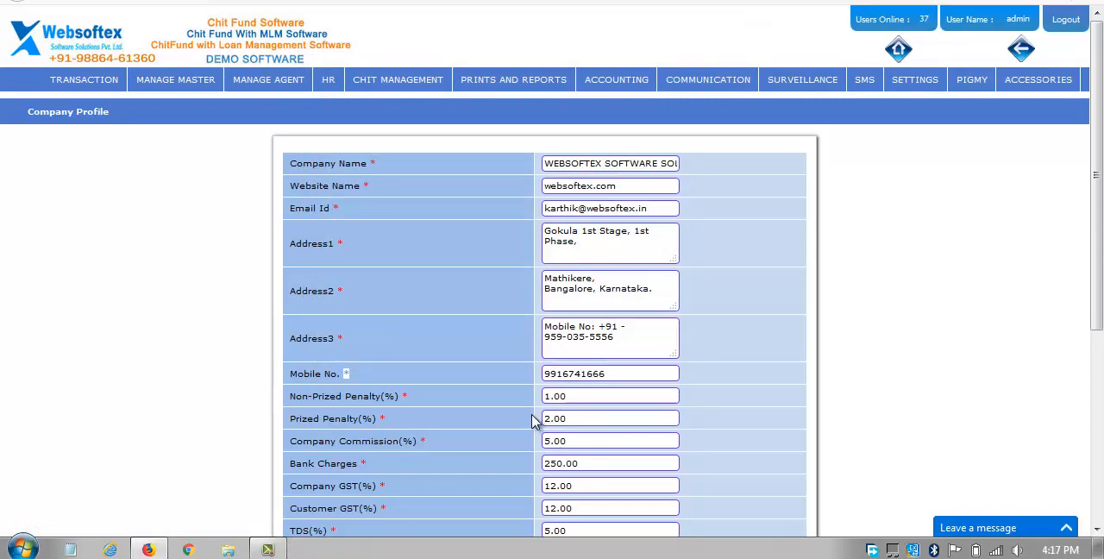
Examine the penalty, company commission, bank charges, company GST and customer GST settings in the company profile.
{"action": "scroll", "coordinate": [534, 420], "scroll_direction": "down", "scroll_amount": 2}
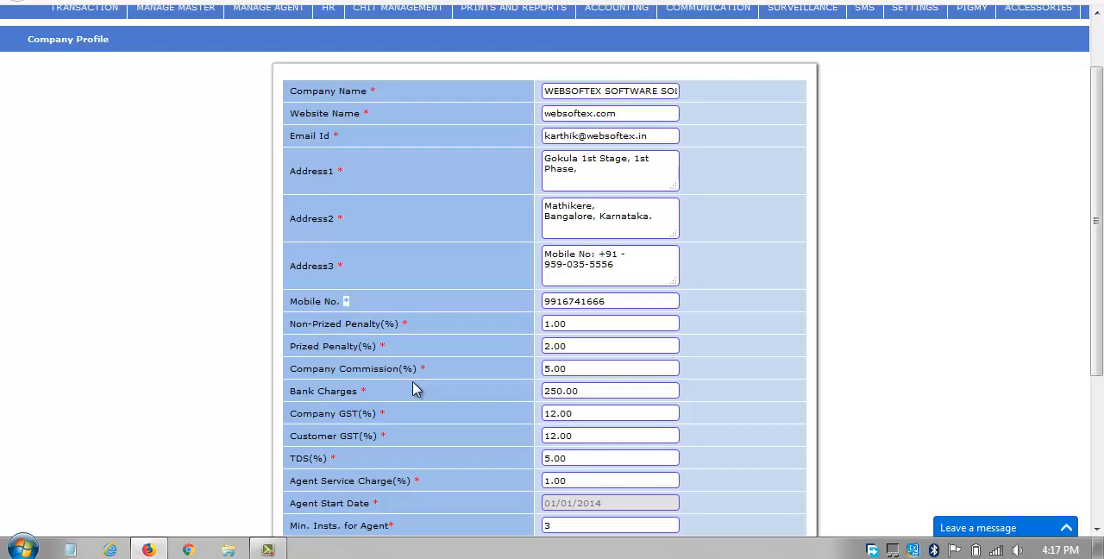
{"action": "left_click", "coordinate": [609, 392]}
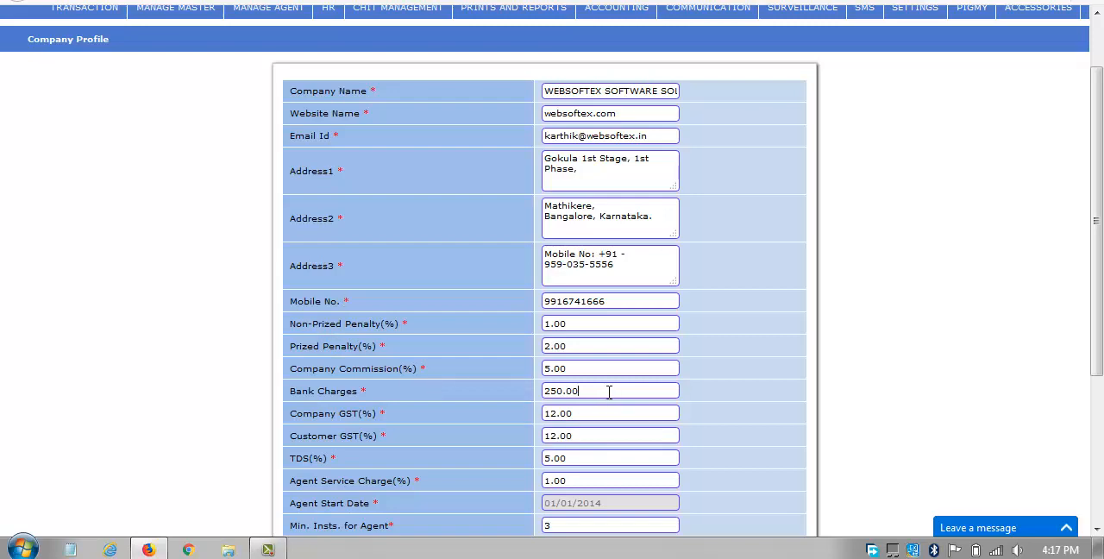
{"action": "triple_click", "coordinate": [423, 422]}
{"action": "triple_click", "coordinate": [419, 438]}
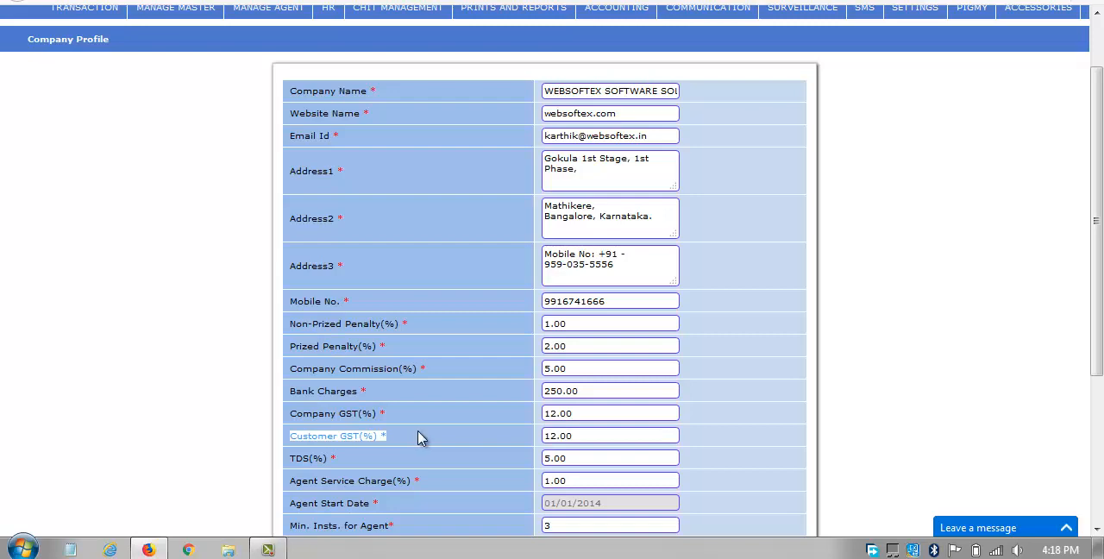
{"action": "left_click", "coordinate": [400, 453]}
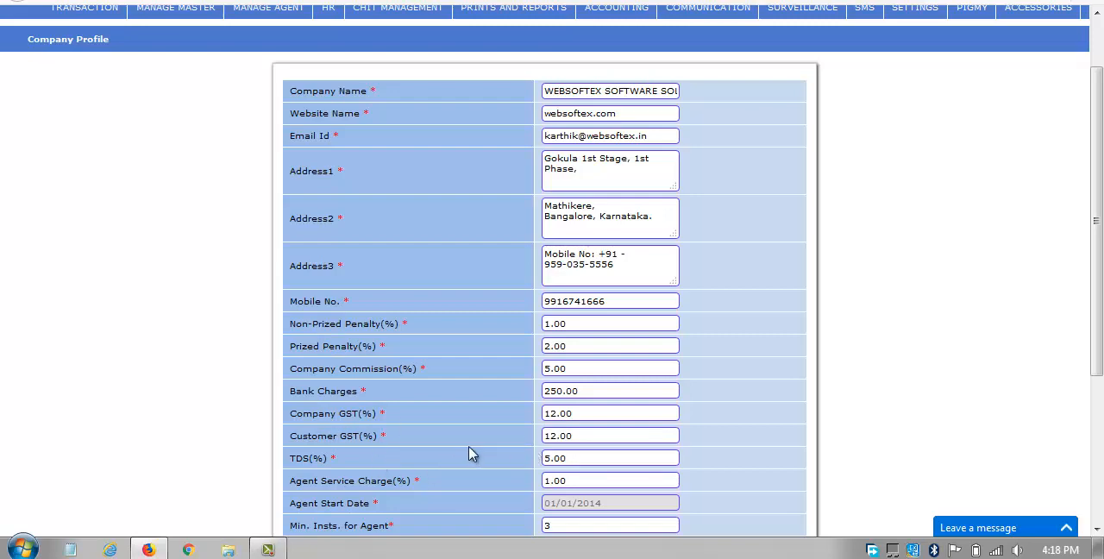
Dismiss the Windows color scheme prompt and examine the company profile's remaining settings, from TDS and agent service charge to SMS and two-step verification.
{"action": "scroll", "coordinate": [471, 455], "scroll_direction": "down", "scroll_amount": 2}
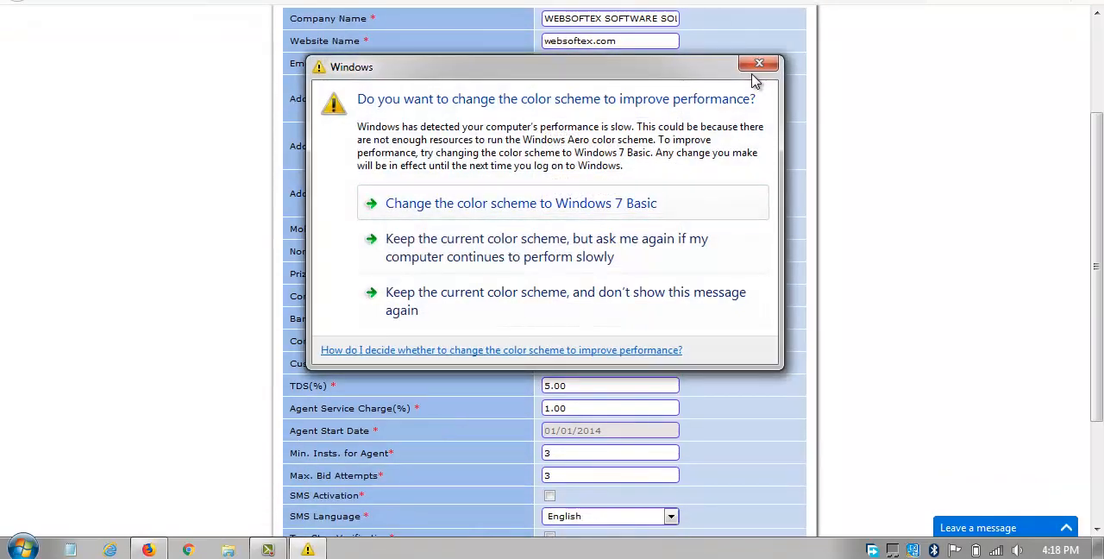
{"action": "left_click", "coordinate": [758, 64]}
{"action": "triple_click", "coordinate": [410, 394]}
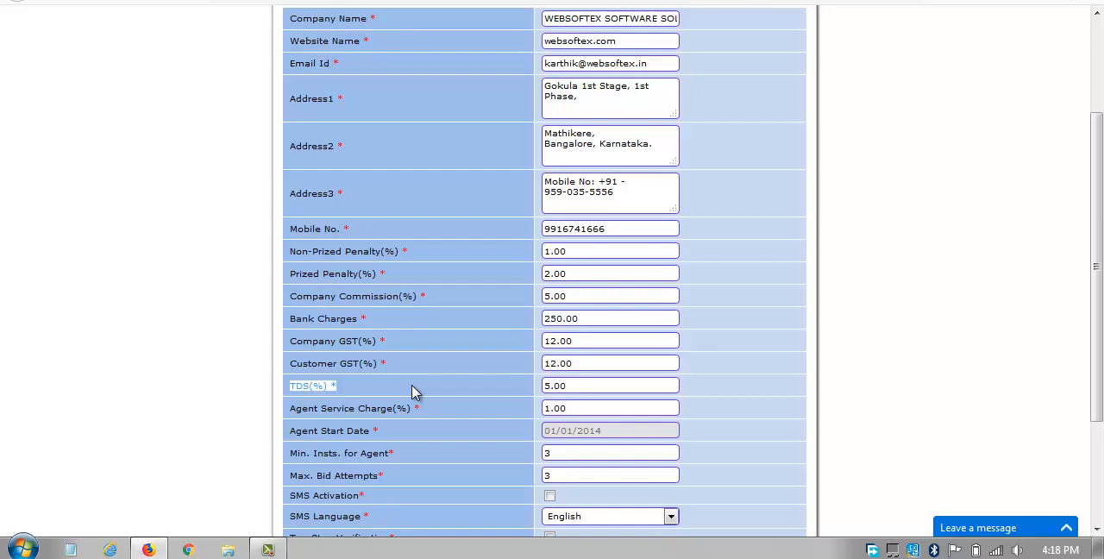
{"action": "left_click", "coordinate": [469, 394]}
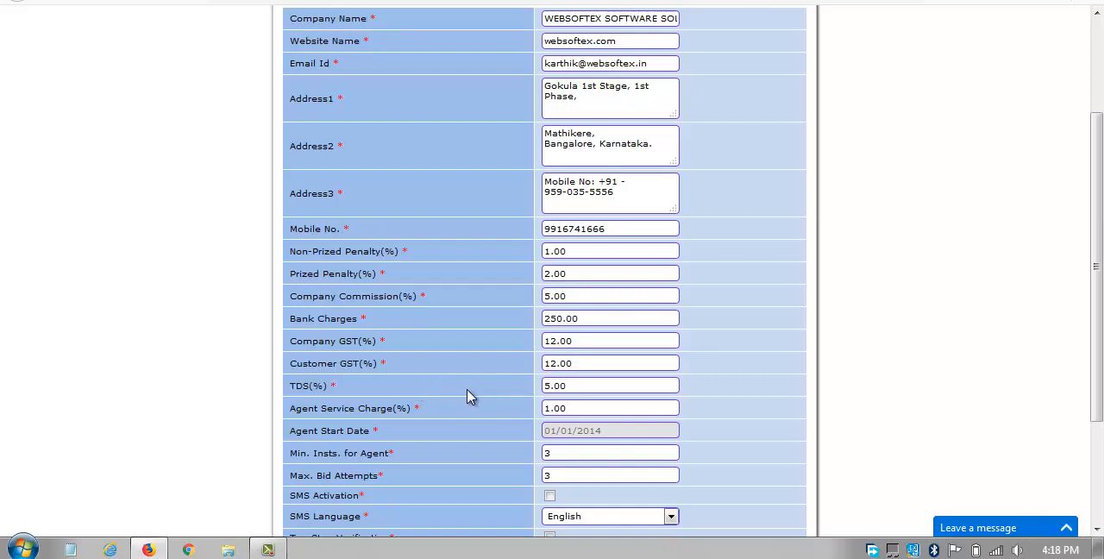
{"action": "double_click", "coordinate": [607, 385]}
{"action": "left_click", "coordinate": [617, 402]}
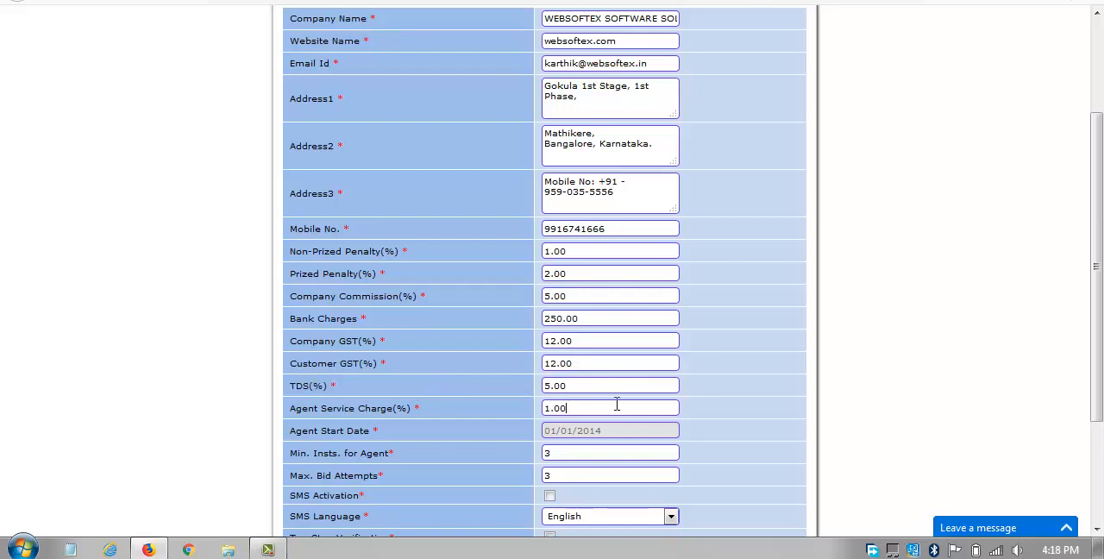
{"action": "double_click", "coordinate": [478, 403]}
{"action": "left_click", "coordinate": [482, 410]}
{"action": "scroll", "coordinate": [442, 394], "scroll_direction": "down", "scroll_amount": 3}
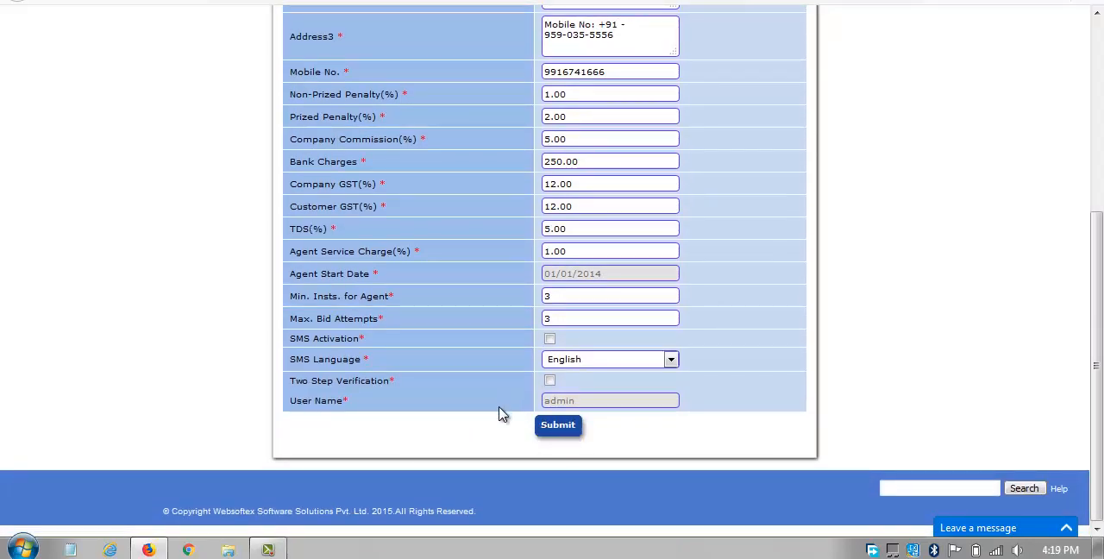
{"action": "scroll", "coordinate": [499, 401], "scroll_direction": "up", "scroll_amount": 4}
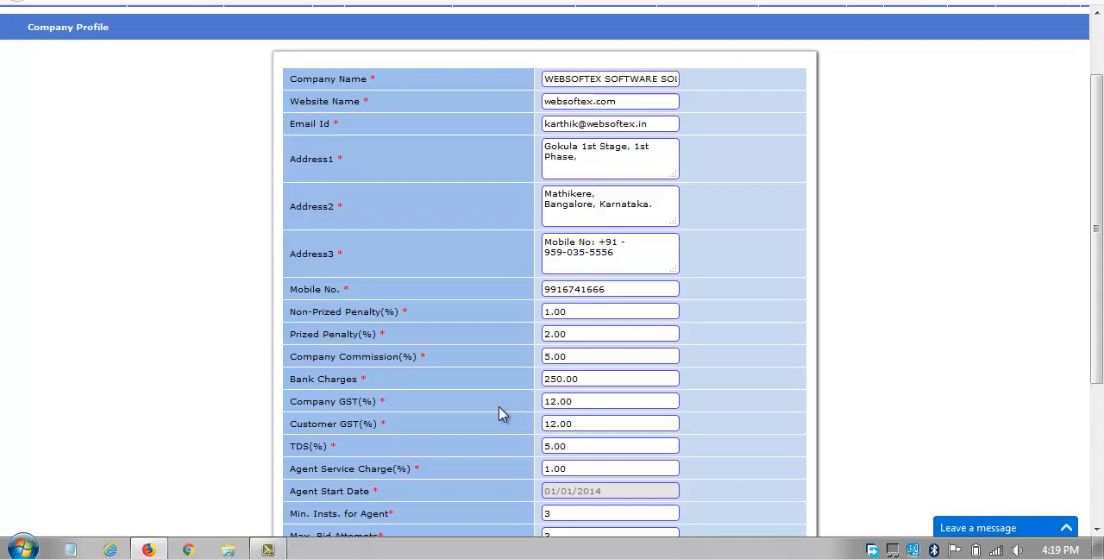
{"action": "scroll", "coordinate": [499, 413], "scroll_direction": "up", "scroll_amount": 2}
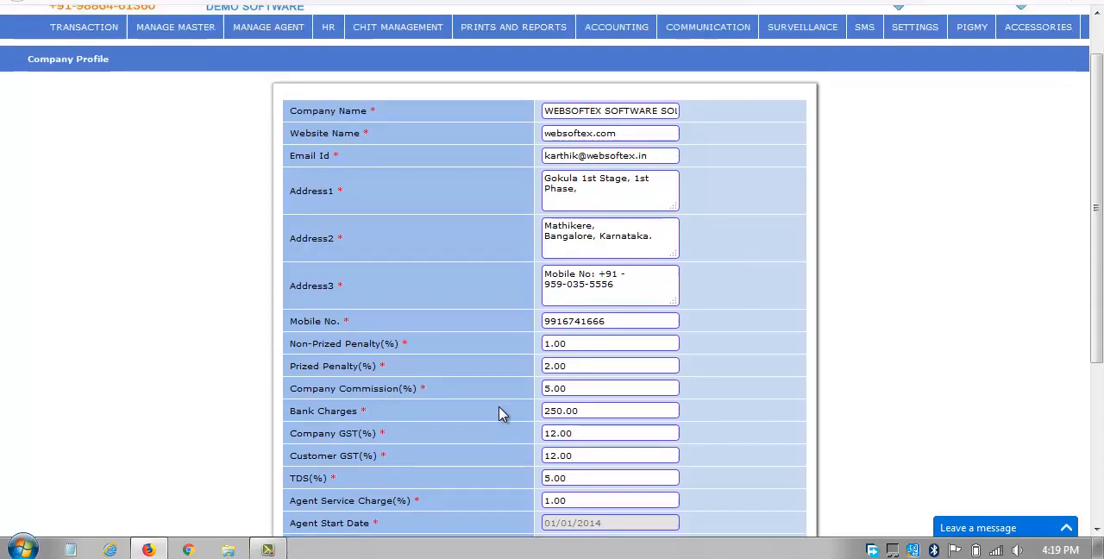
Open the Add Branch form and dismiss the Windows color scheme prompt.
{"action": "mouse_move", "coordinate": [138, 81]}
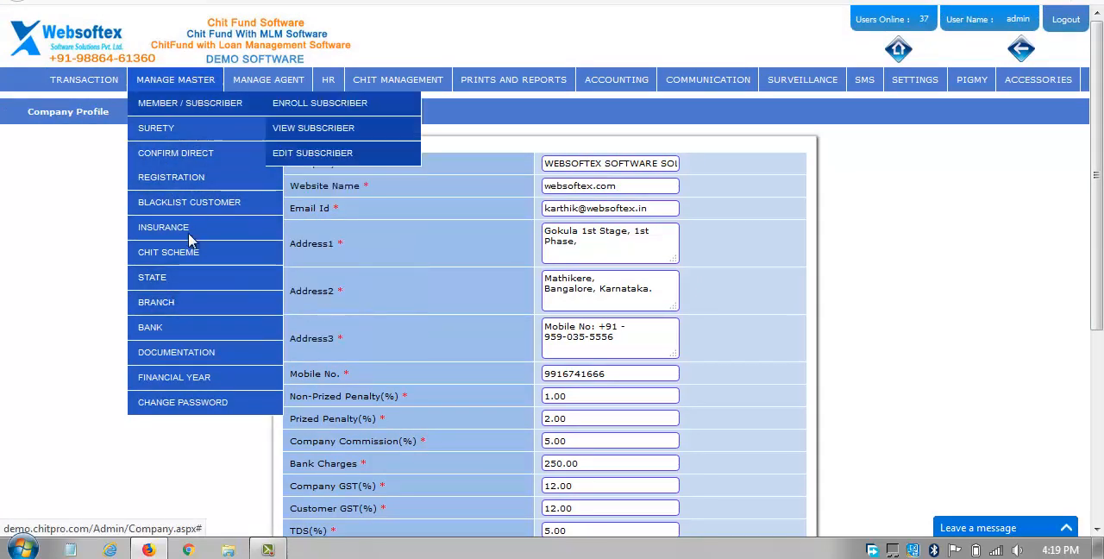
{"action": "mouse_move", "coordinate": [191, 304]}
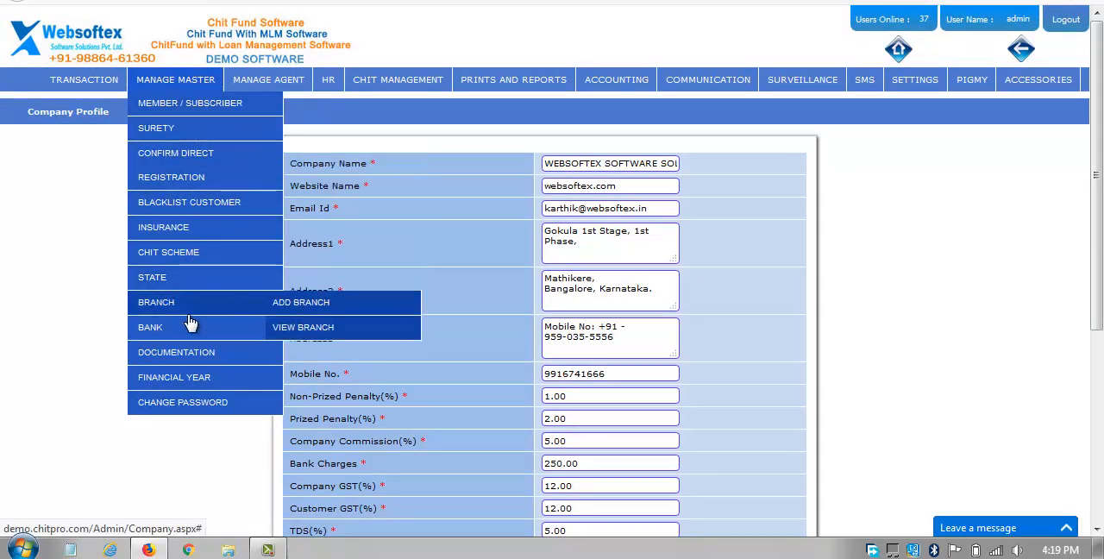
{"action": "left_click", "coordinate": [298, 308]}
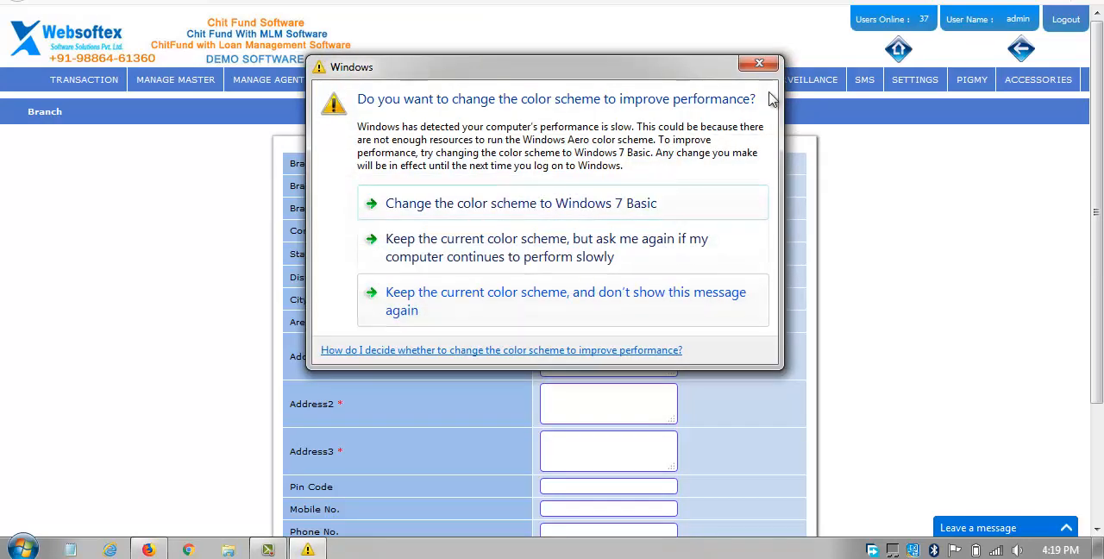
{"action": "left_click", "coordinate": [762, 65]}
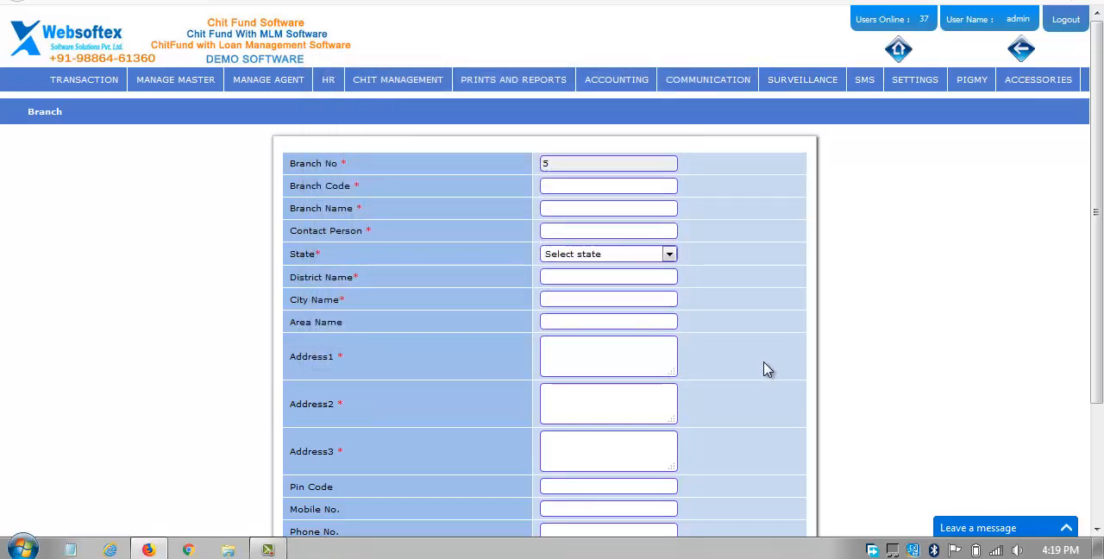
Look through the blank branch form's fields and open the list of existing branches.
{"action": "scroll", "coordinate": [762, 369], "scroll_direction": "down", "scroll_amount": 3}
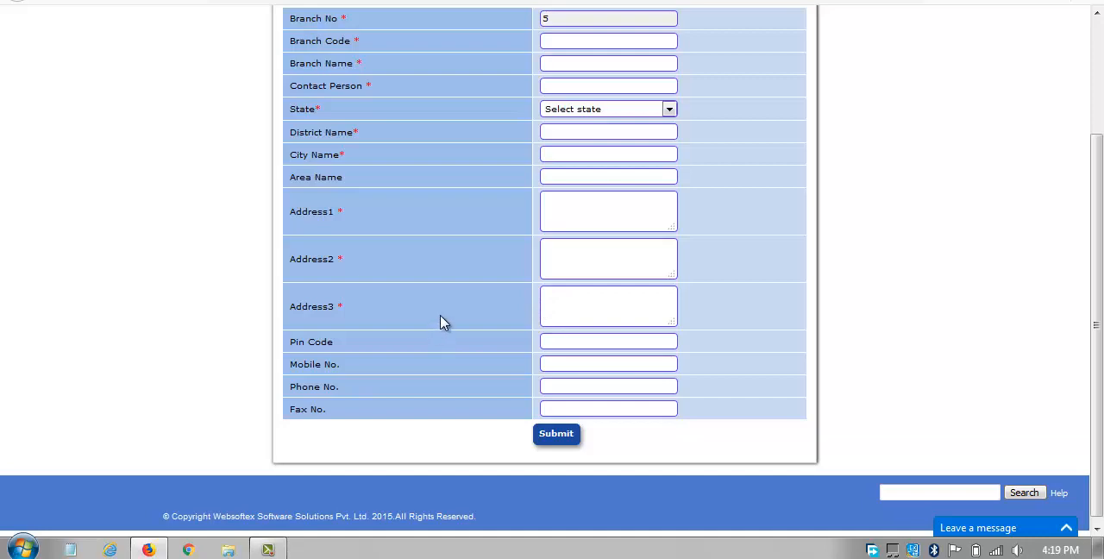
{"action": "scroll", "coordinate": [431, 320], "scroll_direction": "up", "scroll_amount": 3}
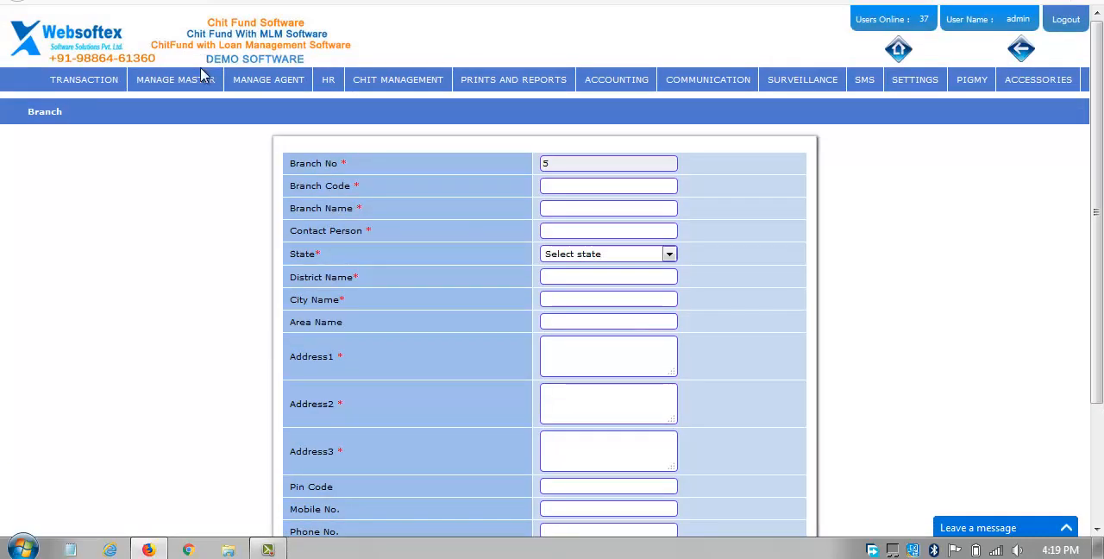
{"action": "mouse_move", "coordinate": [203, 89]}
{"action": "scroll", "coordinate": [638, 244], "scroll_direction": "down", "scroll_amount": 3}
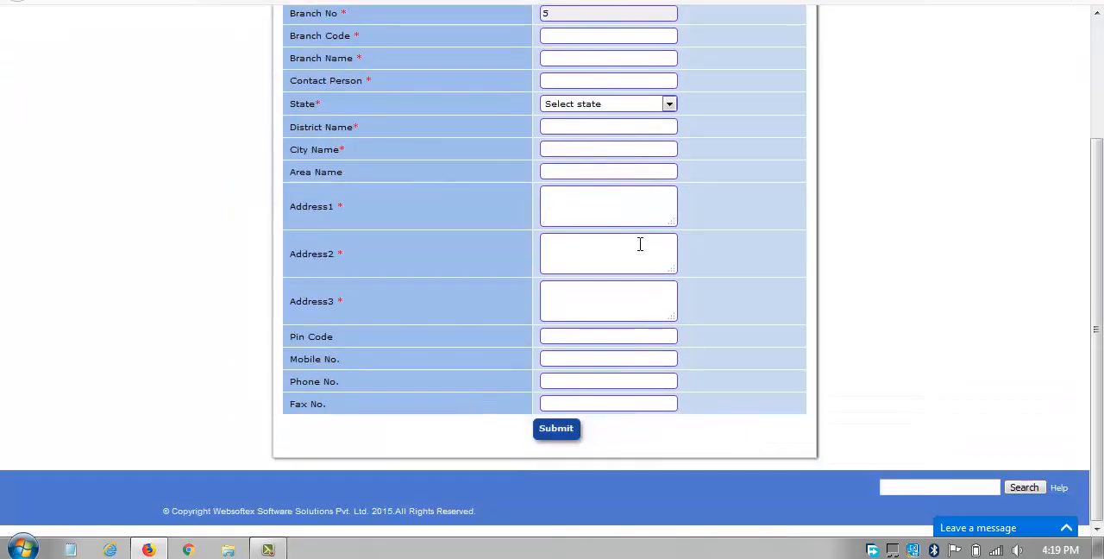
{"action": "scroll", "coordinate": [638, 244], "scroll_direction": "up", "scroll_amount": 3}
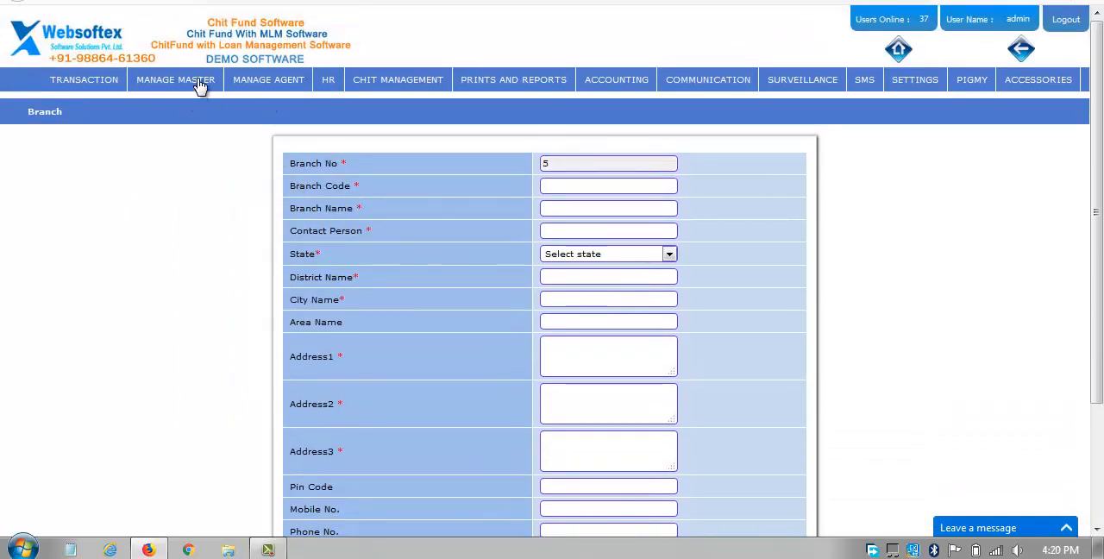
{"action": "mouse_move", "coordinate": [173, 308]}
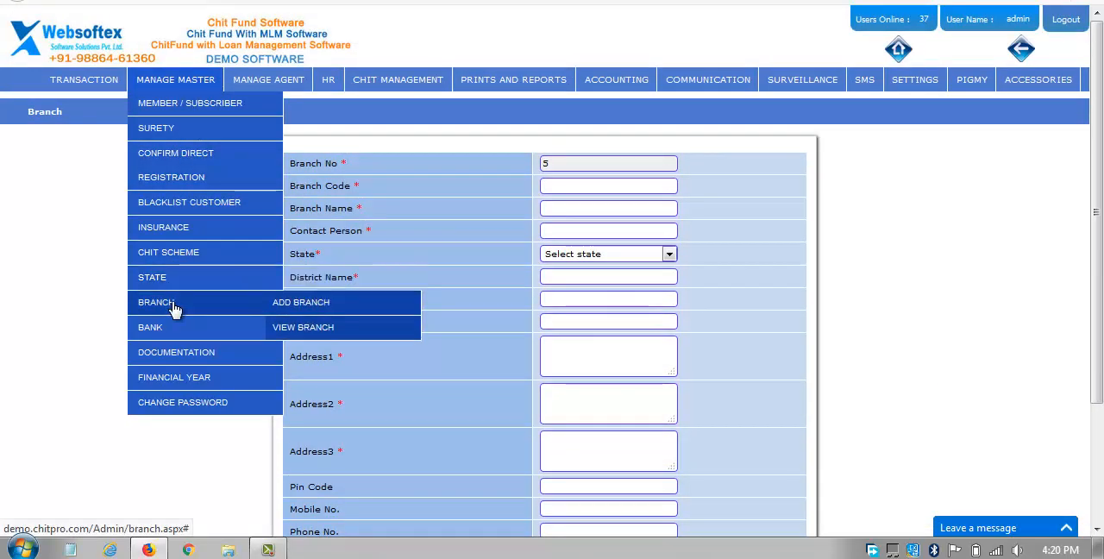
{"action": "left_click", "coordinate": [303, 334]}
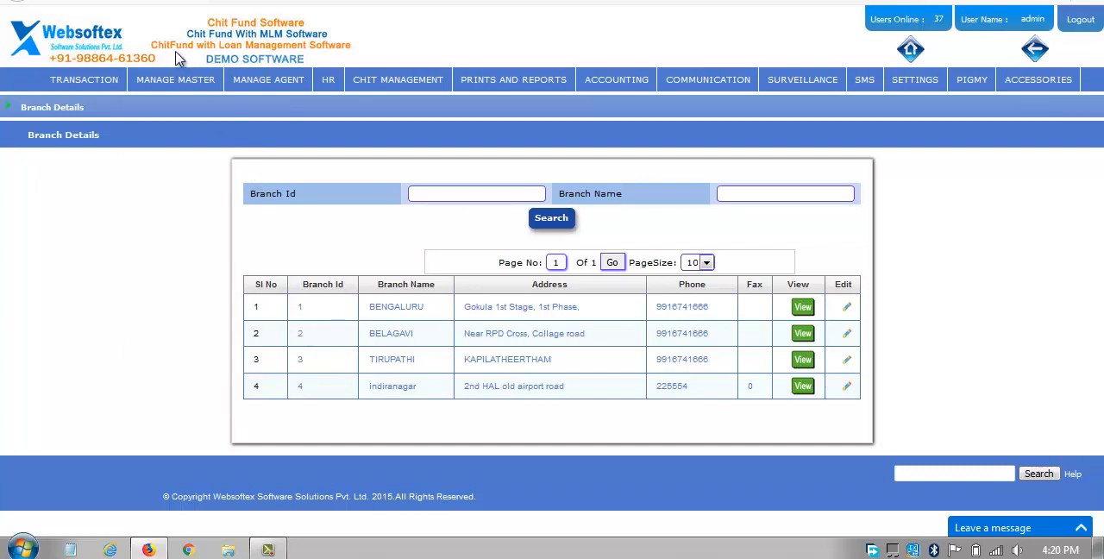
Review the Add Bank form and its branch name options, and open the list of existing banks.
{"action": "mouse_move", "coordinate": [192, 334]}
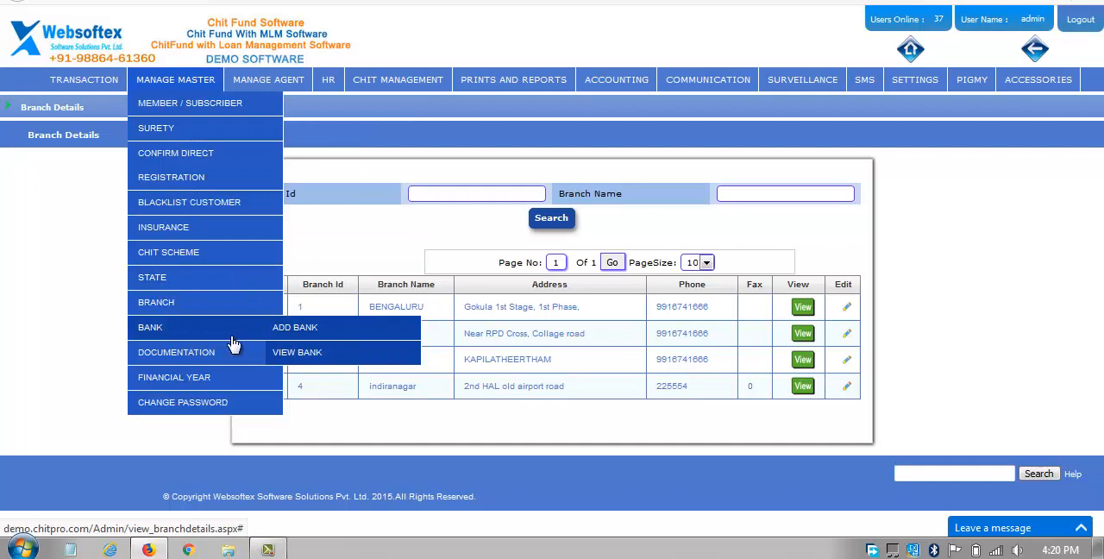
{"action": "left_click", "coordinate": [296, 332]}
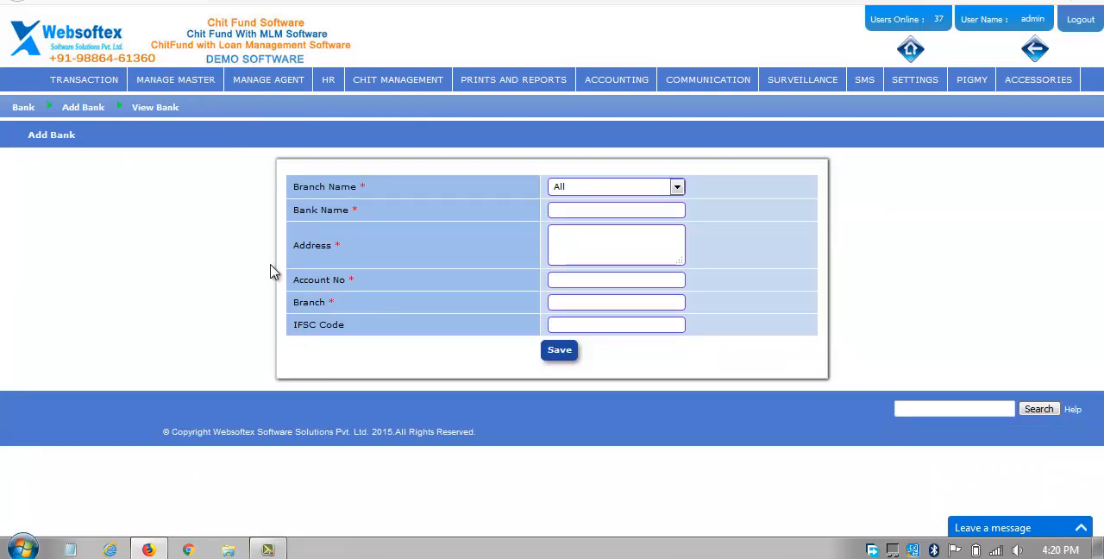
{"action": "left_click", "coordinate": [670, 193]}
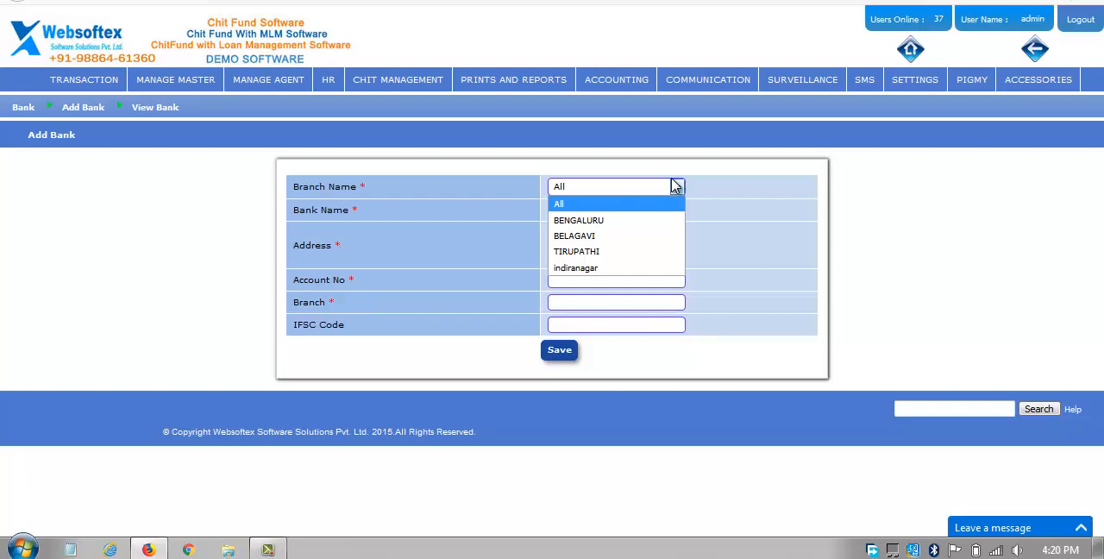
{"action": "left_click", "coordinate": [450, 245]}
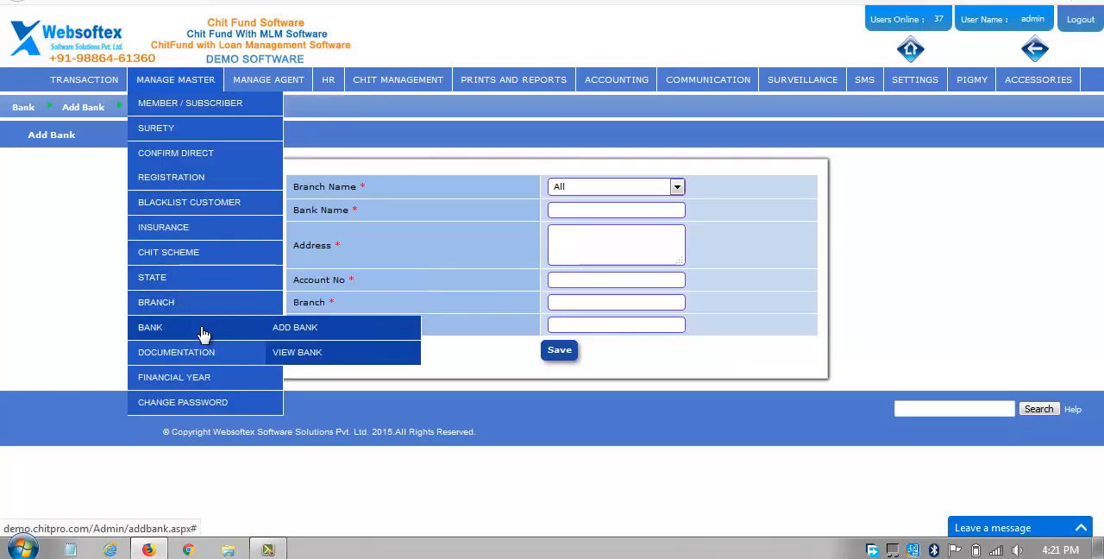
{"action": "left_click", "coordinate": [300, 351]}
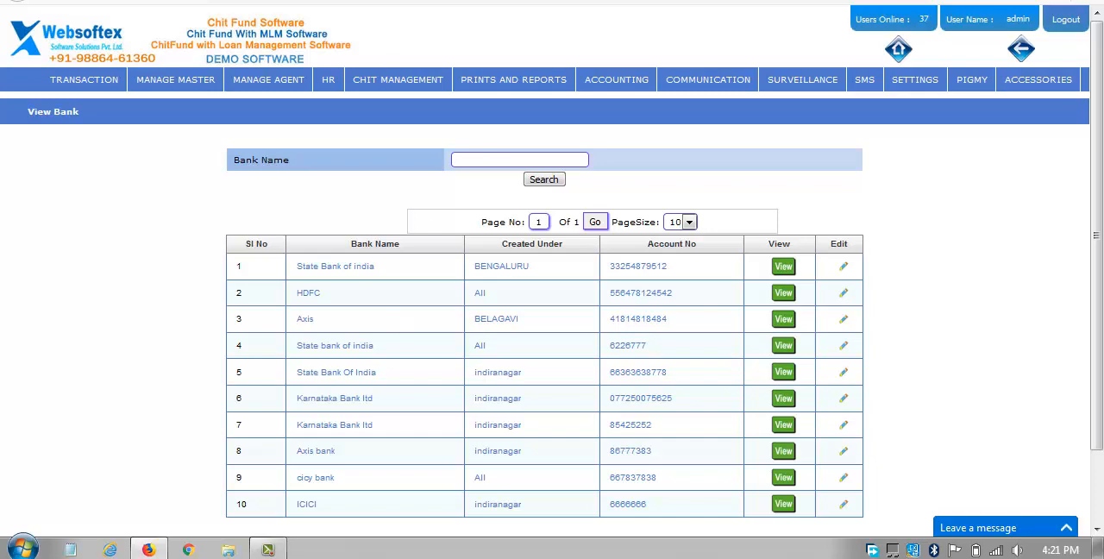
Open the Enroll Subscriber form for a new subscriber.
{"action": "mouse_move", "coordinate": [177, 81]}
{"action": "mouse_move", "coordinate": [182, 119]}
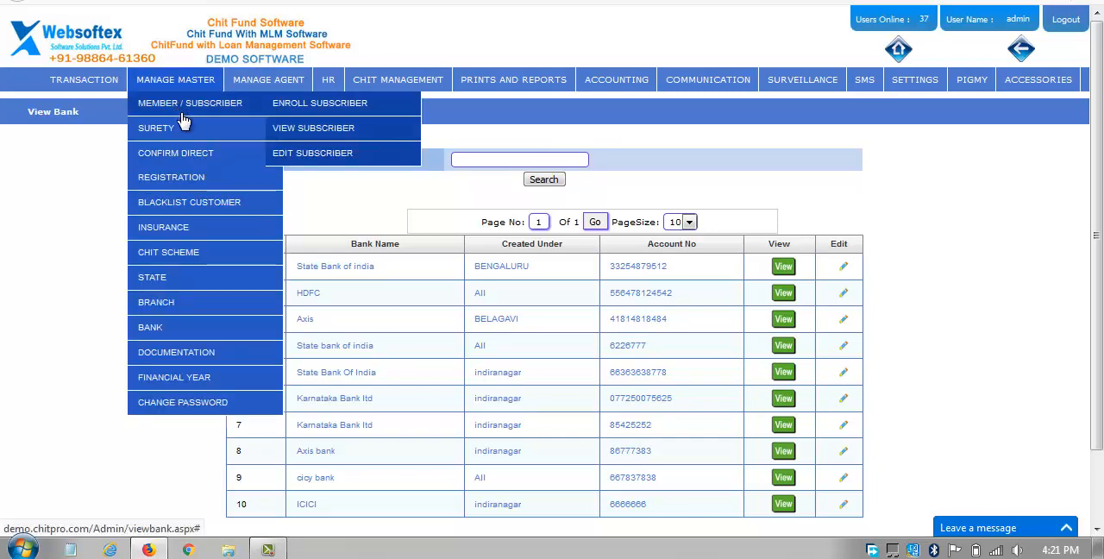
{"action": "left_click", "coordinate": [290, 104]}
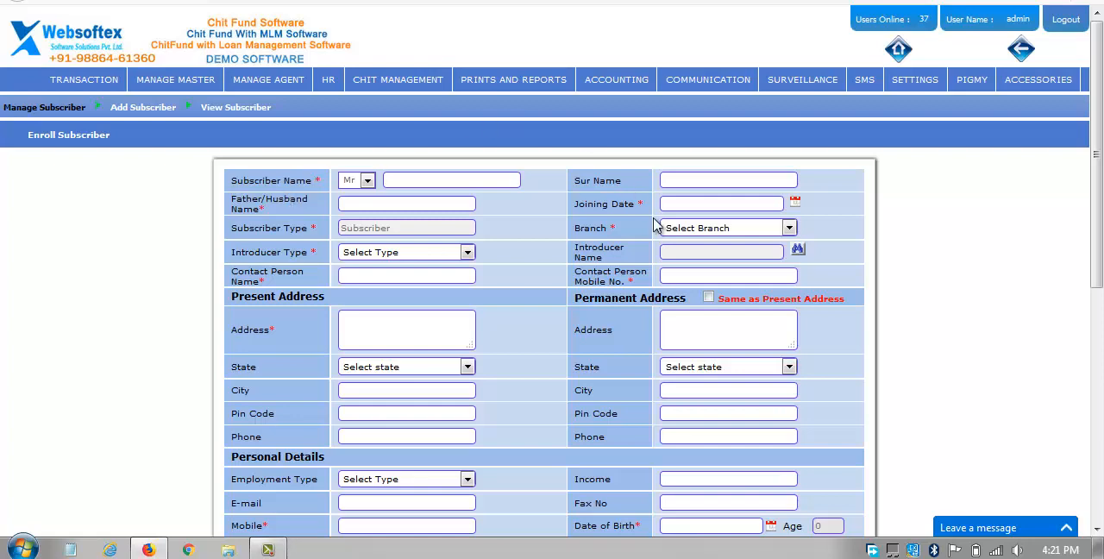
Set the subscriber's joining date to 29/04/2019 and branch to BENGALURU, dismissing the Windows color scheme prompt.
{"action": "left_click", "coordinate": [795, 202]}
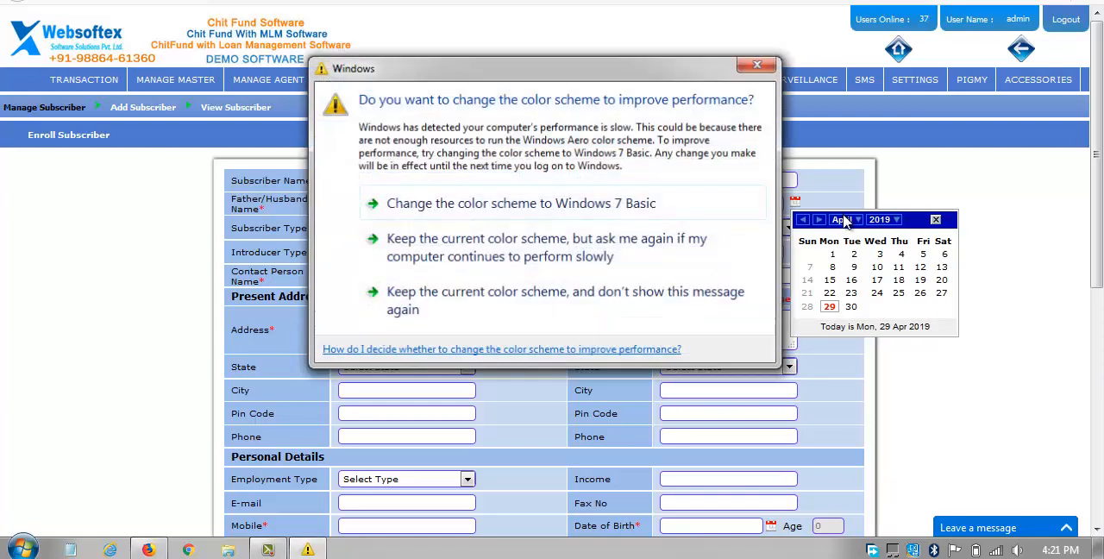
{"action": "left_click", "coordinate": [767, 67]}
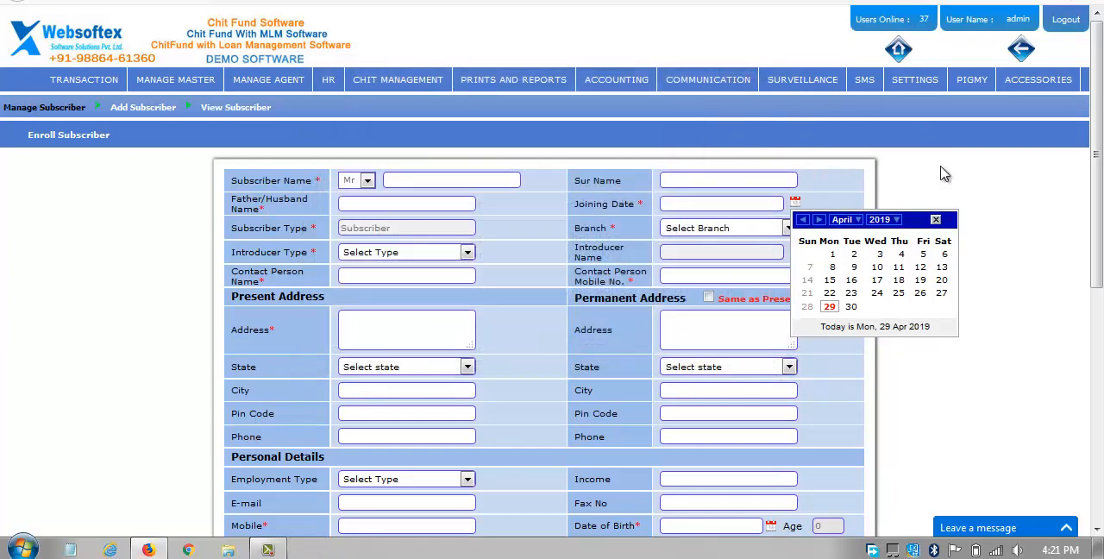
{"action": "left_click", "coordinate": [829, 307]}
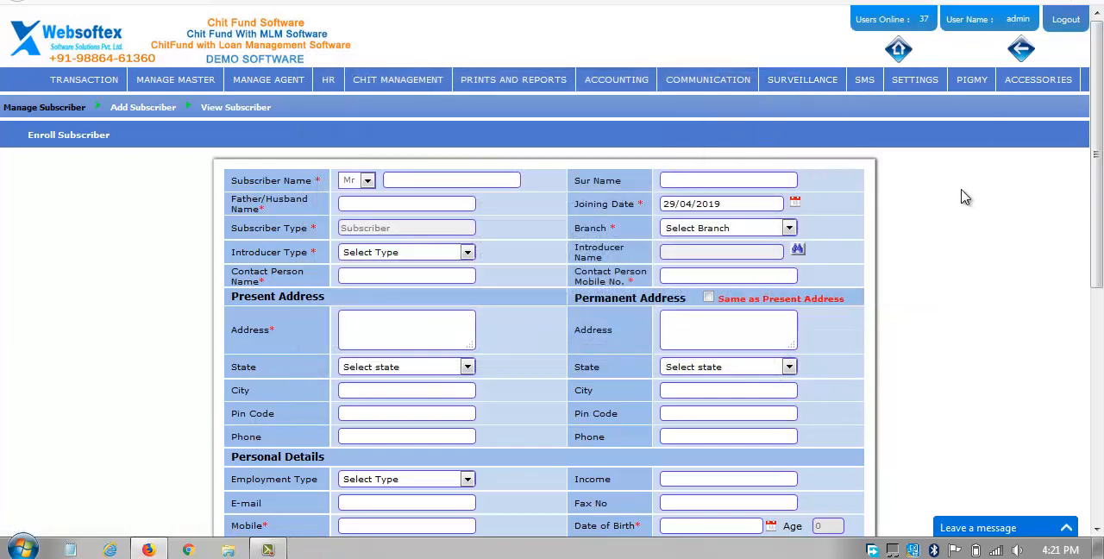
{"action": "left_click", "coordinate": [690, 230]}
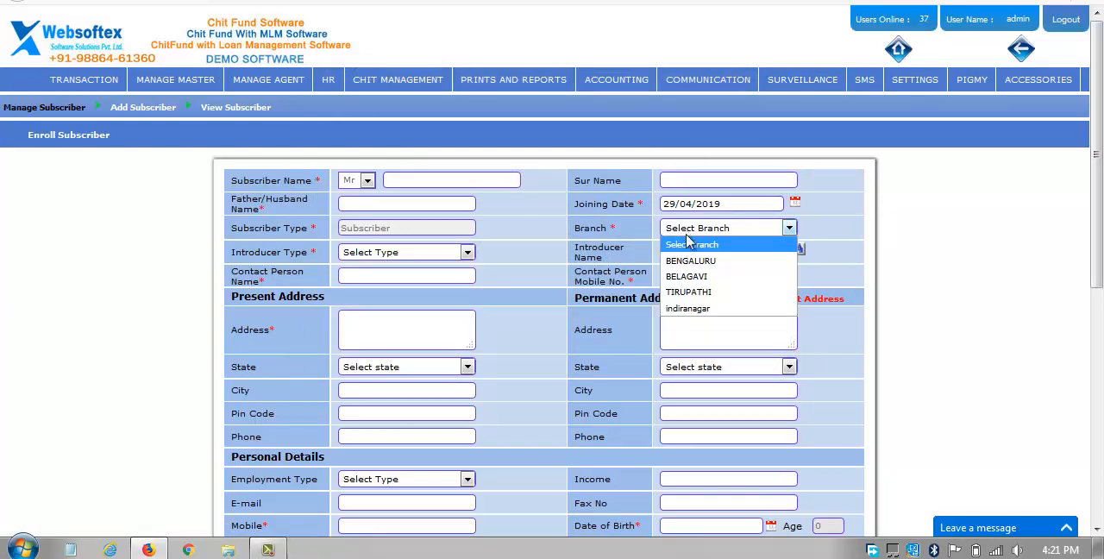
{"action": "left_click", "coordinate": [694, 267]}
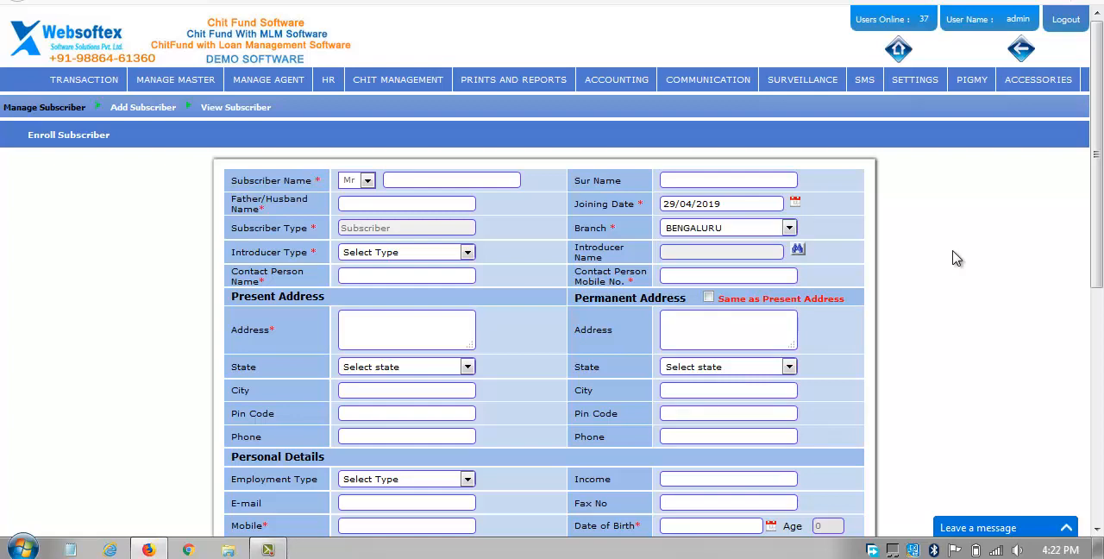
Set the subscriber's introducer type to Agent and choose Company-CMP1 as the introducer.
{"action": "left_click", "coordinate": [437, 256]}
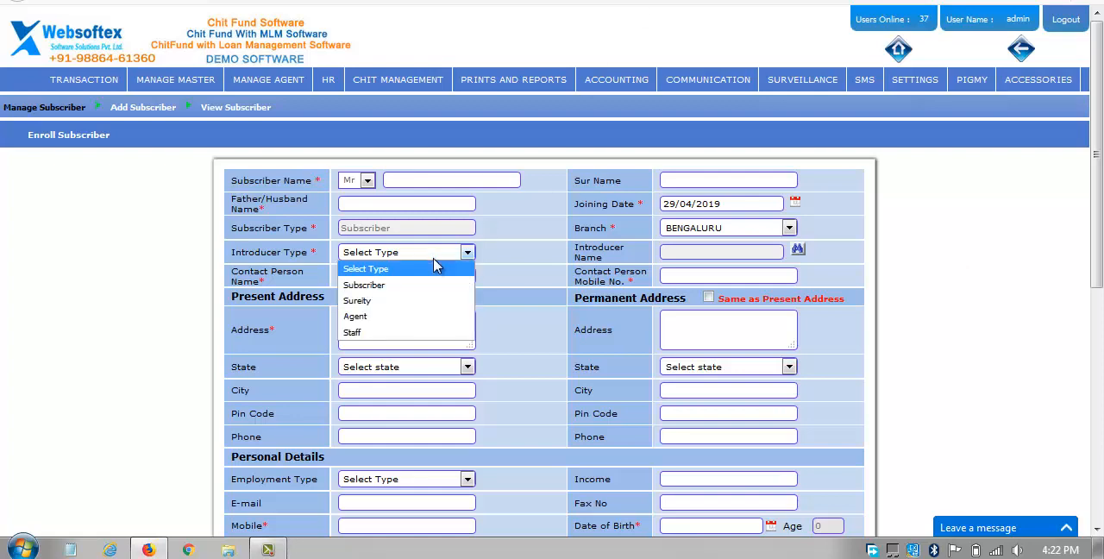
{"action": "left_click", "coordinate": [441, 319]}
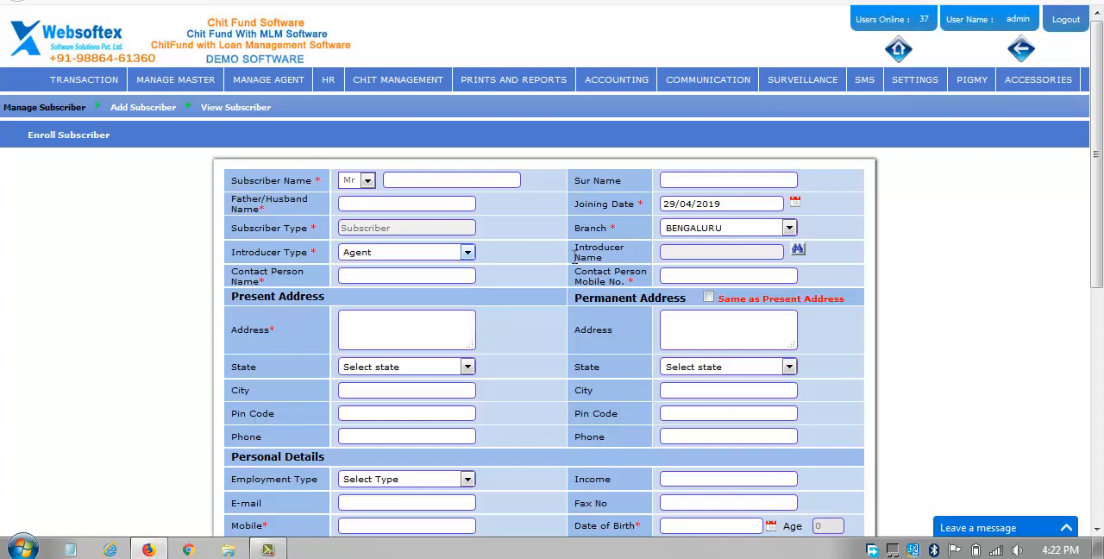
{"action": "left_click", "coordinate": [798, 251]}
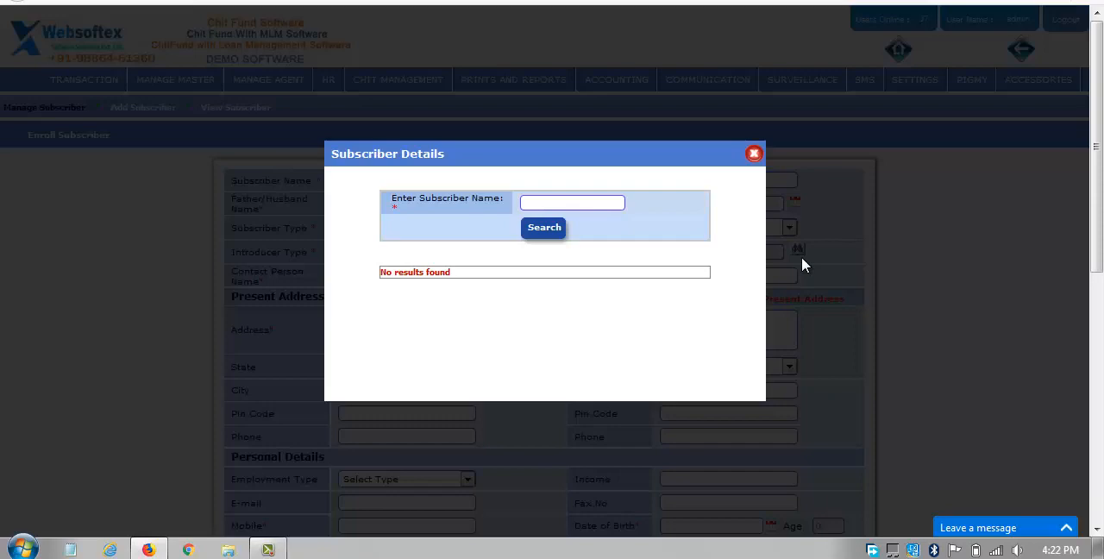
{"action": "left_click", "coordinate": [537, 235]}
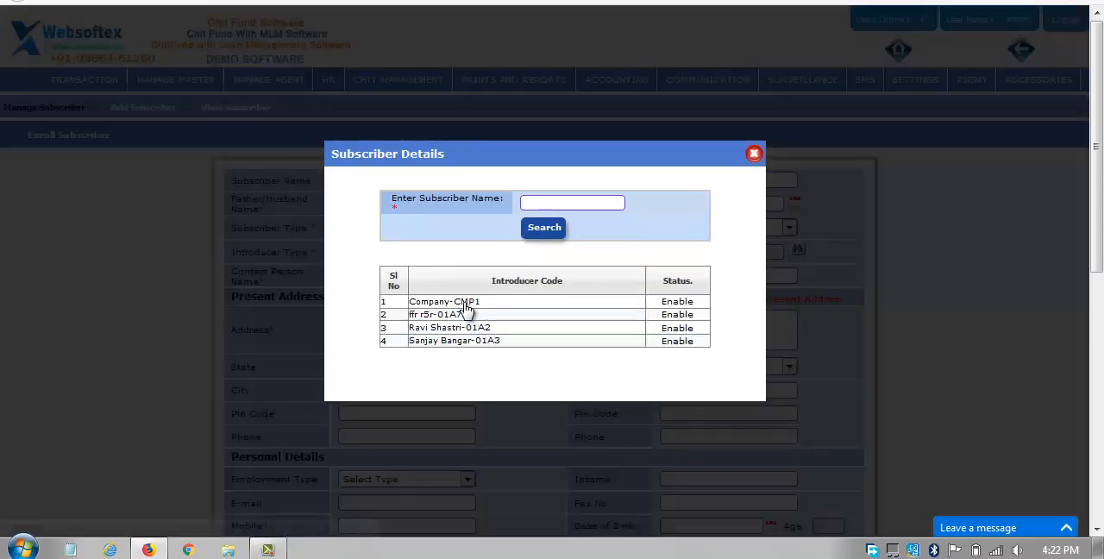
{"action": "left_click", "coordinate": [464, 305]}
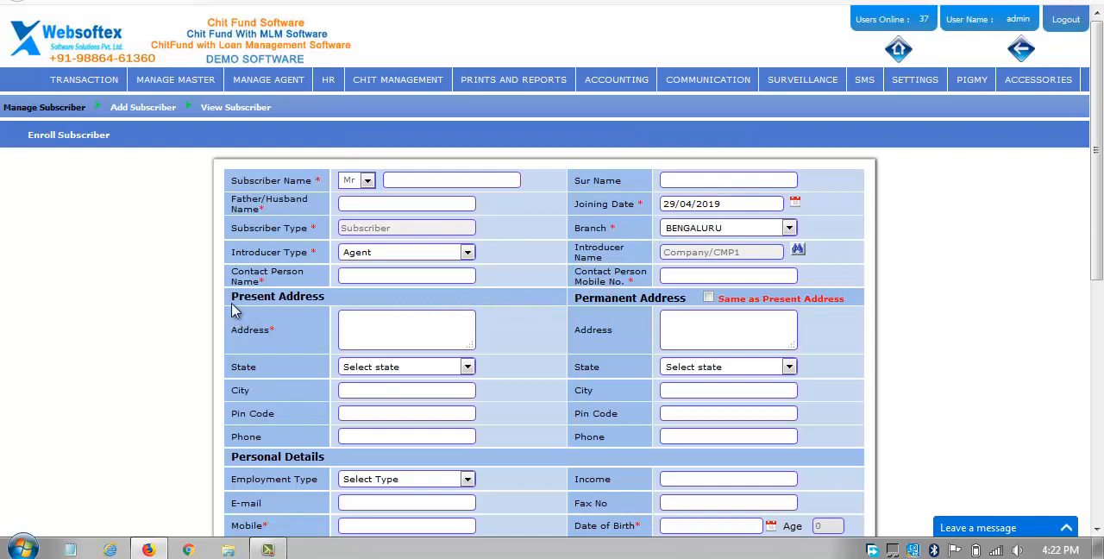
Examine the enrollment form's address, personal, bank and nominee sections, including the date of birth calendar, dismissing the Windows color scheme prompt.
{"action": "left_click_drag", "start_coordinate": [231, 307], "coordinate": [382, 314]}
{"action": "left_click_drag", "start_coordinate": [572, 298], "coordinate": [638, 330]}
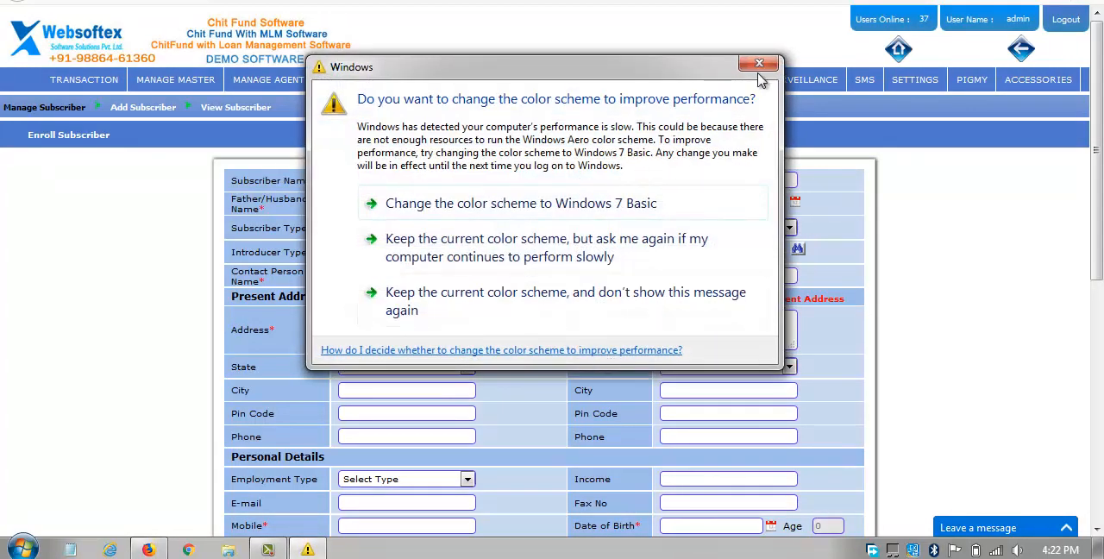
{"action": "left_click", "coordinate": [764, 60]}
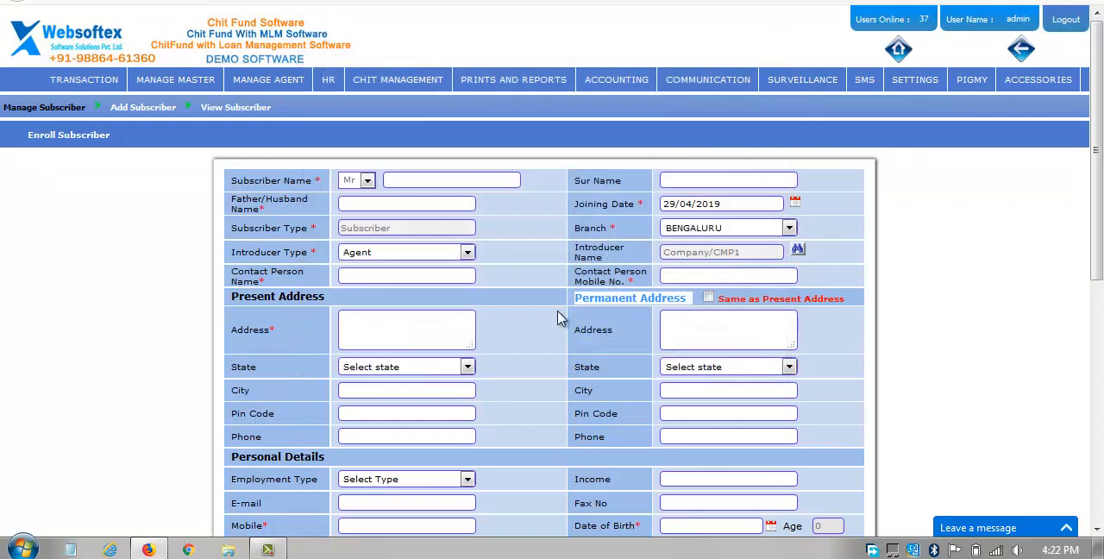
{"action": "scroll", "coordinate": [556, 320], "scroll_direction": "down", "scroll_amount": 3}
{"action": "scroll", "coordinate": [556, 321], "scroll_direction": "down", "scroll_amount": 2}
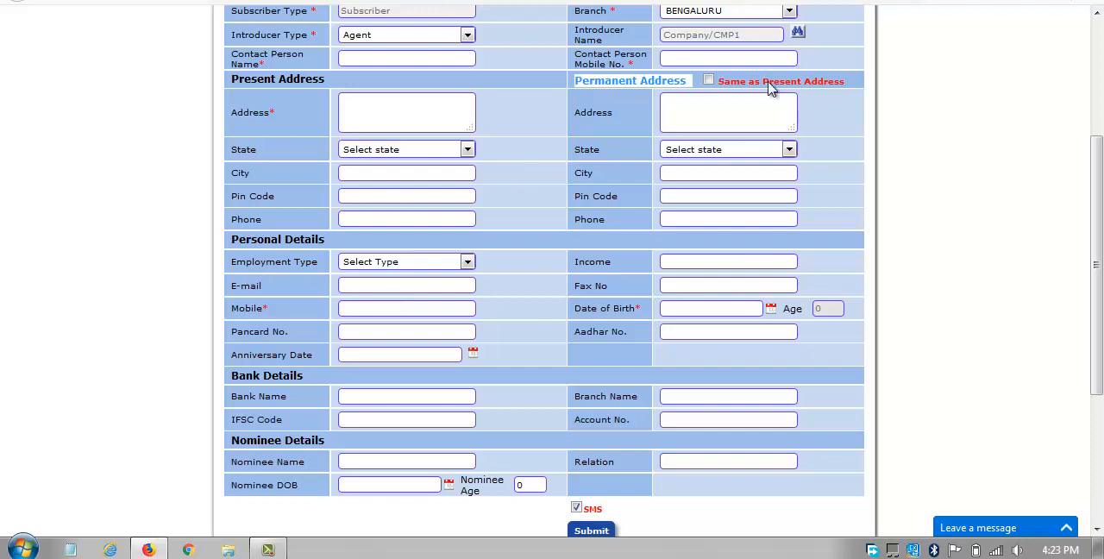
{"action": "left_click", "coordinate": [718, 307]}
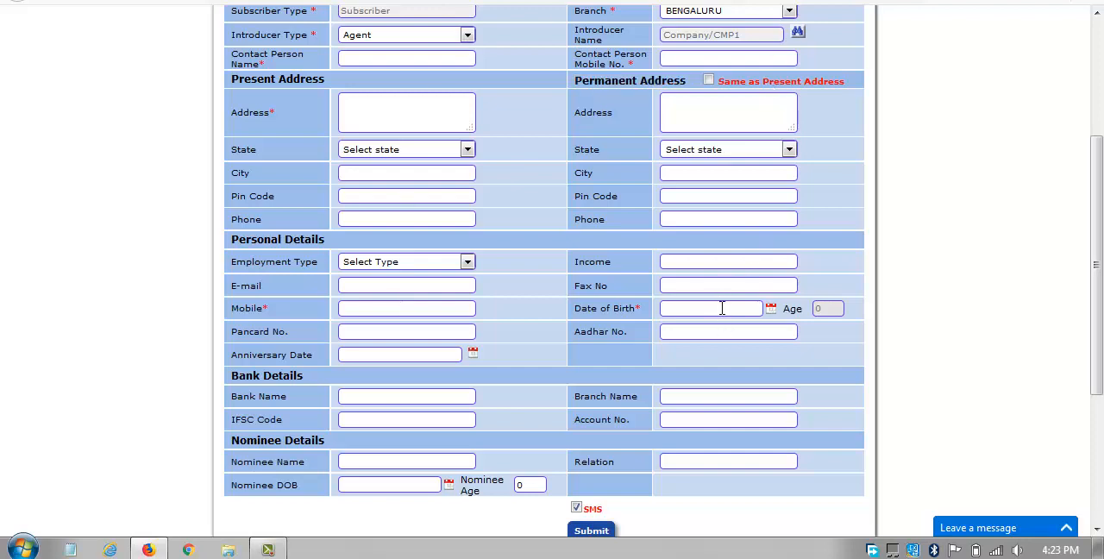
{"action": "left_click", "coordinate": [772, 310]}
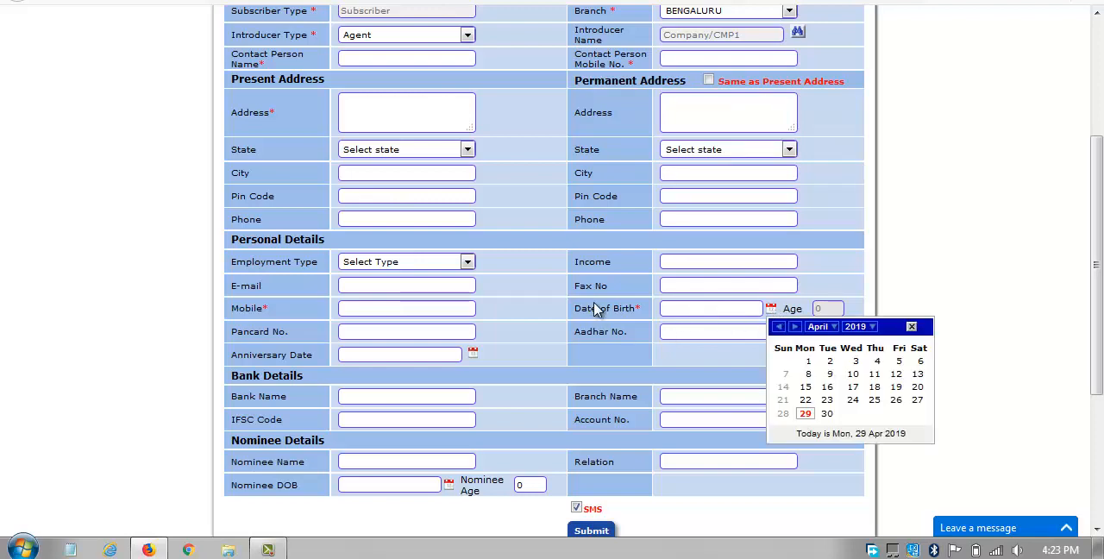
{"action": "scroll", "coordinate": [593, 309], "scroll_direction": "down", "scroll_amount": 2}
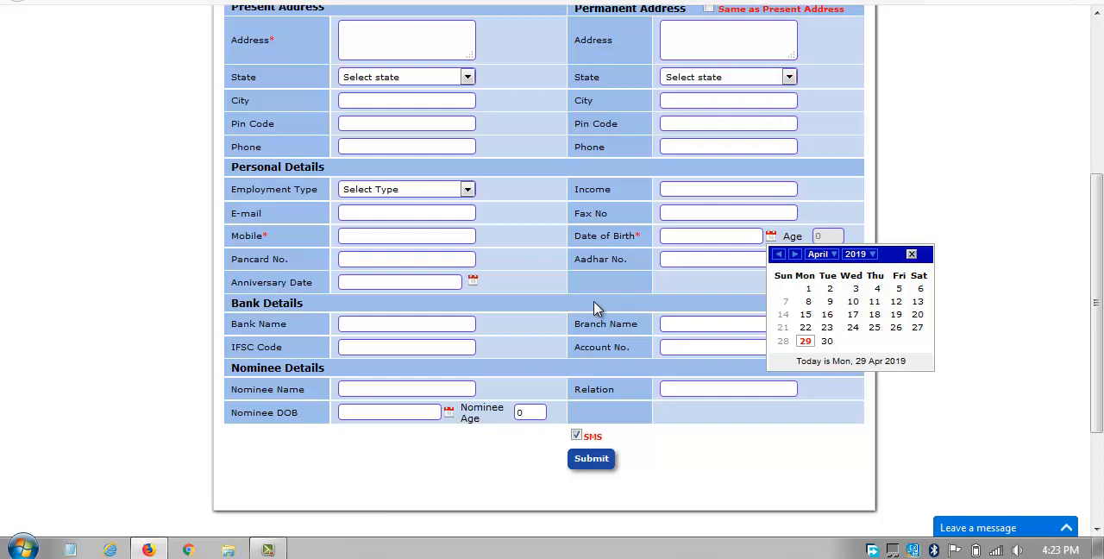
{"action": "left_click", "coordinate": [543, 345]}
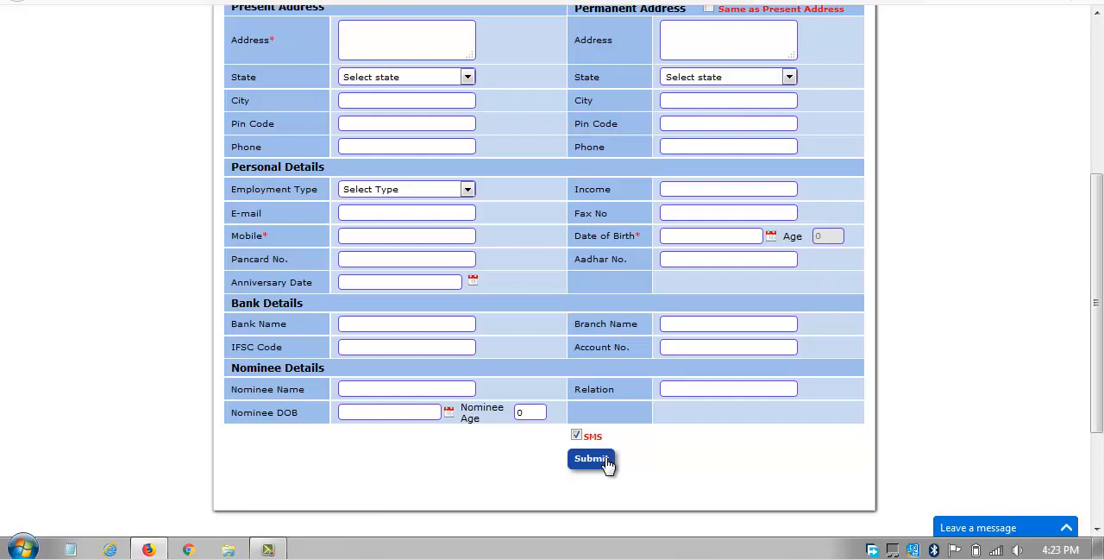
{"action": "scroll", "coordinate": [557, 162], "scroll_direction": "up", "scroll_amount": 5}
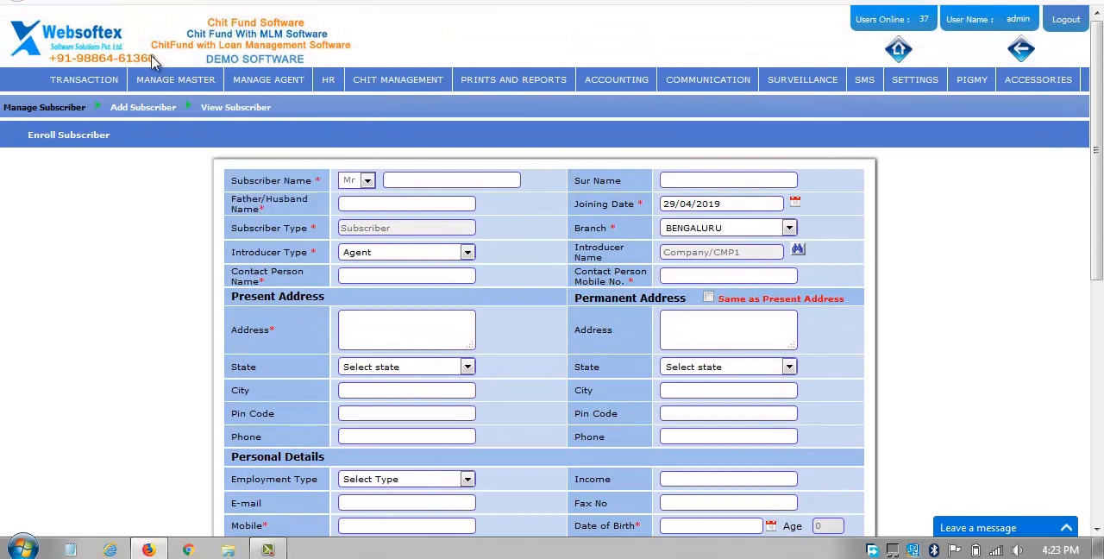
Open the subscriber details view and search for all subscribers of the BENGALURU branch.
{"action": "mouse_move", "coordinate": [166, 84]}
{"action": "mouse_move", "coordinate": [168, 104]}
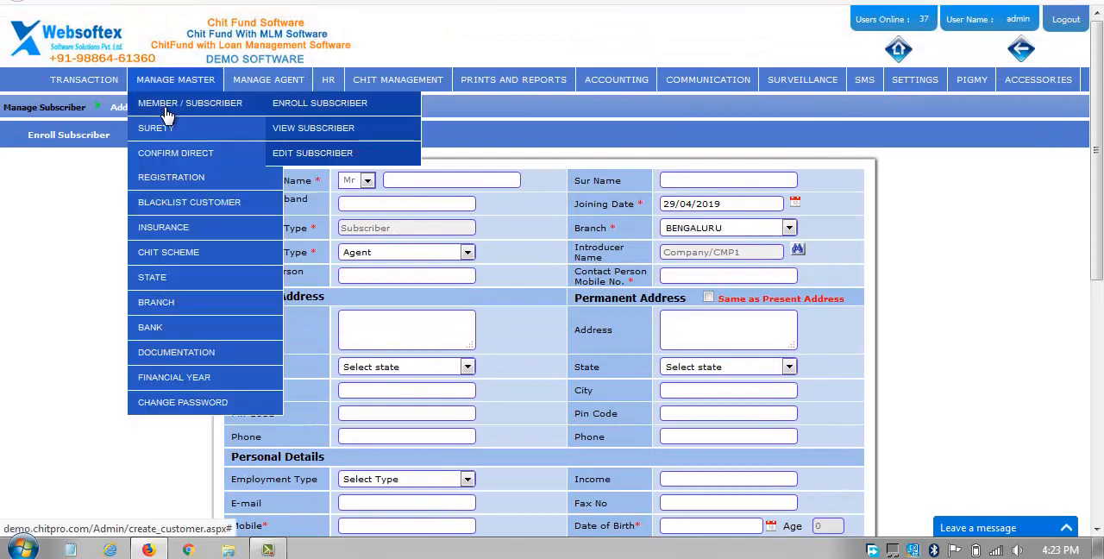
{"action": "left_click", "coordinate": [312, 136]}
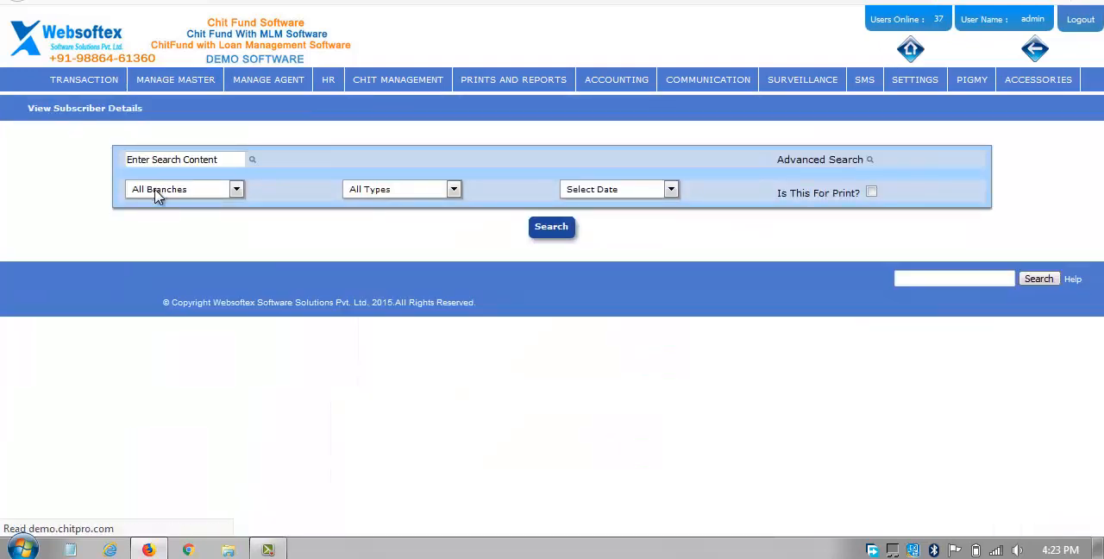
{"action": "left_click", "coordinate": [173, 188]}
{"action": "left_click", "coordinate": [173, 222]}
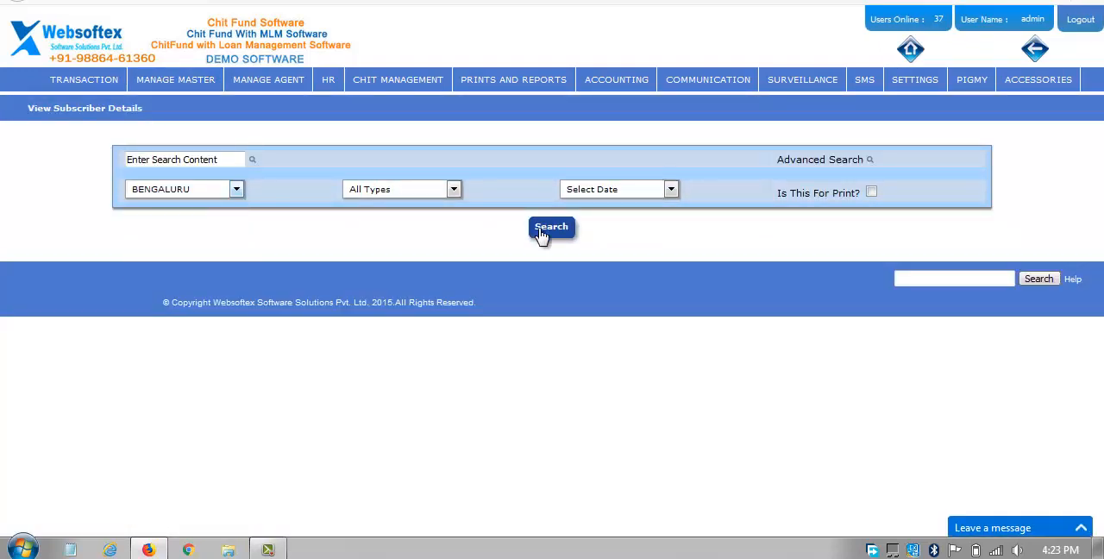
{"action": "left_click", "coordinate": [551, 228]}
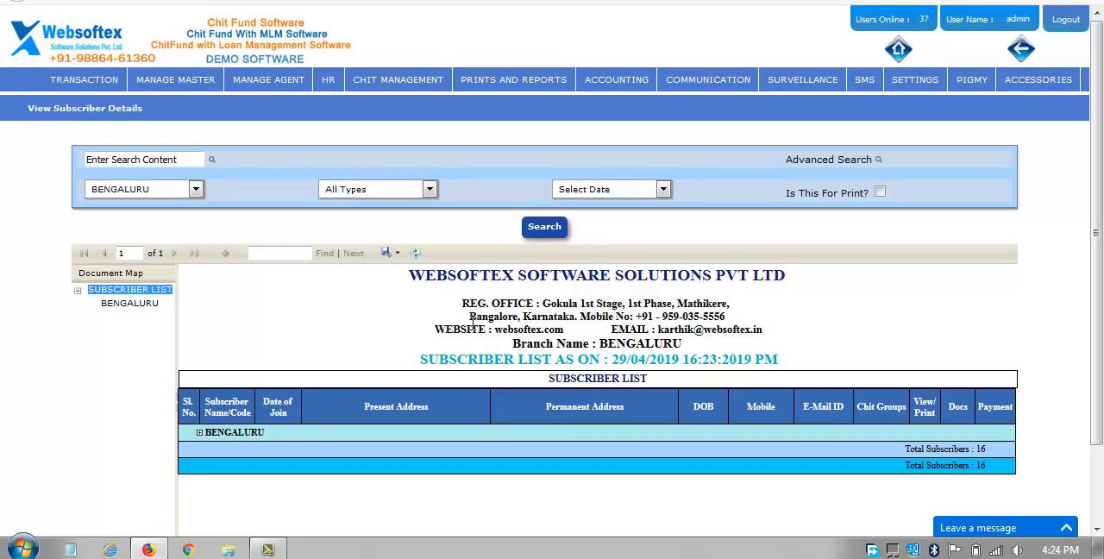
Expand the BENGALURU group in the subscriber list and review its customer entries, dismissing the Windows color scheme prompt.
{"action": "left_click", "coordinate": [200, 433]}
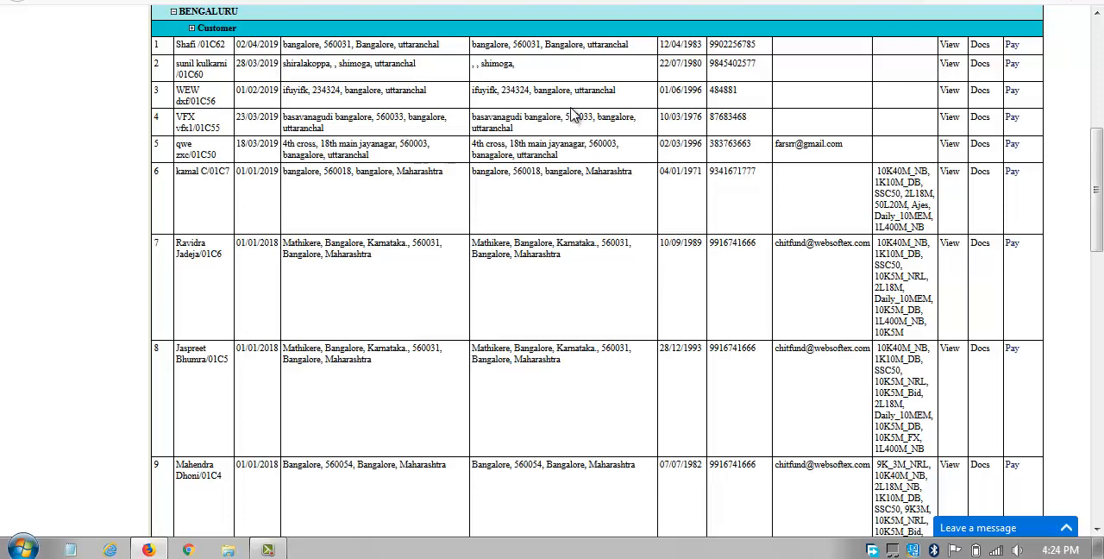
{"action": "scroll", "coordinate": [571, 116], "scroll_direction": "up", "scroll_amount": 3}
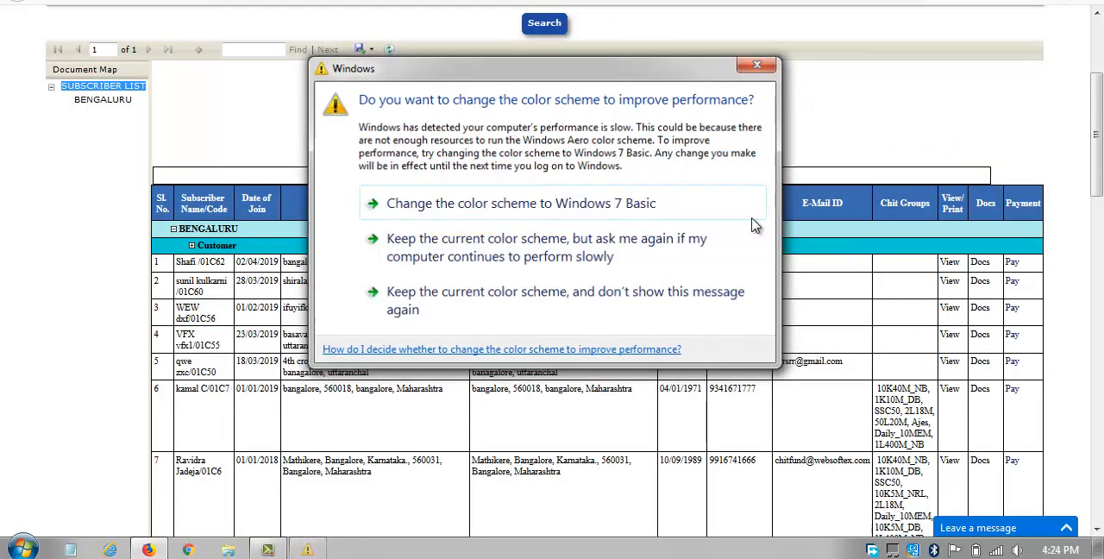
{"action": "left_click", "coordinate": [752, 219]}
{"action": "scroll", "coordinate": [263, 62], "scroll_direction": "up", "scroll_amount": 3}
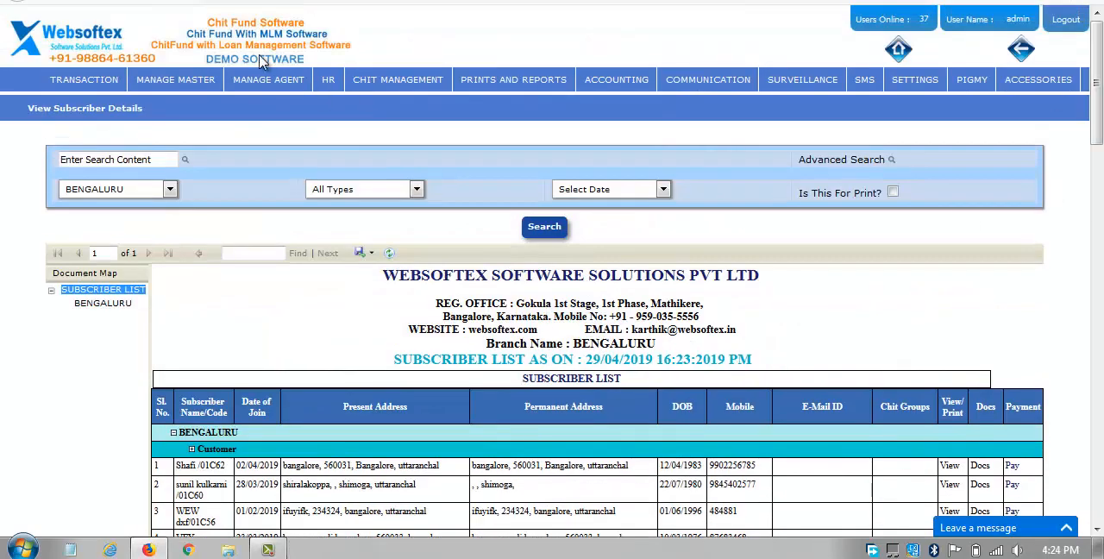
Open the form for adding a chit scheme and name the new scheme 1L25M.
{"action": "mouse_move", "coordinate": [175, 79]}
{"action": "mouse_move", "coordinate": [175, 131]}
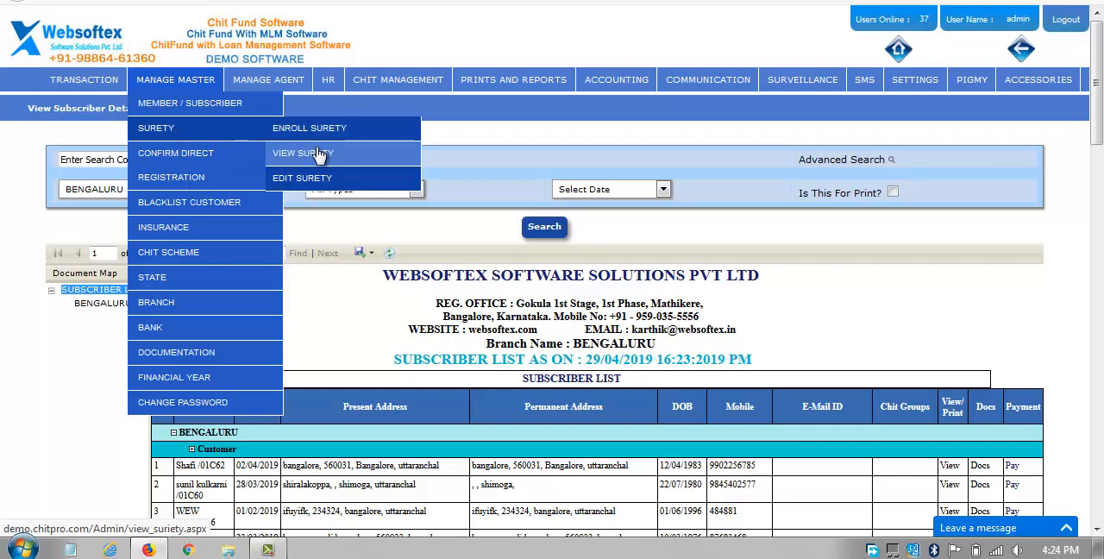
{"action": "mouse_move", "coordinate": [221, 251]}
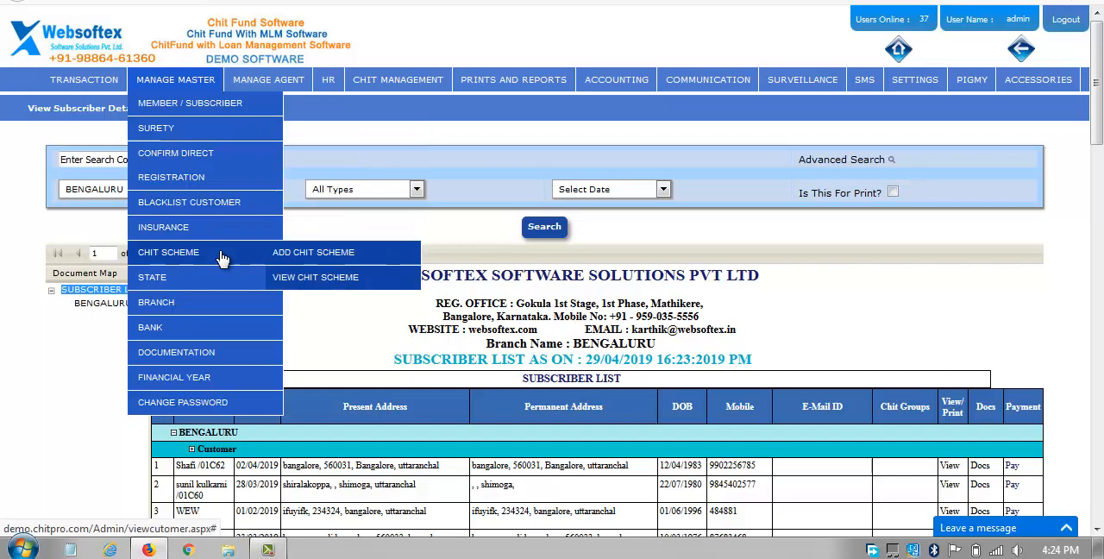
{"action": "left_click", "coordinate": [300, 258]}
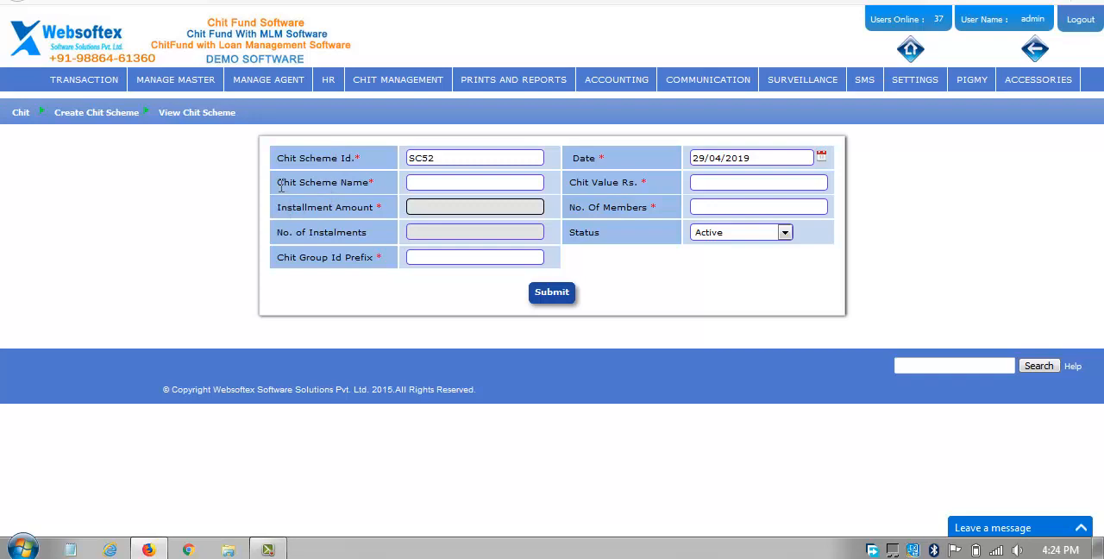
{"action": "left_click_drag", "start_coordinate": [278, 182], "coordinate": [374, 205]}
{"action": "left_click", "coordinate": [441, 184]}
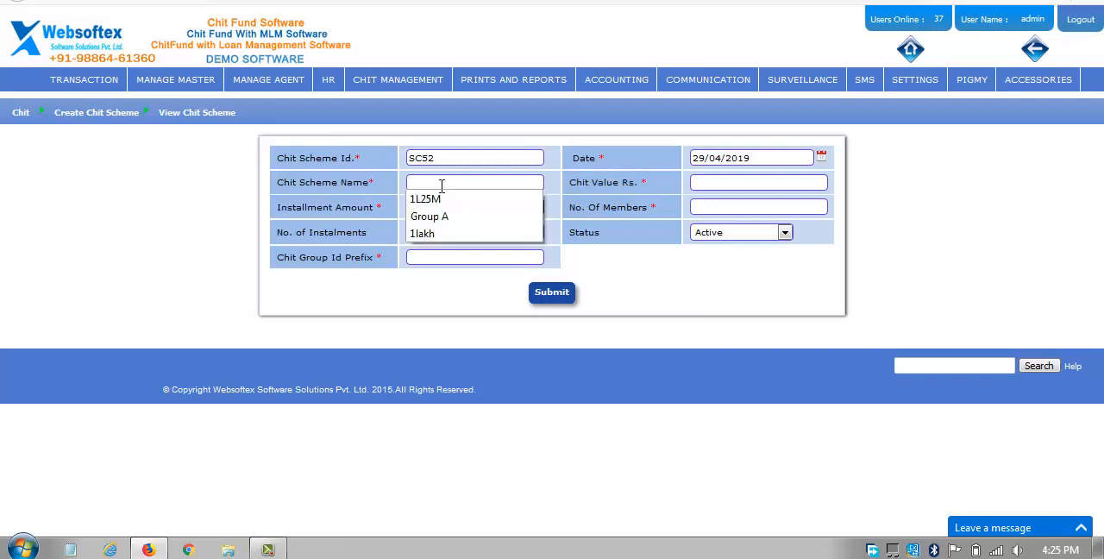
{"action": "left_click", "coordinate": [438, 199]}
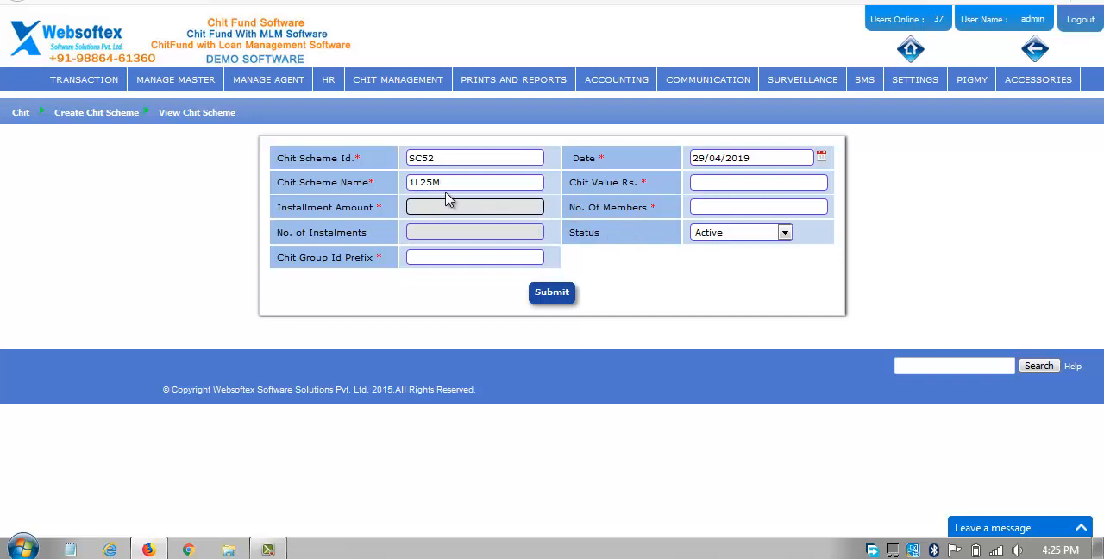
Set the new scheme's chit value to Rs. 100000 and its number of members to 25.
{"action": "left_click", "coordinate": [705, 182]}
{"action": "type", "text": "1000"}
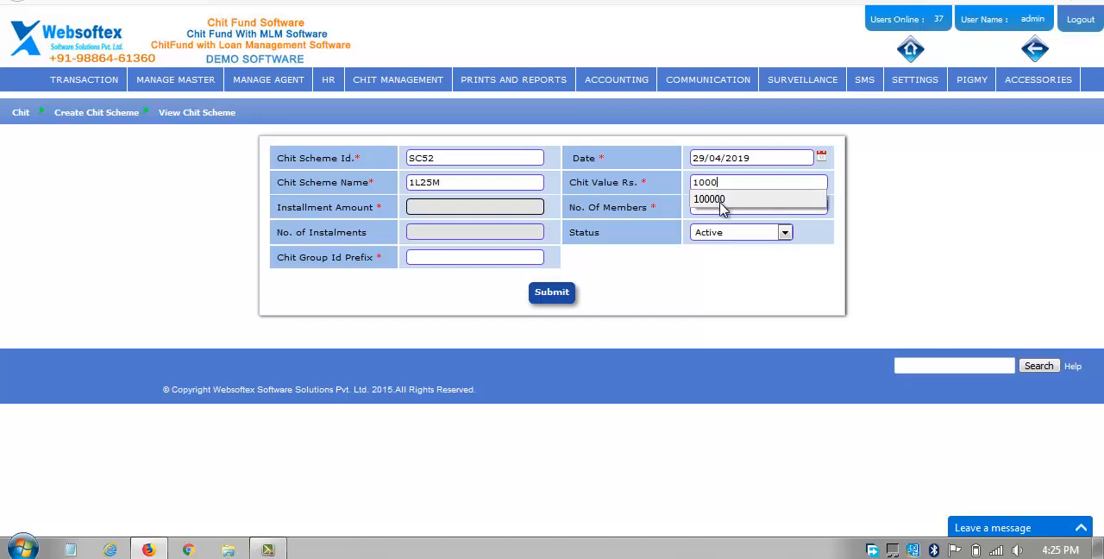
{"action": "left_click", "coordinate": [716, 199]}
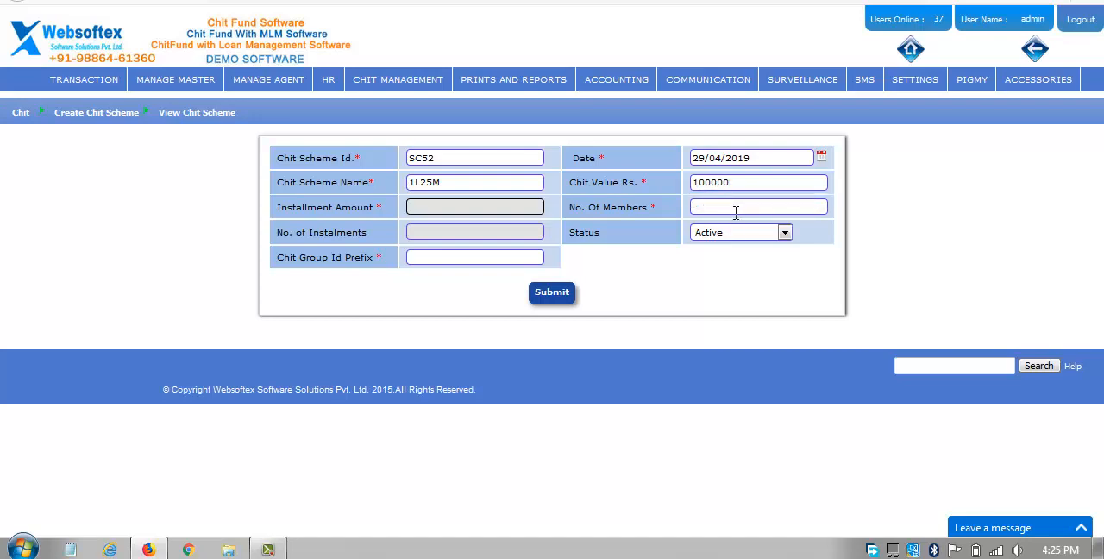
{"action": "left_click", "coordinate": [735, 212]}
{"action": "type", "text": "25"}
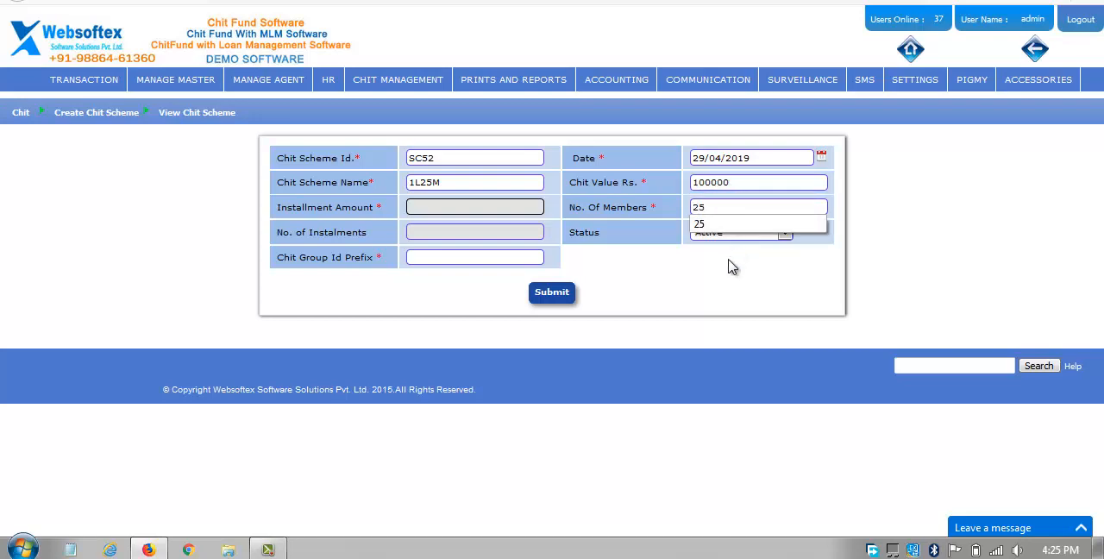
{"action": "left_click", "coordinate": [737, 314]}
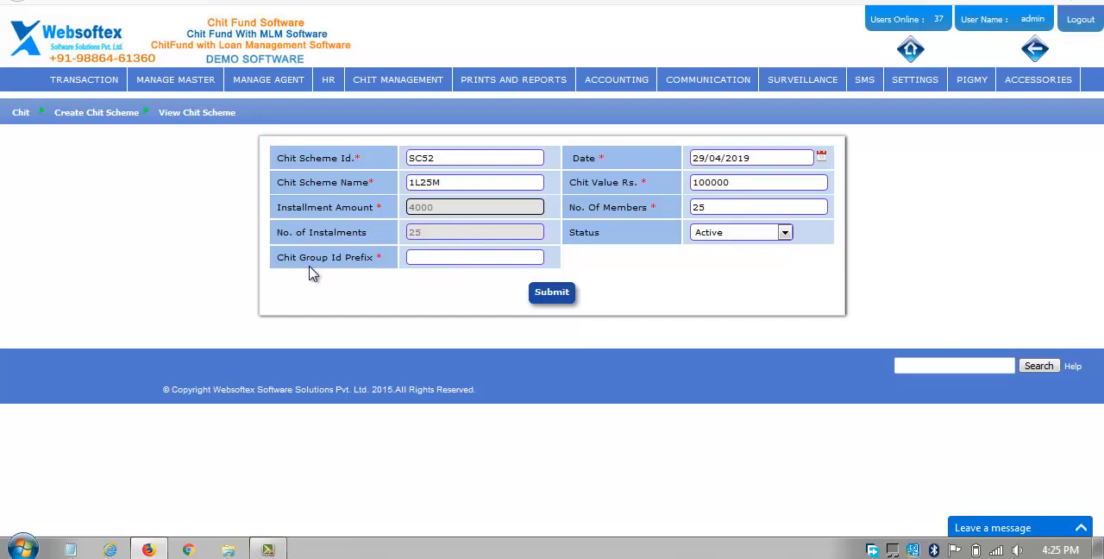
Set the chit group ID prefix to 0 and submit the new chit scheme.
{"action": "left_click_drag", "start_coordinate": [373, 255], "coordinate": [374, 256]}
{"action": "left_click", "coordinate": [421, 257]}
{"action": "type", "text": "0"}
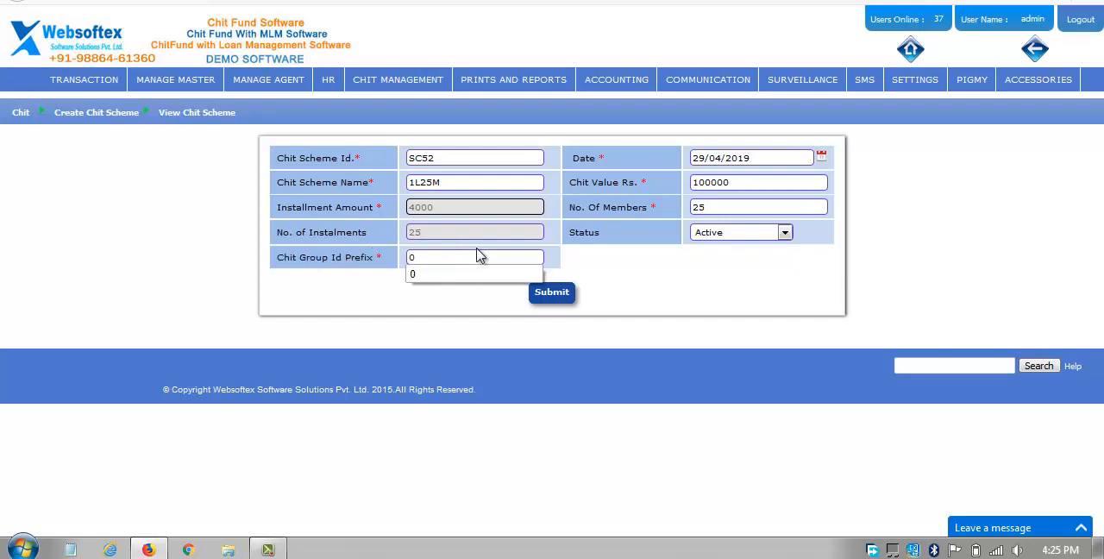
{"action": "left_click", "coordinate": [552, 302]}
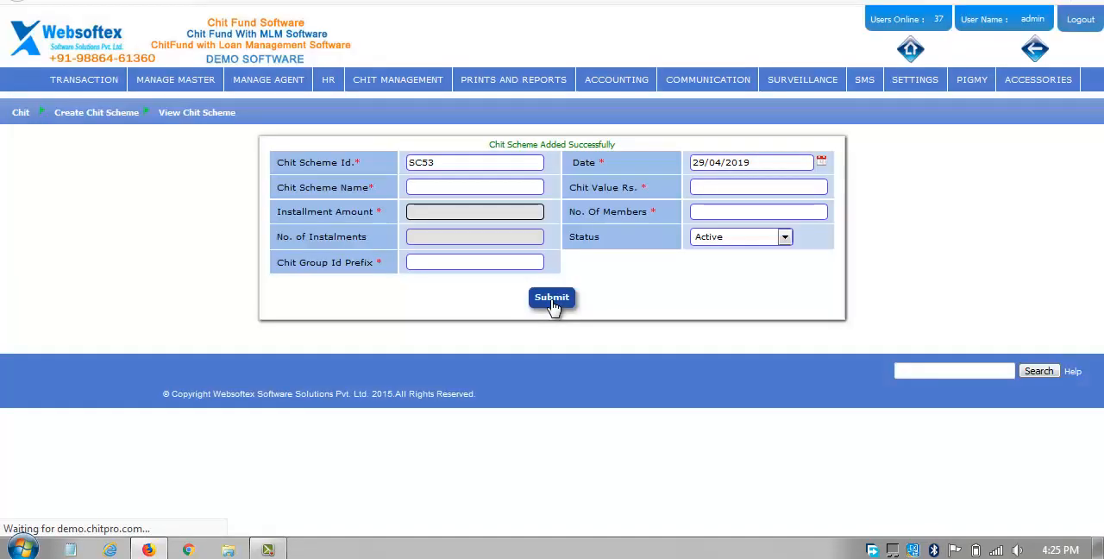
Open the chit scheme details view, list all schemes without a name filter and look through the list.
{"action": "mouse_move", "coordinate": [185, 85]}
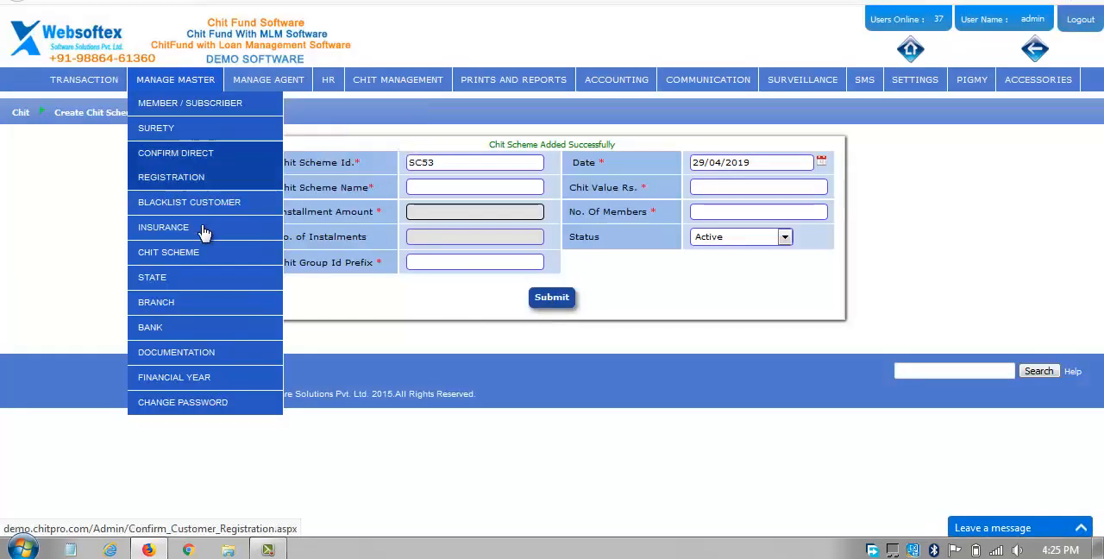
{"action": "mouse_move", "coordinate": [196, 256]}
{"action": "left_click", "coordinate": [297, 283]}
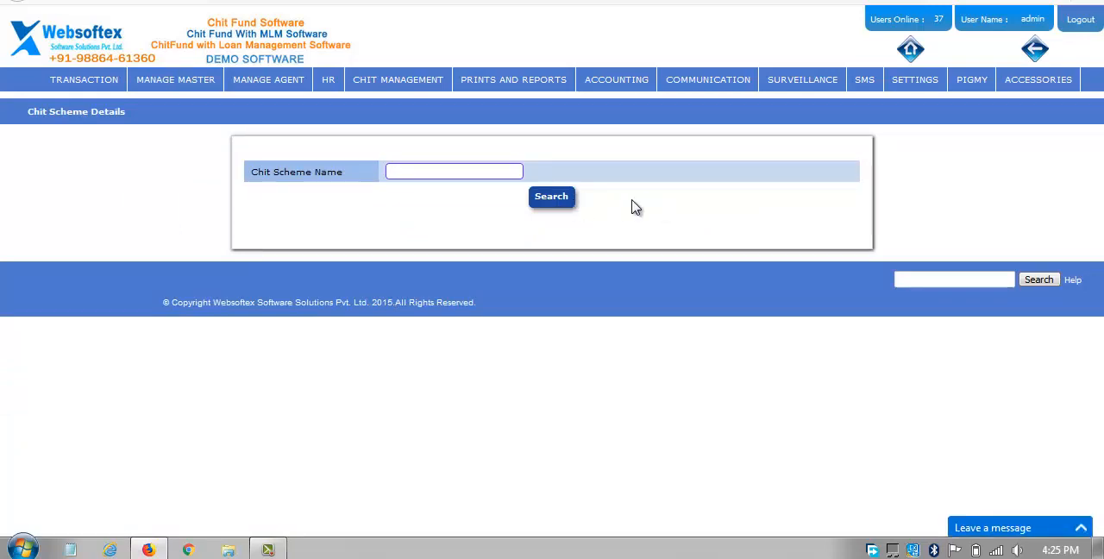
{"action": "left_click", "coordinate": [559, 200]}
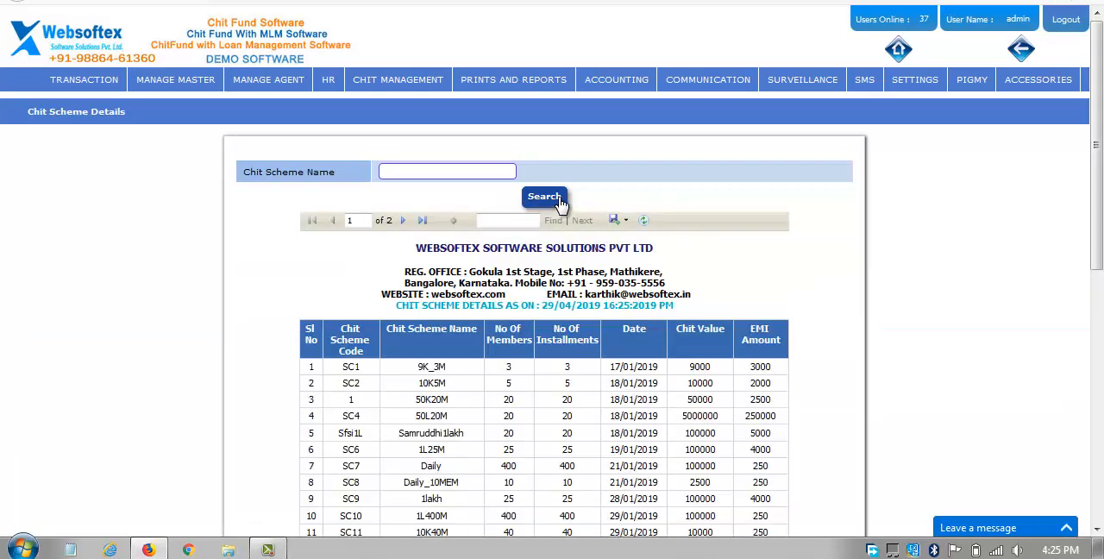
{"action": "scroll", "coordinate": [559, 207], "scroll_direction": "down", "scroll_amount": 4}
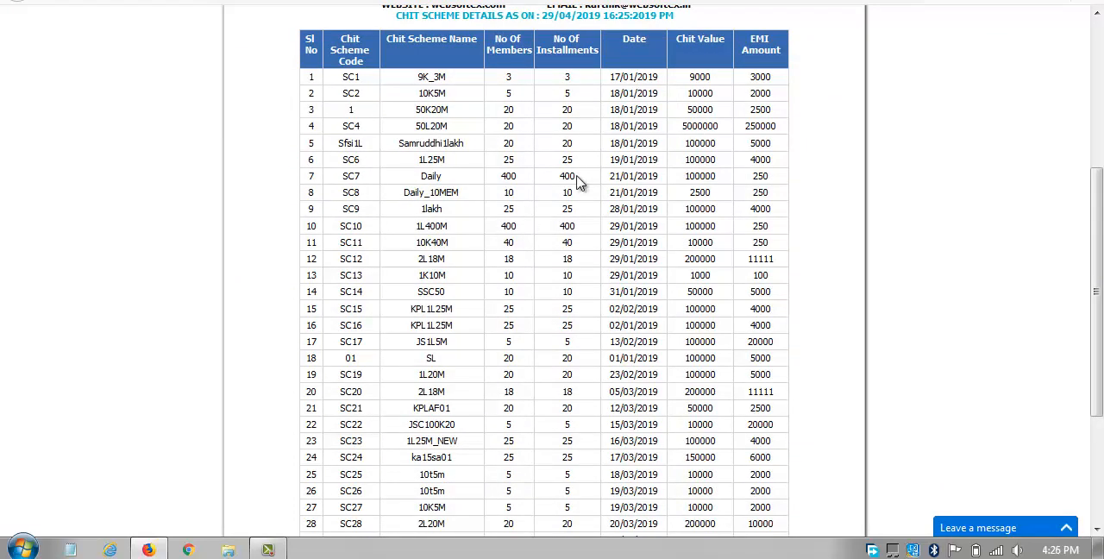
Open the form for uploading customer documents and dismiss the Windows color scheme prompt.
{"action": "scroll", "coordinate": [579, 183], "scroll_direction": "up", "scroll_amount": 4}
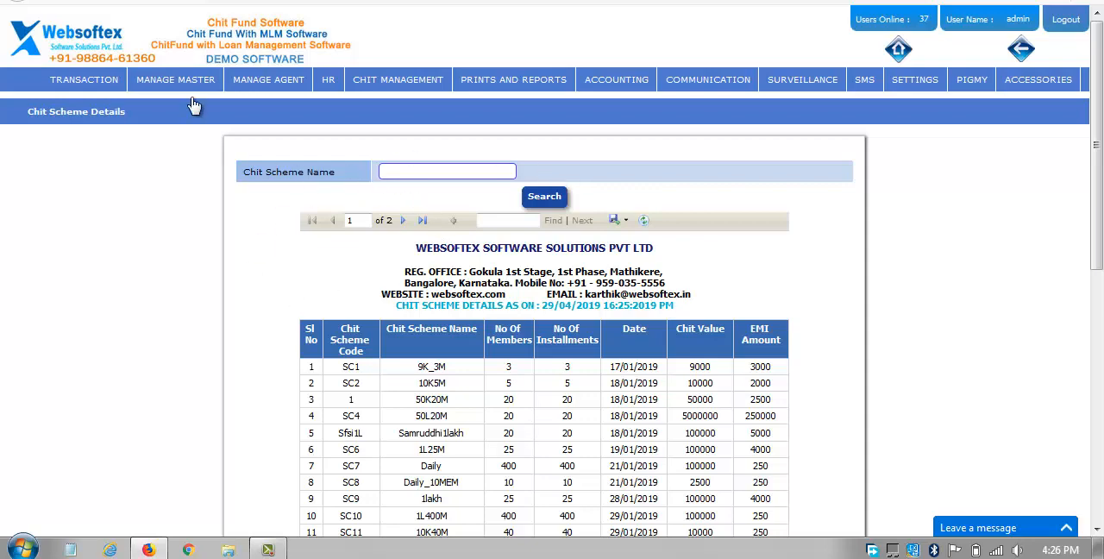
{"action": "mouse_move", "coordinate": [190, 82]}
{"action": "mouse_move", "coordinate": [181, 353]}
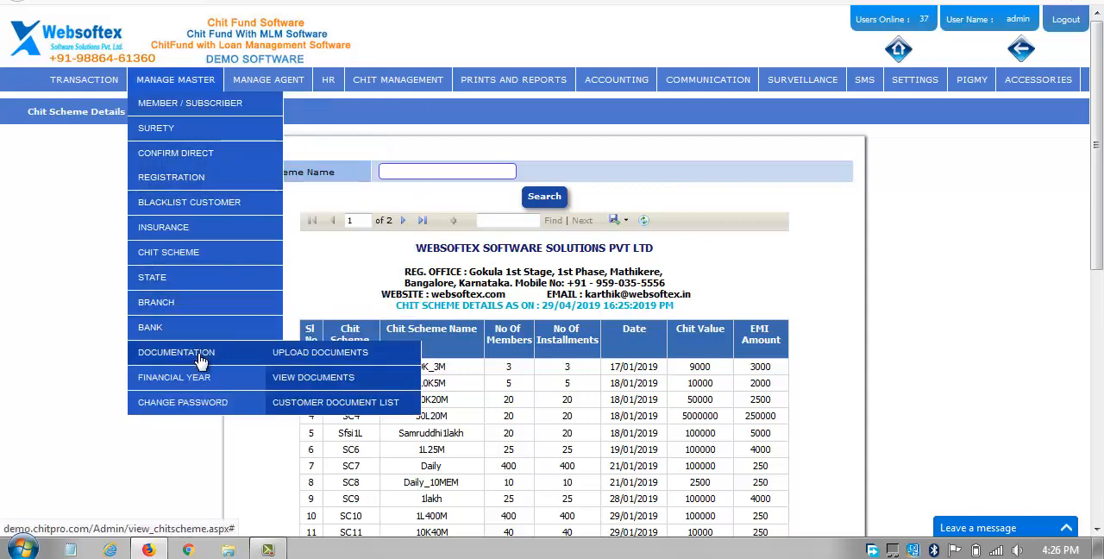
{"action": "left_click", "coordinate": [285, 356]}
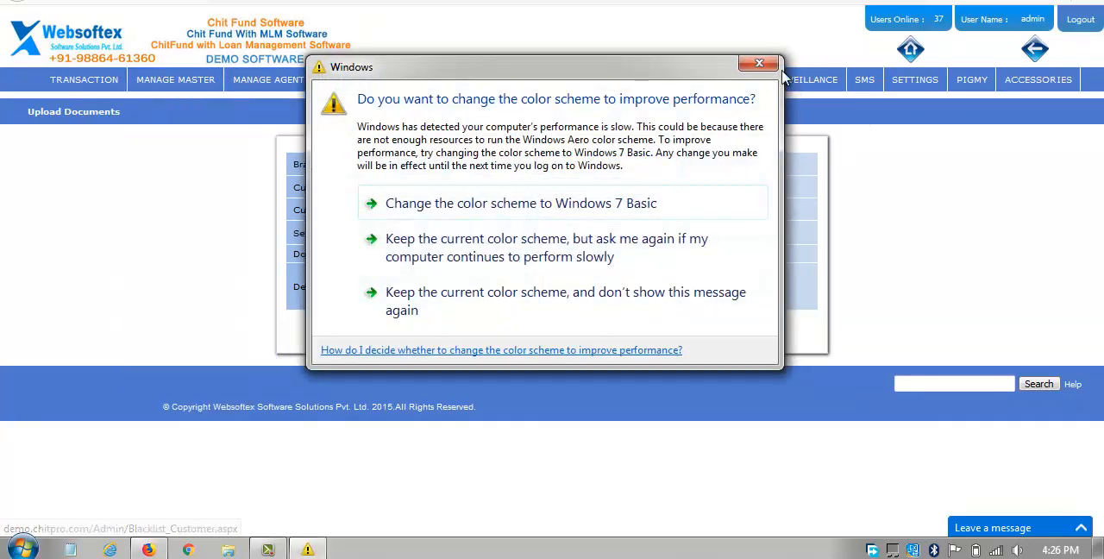
{"action": "left_click", "coordinate": [759, 67]}
{"action": "mouse_move", "coordinate": [175, 80]}
{"action": "mouse_move", "coordinate": [224, 353]}
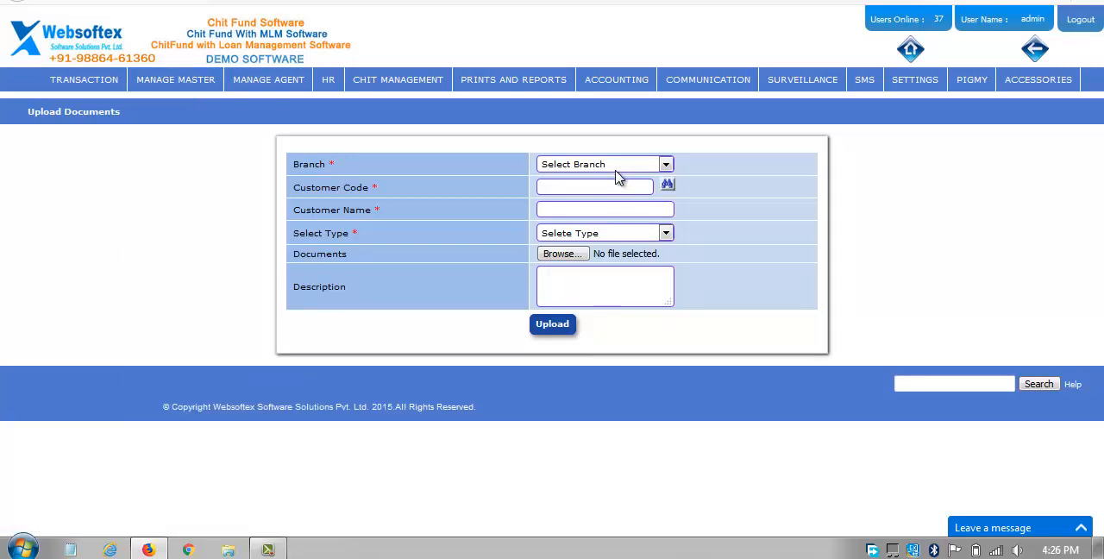
Set the document upload's branch to BENGALURU and its document type to Voter ID.
{"action": "left_click", "coordinate": [614, 165]}
{"action": "left_click", "coordinate": [610, 197]}
{"action": "left_click", "coordinate": [619, 234]}
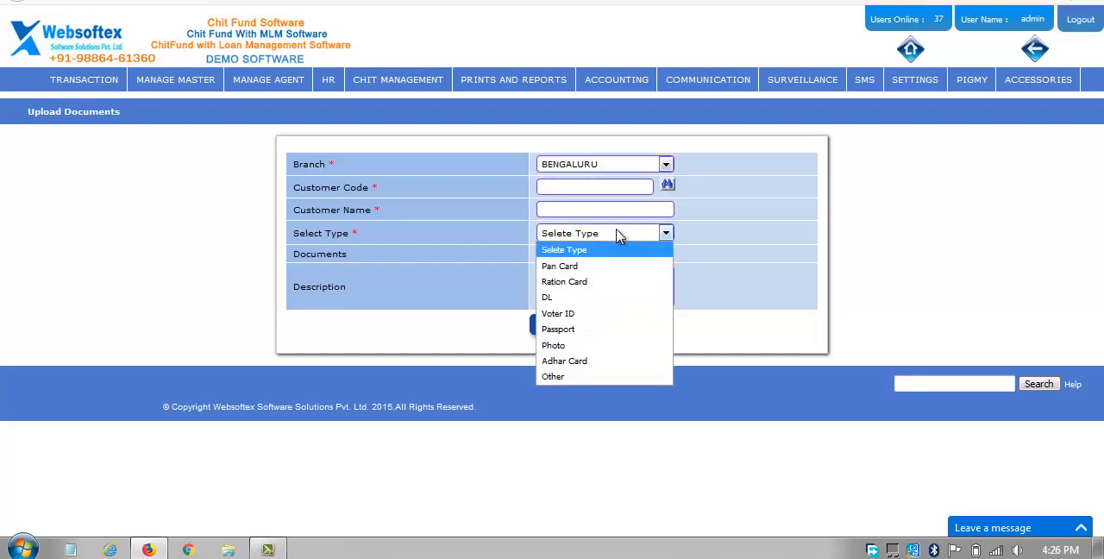
{"action": "left_click", "coordinate": [627, 314]}
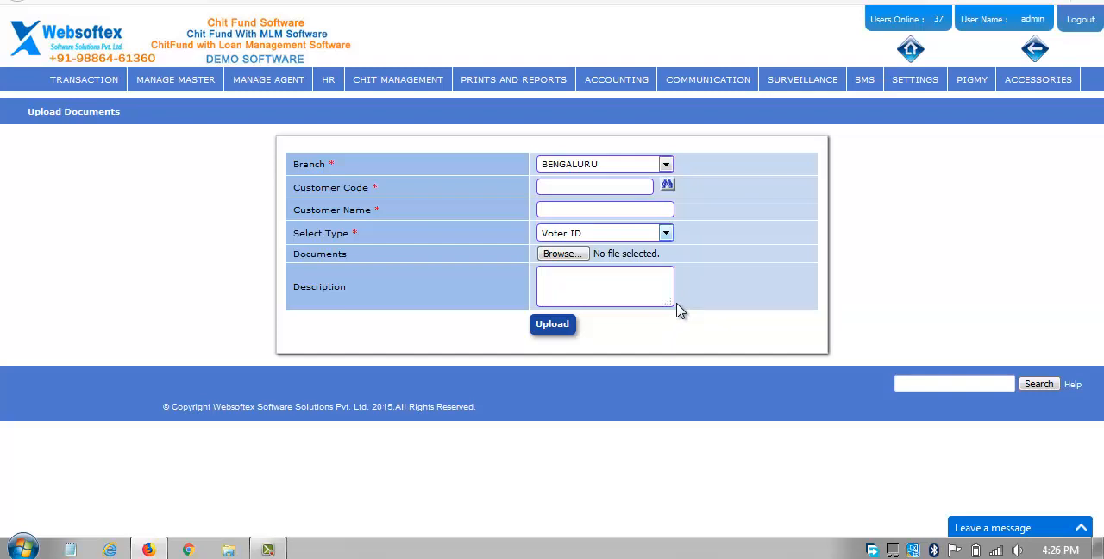
Open the subscriber document view and list the documents of the BENGALURU branch.
{"action": "mouse_move", "coordinate": [205, 88]}
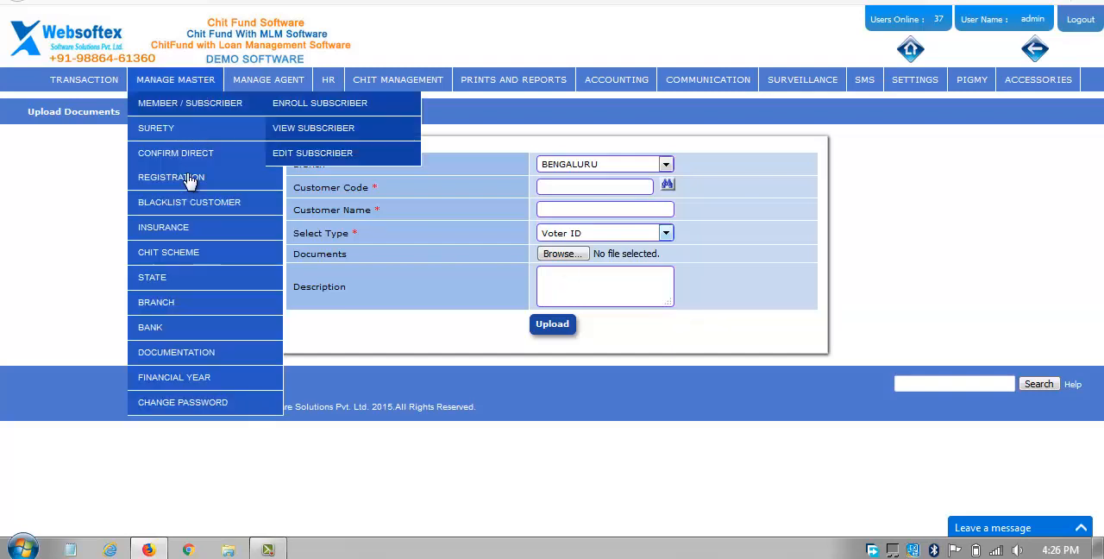
{"action": "mouse_move", "coordinate": [181, 394]}
{"action": "mouse_move", "coordinate": [190, 358]}
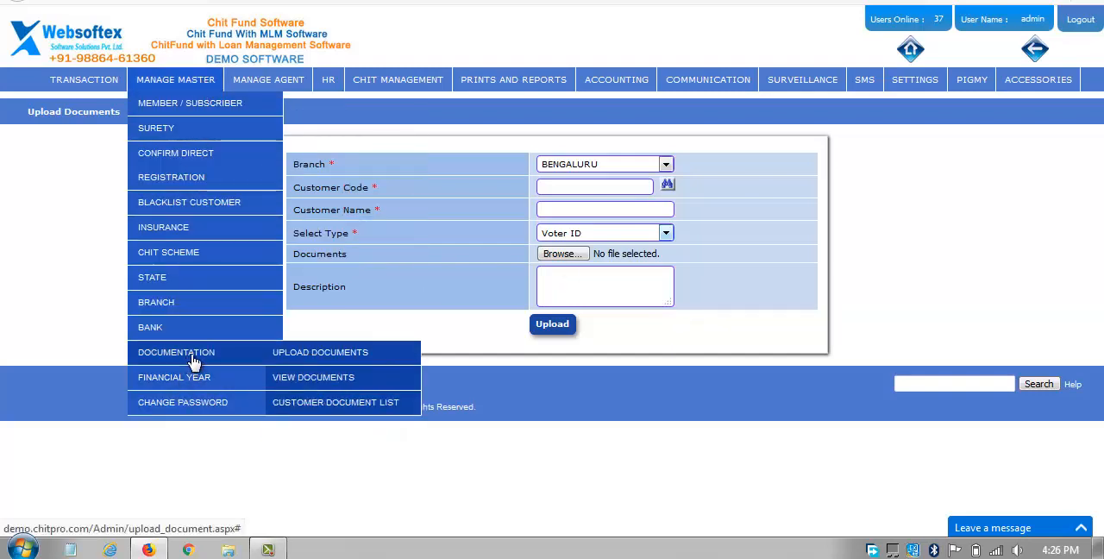
{"action": "left_click", "coordinate": [302, 385]}
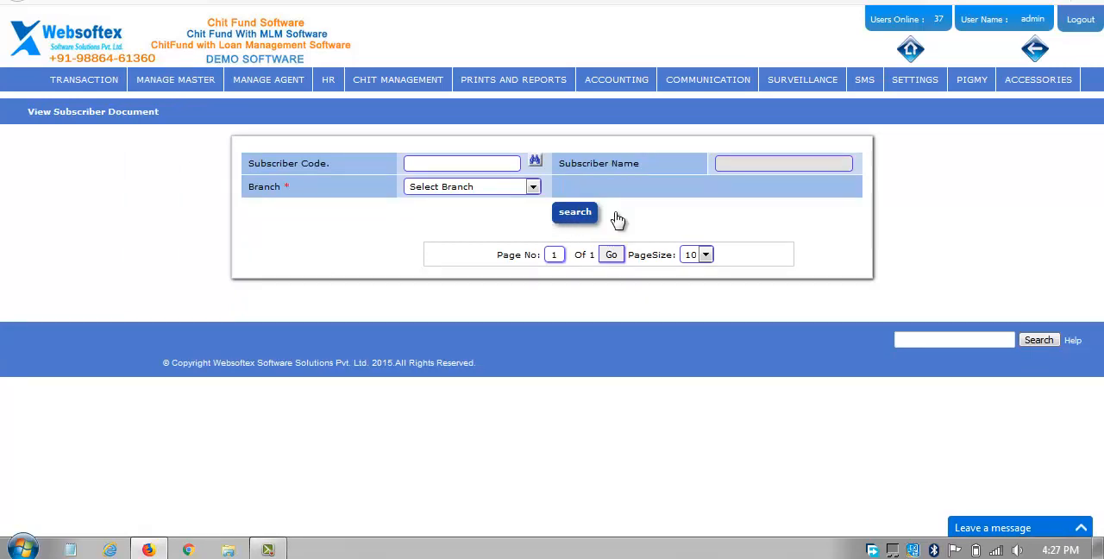
{"action": "left_click", "coordinate": [576, 213]}
{"action": "left_click", "coordinate": [446, 186]}
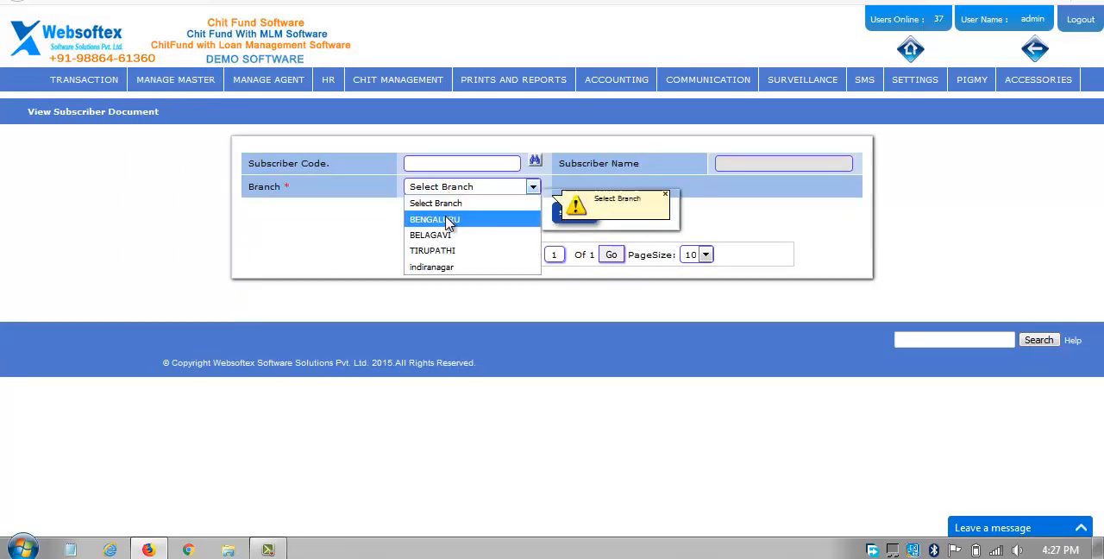
{"action": "left_click", "coordinate": [447, 219]}
{"action": "left_click", "coordinate": [577, 217]}
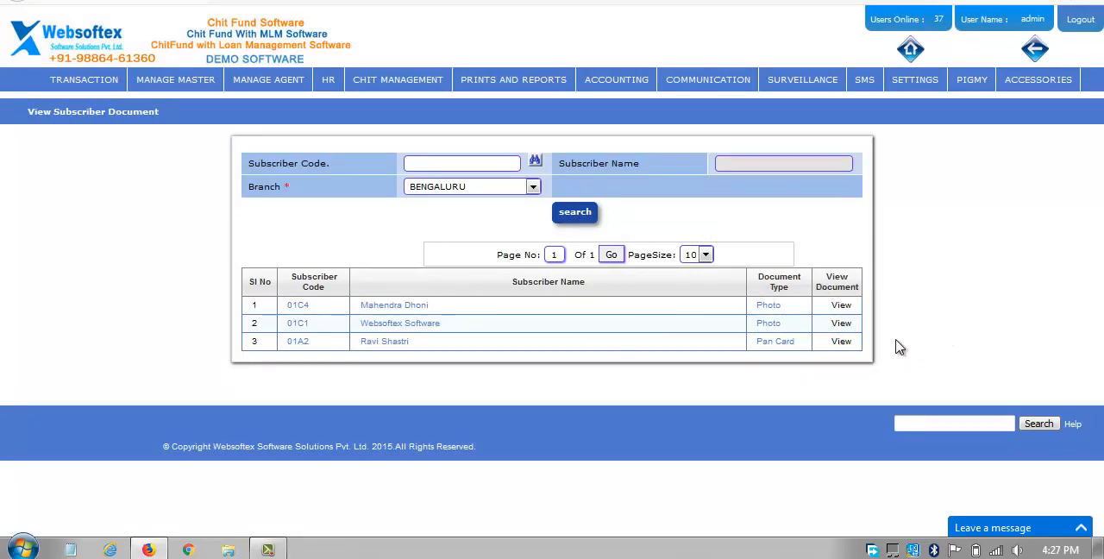
{"action": "mouse_move", "coordinate": [166, 101]}
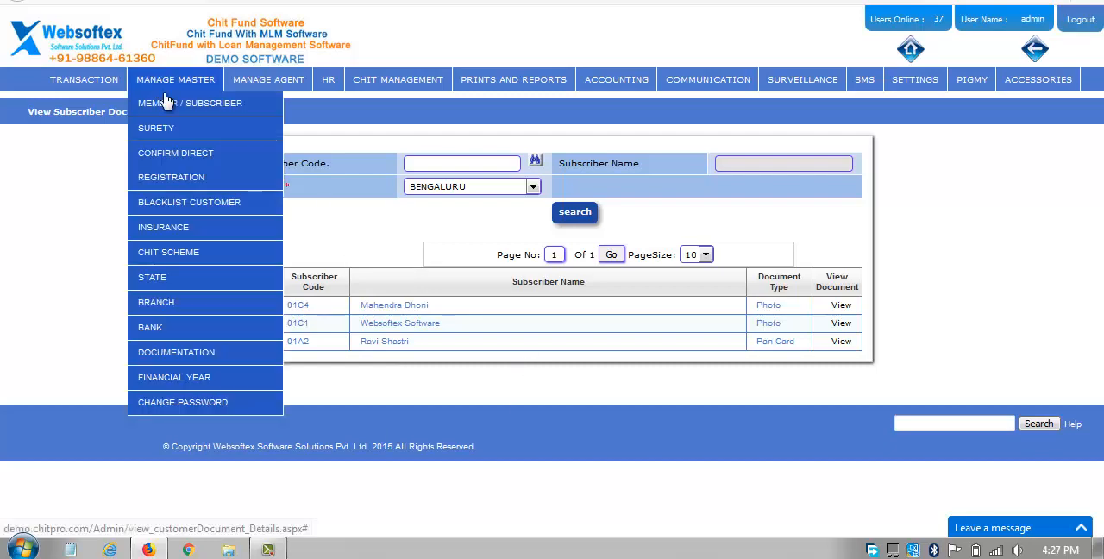
{"action": "mouse_move", "coordinate": [198, 377]}
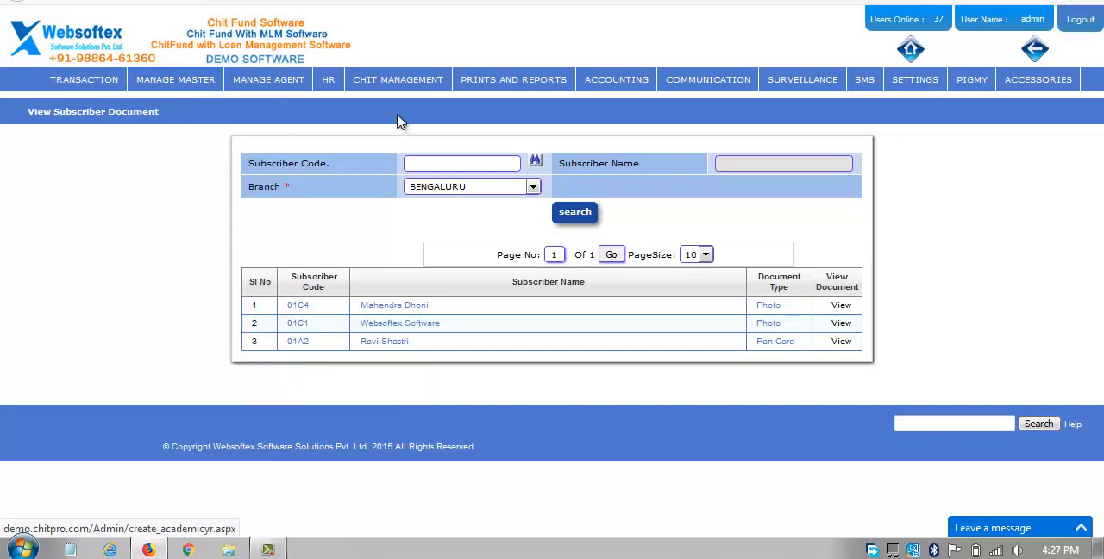
{"action": "mouse_move", "coordinate": [414, 114]}
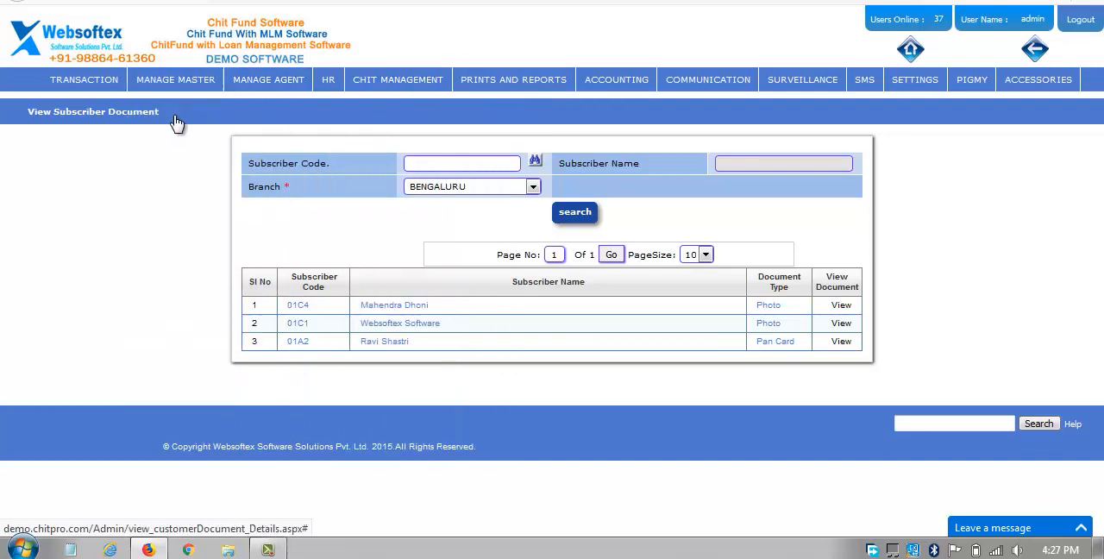
{"action": "mouse_move", "coordinate": [177, 82]}
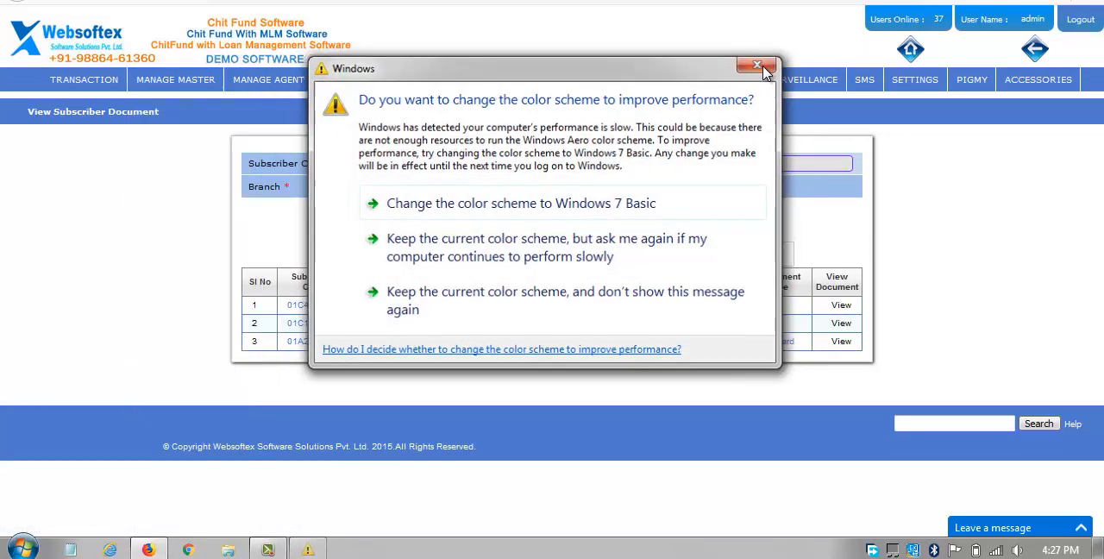
Dismiss the Windows color scheme prompt and start a new chit group based on the scheme 1L25M(100000).
{"action": "left_click", "coordinate": [764, 65]}
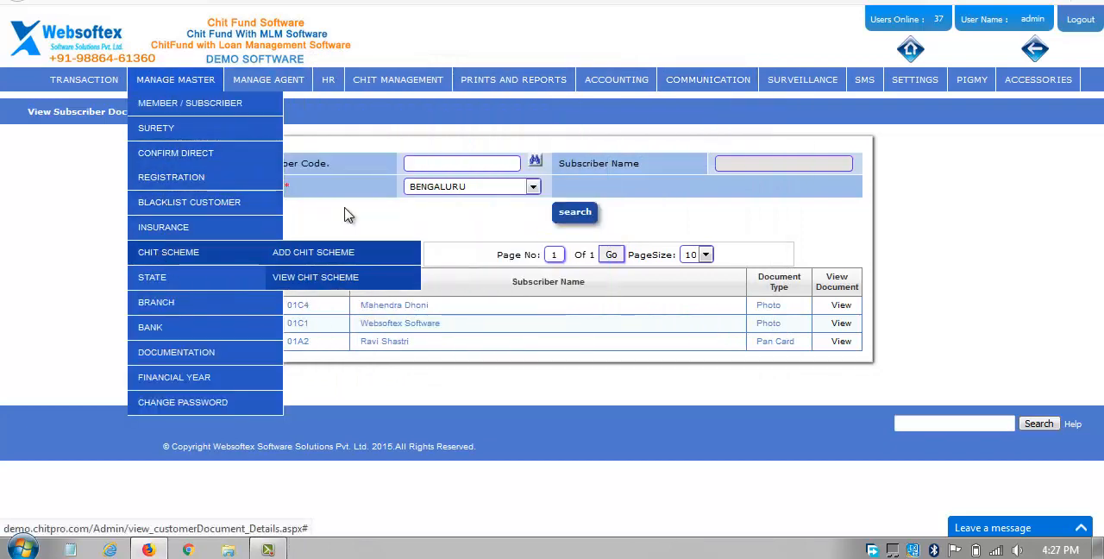
{"action": "mouse_move", "coordinate": [397, 105]}
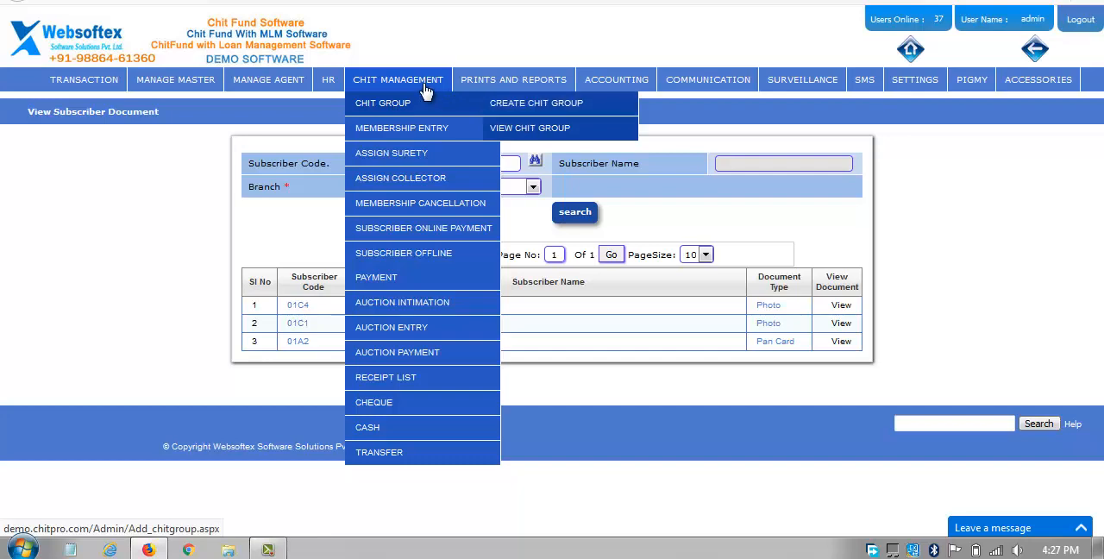
{"action": "left_click", "coordinate": [526, 110]}
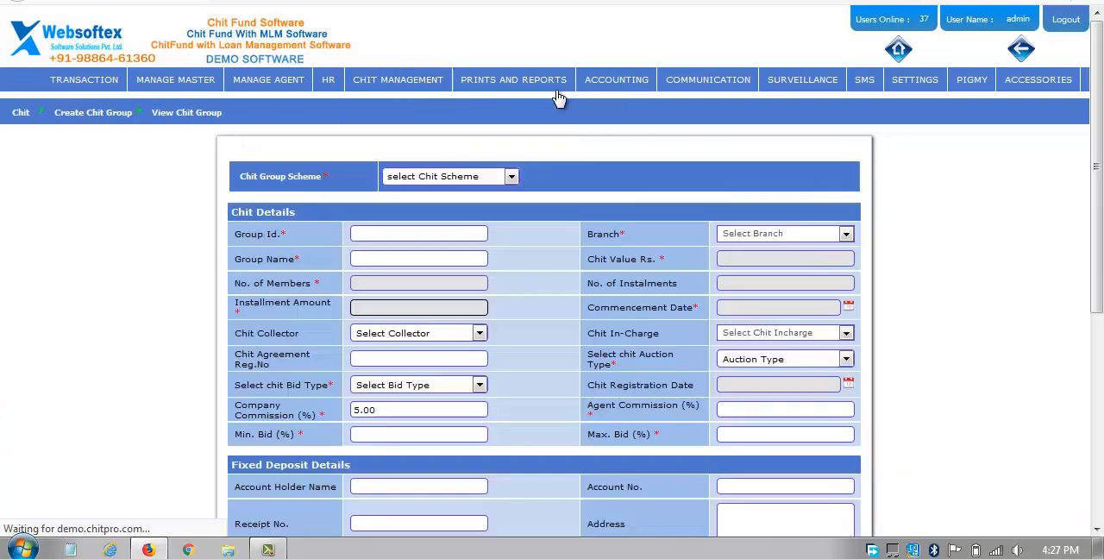
{"action": "mouse_move", "coordinate": [559, 98]}
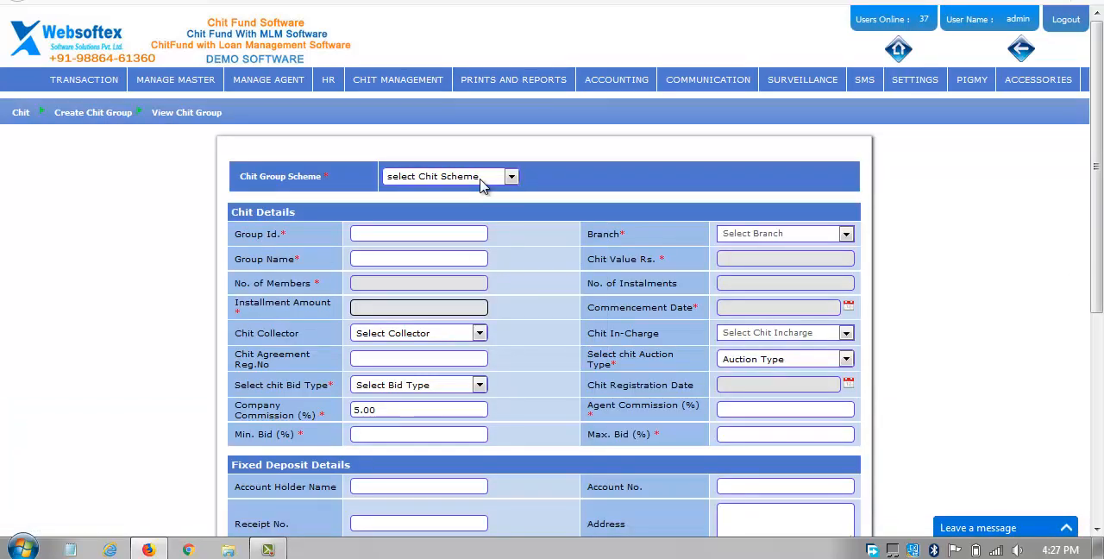
{"action": "left_click", "coordinate": [425, 180]}
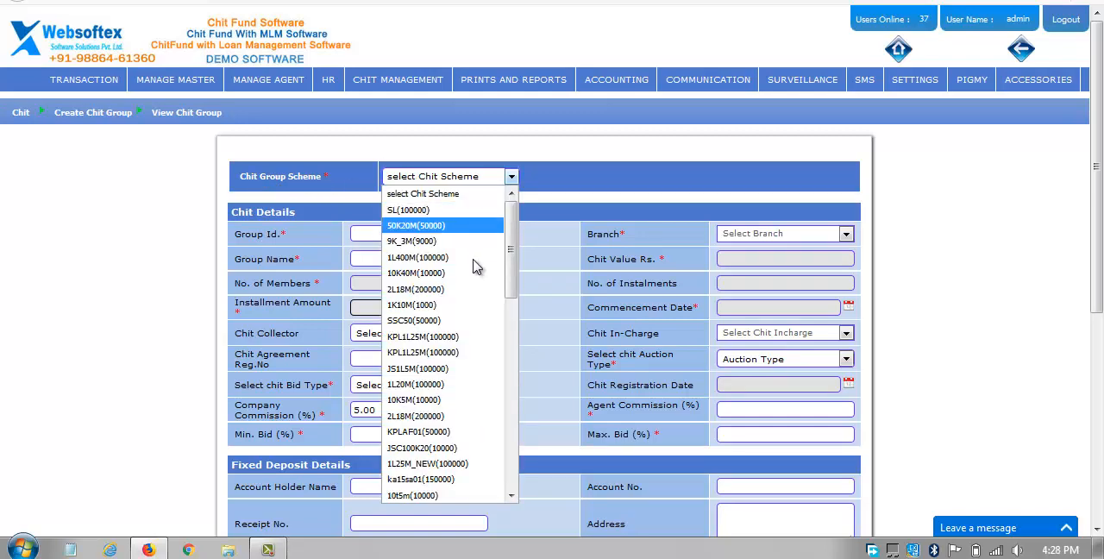
{"action": "left_click_drag", "start_coordinate": [515, 276], "coordinate": [524, 498]}
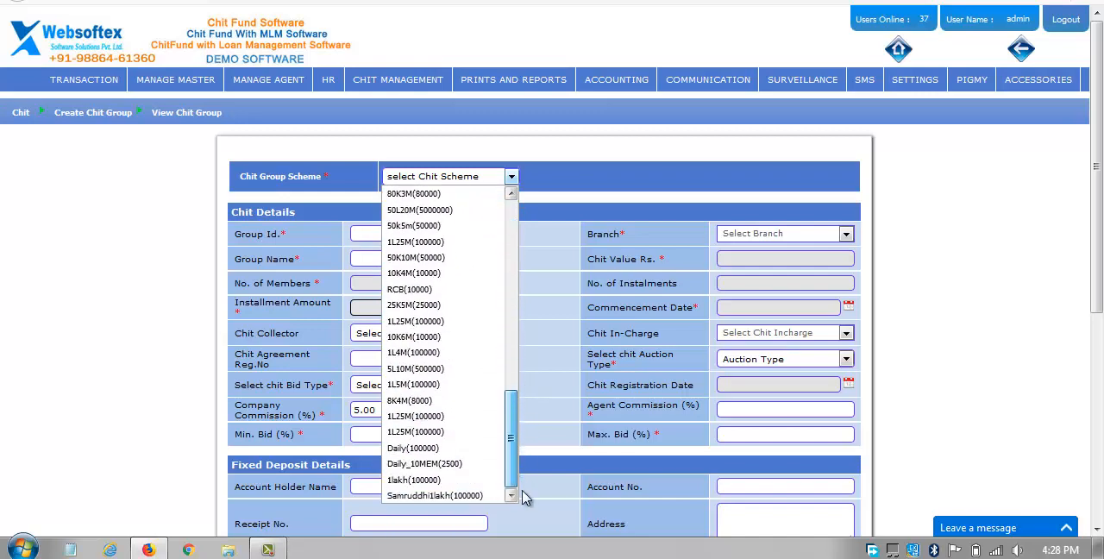
{"action": "left_click", "coordinate": [431, 429]}
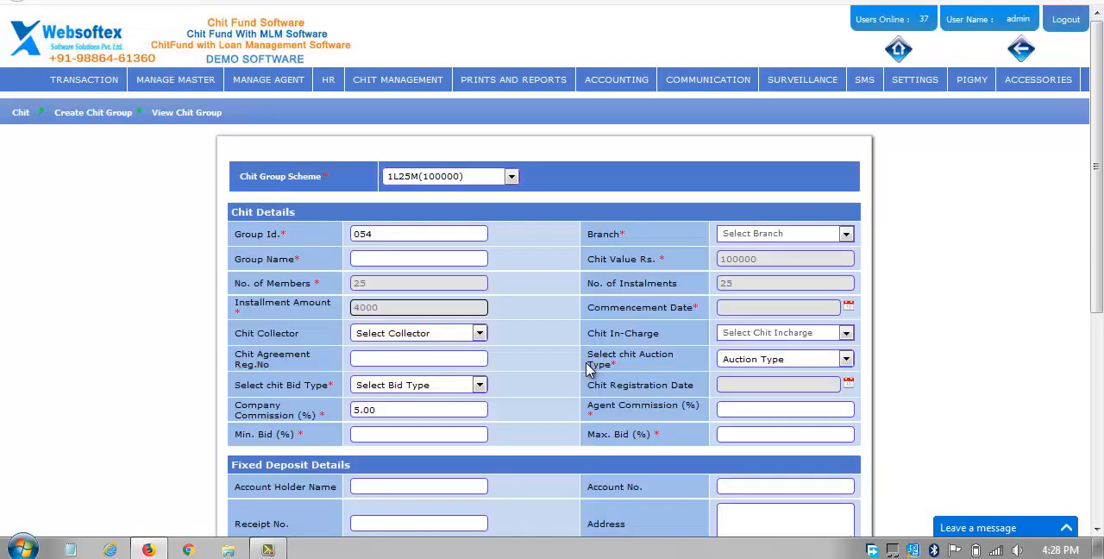
Assign the new chit group to the BENGALURU branch and name it Group A.
{"action": "left_click", "coordinate": [762, 240]}
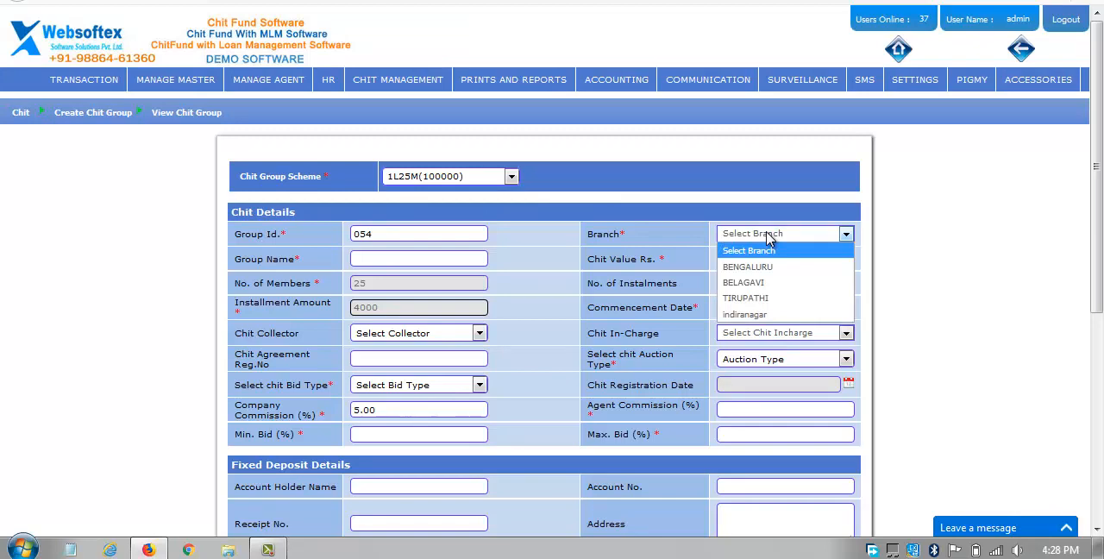
{"action": "left_click", "coordinate": [762, 266]}
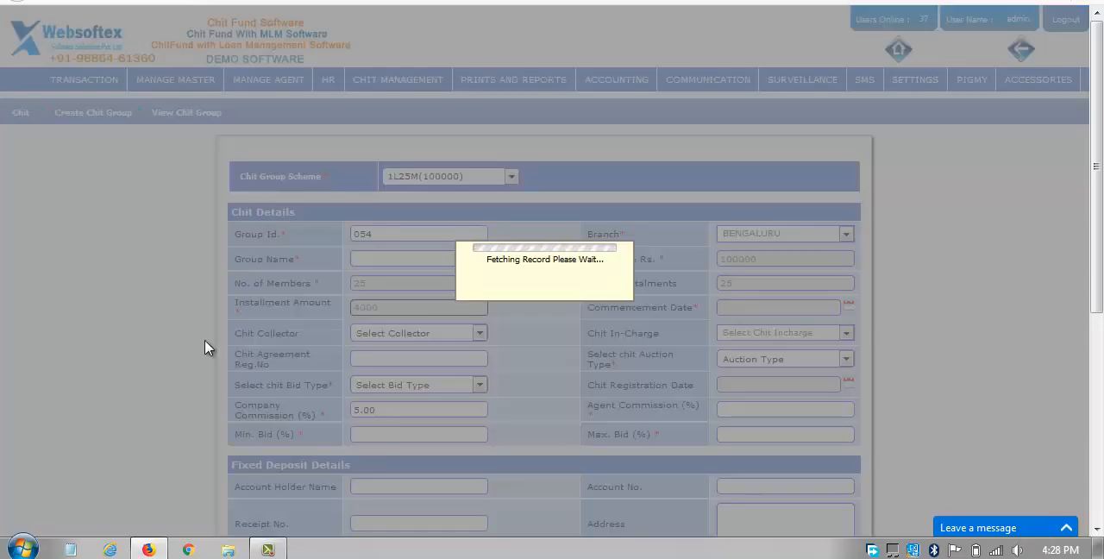
{"action": "left_click", "coordinate": [384, 259]}
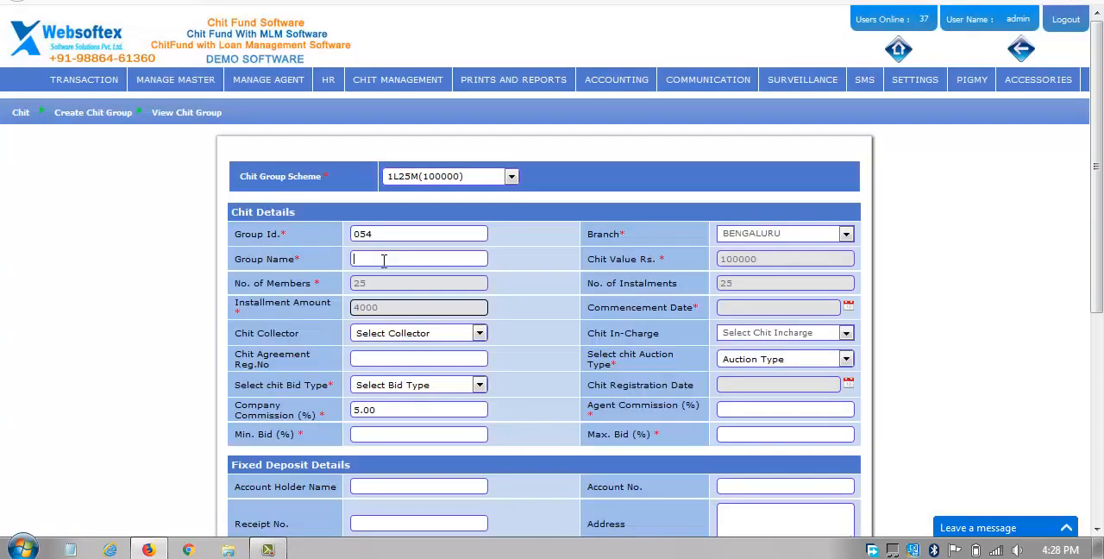
{"action": "left_click", "coordinate": [384, 259]}
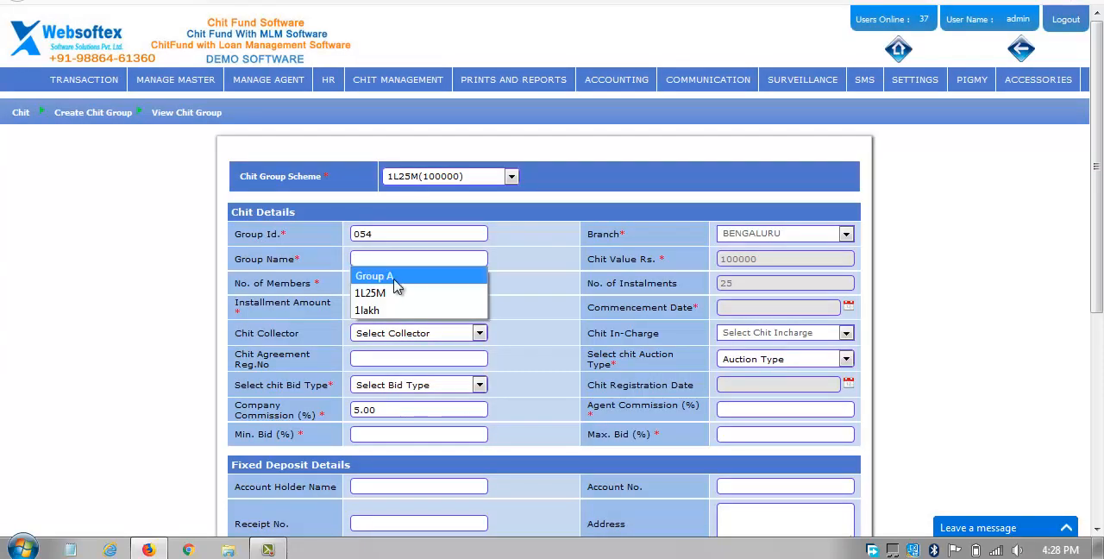
{"action": "left_click", "coordinate": [395, 279]}
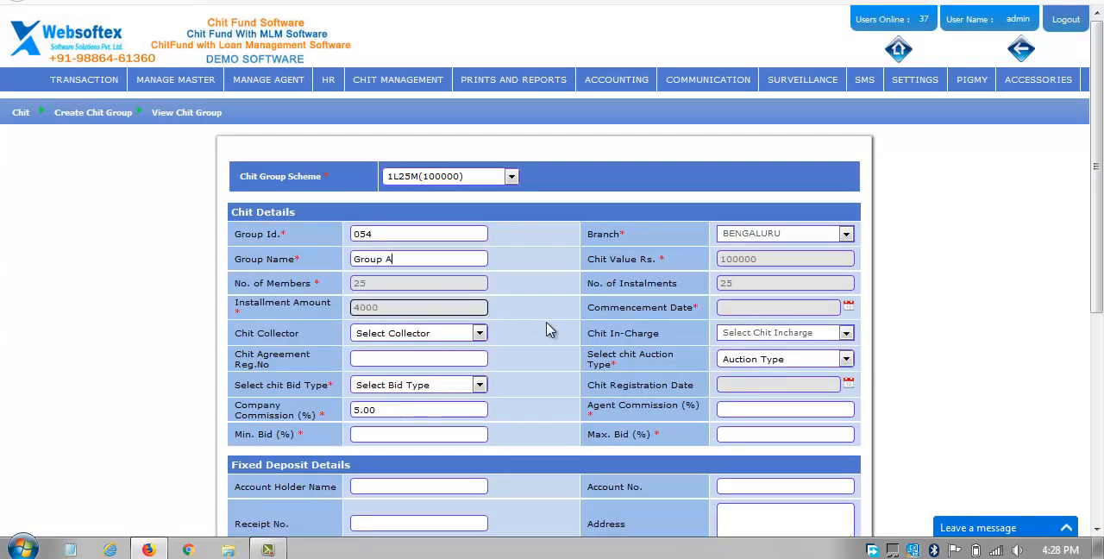
Set the chit group's auction type to 30 Days and its bid type to Normal Bid.
{"action": "left_click", "coordinate": [760, 360]}
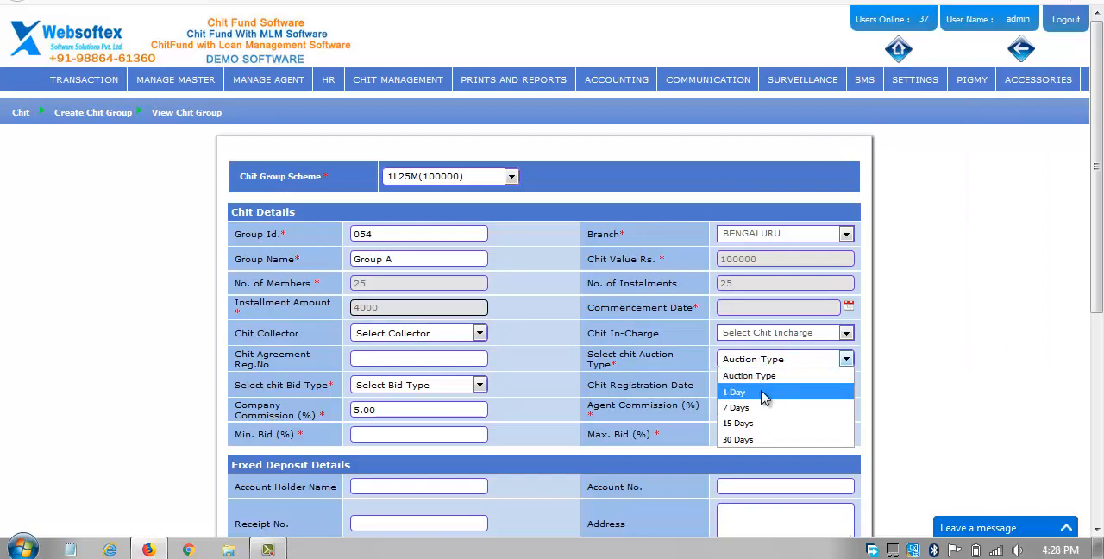
{"action": "left_click", "coordinate": [764, 441]}
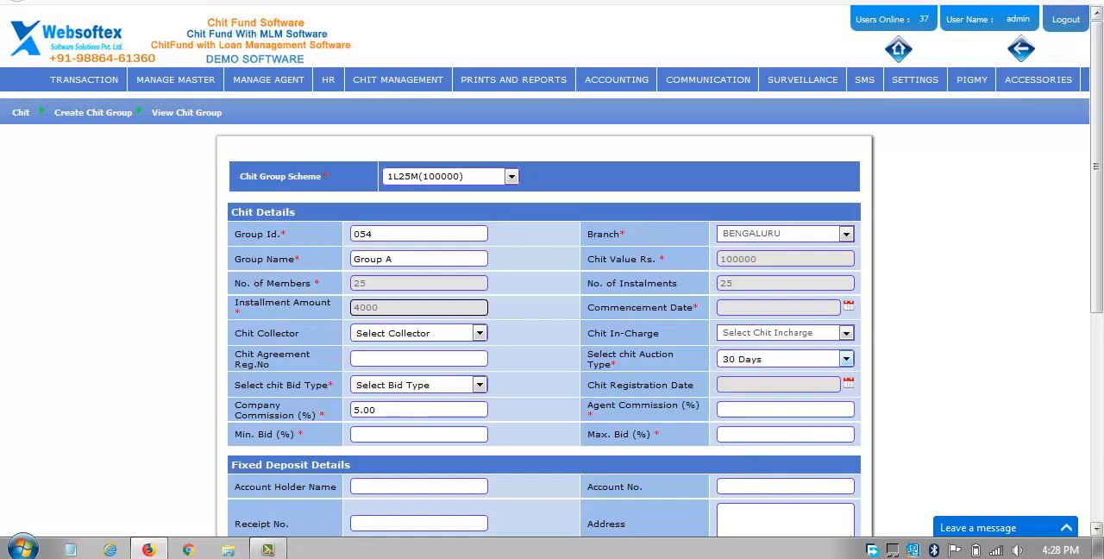
{"action": "left_click", "coordinate": [381, 388]}
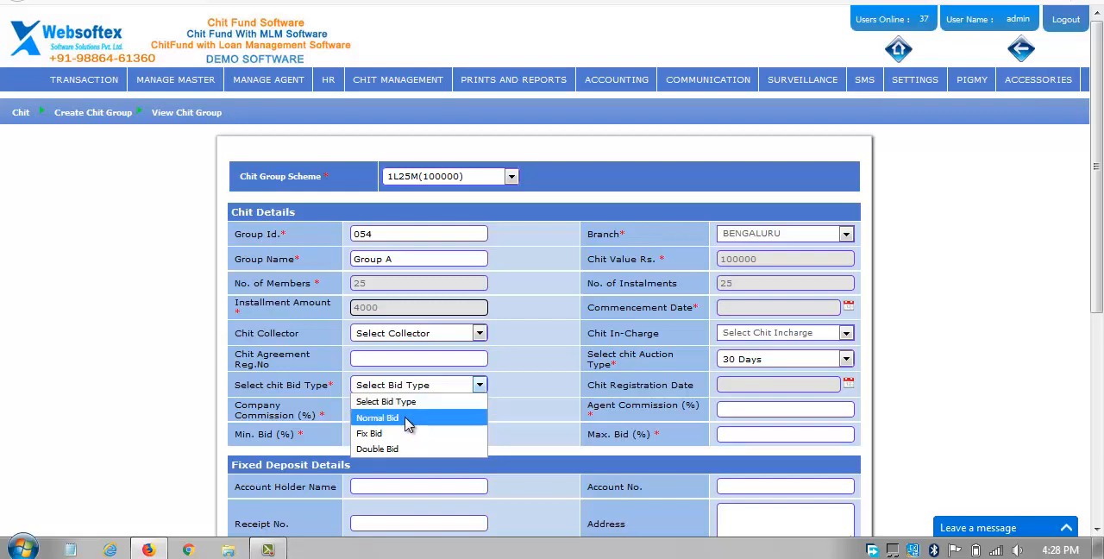
{"action": "left_click", "coordinate": [407, 421]}
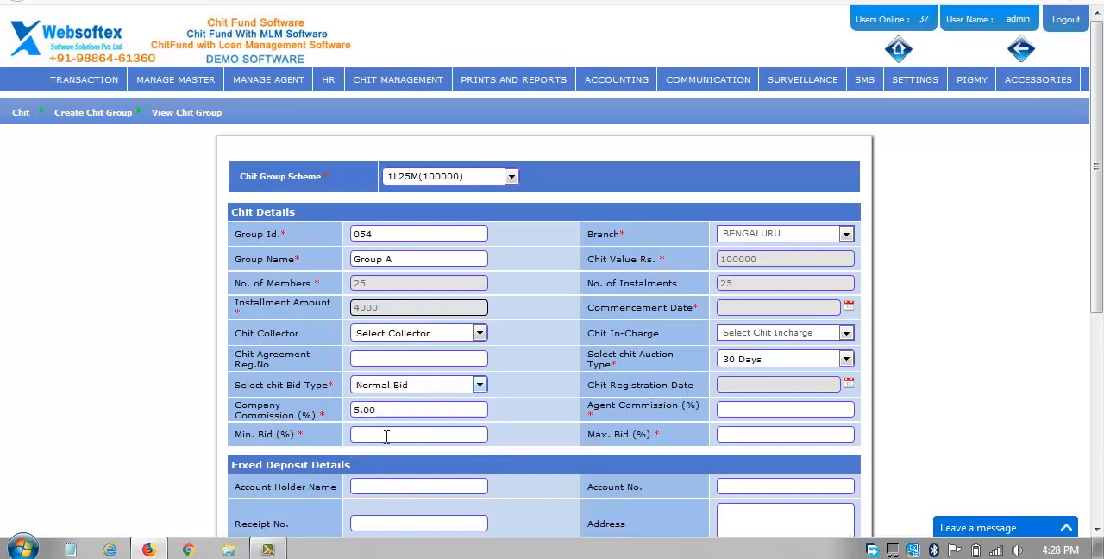
Set the minimum bid to 5.00%, maximum bid to 35.00% and agent commission to 0.00%, dismissing the Windows color scheme prompt.
{"action": "left_click", "coordinate": [389, 436]}
{"action": "left_click", "coordinate": [389, 436]}
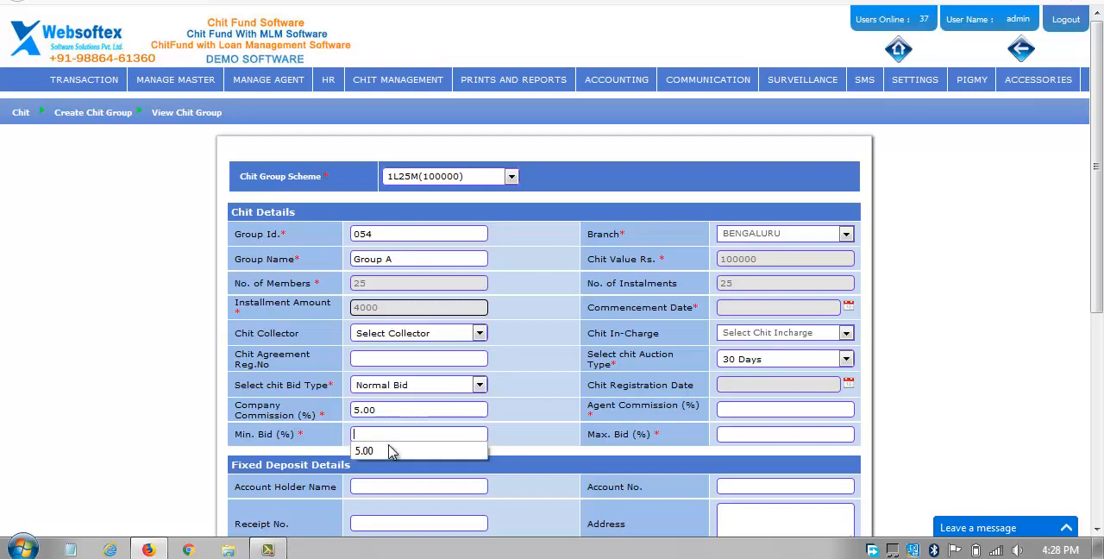
{"action": "left_click", "coordinate": [384, 450]}
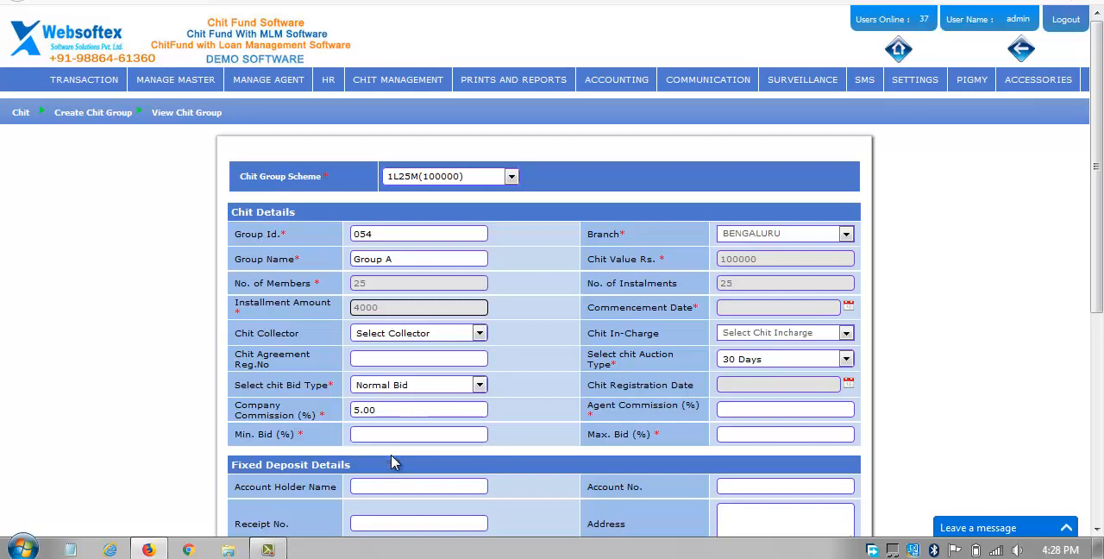
{"action": "left_click", "coordinate": [743, 440]}
{"action": "left_click", "coordinate": [748, 452]}
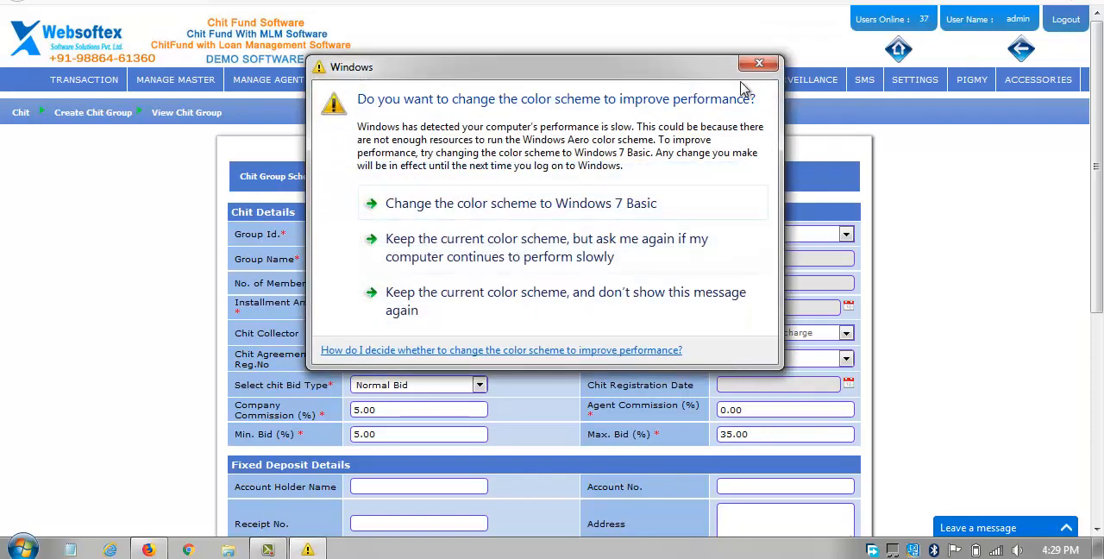
{"action": "left_click", "coordinate": [757, 68]}
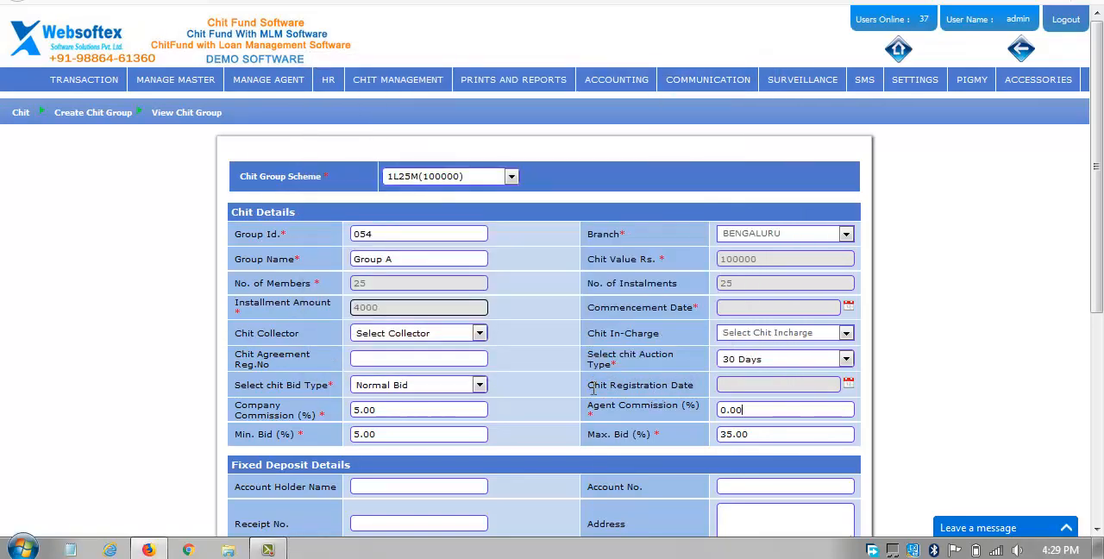
Set the chit registration date of the new chit group to 01/01/2019.
{"action": "left_click_drag", "start_coordinate": [594, 385], "coordinate": [778, 396]}
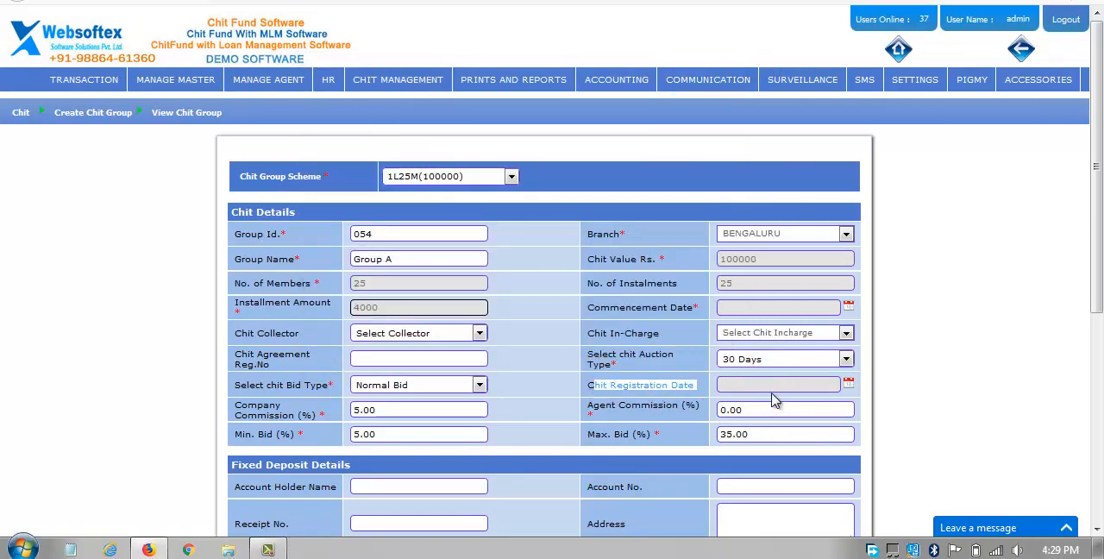
{"action": "left_click", "coordinate": [520, 405]}
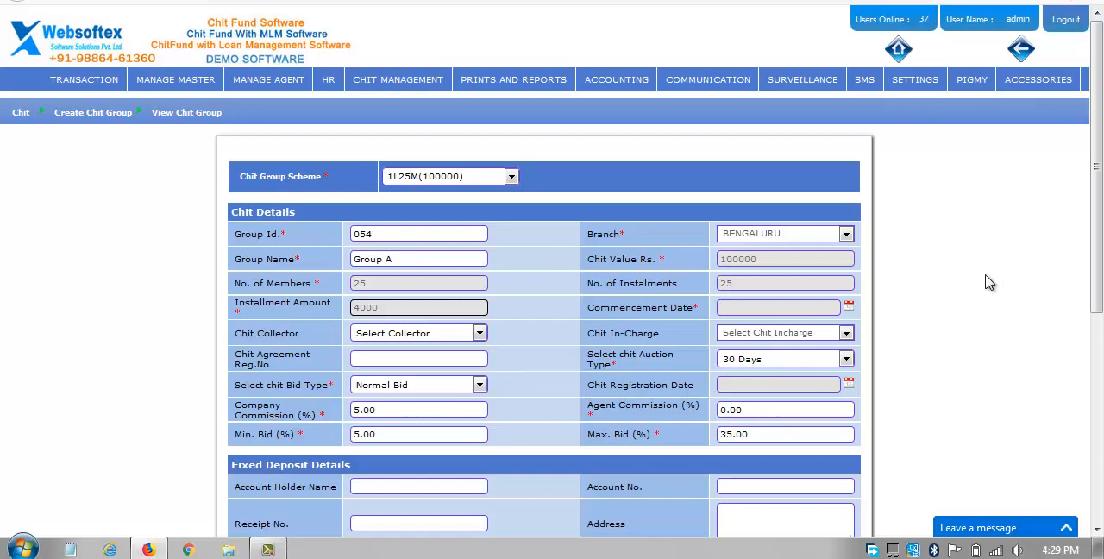
{"action": "left_click", "coordinate": [848, 383]}
{"action": "left_click", "coordinate": [894, 402]}
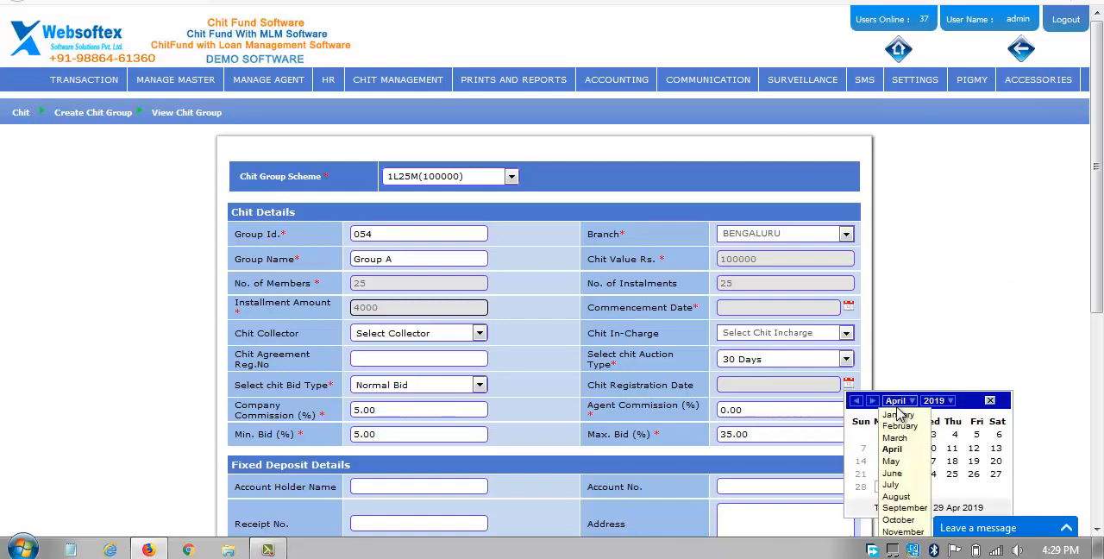
{"action": "left_click", "coordinate": [898, 414]}
{"action": "left_click", "coordinate": [907, 435]}
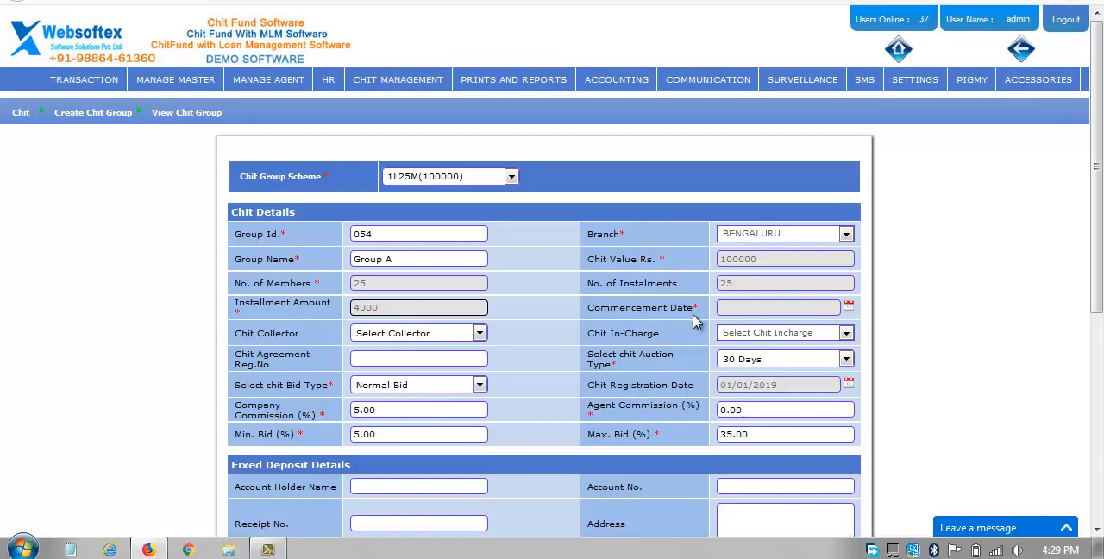
Set the chit group's commencement date to 15/01/2019.
{"action": "left_click", "coordinate": [848, 308]}
{"action": "left_click", "coordinate": [896, 322]}
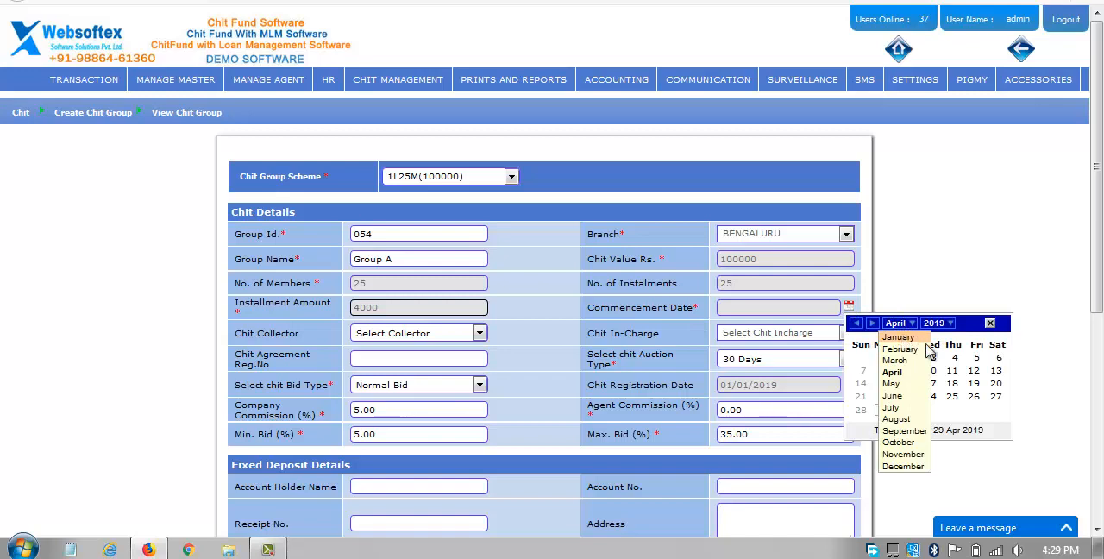
{"action": "left_click", "coordinate": [901, 337]}
{"action": "left_click", "coordinate": [910, 385]}
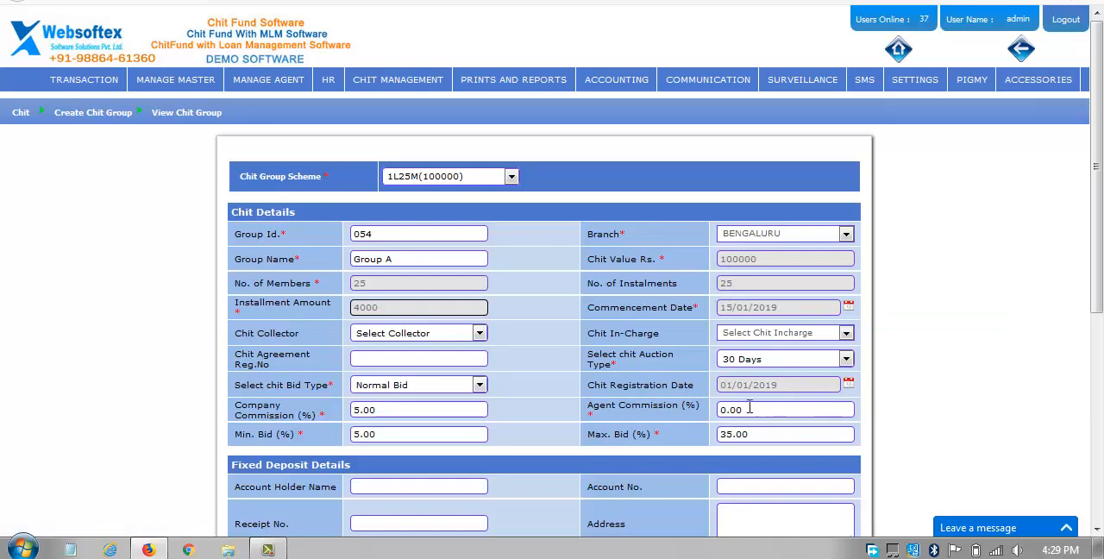
Try to create the chit group under the name Group A, dismissing the Windows color scheme prompt.
{"action": "scroll", "coordinate": [629, 393], "scroll_direction": "down", "scroll_amount": 3}
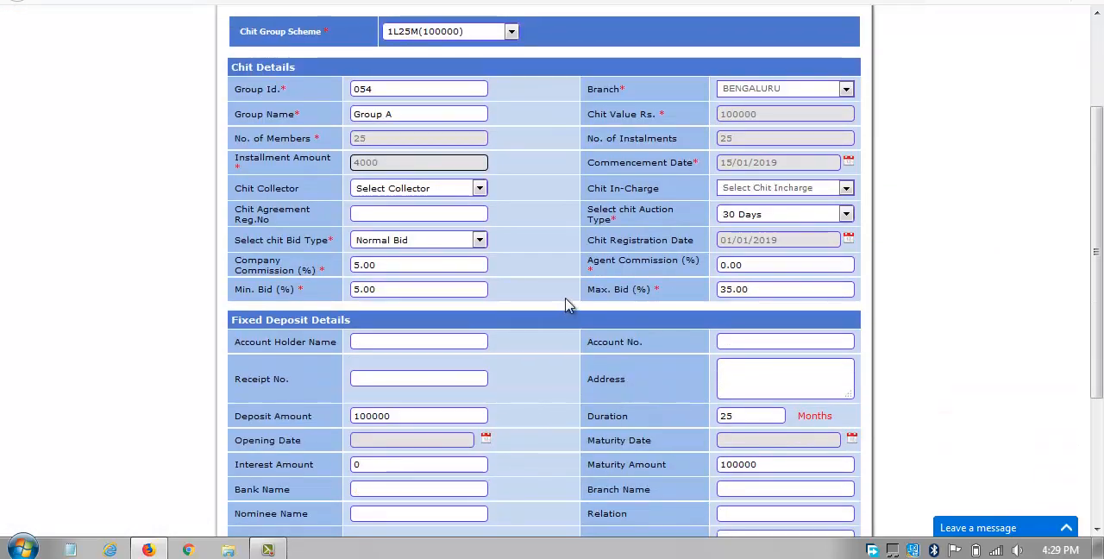
{"action": "scroll", "coordinate": [571, 305], "scroll_direction": "down", "scroll_amount": 2}
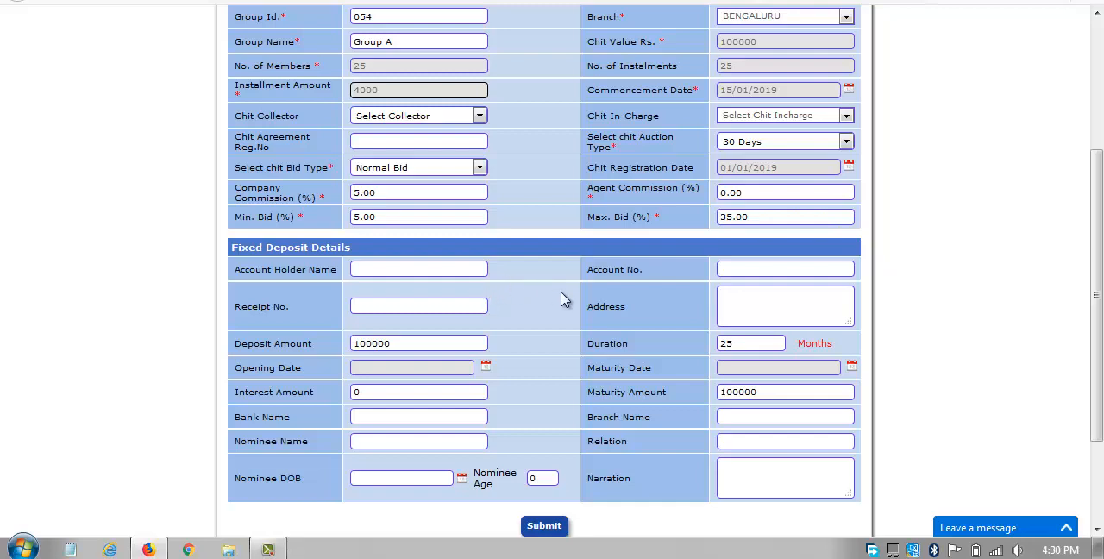
{"action": "scroll", "coordinate": [565, 300], "scroll_direction": "down", "scroll_amount": 3}
{"action": "left_click", "coordinate": [535, 395]}
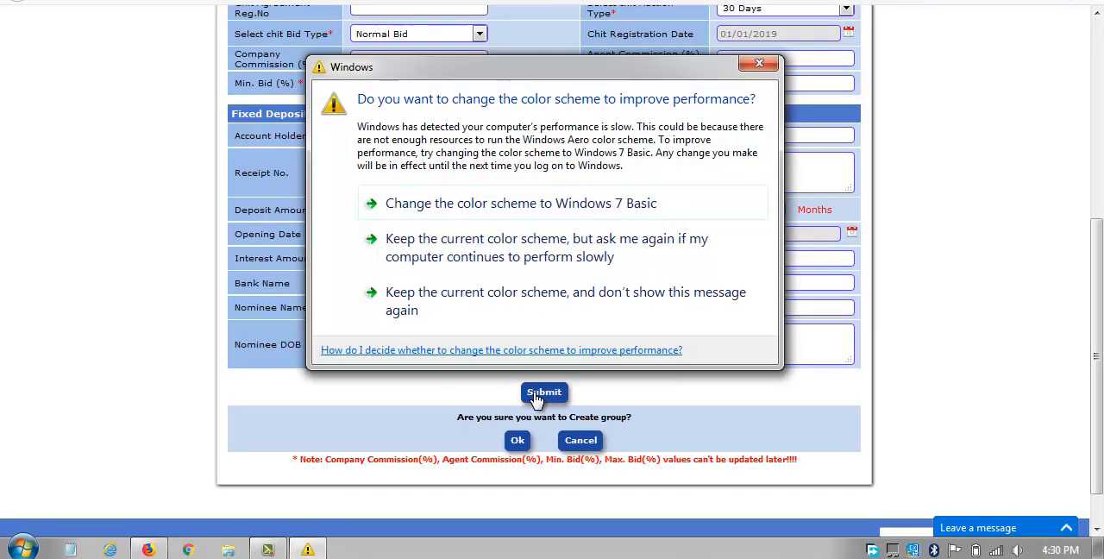
{"action": "left_click", "coordinate": [763, 64]}
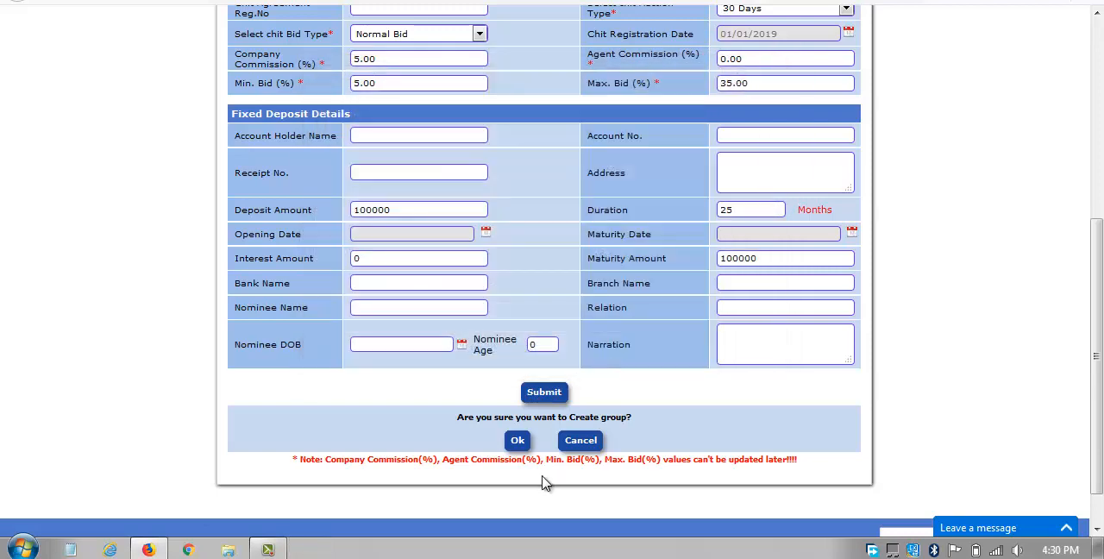
{"action": "left_click", "coordinate": [518, 441]}
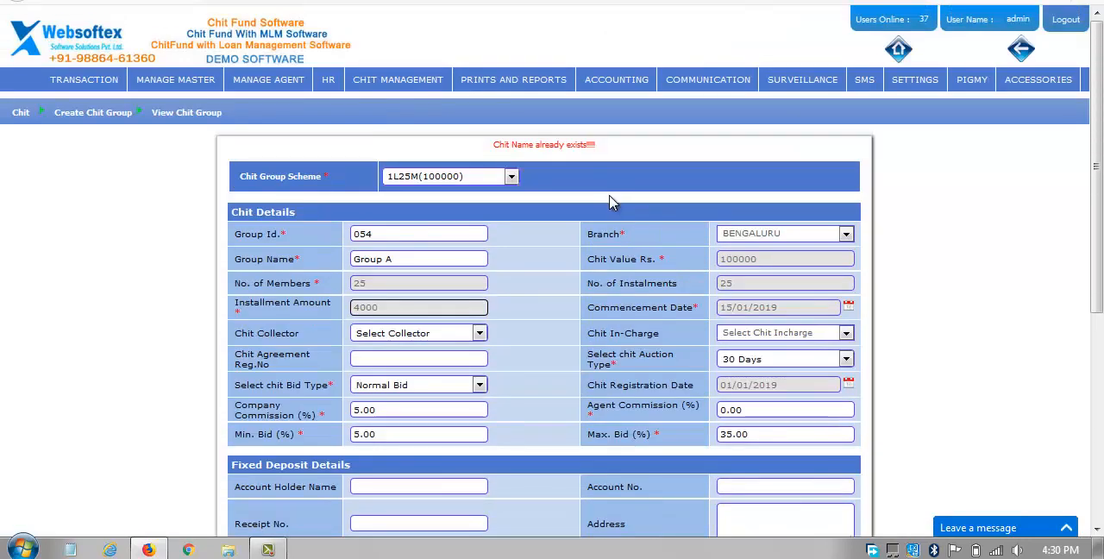
Rename the chit group as Group B and submit it for creation.
{"action": "scroll", "coordinate": [611, 200], "scroll_direction": "down", "scroll_amount": 3}
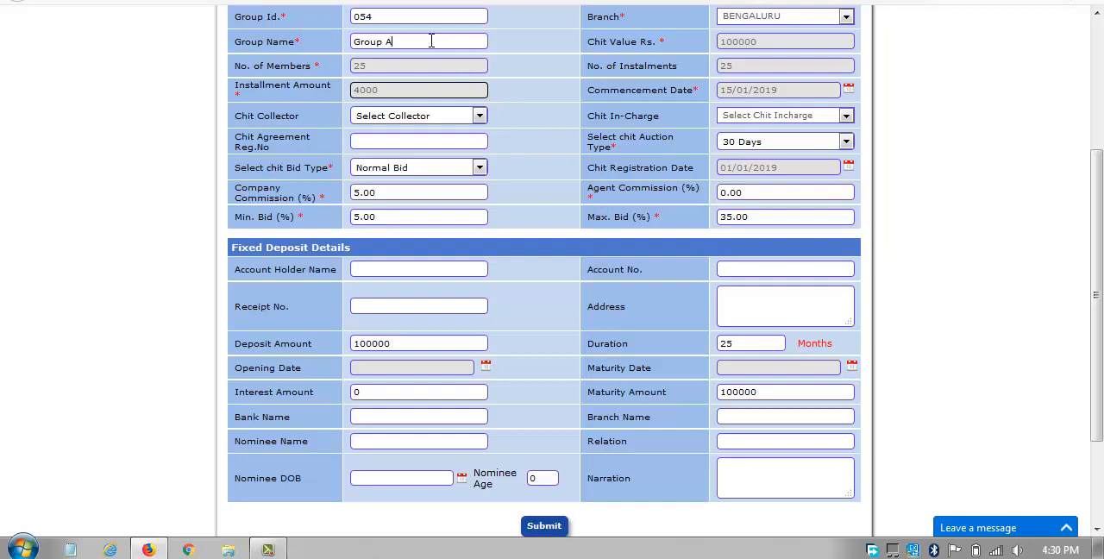
{"action": "key", "text": "BackSpace"}
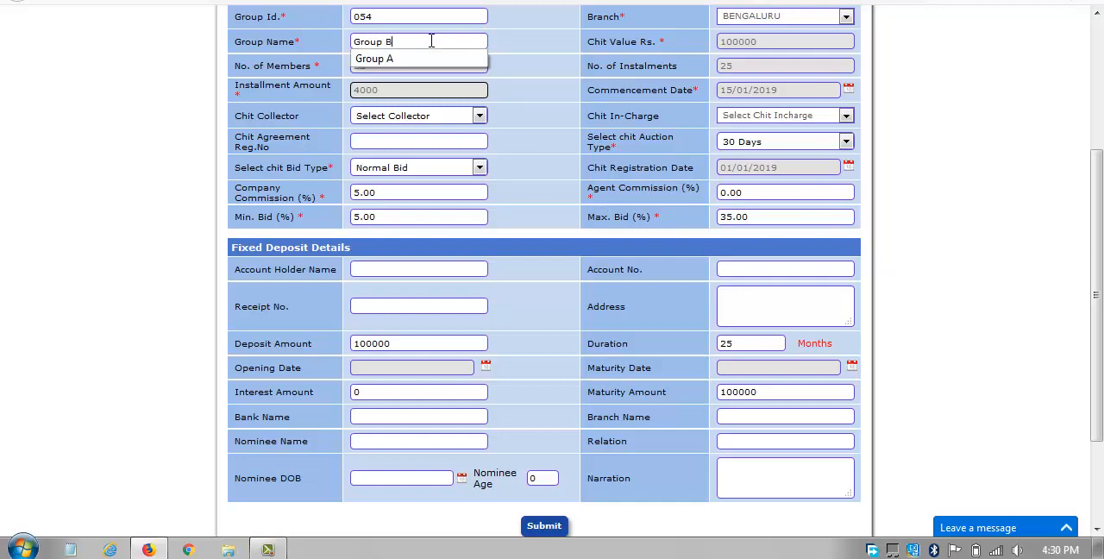
{"action": "left_click", "coordinate": [541, 525]}
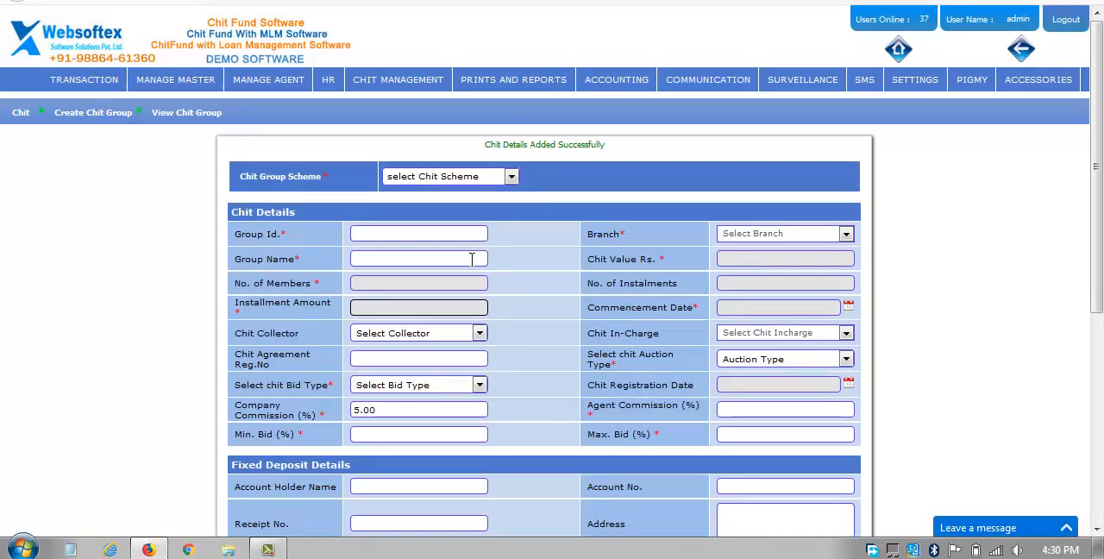
View the chit group details report for all branches.
{"action": "mouse_move", "coordinate": [437, 87]}
{"action": "mouse_move", "coordinate": [429, 104]}
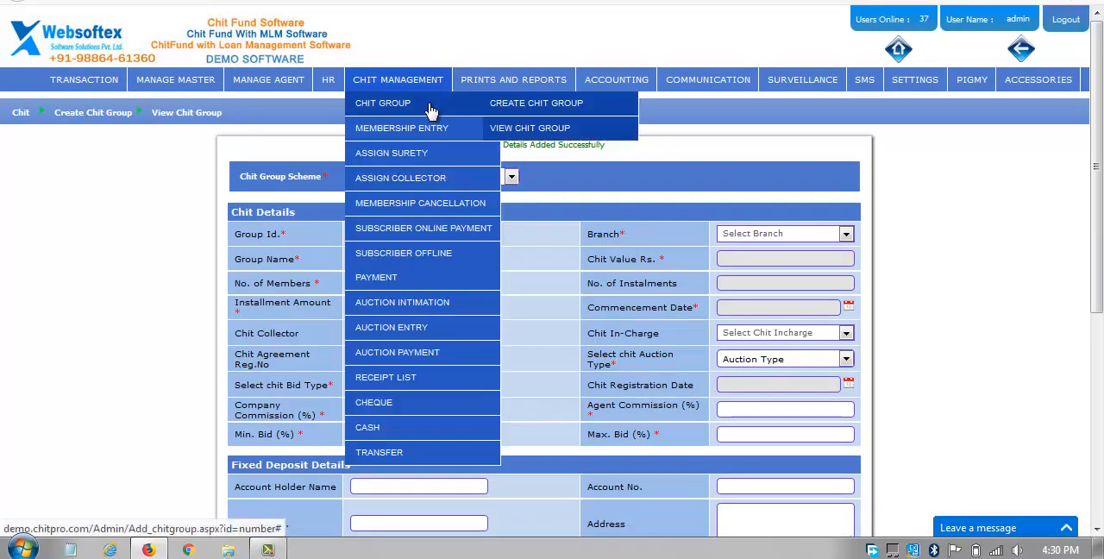
{"action": "left_click", "coordinate": [532, 134]}
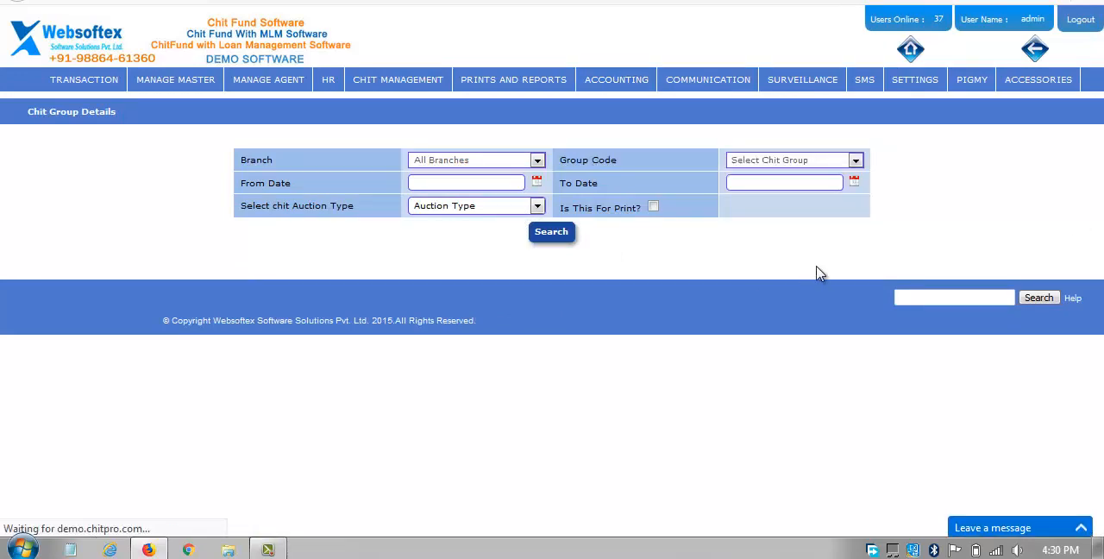
{"action": "left_click", "coordinate": [504, 165]}
{"action": "left_click", "coordinate": [523, 170]}
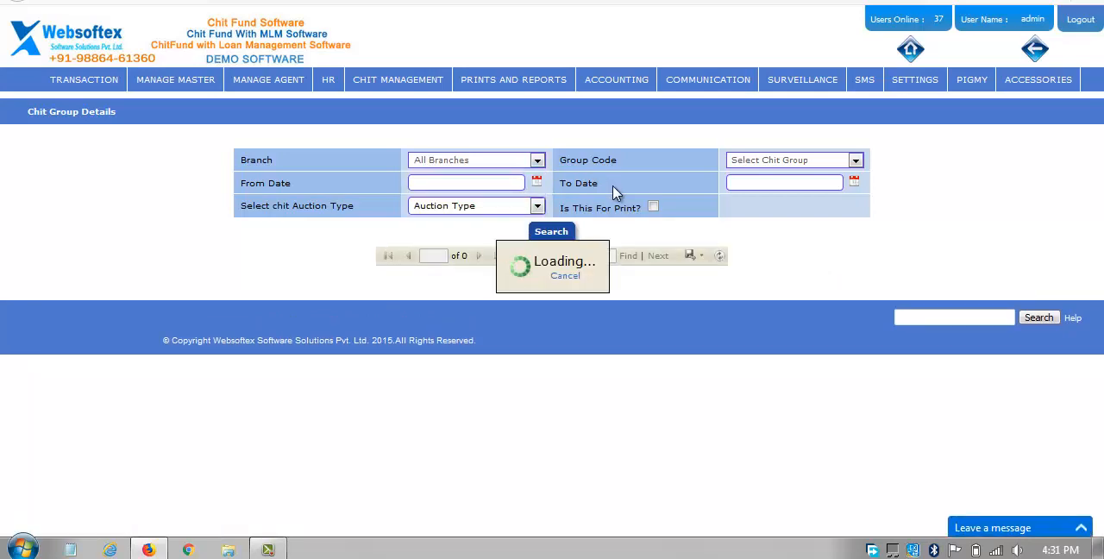
{"action": "scroll", "coordinate": [606, 242], "scroll_direction": "down", "scroll_amount": 3}
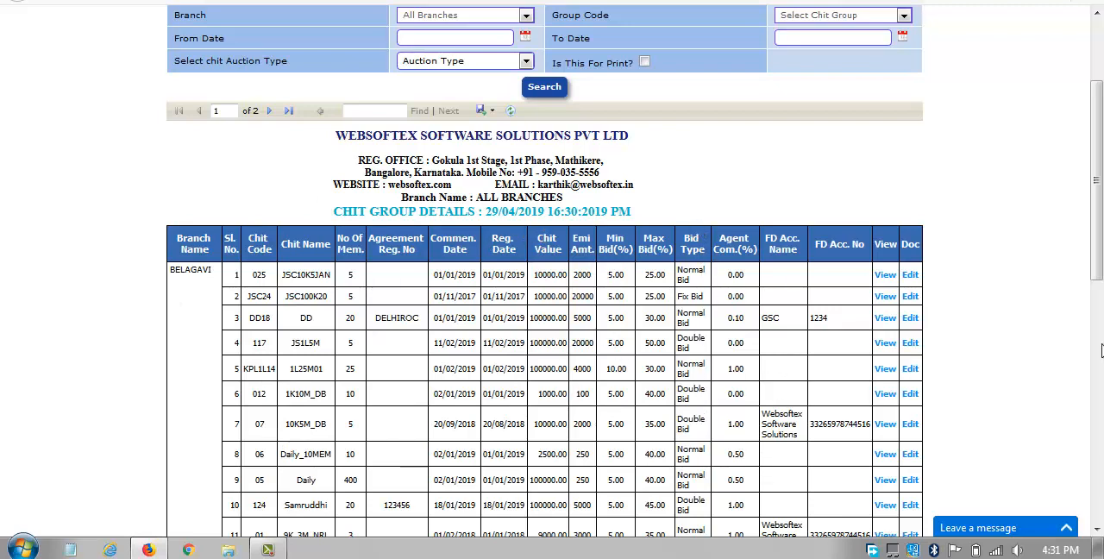
{"action": "scroll", "coordinate": [706, 244], "scroll_direction": "up", "scroll_amount": 3}
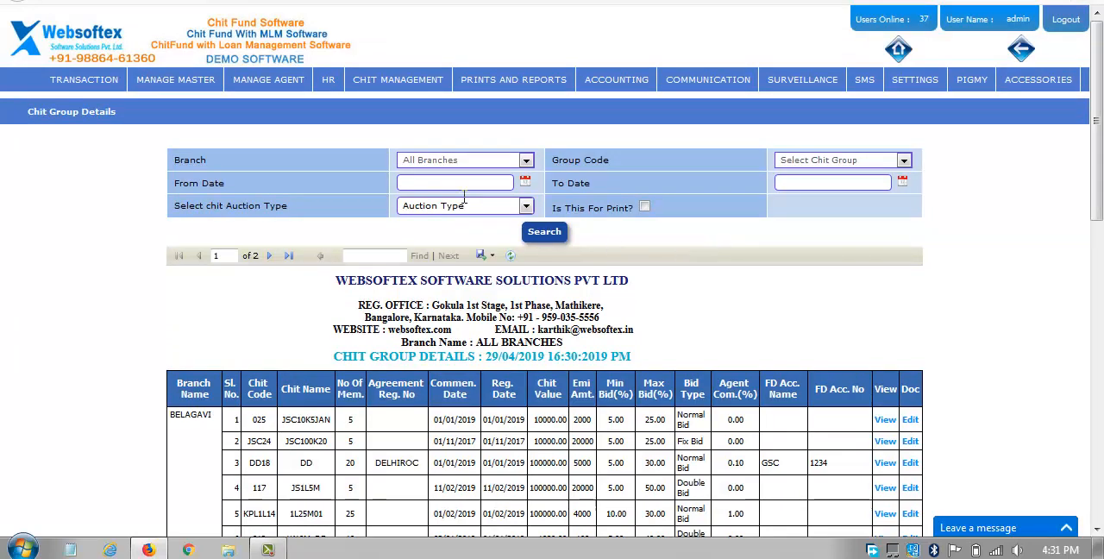
{"action": "mouse_move", "coordinate": [399, 86]}
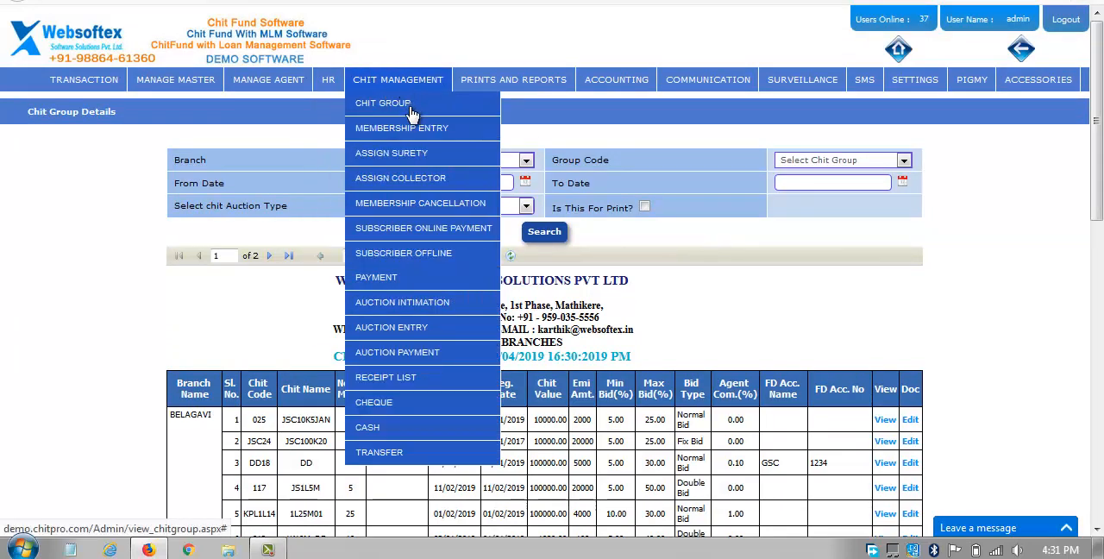
{"action": "mouse_move", "coordinate": [409, 138]}
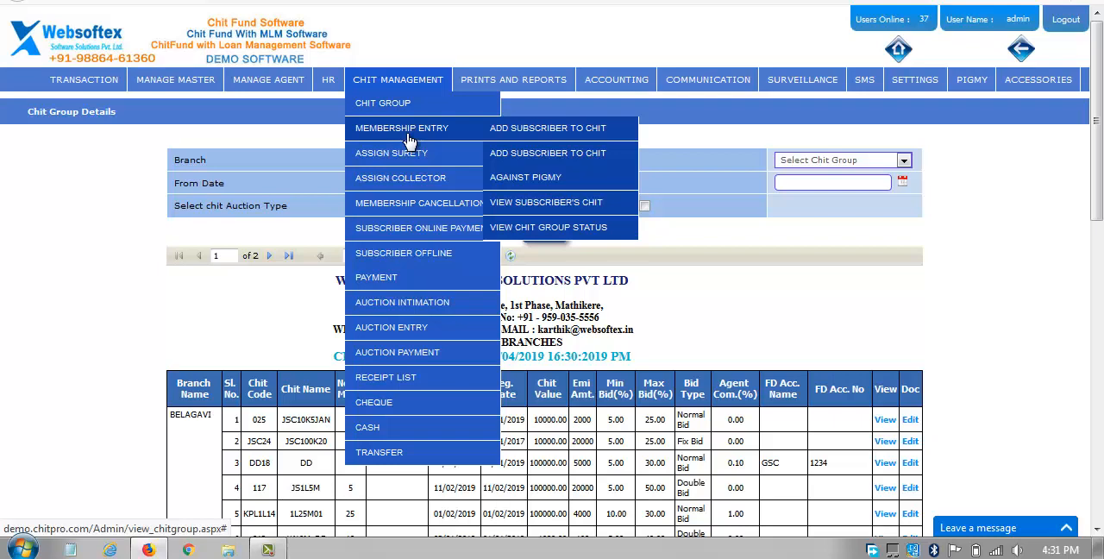
{"action": "mouse_move", "coordinate": [176, 82]}
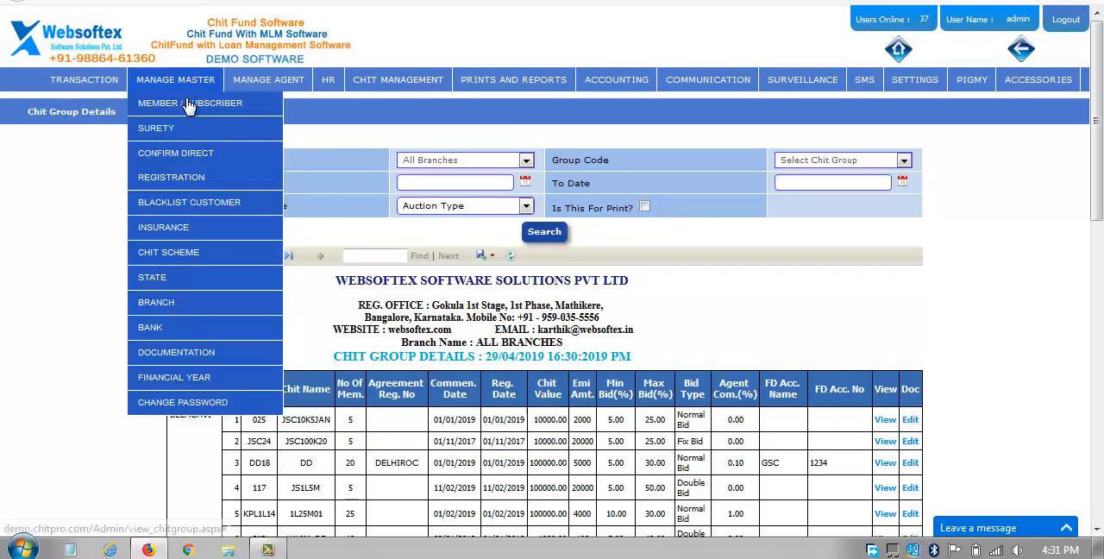
{"action": "mouse_move", "coordinate": [230, 104]}
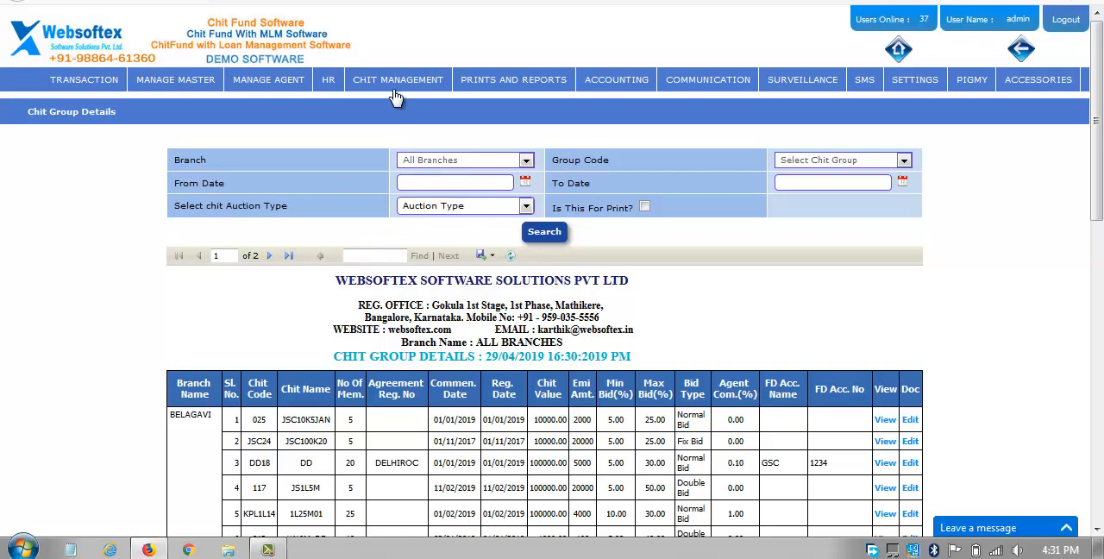
Start adding a subscriber to a chit, choosing the BENGALURU branch and the Group B chit group.
{"action": "mouse_move", "coordinate": [395, 86]}
{"action": "mouse_move", "coordinate": [398, 138]}
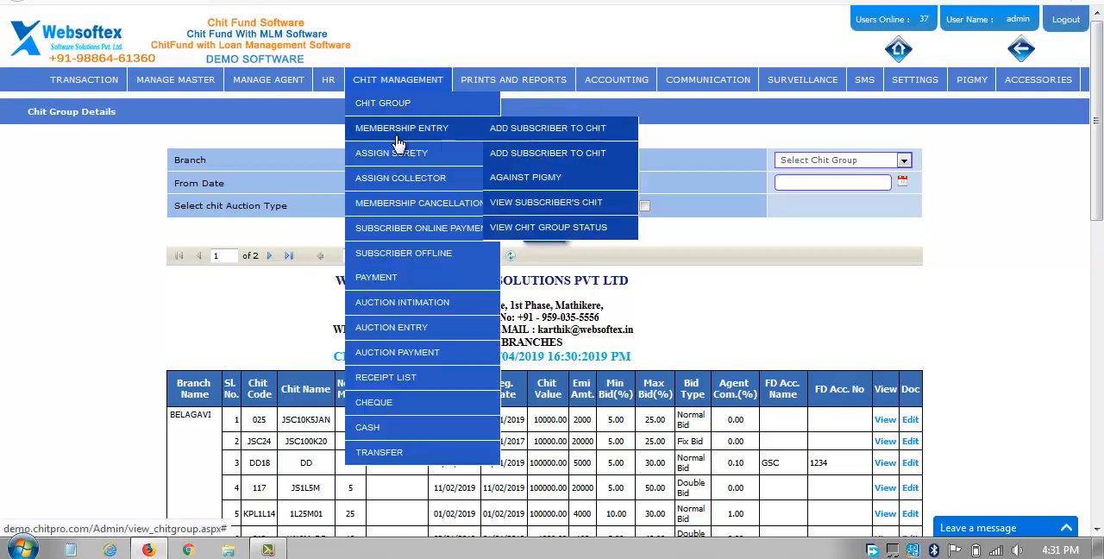
{"action": "left_click", "coordinate": [550, 141]}
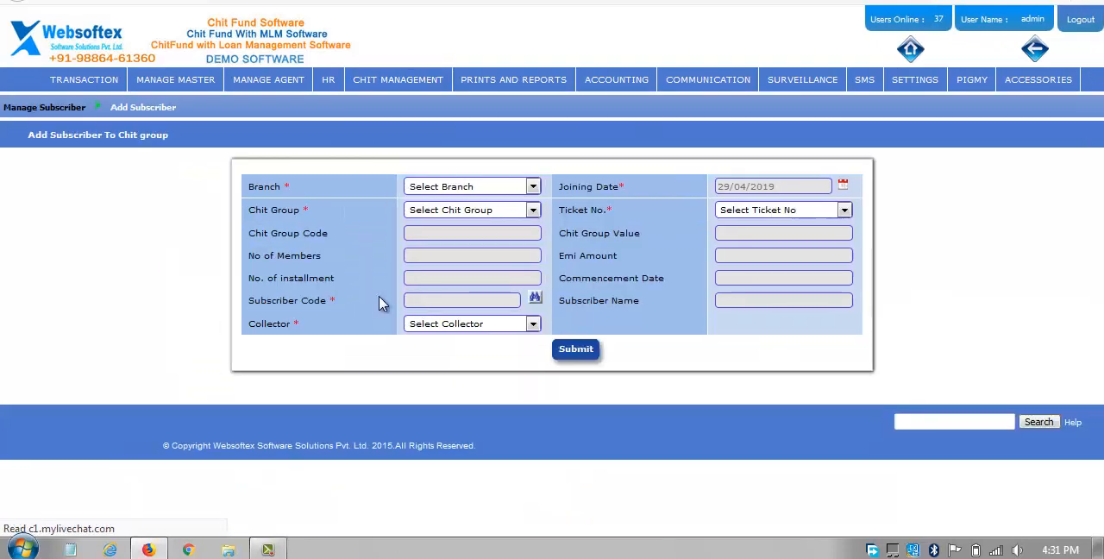
{"action": "left_click", "coordinate": [466, 190]}
{"action": "left_click", "coordinate": [468, 217]}
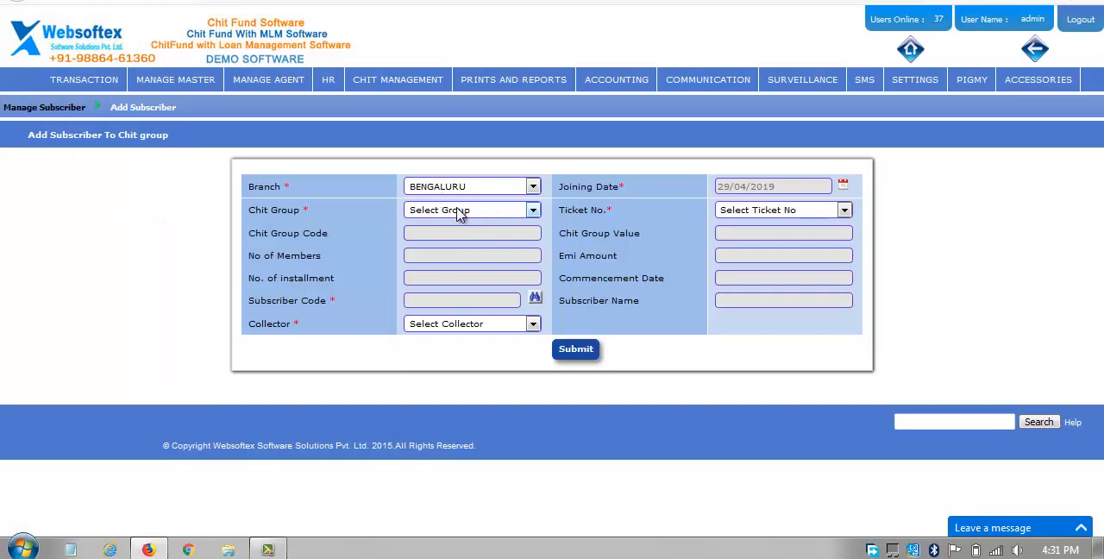
{"action": "left_click", "coordinate": [459, 211]}
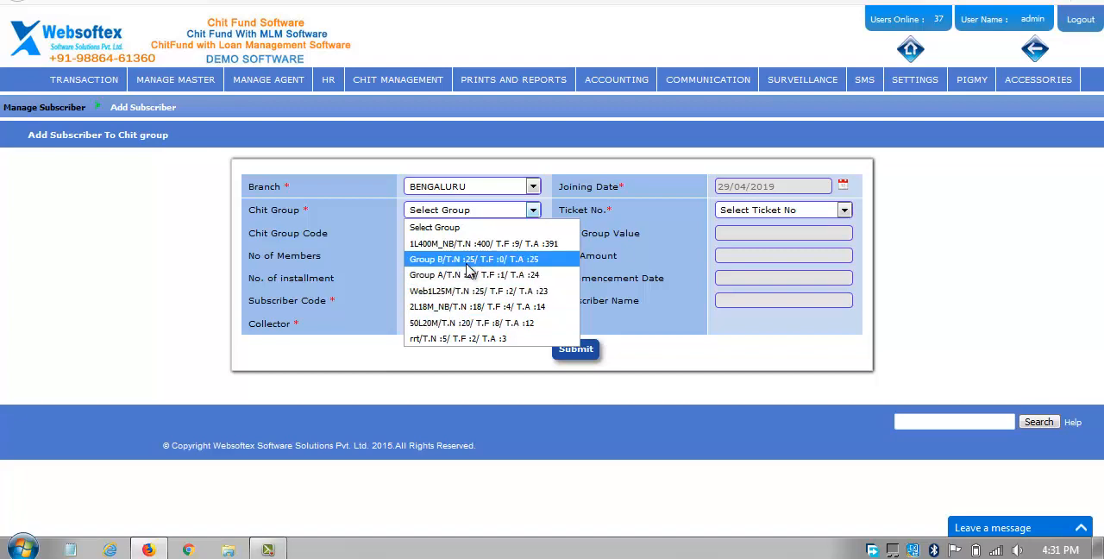
{"action": "left_click", "coordinate": [491, 260]}
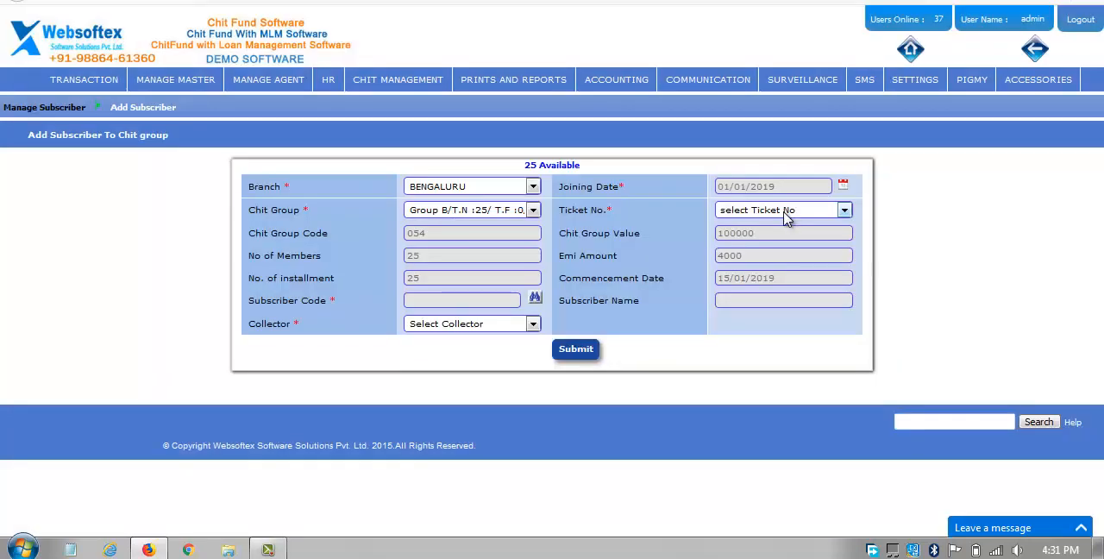
Assign ticket number 16 of Group B to the new membership entry.
{"action": "left_click", "coordinate": [788, 216]}
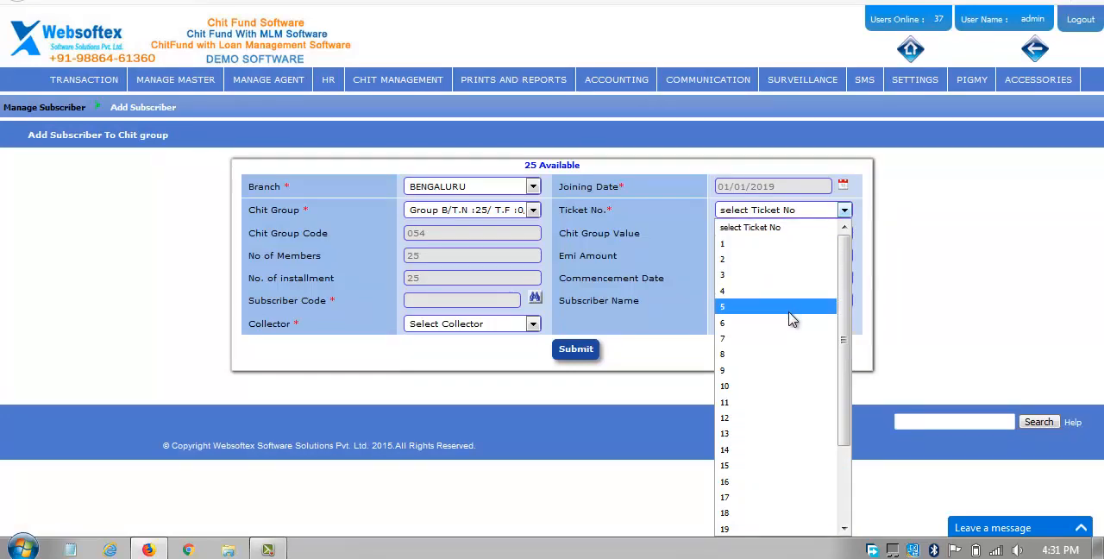
{"action": "scroll", "coordinate": [786, 315], "scroll_direction": "down", "scroll_amount": 2}
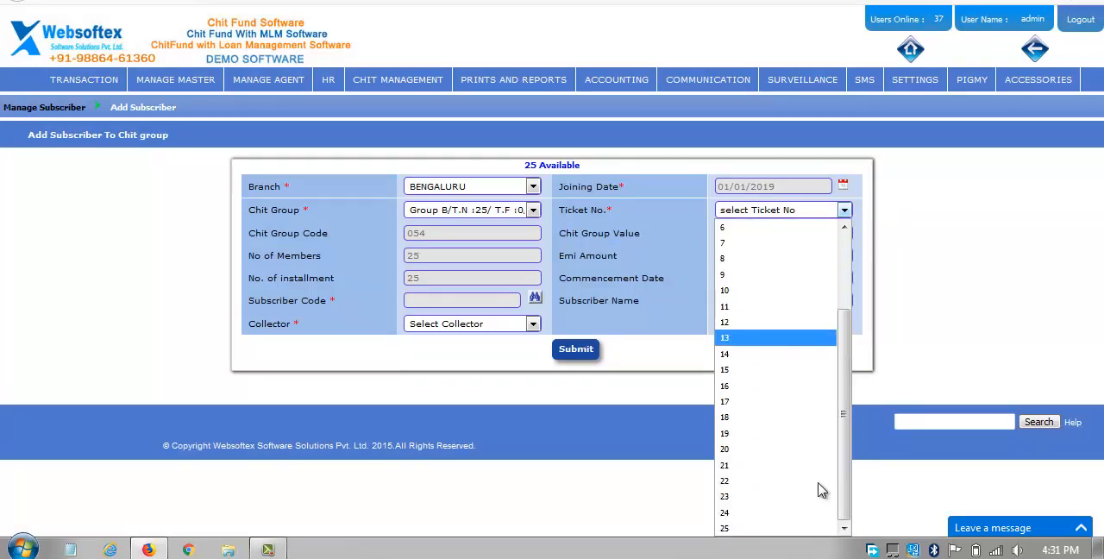
{"action": "left_click", "coordinate": [801, 394]}
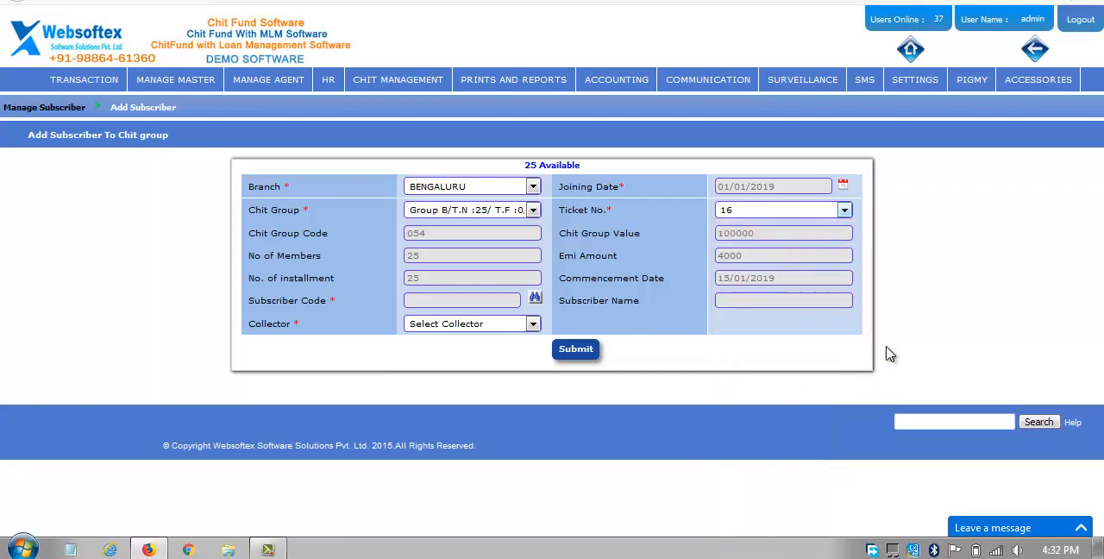
List all subscribers with a blank name search and select the seventh one for the membership.
{"action": "left_click", "coordinate": [536, 299]}
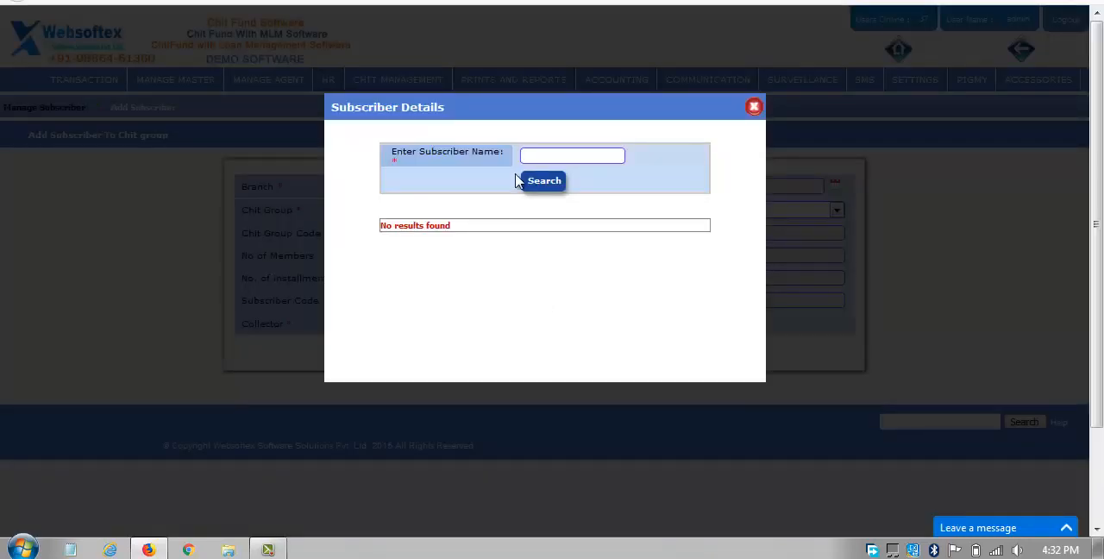
{"action": "left_click", "coordinate": [544, 183]}
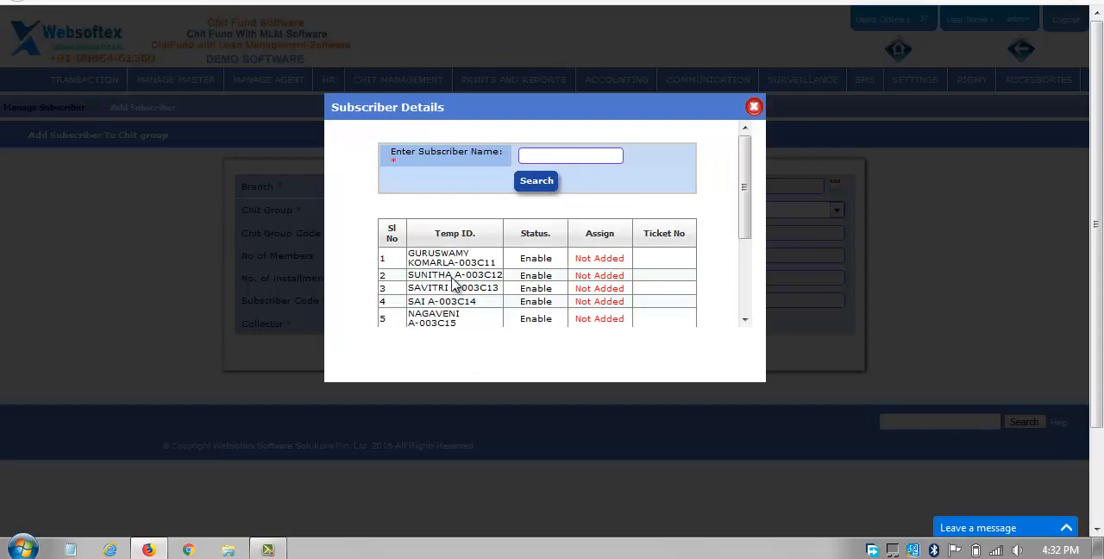
{"action": "scroll", "coordinate": [518, 275], "scroll_direction": "down", "scroll_amount": 3}
{"action": "scroll", "coordinate": [517, 281], "scroll_direction": "down", "scroll_amount": 2}
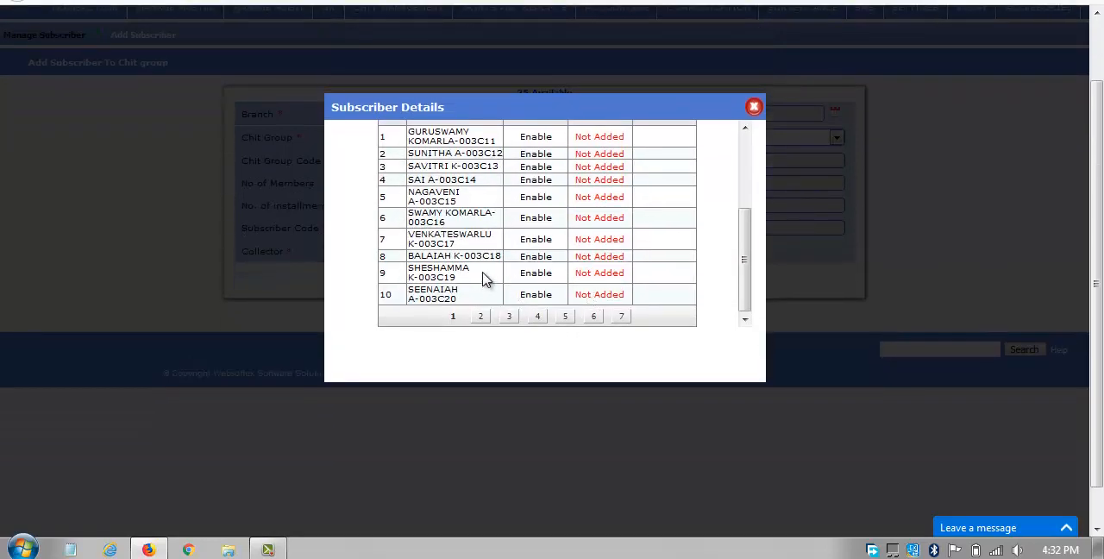
{"action": "left_click", "coordinate": [428, 241]}
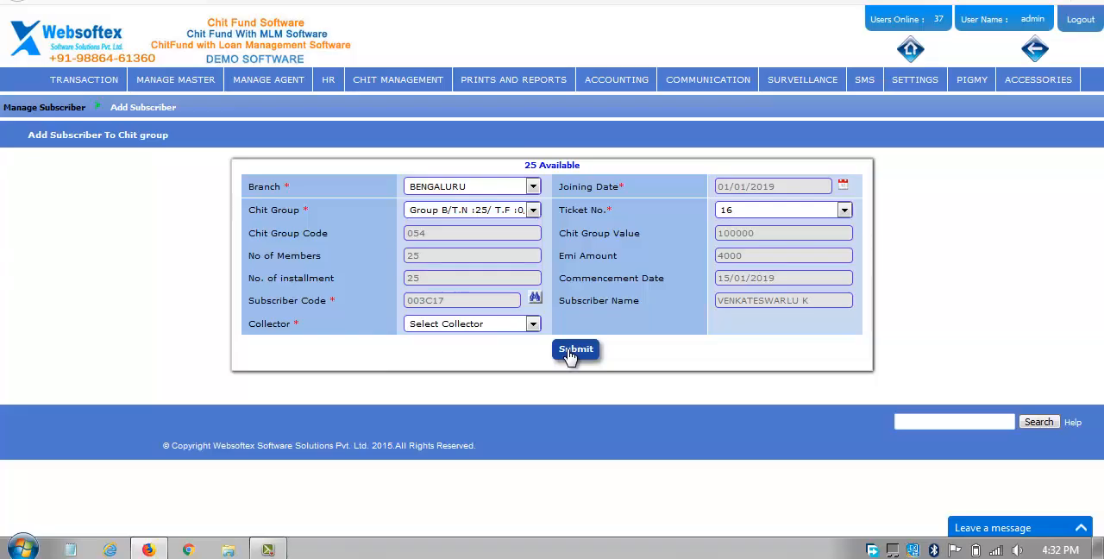
Submit the new Group B membership entry and dismiss the Windows color scheme prompt.
{"action": "left_click", "coordinate": [572, 350]}
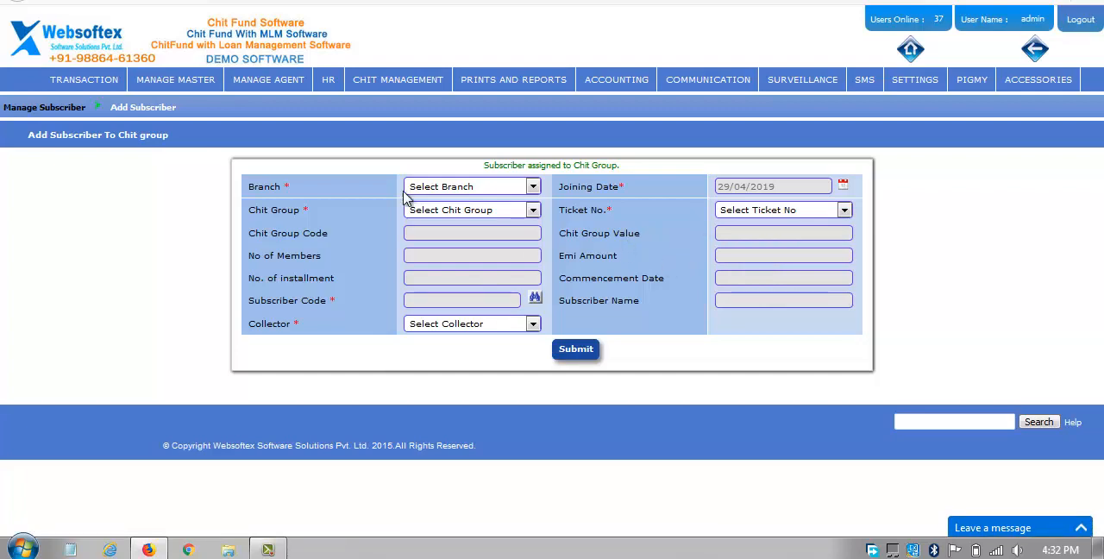
{"action": "mouse_move", "coordinate": [412, 79]}
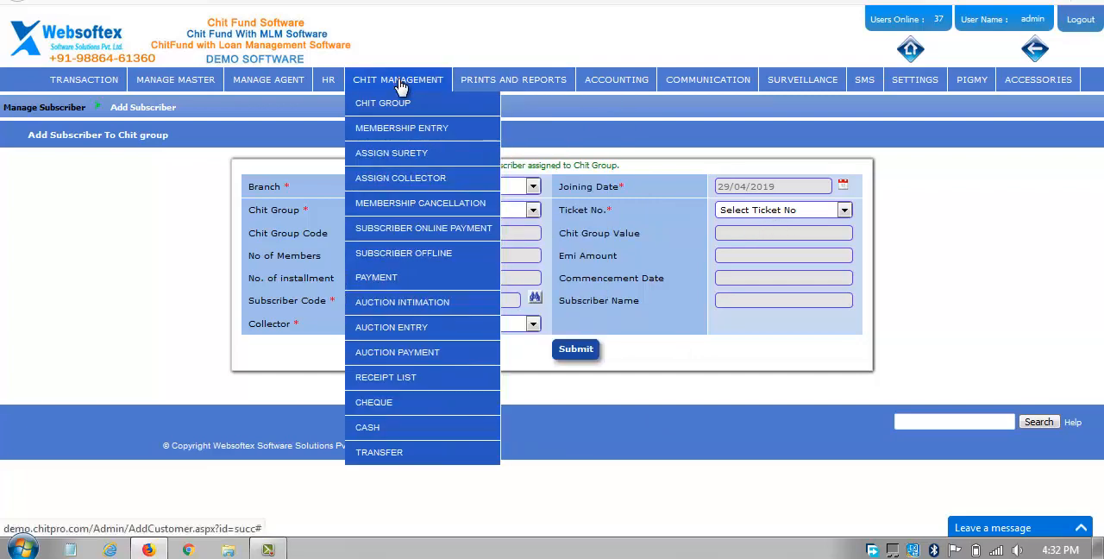
{"action": "mouse_move", "coordinate": [402, 127]}
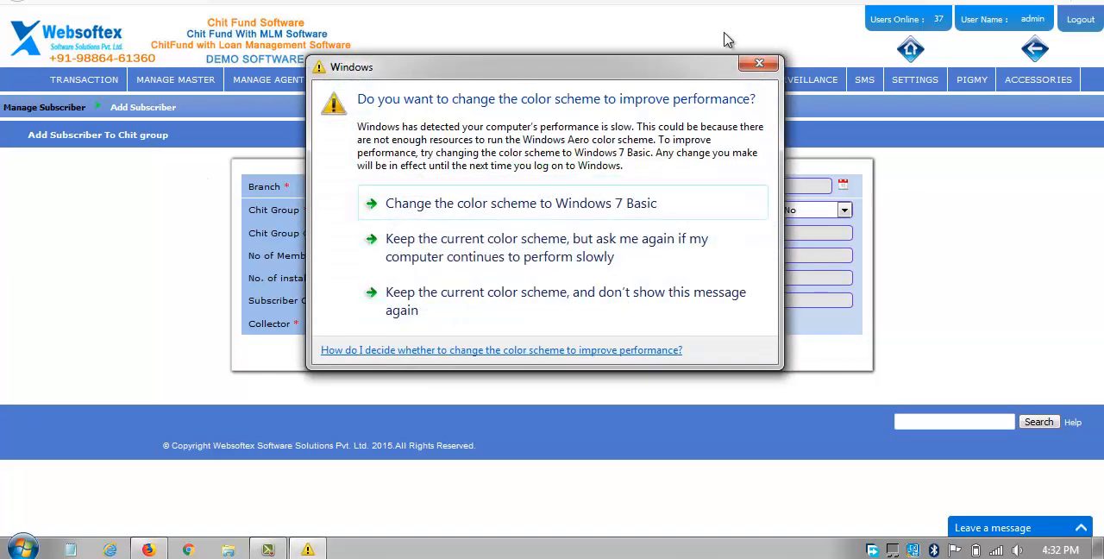
{"action": "left_click", "coordinate": [765, 70]}
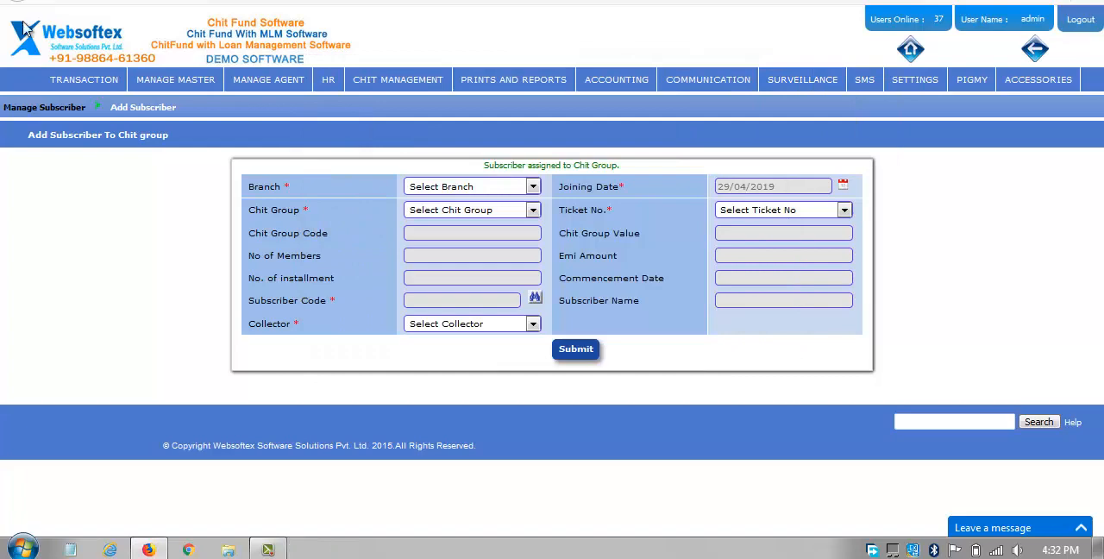
Start a subscriber payment for the BENGALURU branch and the 10K5M_NRL chit.
{"action": "mouse_move", "coordinate": [75, 80]}
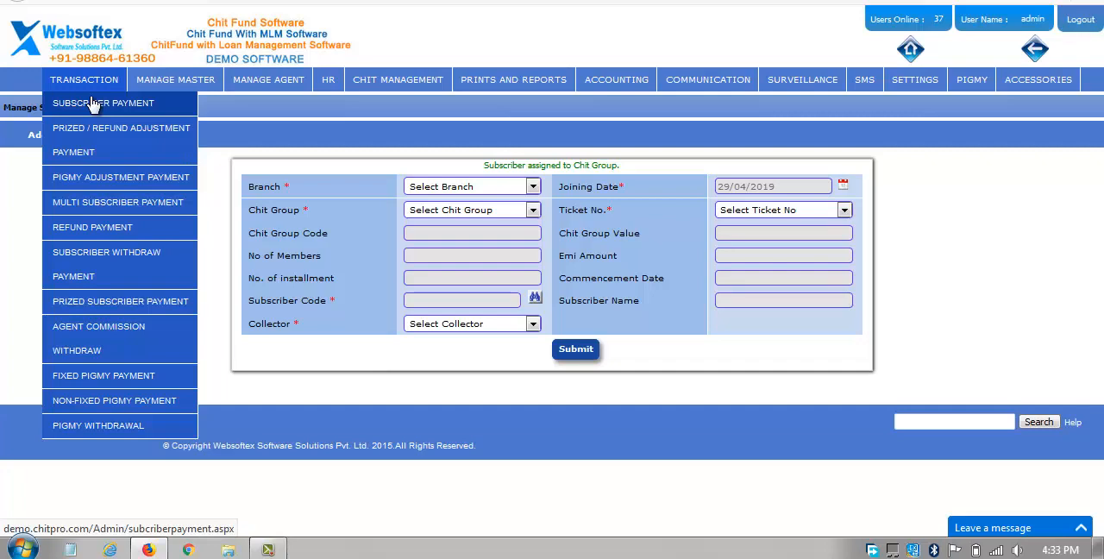
{"action": "left_click", "coordinate": [92, 104]}
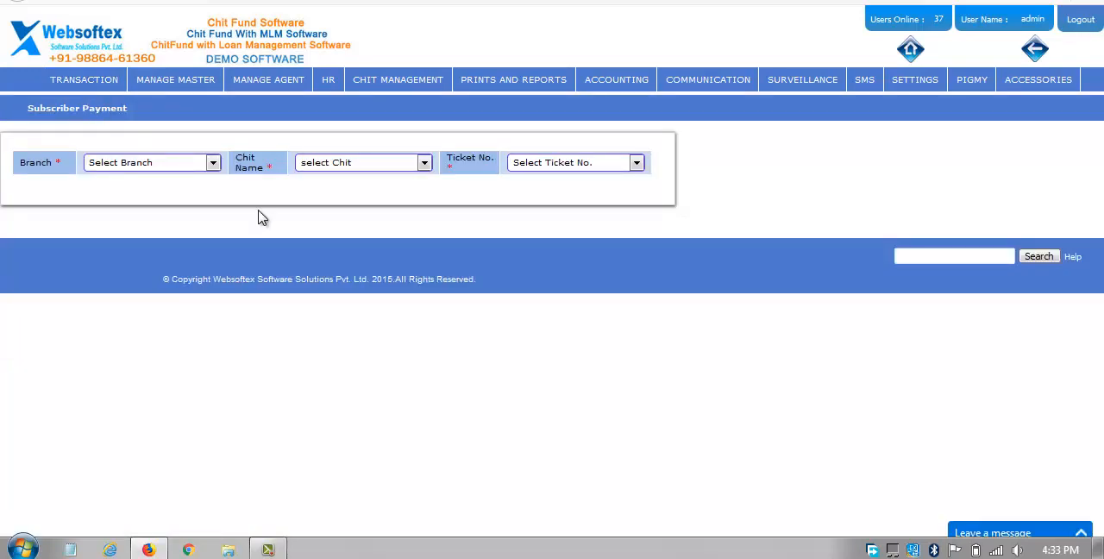
{"action": "left_click", "coordinate": [123, 173]}
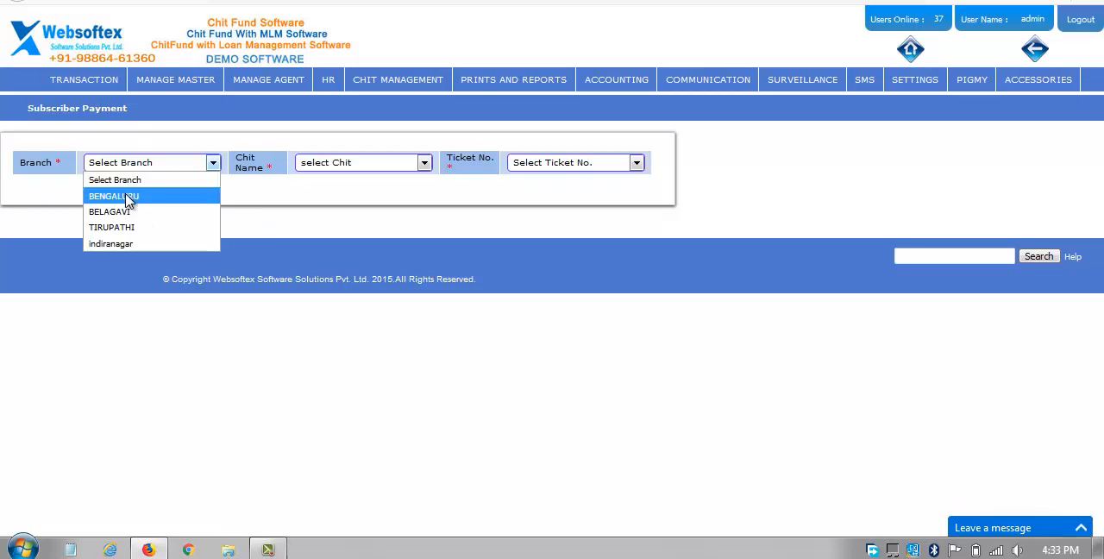
{"action": "left_click", "coordinate": [129, 195]}
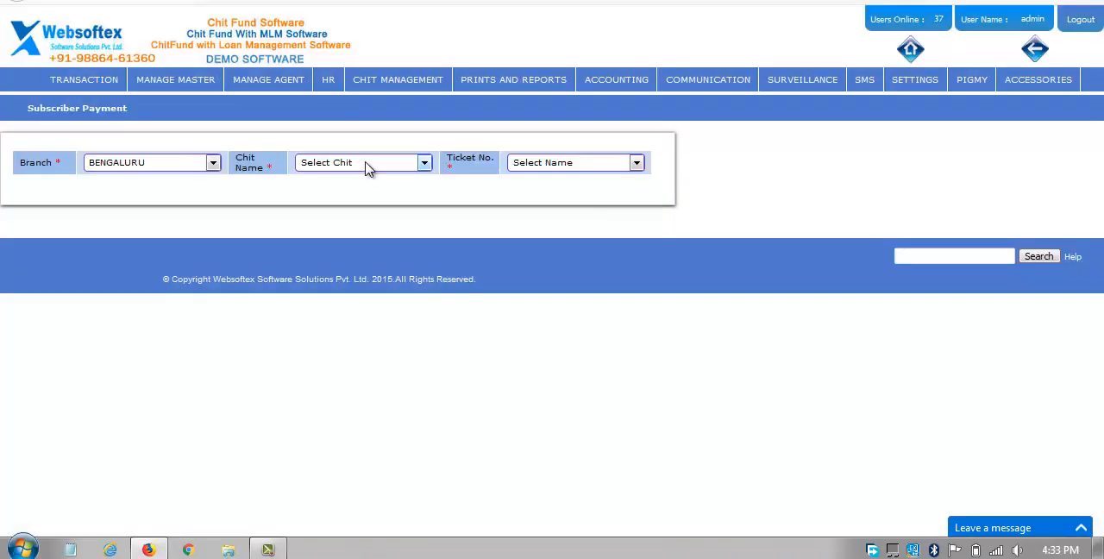
{"action": "left_click", "coordinate": [365, 166]}
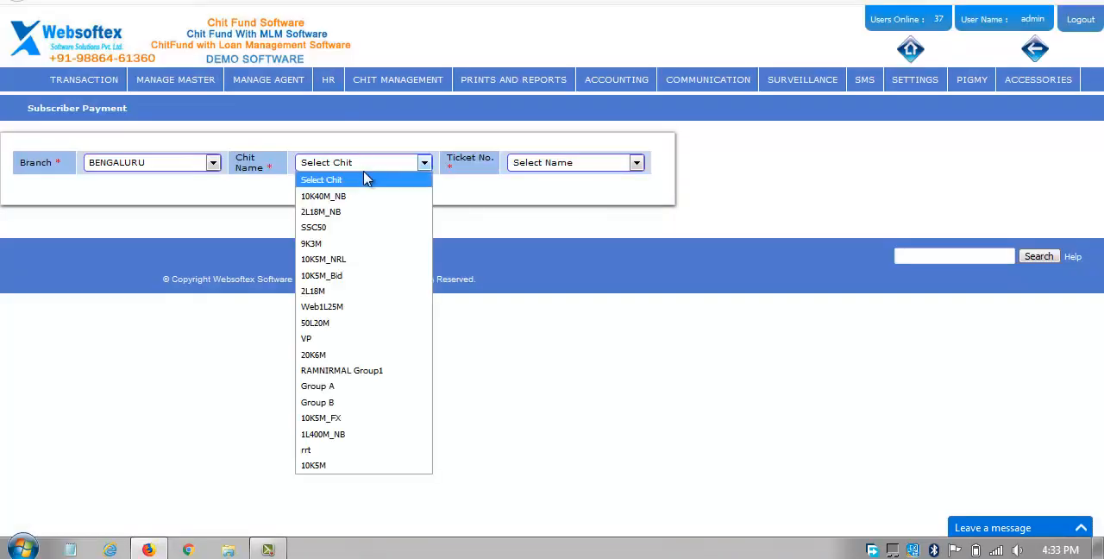
{"action": "left_click", "coordinate": [356, 258]}
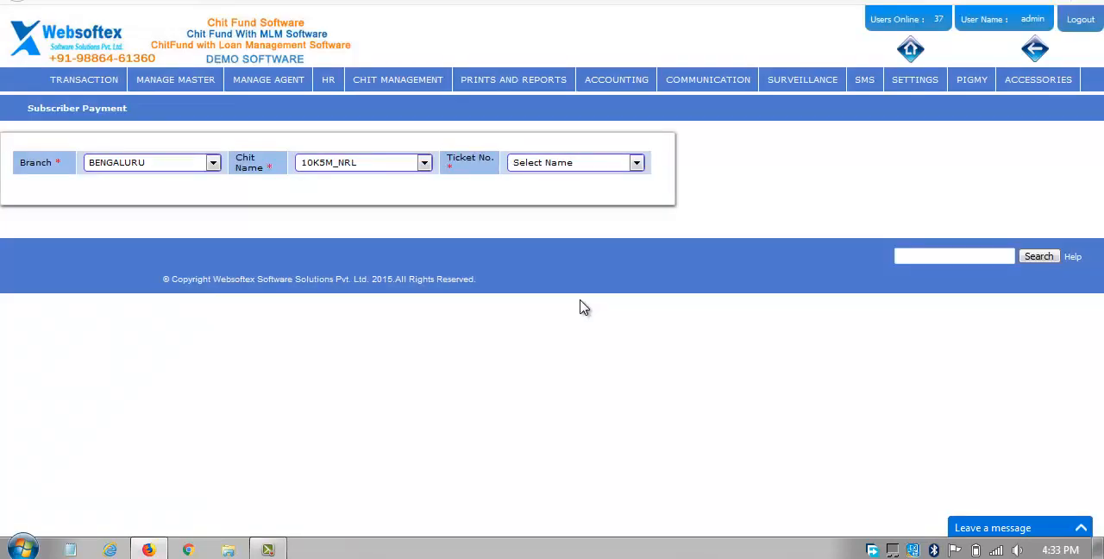
Choose the subscriber holding ticket number 3 of 10K5M_NRL for the payment.
{"action": "left_click", "coordinate": [552, 163]}
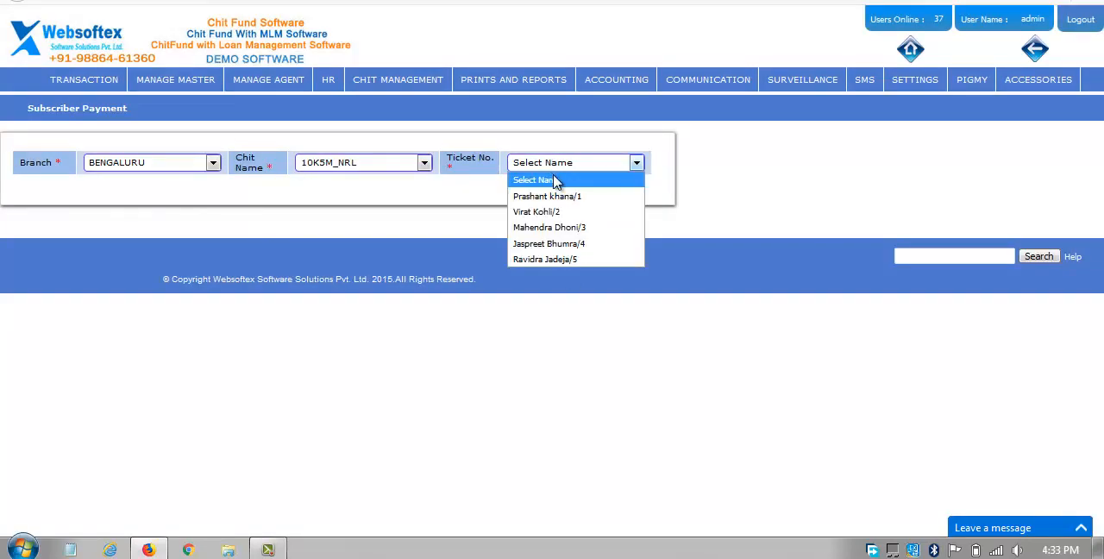
{"action": "key", "text": "Down"}
{"action": "key", "text": "Down"}
{"action": "key", "text": "Down"}
{"action": "key", "text": "Down"}
{"action": "key", "text": "Down"}
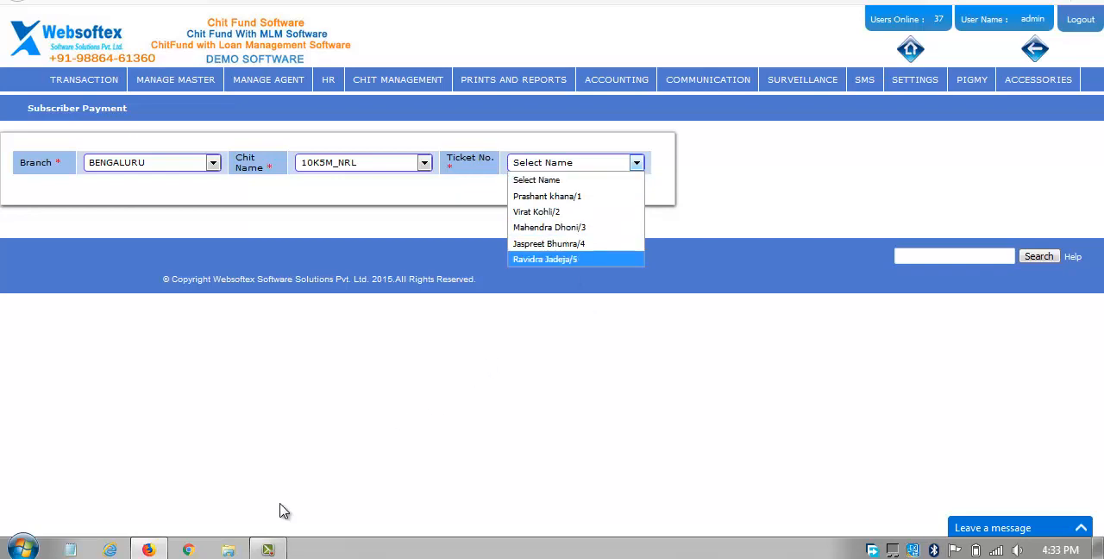
{"action": "left_click", "coordinate": [268, 549]}
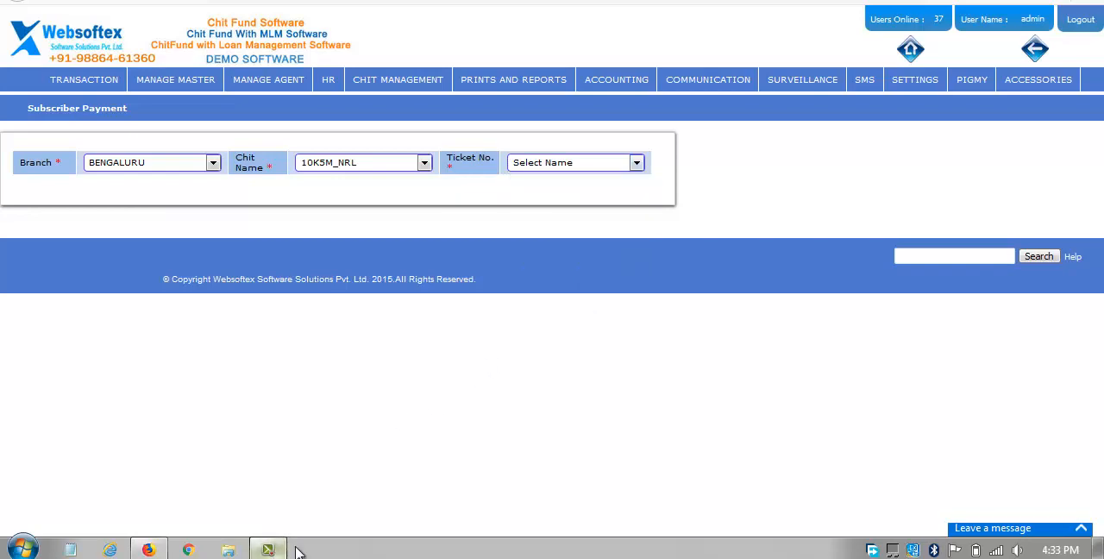
{"action": "left_click", "coordinate": [1021, 470]}
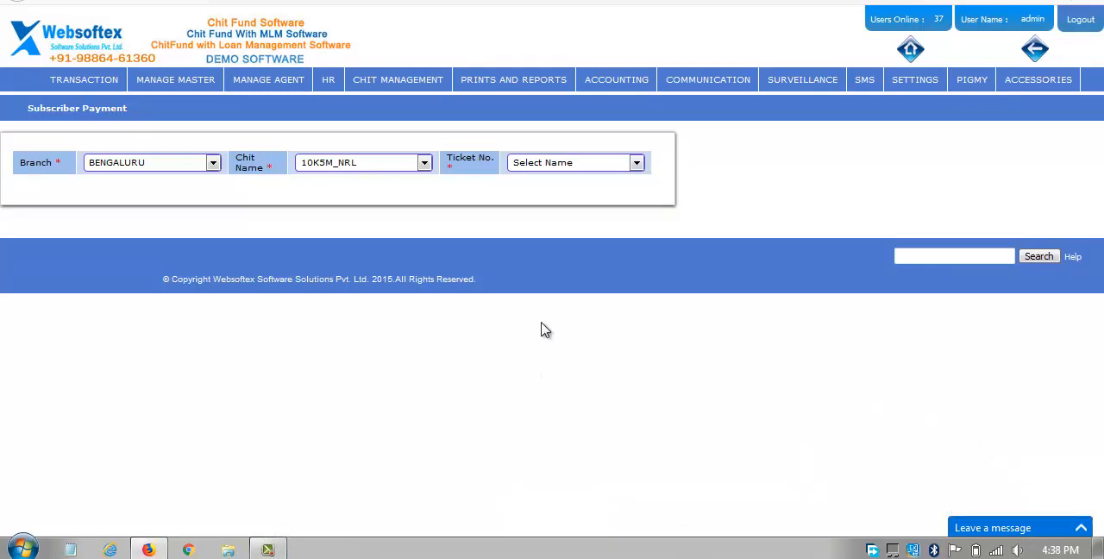
{"action": "left_click", "coordinate": [561, 166]}
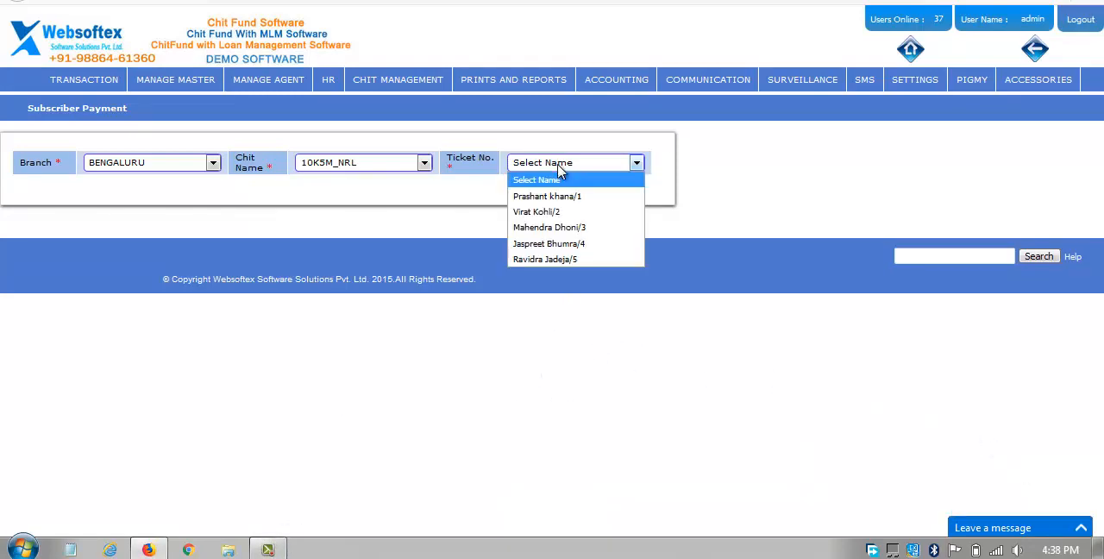
{"action": "left_click", "coordinate": [562, 226]}
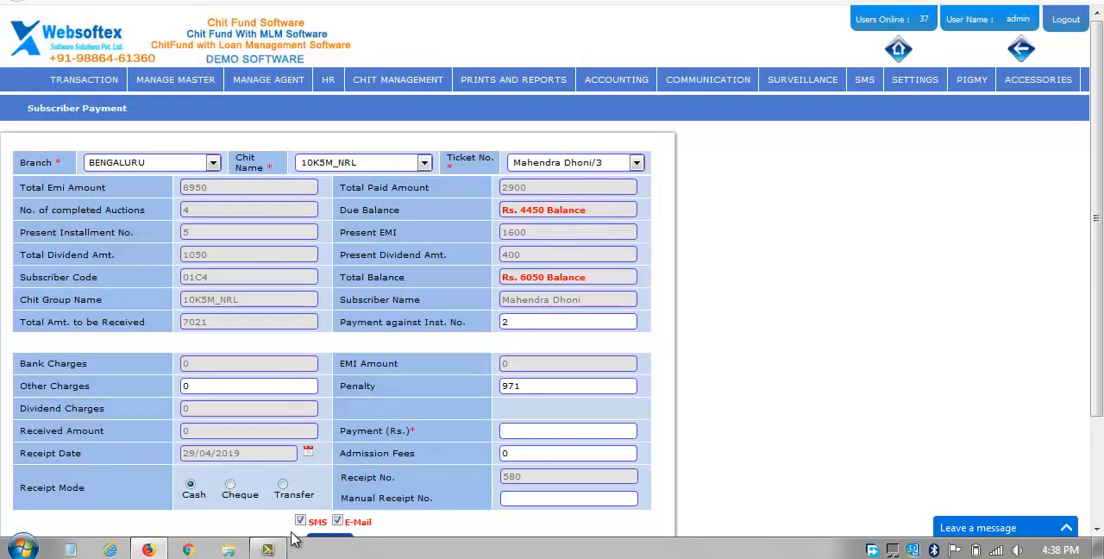
Examine the subscriber's payment details, including the EMI amounts, due balance and penalty.
{"action": "left_click", "coordinate": [269, 549]}
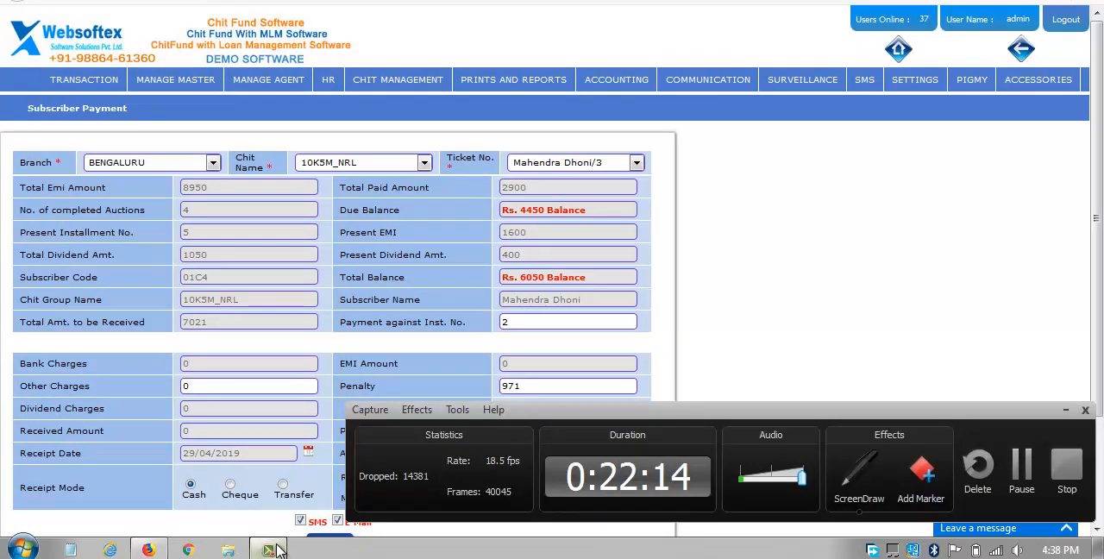
{"action": "left_click", "coordinate": [268, 550]}
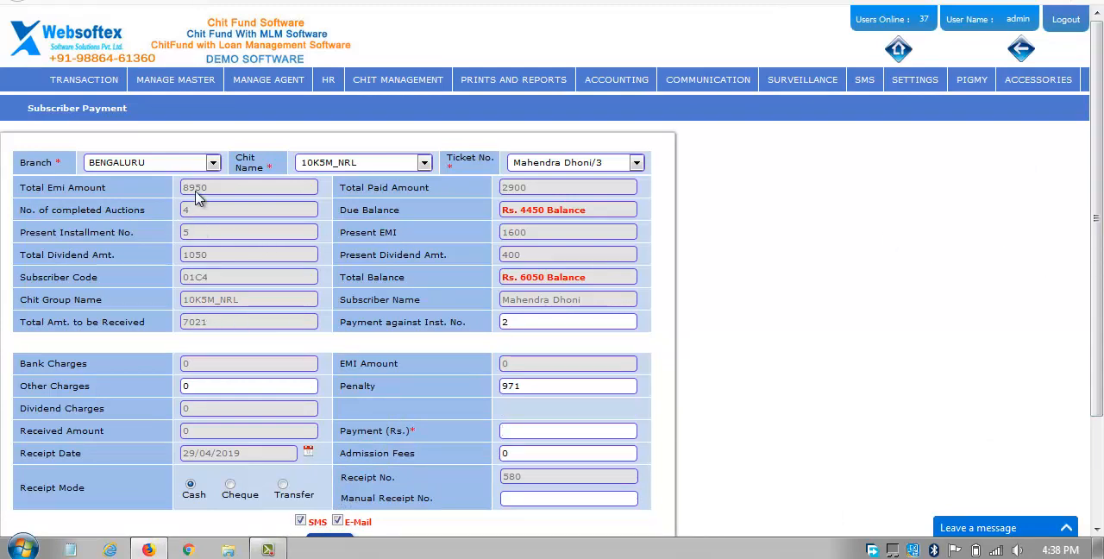
{"action": "key", "text": "Down"}
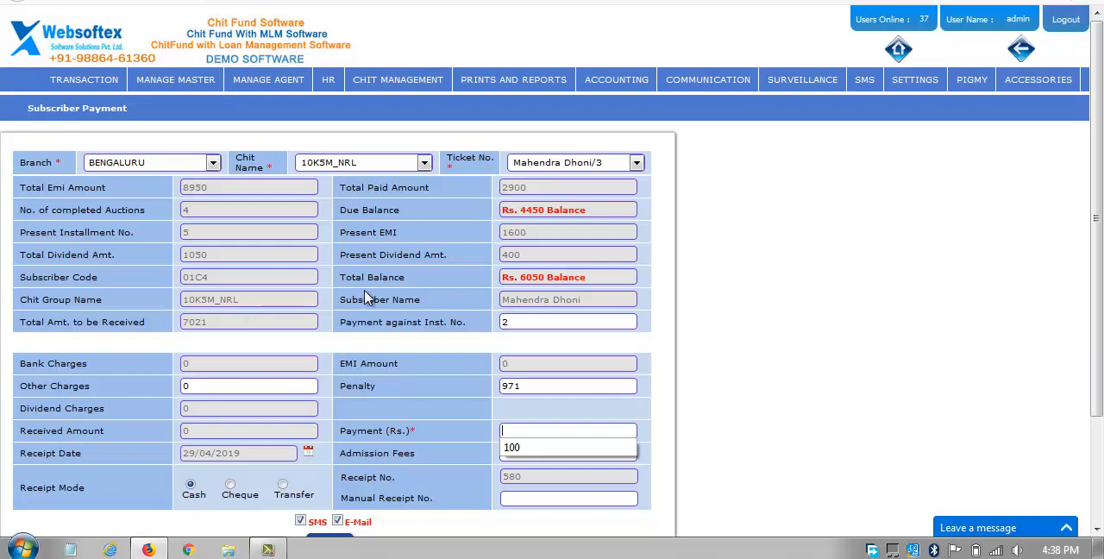
{"action": "scroll", "coordinate": [369, 297], "scroll_direction": "down", "scroll_amount": 1}
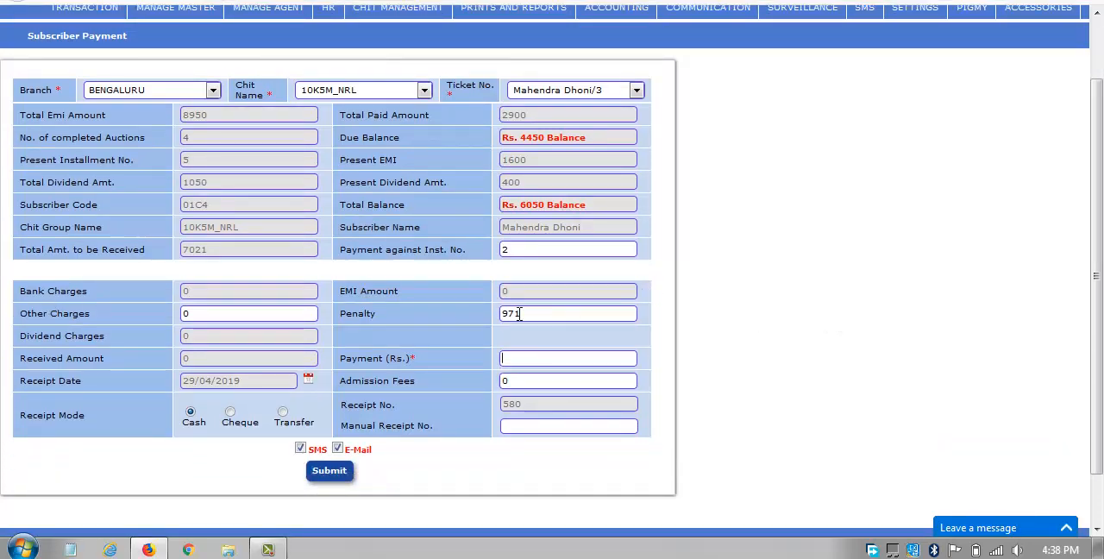
{"action": "double_click", "coordinate": [393, 319]}
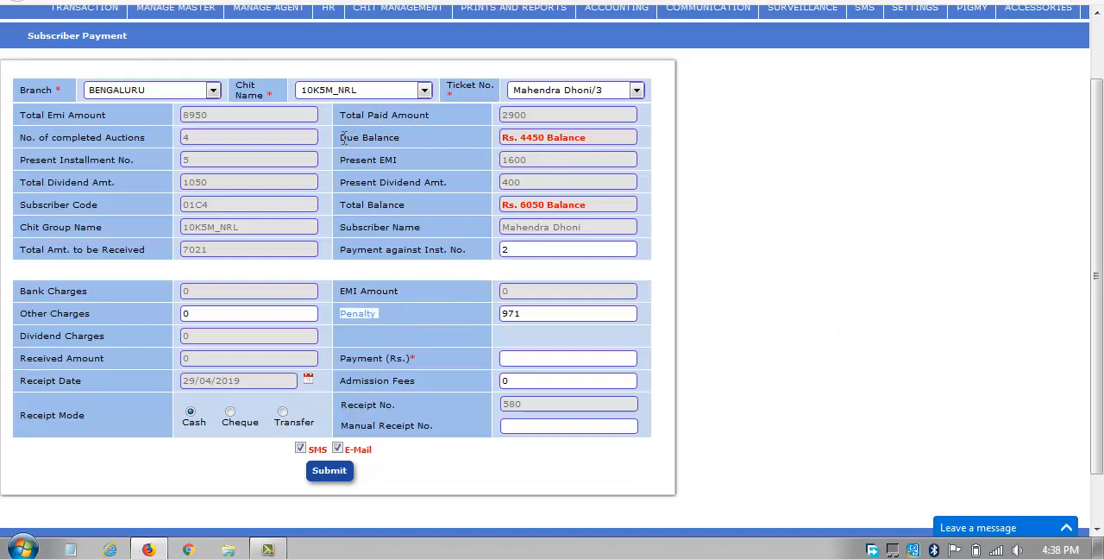
{"action": "left_click_drag", "start_coordinate": [343, 138], "coordinate": [414, 143]}
{"action": "scroll", "coordinate": [439, 207], "scroll_direction": "up", "scroll_amount": 1}
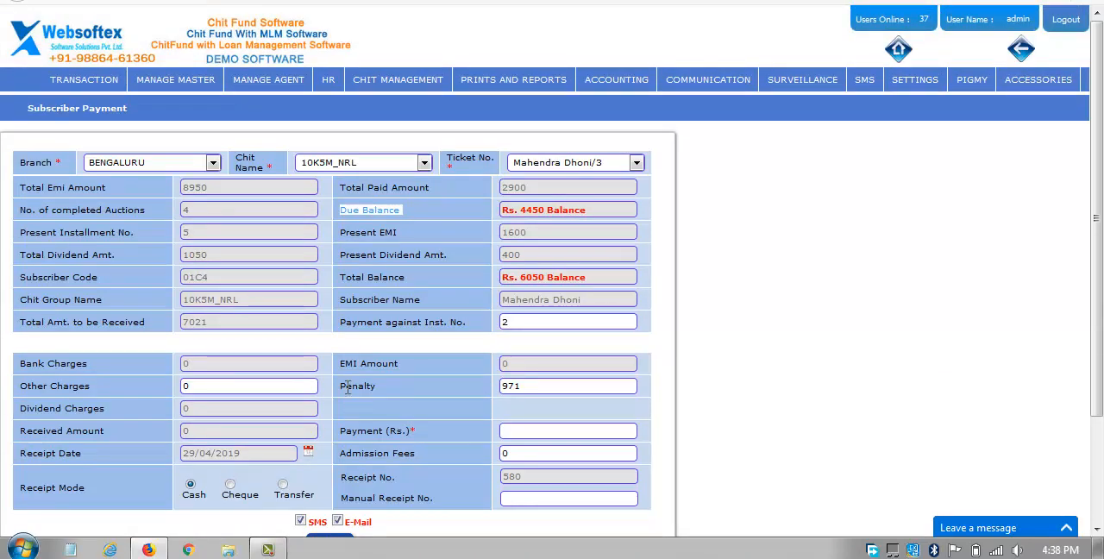
{"action": "left_click_drag", "start_coordinate": [343, 387], "coordinate": [382, 392]}
{"action": "left_click", "coordinate": [405, 385]}
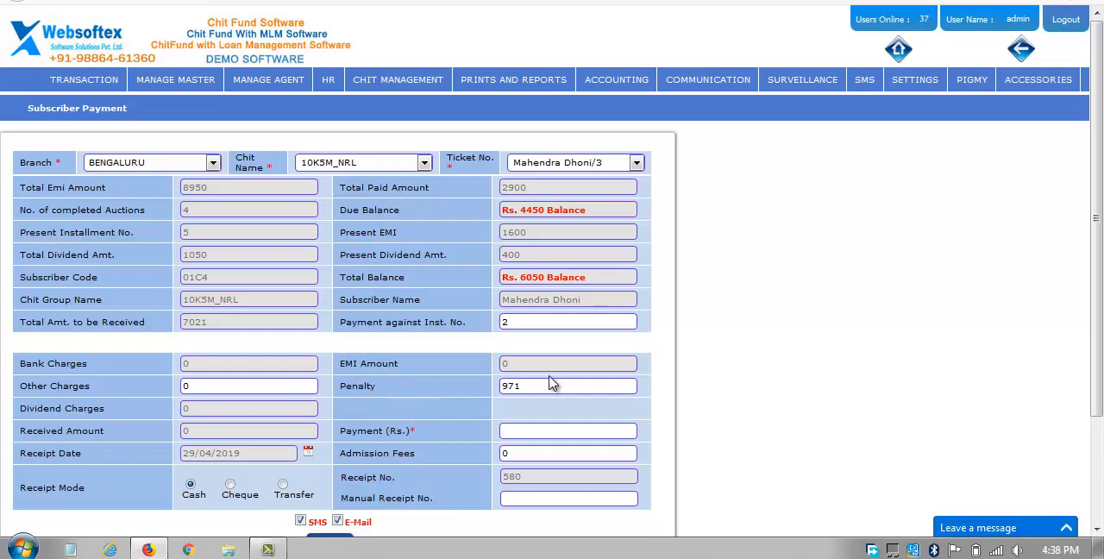
{"action": "scroll", "coordinate": [476, 388], "scroll_direction": "down", "scroll_amount": 2}
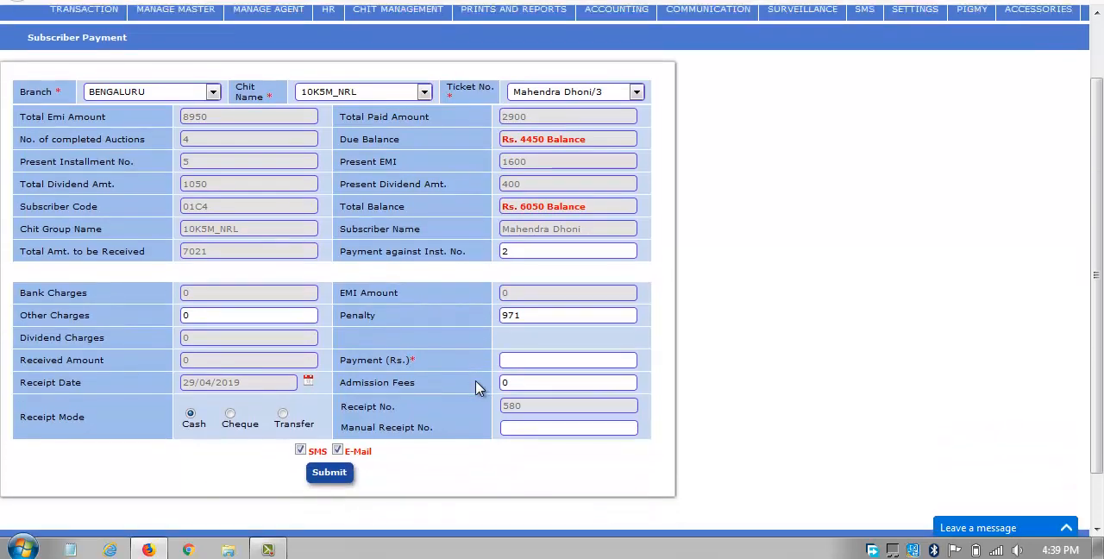
Waive the penalty on this subscriber payment by setting it to 0.
{"action": "left_click_drag", "start_coordinate": [576, 313], "coordinate": [464, 315]}
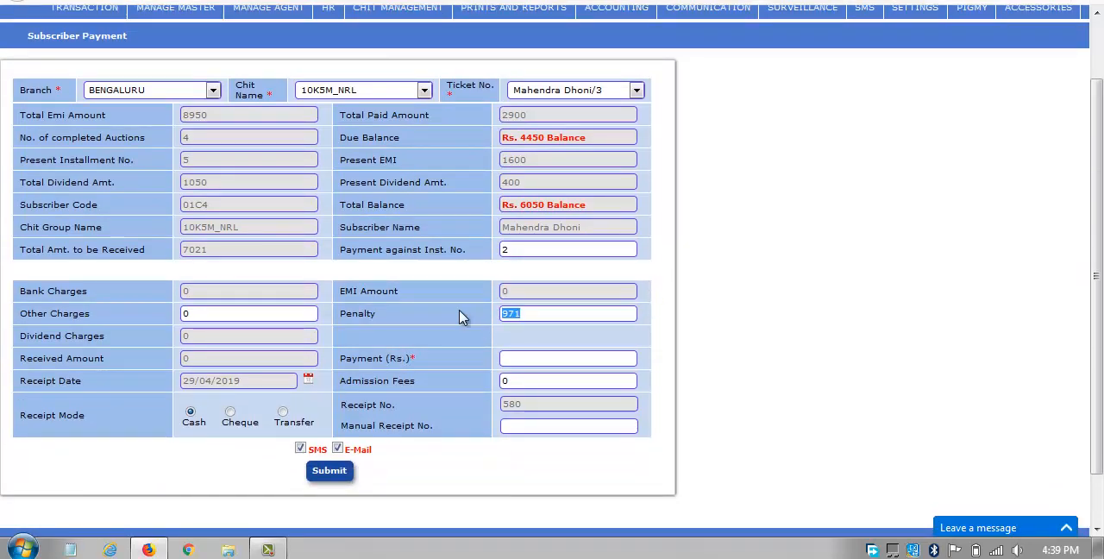
{"action": "type", "text": "0"}
{"action": "left_click", "coordinate": [774, 296]}
View the calendar for the receipt date and close it without choosing another date.
{"action": "scroll", "coordinate": [364, 303], "scroll_direction": "down", "scroll_amount": 1}
{"action": "scroll", "coordinate": [272, 317], "scroll_direction": "down", "scroll_amount": 1}
{"action": "left_click", "coordinate": [309, 321]}
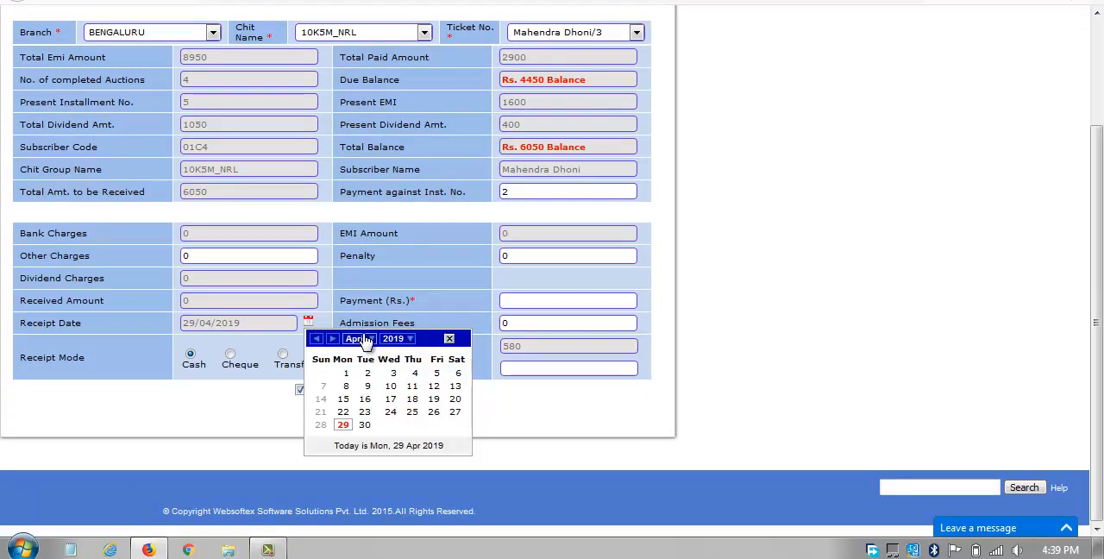
{"action": "left_click", "coordinate": [388, 308]}
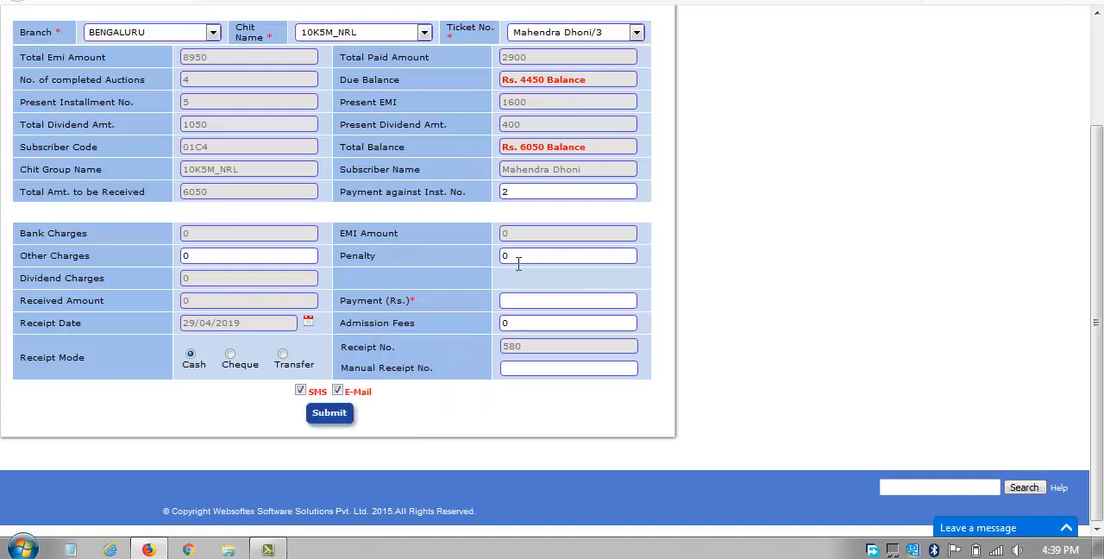
View the Cheque receipt fields, return to Cash mode, and set the payment amount to Rs. 2000.
{"action": "left_click", "coordinate": [231, 355]}
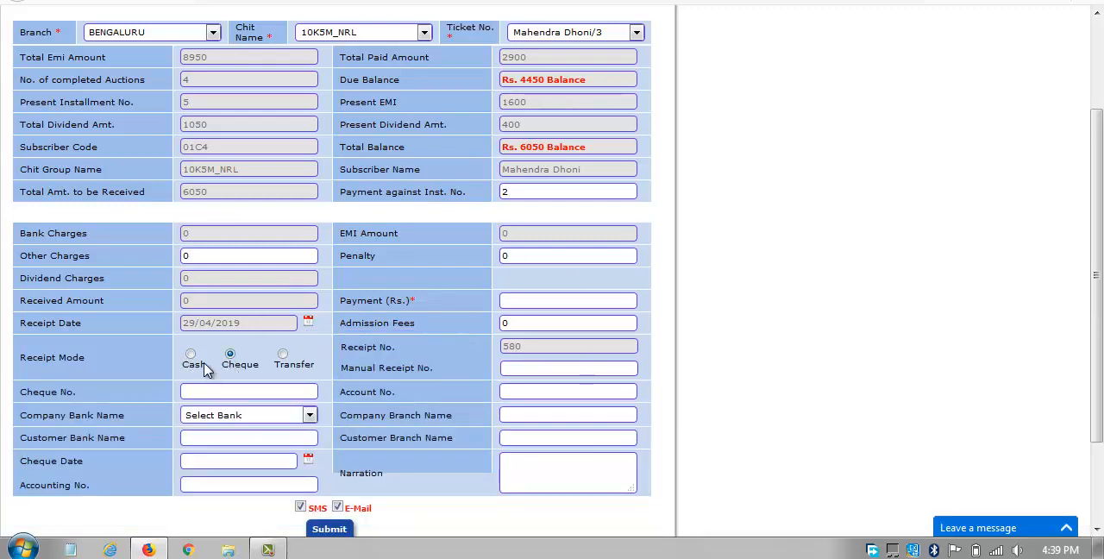
{"action": "left_click", "coordinate": [191, 356]}
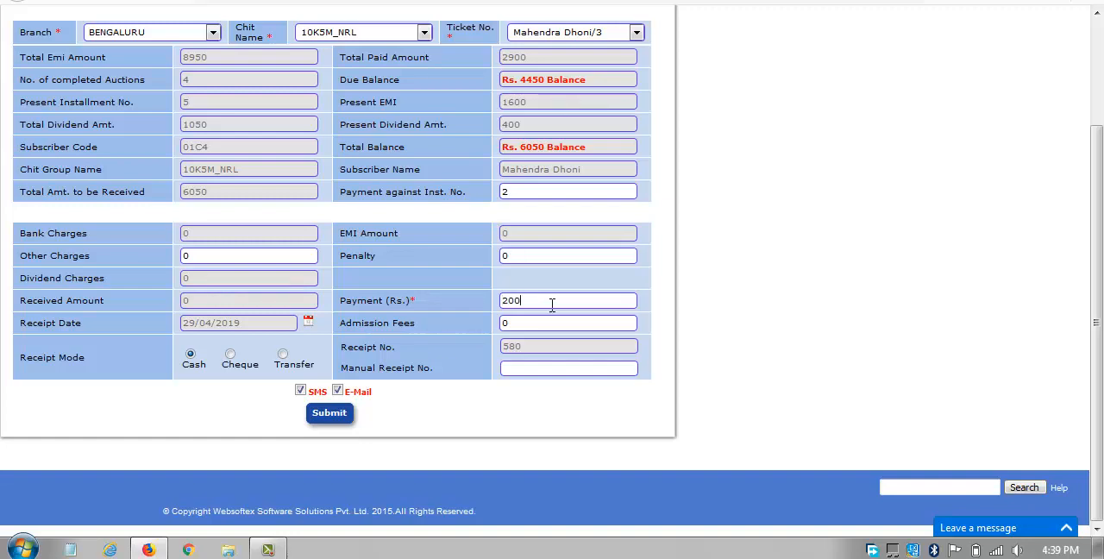
{"action": "left_click", "coordinate": [390, 280]}
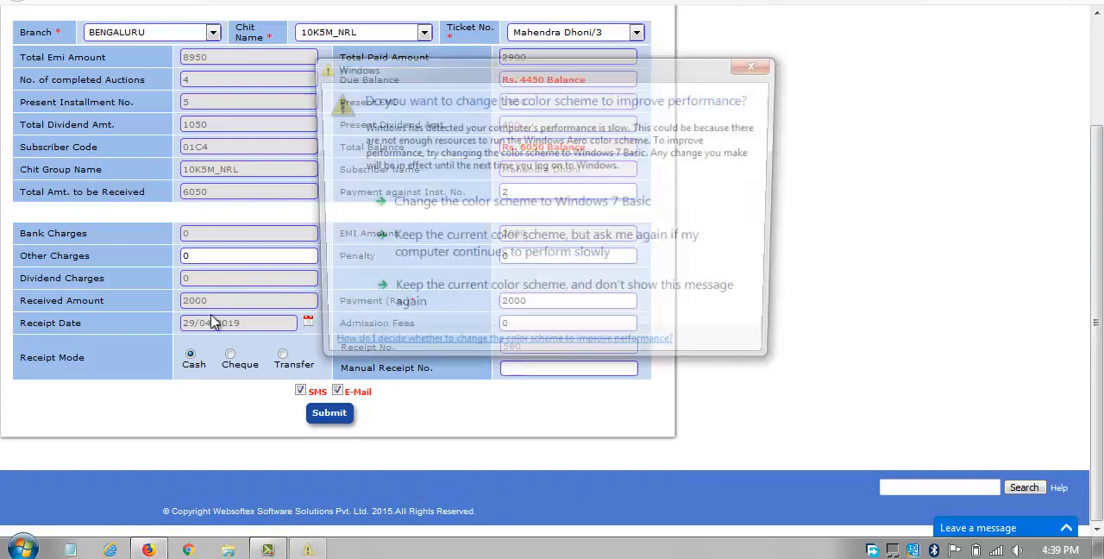
{"action": "left_click", "coordinate": [757, 66]}
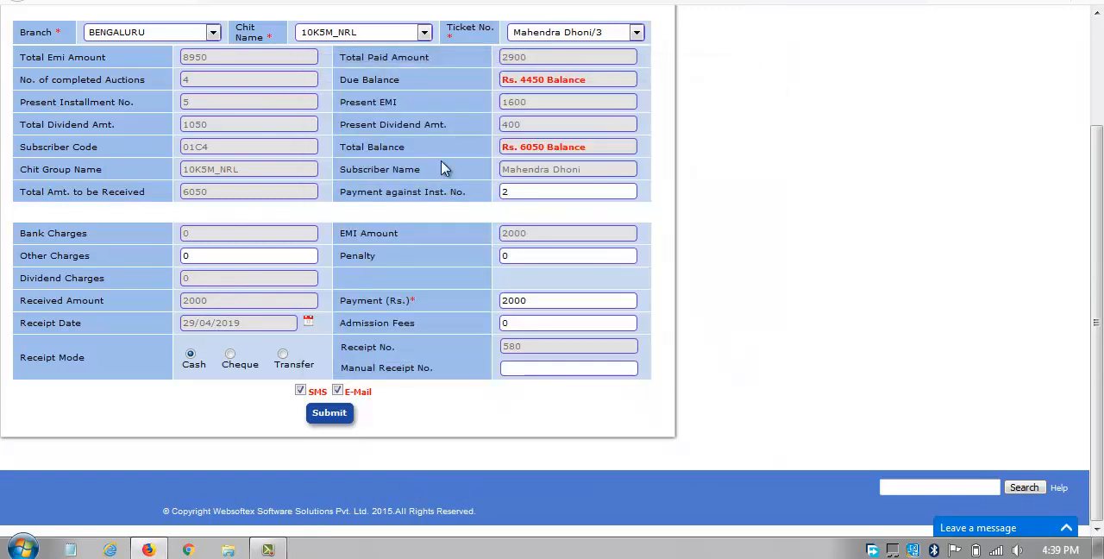
Look through the Transfer and Cheque receipt modes, then submit and confirm the subscriber payment with Cash mode selected.
{"action": "left_click", "coordinate": [230, 354]}
{"action": "left_click", "coordinate": [282, 354]}
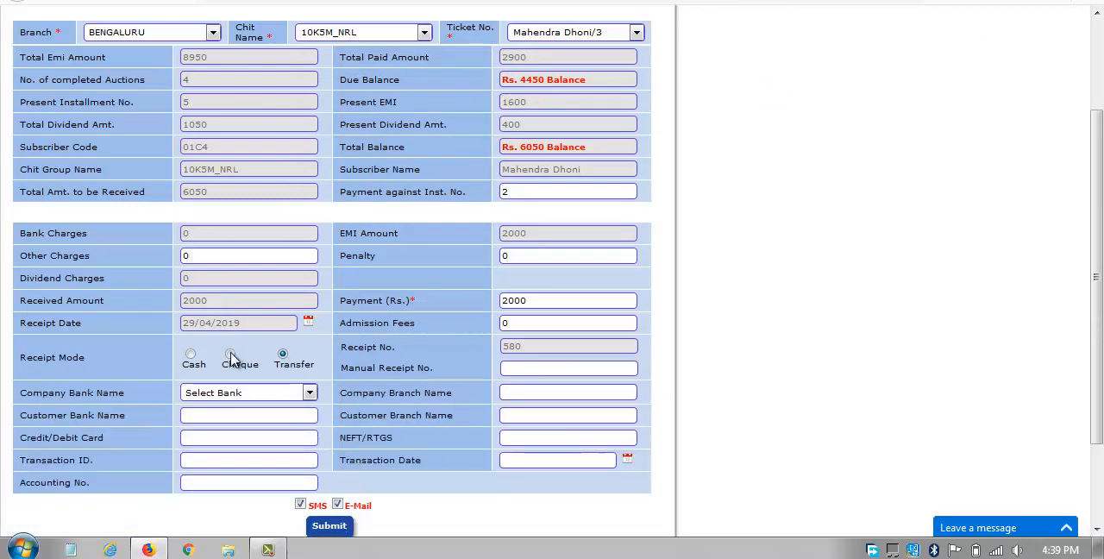
{"action": "left_click", "coordinate": [230, 354]}
{"action": "left_click", "coordinate": [191, 354]}
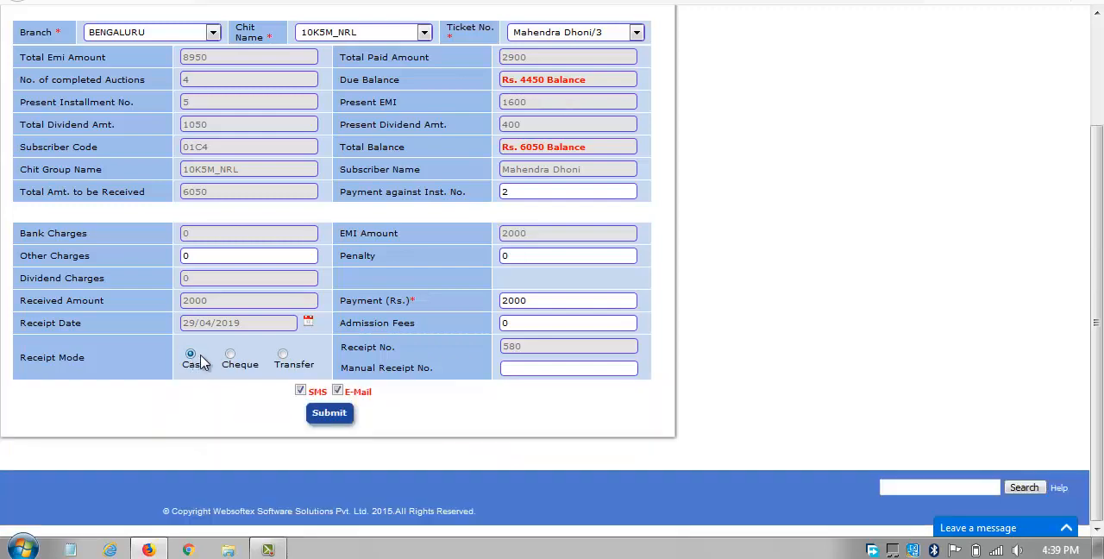
{"action": "left_click", "coordinate": [333, 414]}
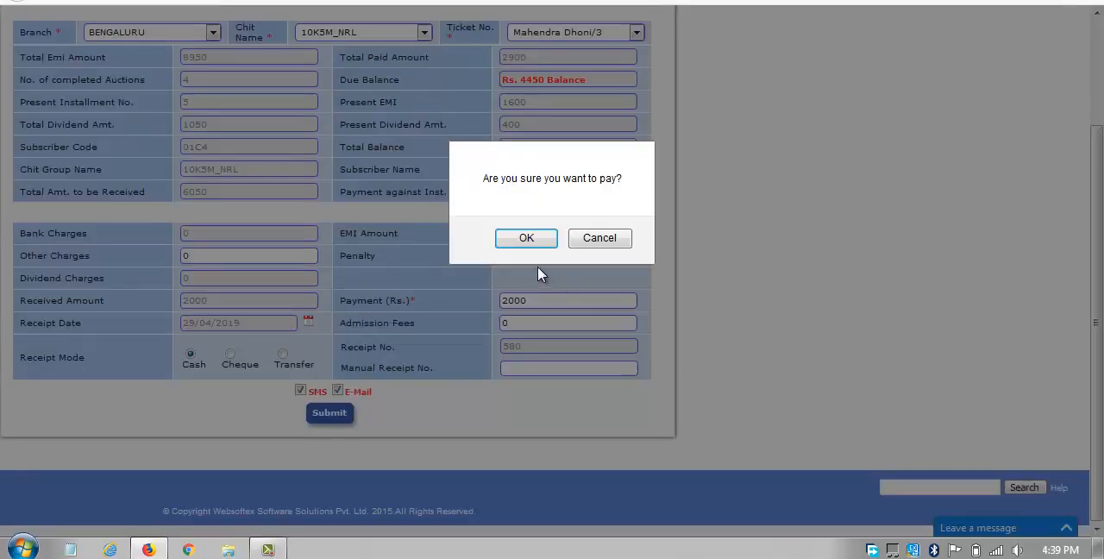
{"action": "left_click", "coordinate": [535, 242]}
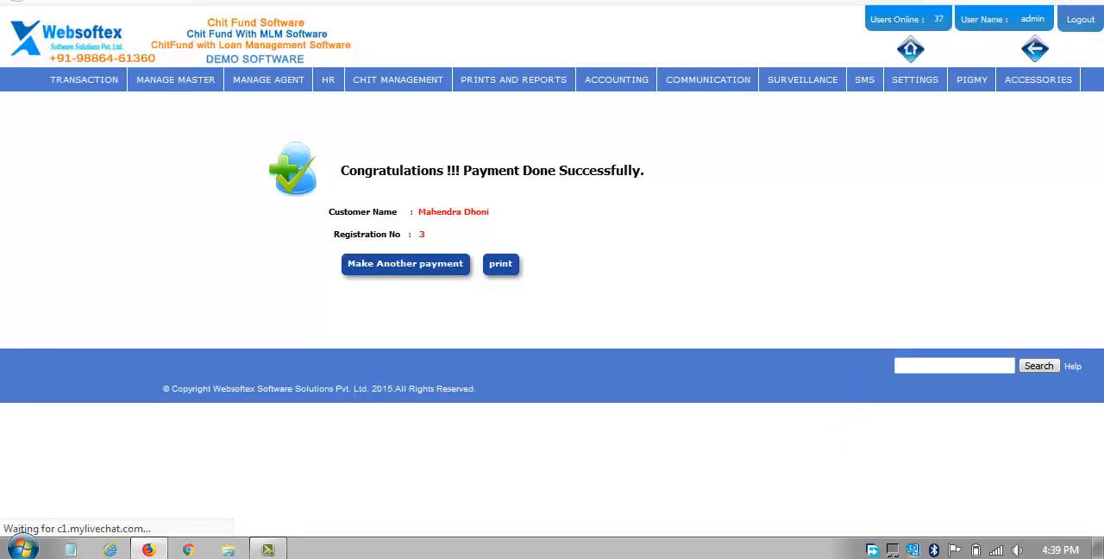
Open the payment receipt list and examine its confirmation status, confirm, reject and voucher columns.
{"action": "mouse_move", "coordinate": [392, 101]}
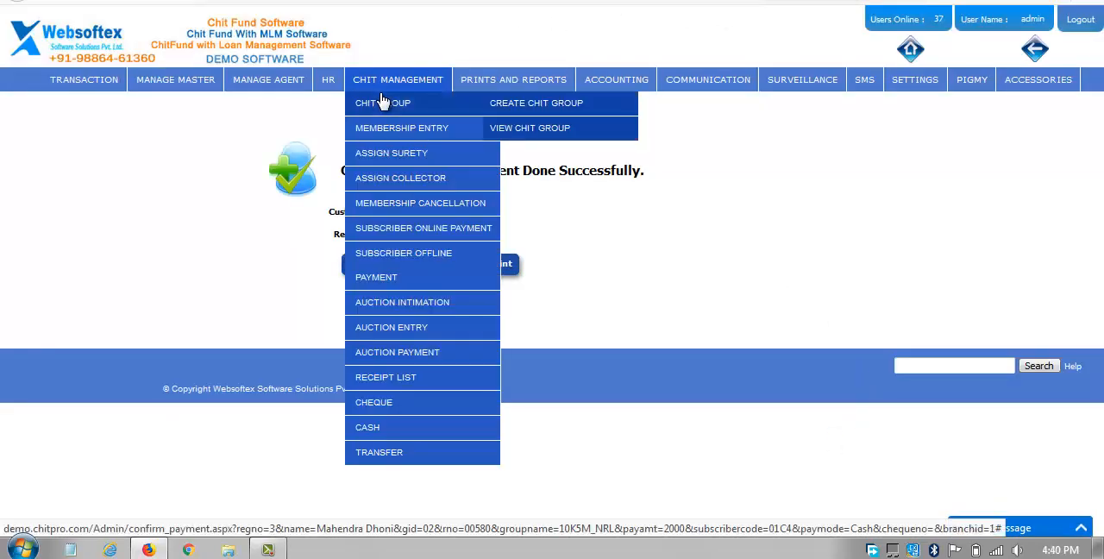
{"action": "mouse_move", "coordinate": [491, 258]}
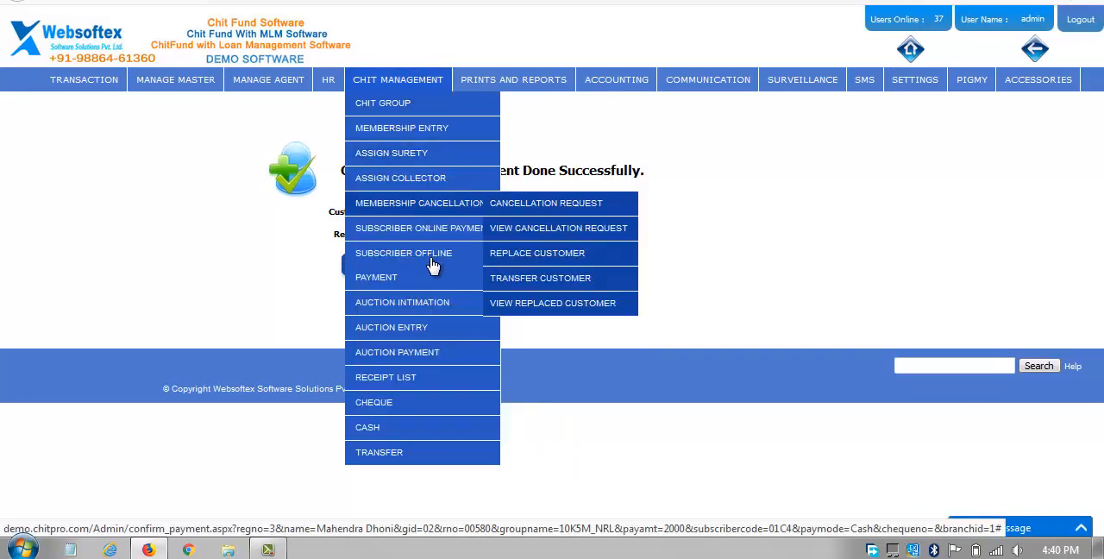
{"action": "left_click", "coordinate": [513, 295]}
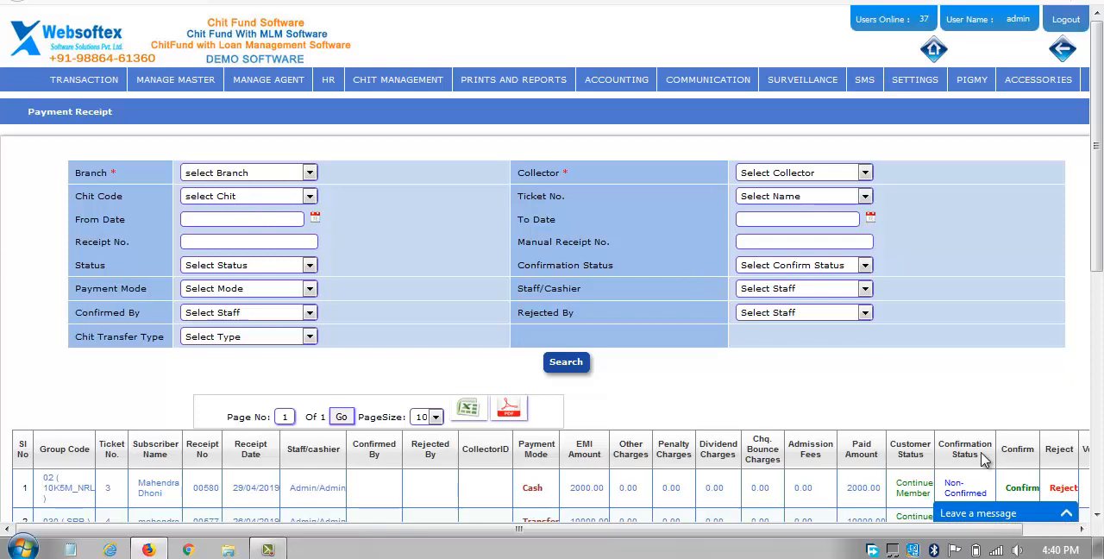
{"action": "left_click", "coordinate": [1081, 535]}
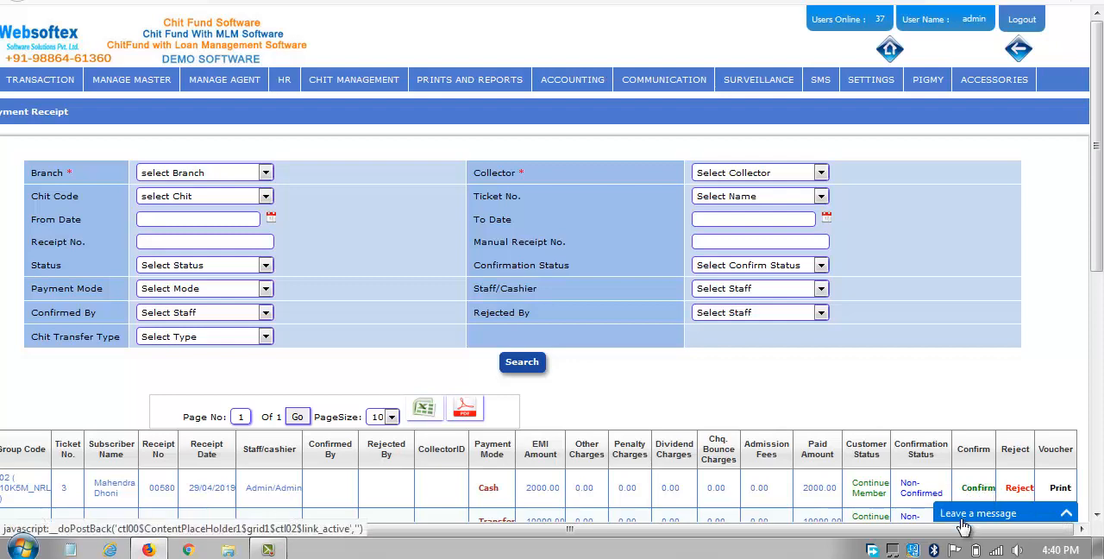
{"action": "scroll", "coordinate": [1095, 263], "scroll_direction": "down", "scroll_amount": 3}
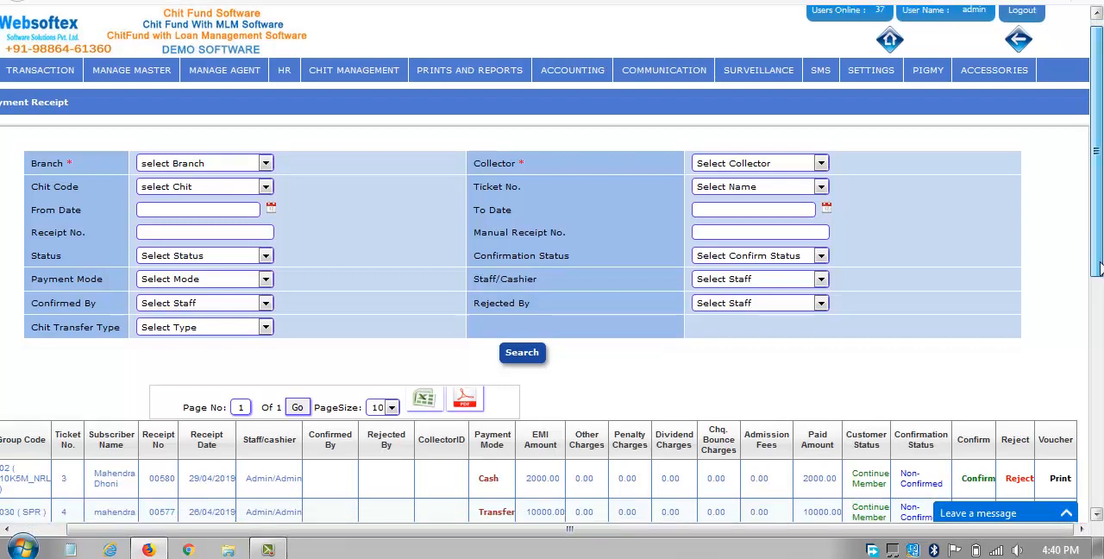
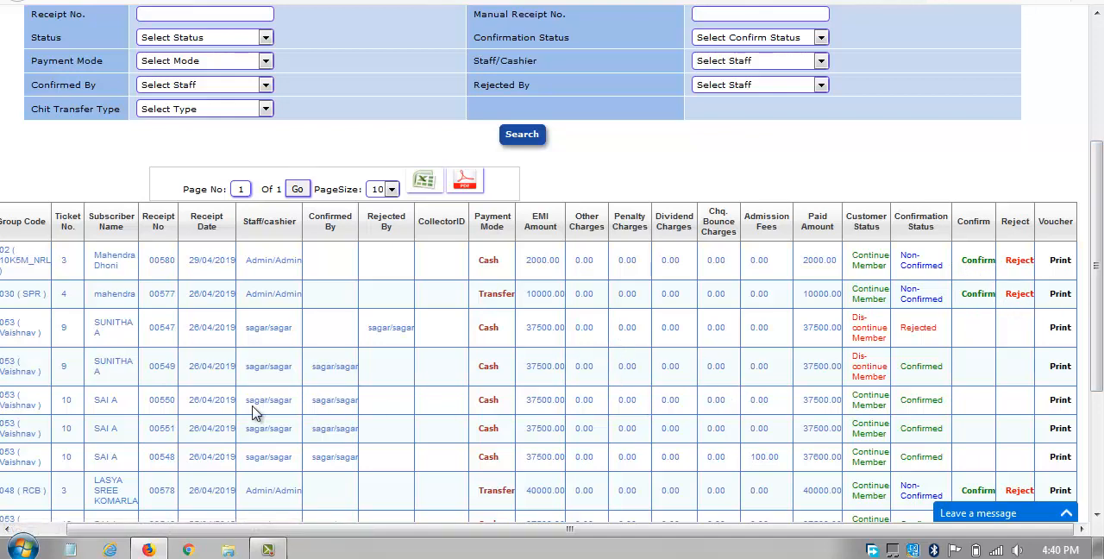
Try to open the print vouchers of the confirmed Cash receipts for ticket 10 in the Vaishnav group.
{"action": "left_click", "coordinate": [1066, 402]}
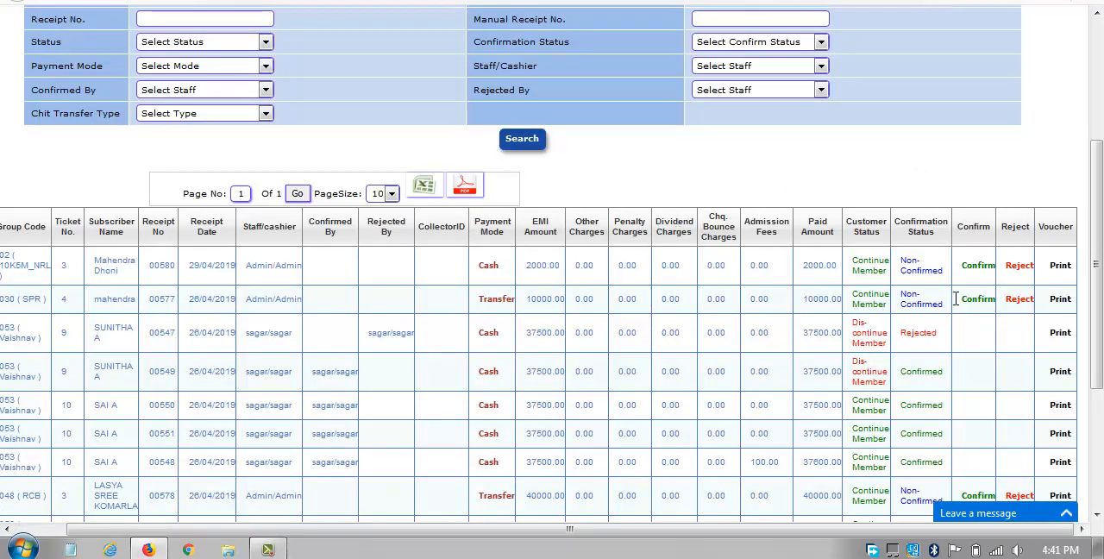
{"action": "left_click", "coordinate": [1060, 405]}
{"action": "scroll", "coordinate": [1100, 246], "scroll_direction": "down", "scroll_amount": 3}
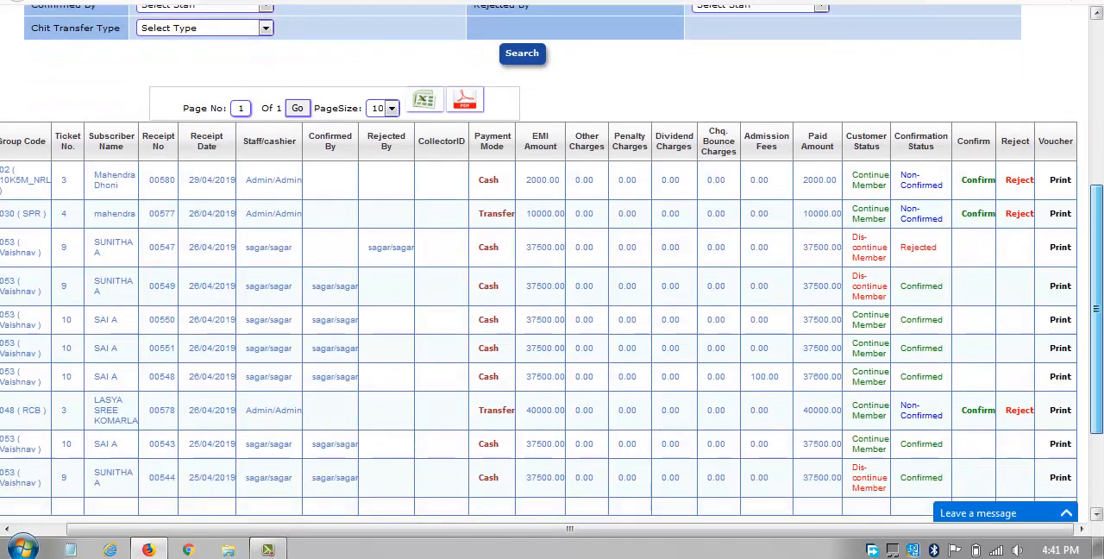
{"action": "left_click", "coordinate": [1061, 374]}
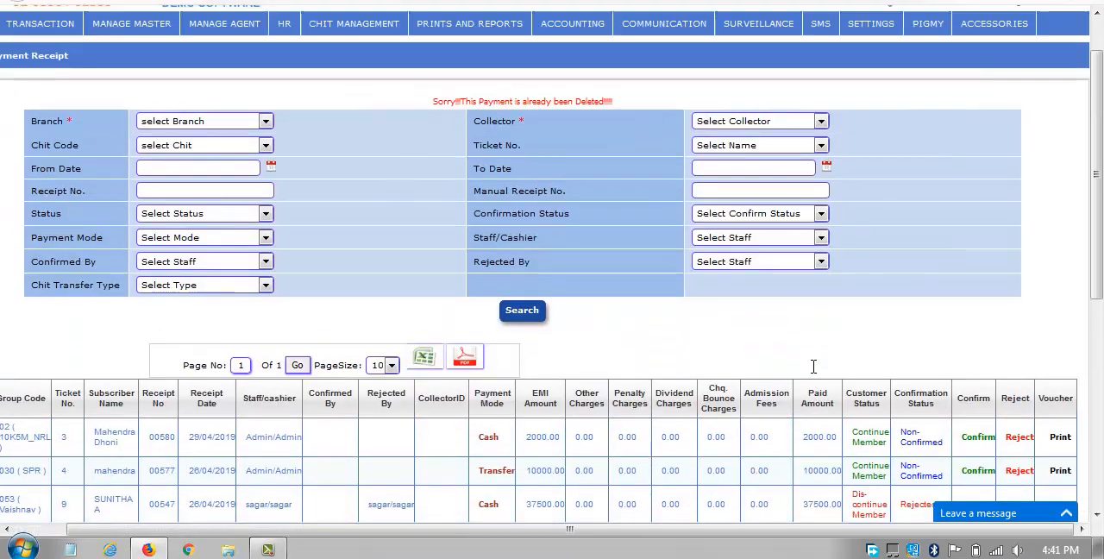
View the Branch filter choices and go to the receipt list page with entries 61 to 70.
{"action": "scroll", "coordinate": [817, 397], "scroll_direction": "down", "scroll_amount": 5}
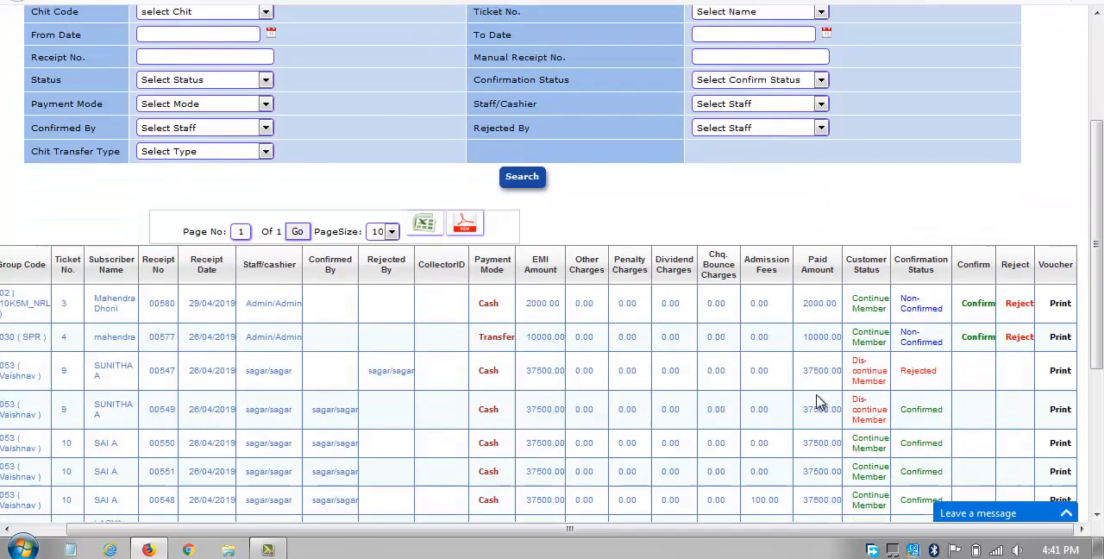
{"action": "scroll", "coordinate": [818, 394], "scroll_direction": "up", "scroll_amount": 3}
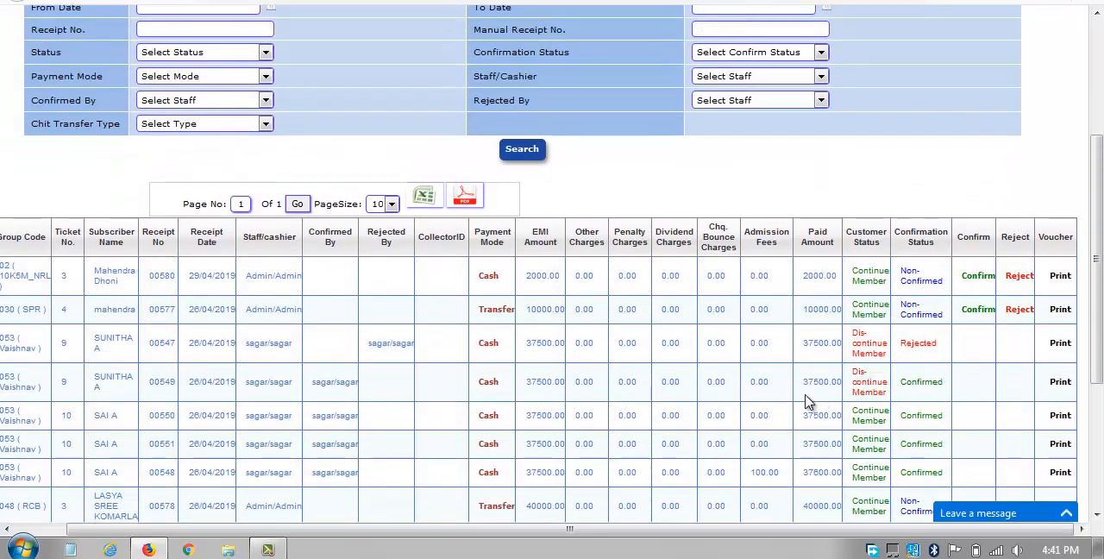
{"action": "scroll", "coordinate": [345, 285], "scroll_direction": "up", "scroll_amount": 3}
{"action": "left_click", "coordinate": [217, 177]}
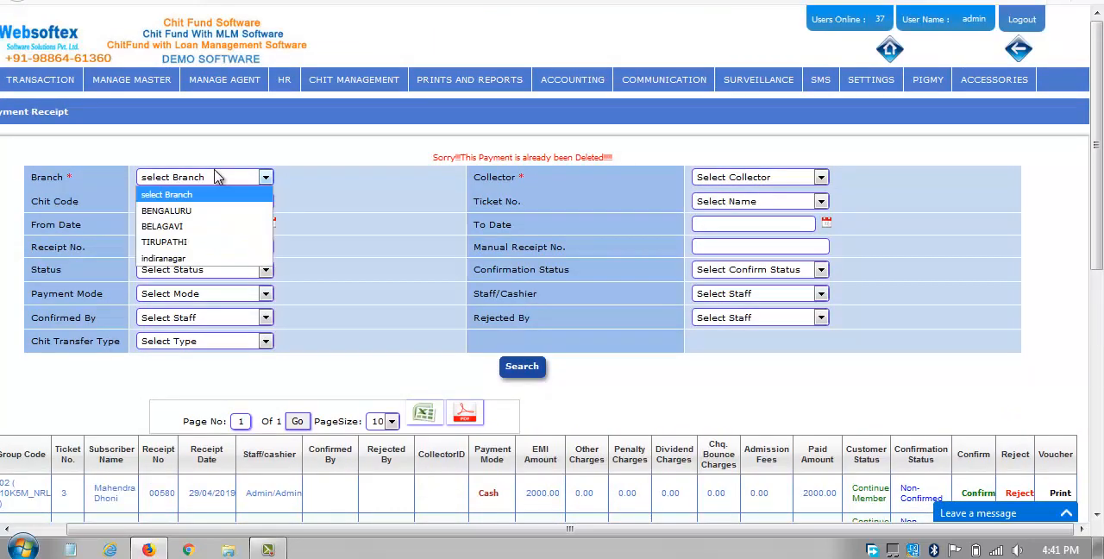
{"action": "left_click_drag", "start_coordinate": [1097, 239], "coordinate": [1097, 413]}
{"action": "left_click", "coordinate": [558, 512]}
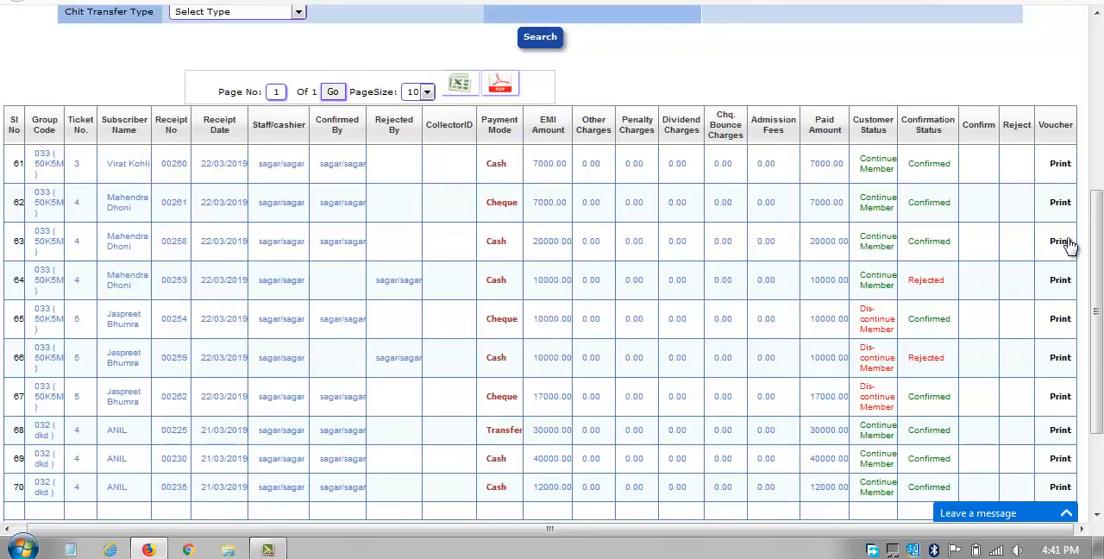
Open the voucher of the confirmed 20000.00 Cash receipt without printing it, and enlarge the receipt window.
{"action": "left_click", "coordinate": [1060, 242]}
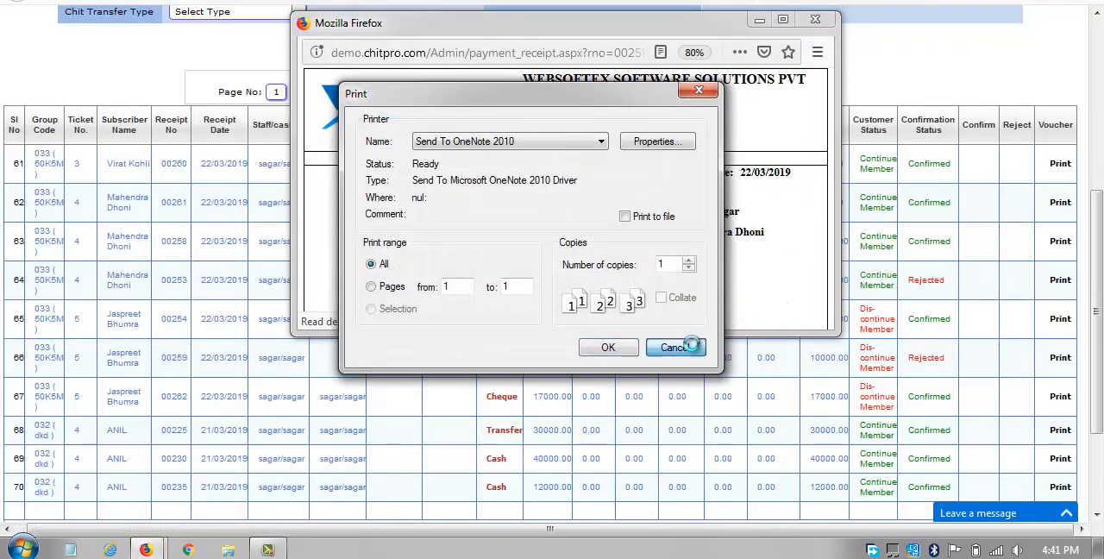
{"action": "left_click", "coordinate": [681, 347]}
{"action": "left_click_drag", "start_coordinate": [769, 331], "coordinate": [769, 520]}
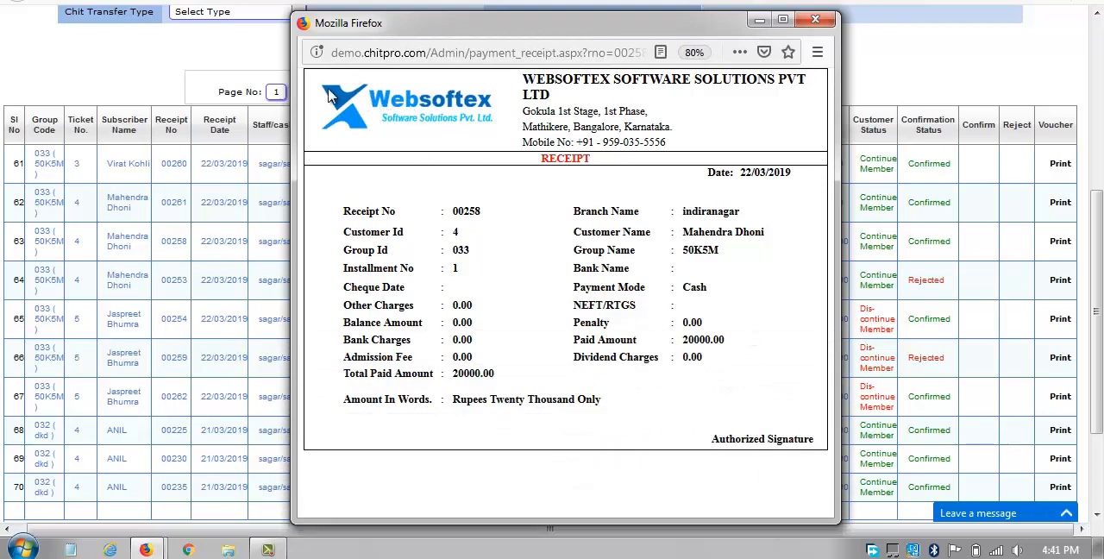
Examine the company name, address and mobile number in the receipt header, and close the receipt.
{"action": "left_click_drag", "start_coordinate": [525, 72], "coordinate": [767, 101]}
{"action": "left_click", "coordinate": [627, 119]}
{"action": "left_click_drag", "start_coordinate": [523, 113], "coordinate": [672, 118]}
{"action": "left_click_drag", "start_coordinate": [524, 128], "coordinate": [761, 134]}
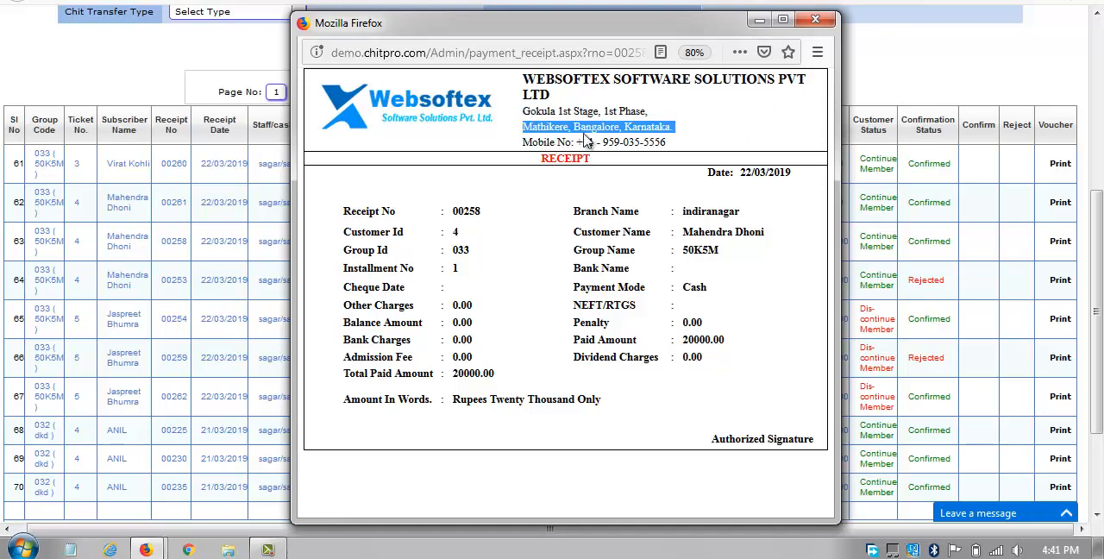
{"action": "left_click_drag", "start_coordinate": [522, 147], "coordinate": [668, 145]}
{"action": "left_click", "coordinate": [747, 133]}
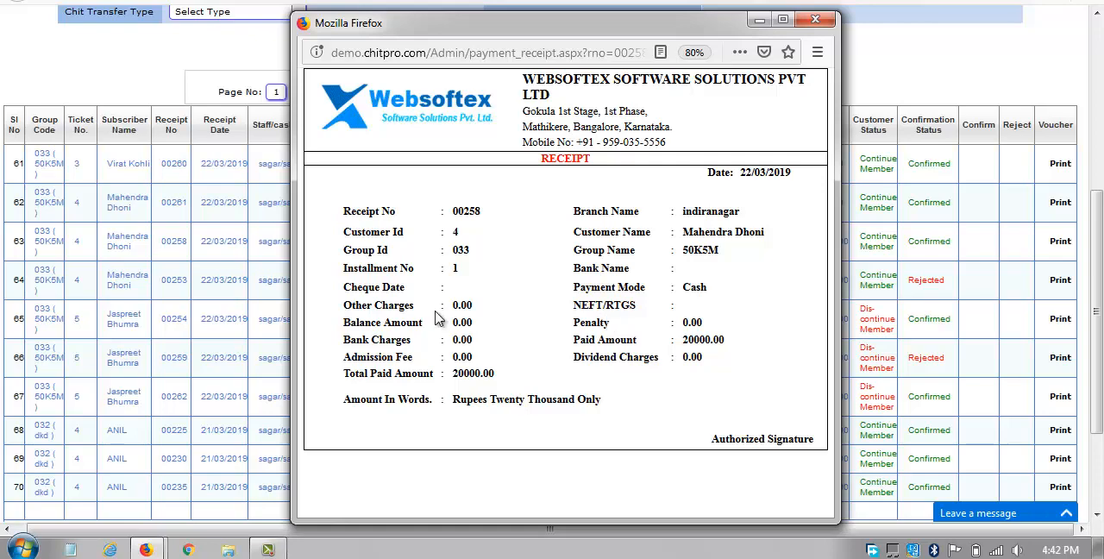
{"action": "left_click", "coordinate": [815, 19]}
Open the entry form for a new auction intimation.
{"action": "scroll", "coordinate": [776, 343], "scroll_direction": "up", "scroll_amount": 5}
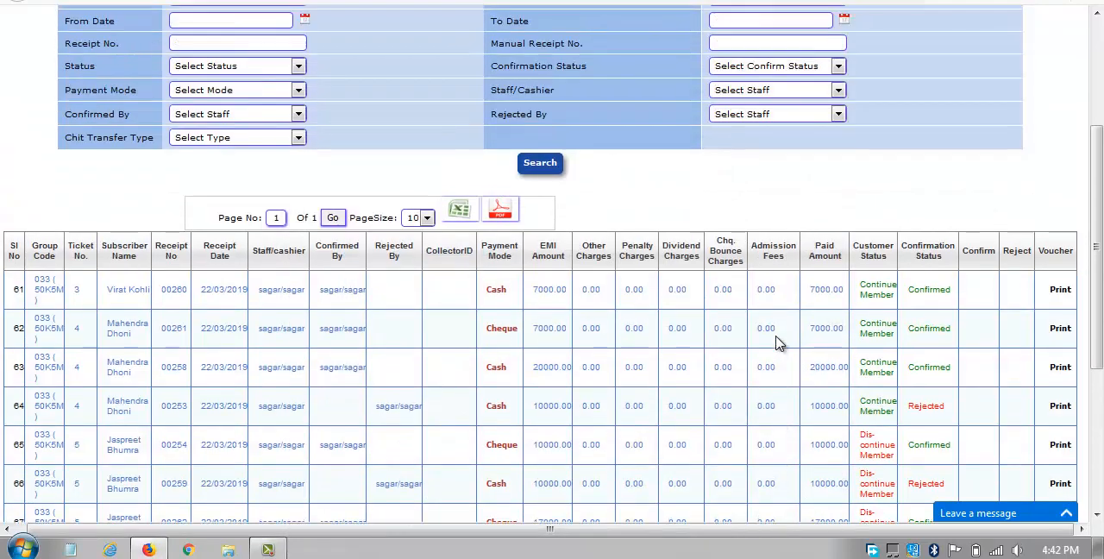
{"action": "mouse_move", "coordinate": [410, 88]}
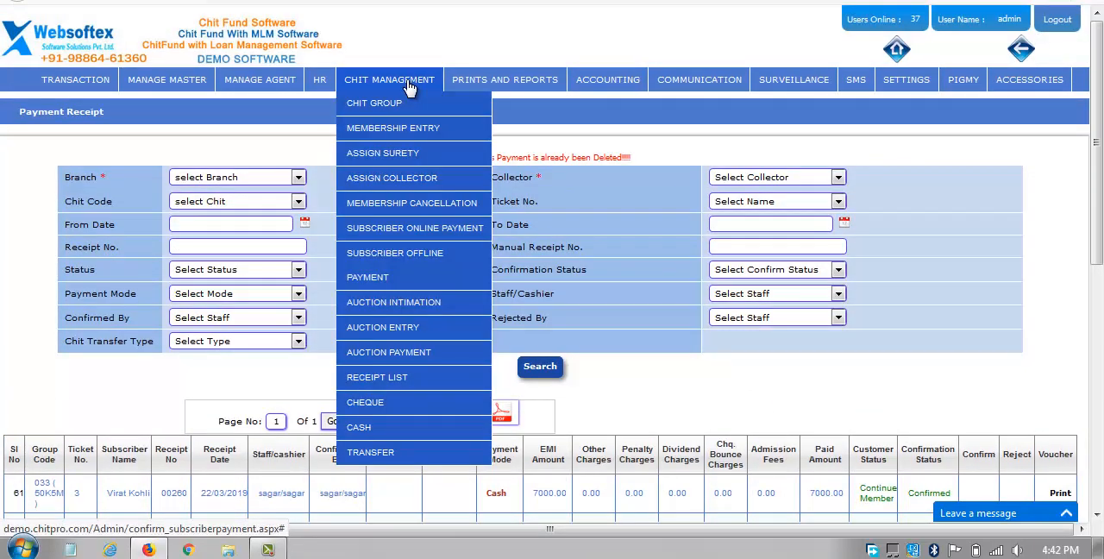
{"action": "mouse_move", "coordinate": [417, 256]}
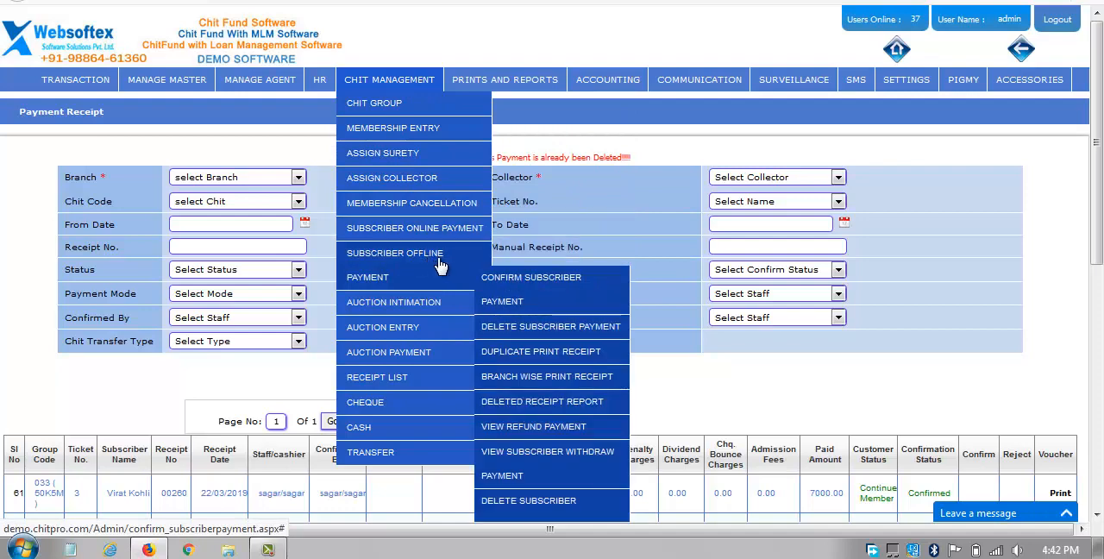
{"action": "mouse_move", "coordinate": [428, 303]}
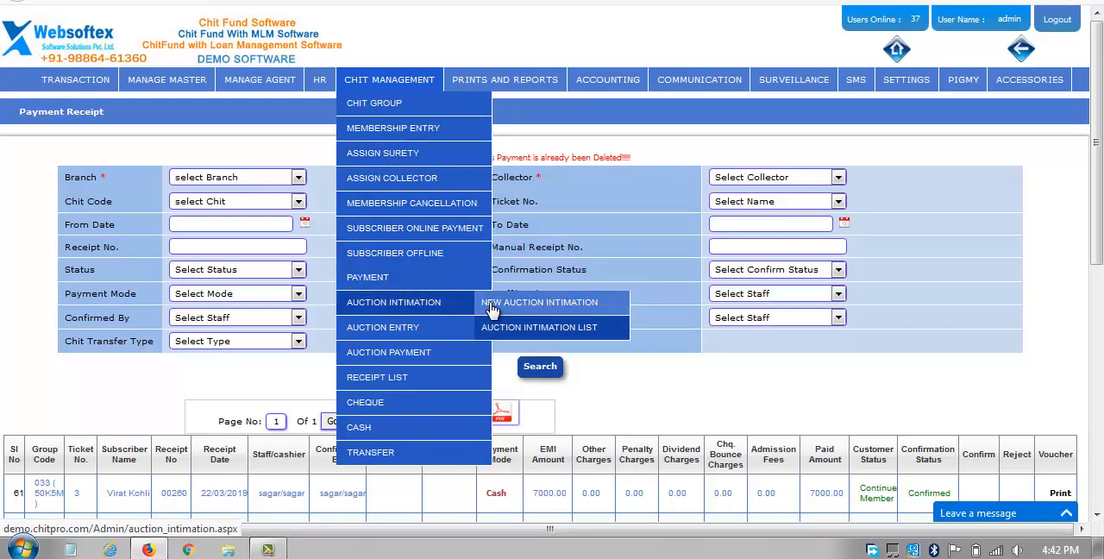
{"action": "left_click", "coordinate": [490, 307]}
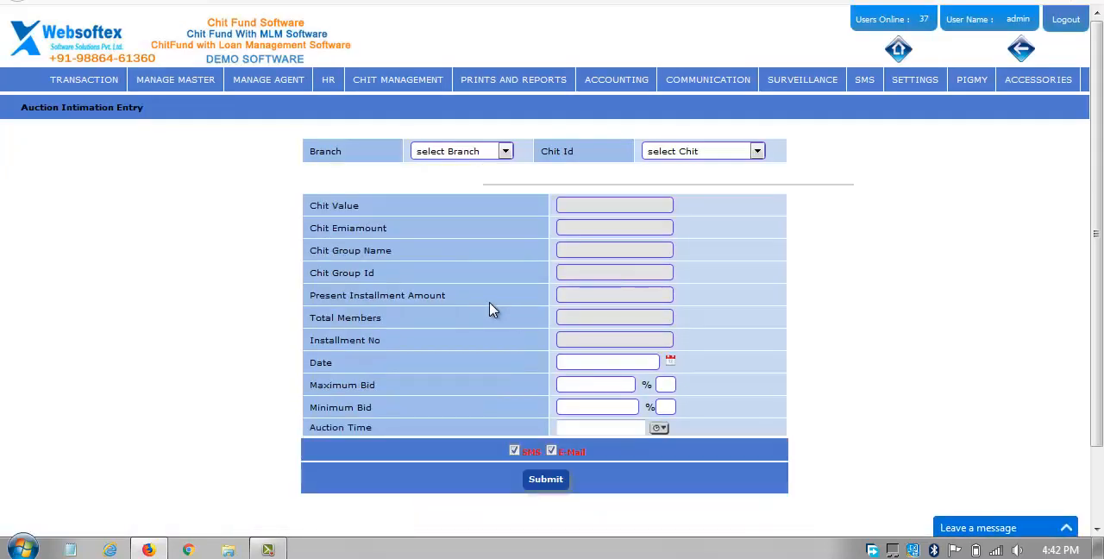
Select the BENGALURU branch and the 10K5M_NRL chit for the auction intimation.
{"action": "left_click", "coordinate": [465, 153]}
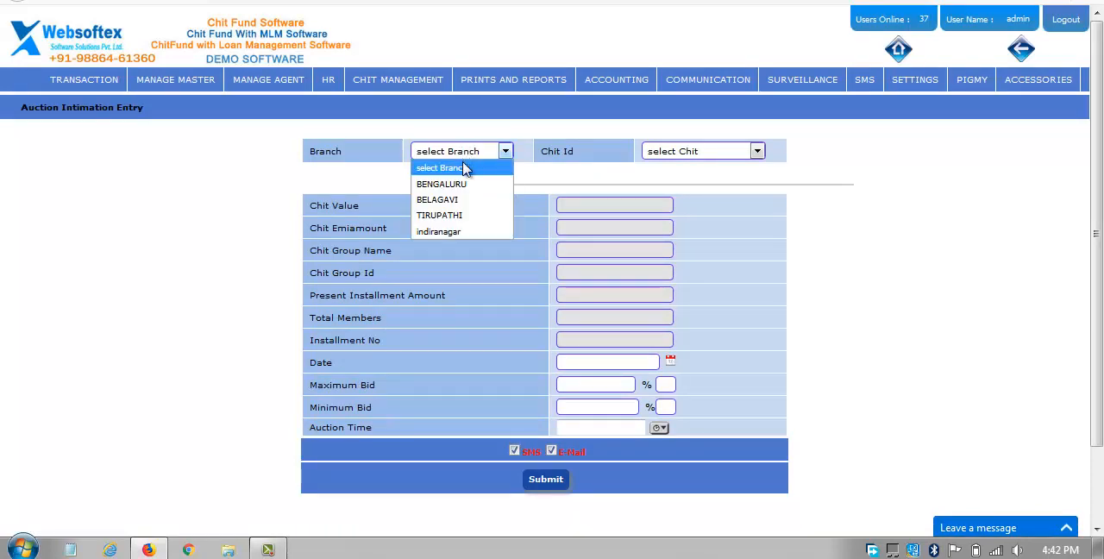
{"action": "left_click", "coordinate": [465, 185]}
{"action": "left_click", "coordinate": [712, 154]}
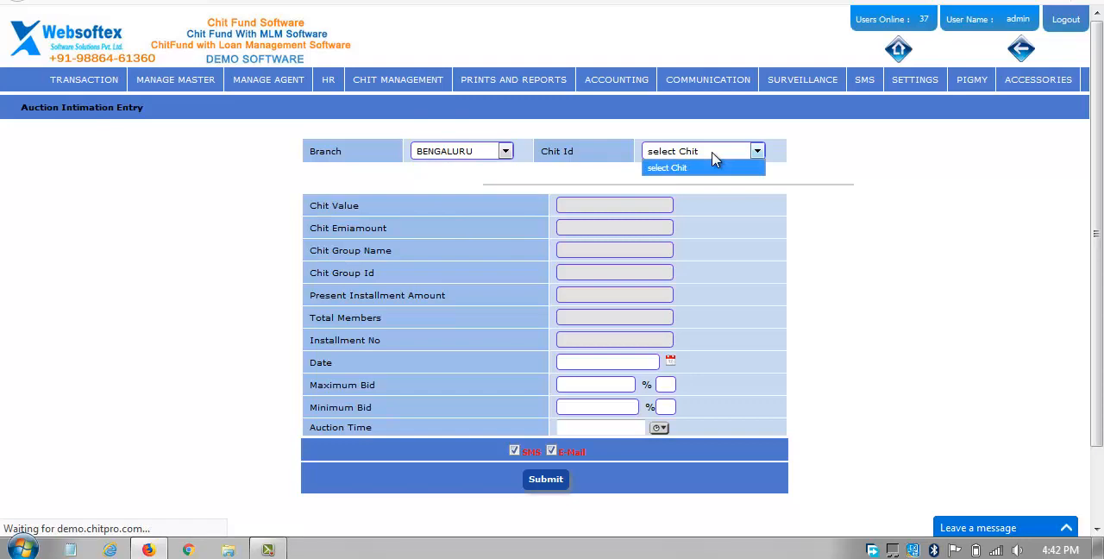
{"action": "left_click", "coordinate": [712, 157]}
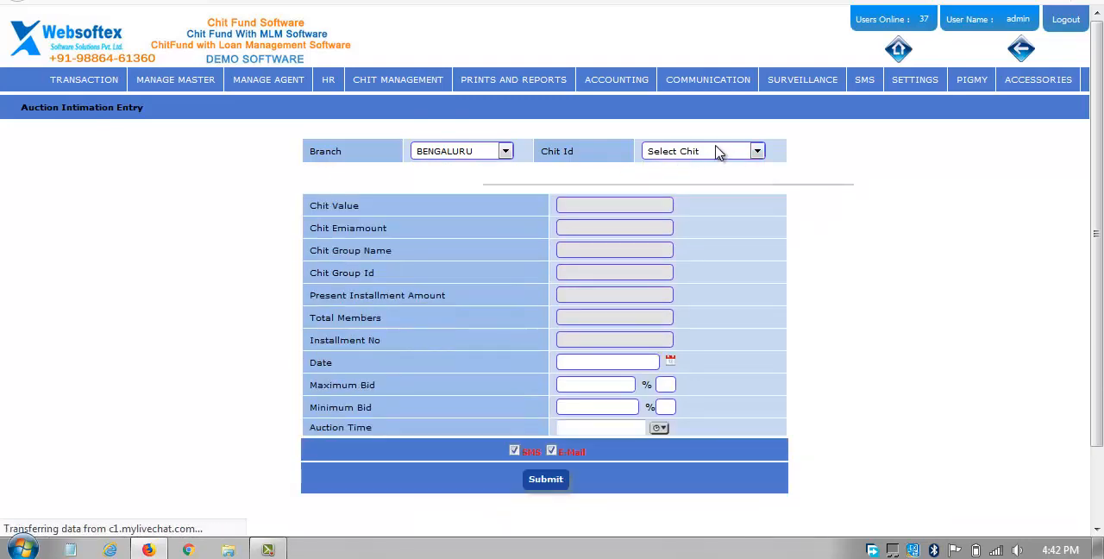
{"action": "left_click", "coordinate": [719, 152]}
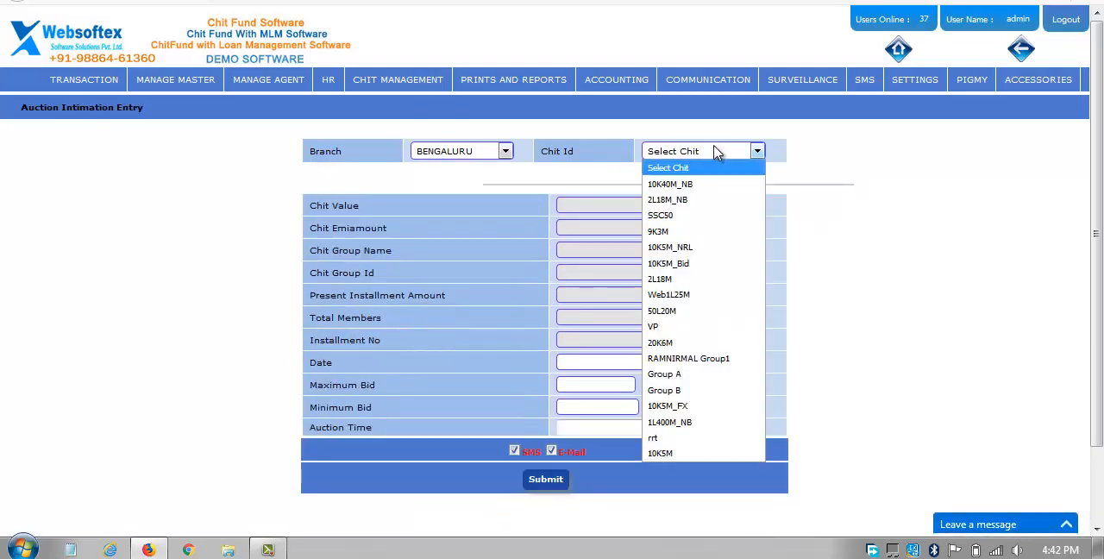
{"action": "left_click", "coordinate": [709, 248]}
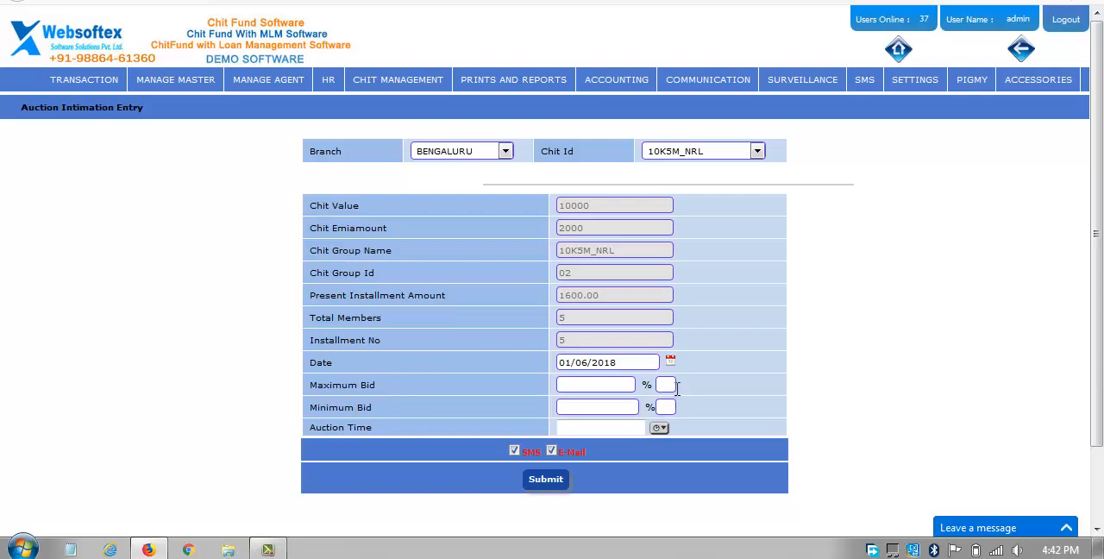
Set the maximum bid to 35 %, the minimum bid to 5 % and the auction time to 12:30 pm.
{"action": "left_click", "coordinate": [750, 390]}
{"action": "left_click", "coordinate": [821, 411]}
{"action": "left_click", "coordinate": [660, 430]}
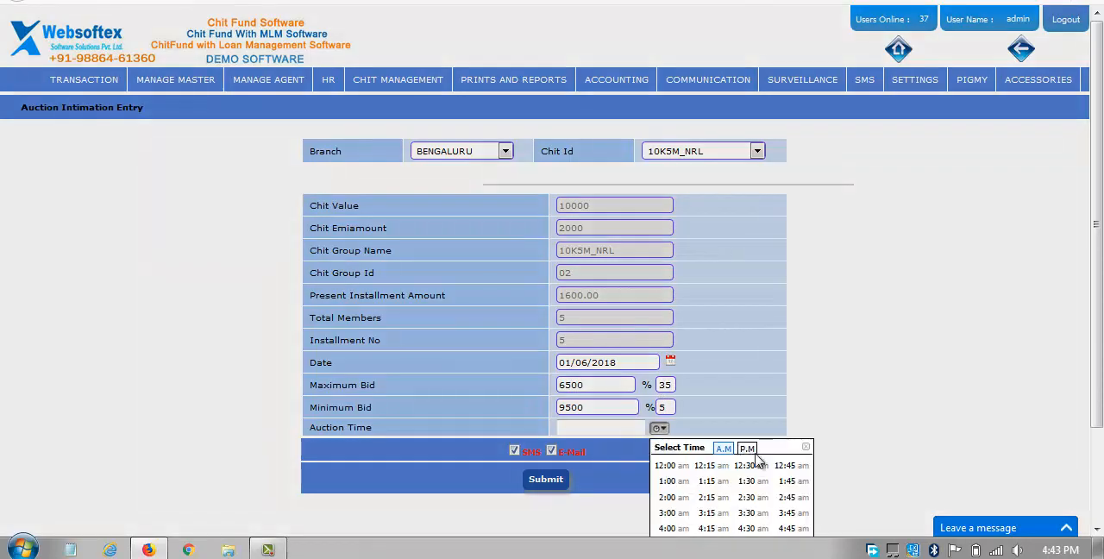
{"action": "left_click", "coordinate": [746, 467]}
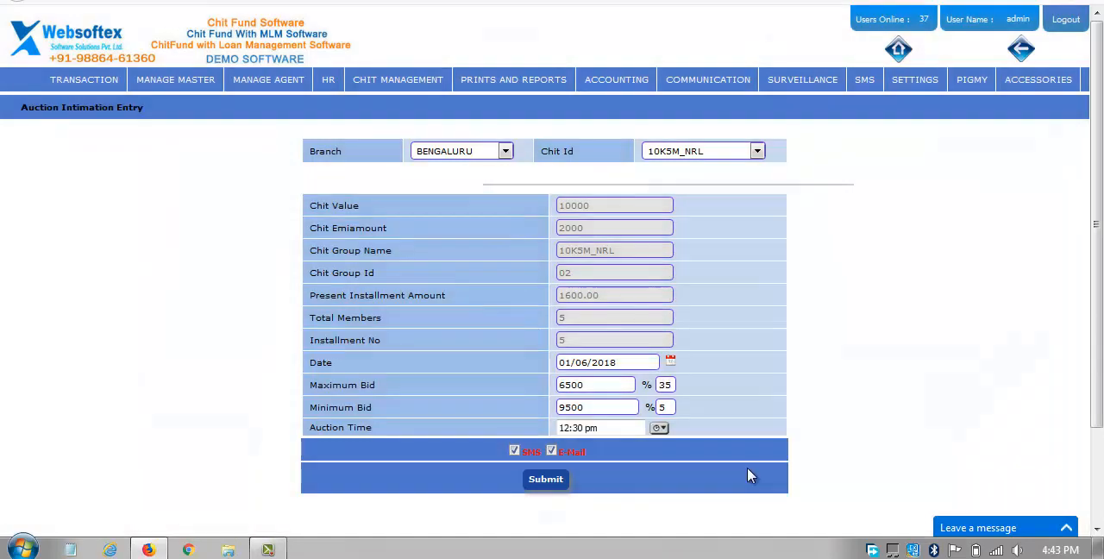
View the auction intimation's date calendar, close it without choosing another date, and look over the filled form.
{"action": "left_click", "coordinate": [671, 362]}
{"action": "left_click", "coordinate": [804, 354]}
{"action": "scroll", "coordinate": [800, 354], "scroll_direction": "down", "scroll_amount": 3}
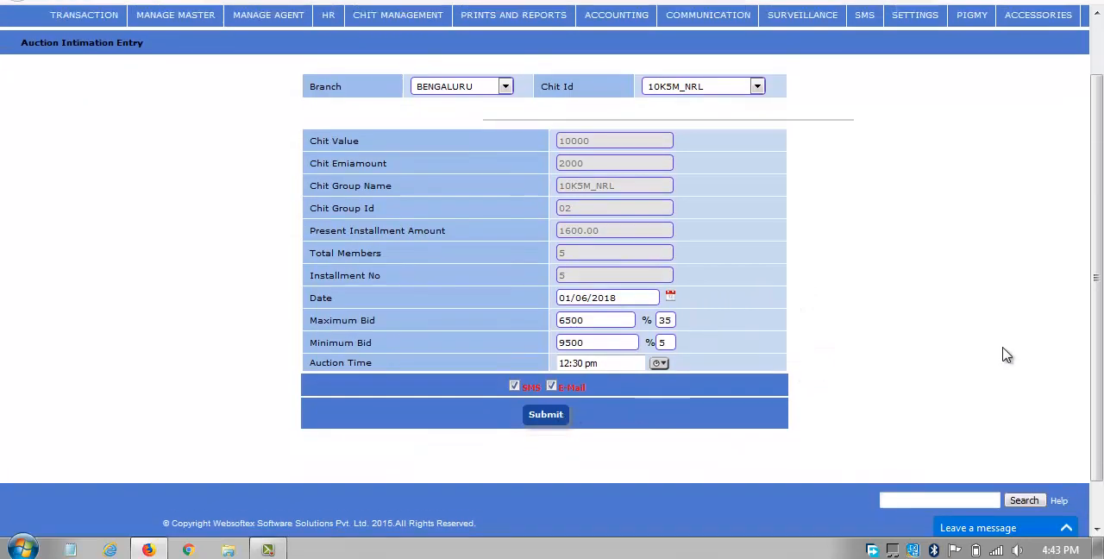
{"action": "scroll", "coordinate": [1007, 354], "scroll_direction": "up", "scroll_amount": 3}
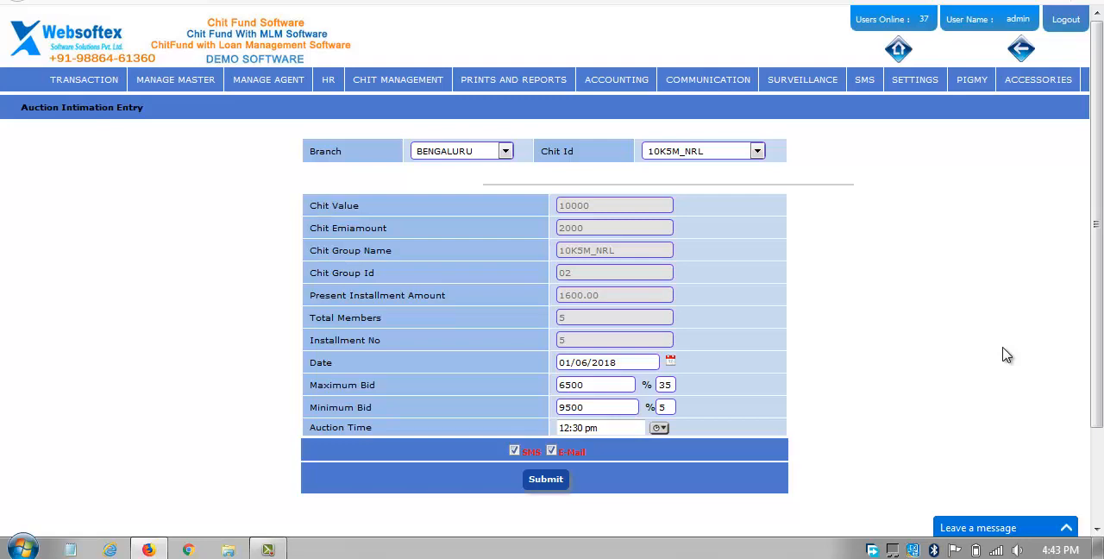
Open the Generate Auction form and select the BENGALURU branch and the 10K5M_NRL chit group.
{"action": "mouse_move", "coordinate": [431, 80]}
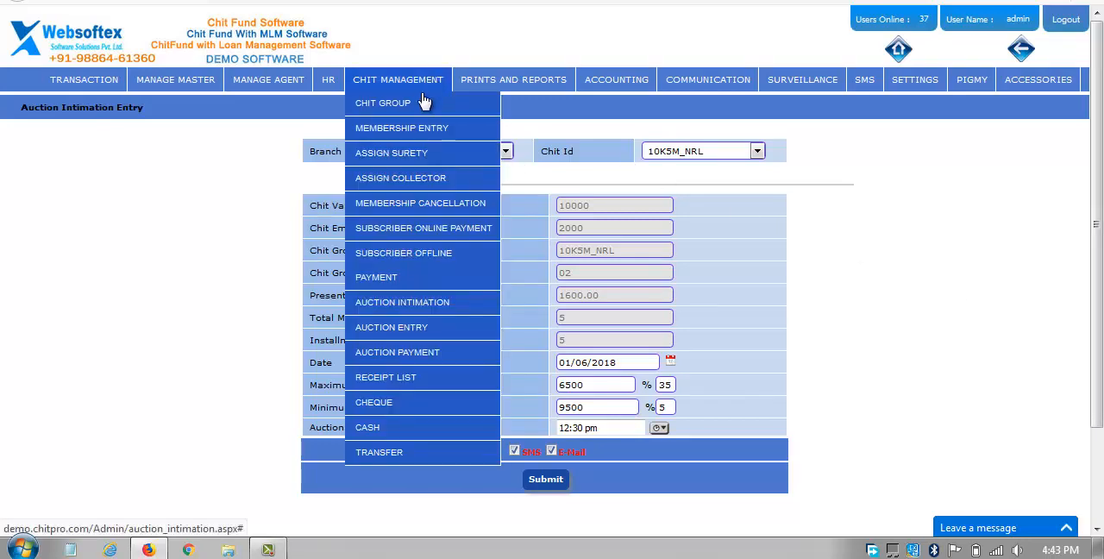
{"action": "mouse_move", "coordinate": [405, 309]}
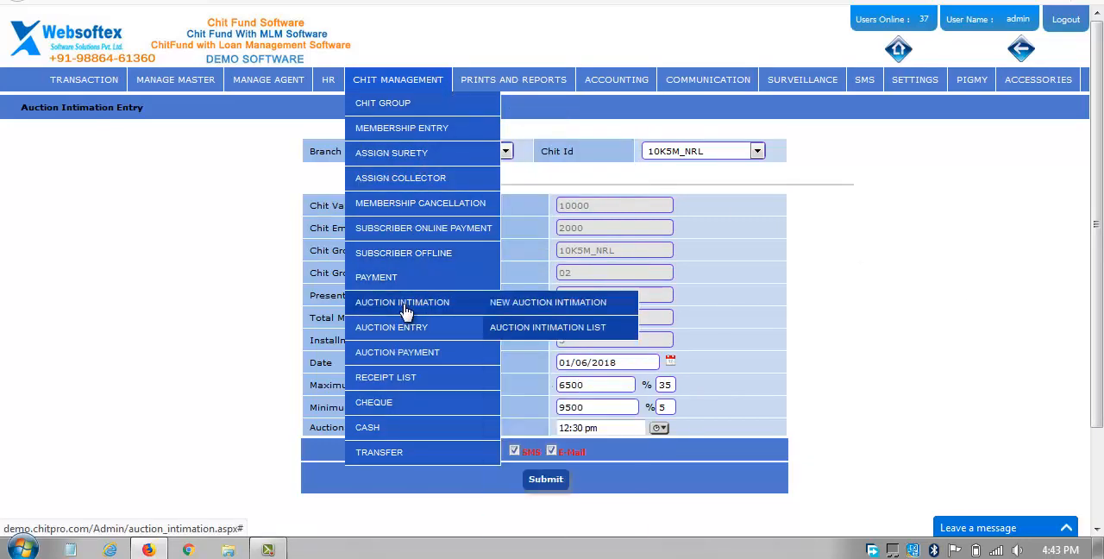
{"action": "mouse_move", "coordinate": [414, 334]}
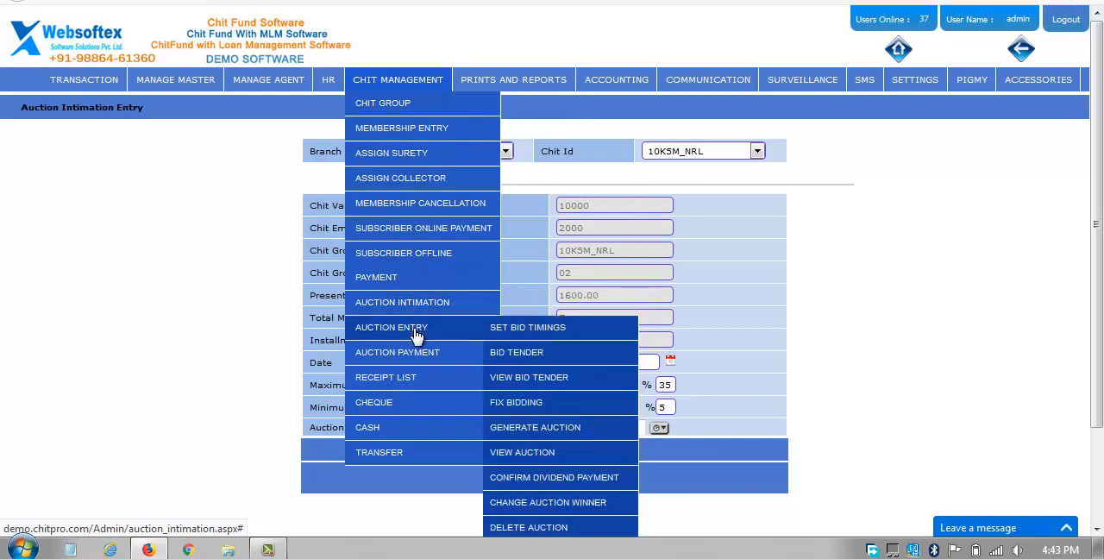
{"action": "left_click", "coordinate": [525, 427]}
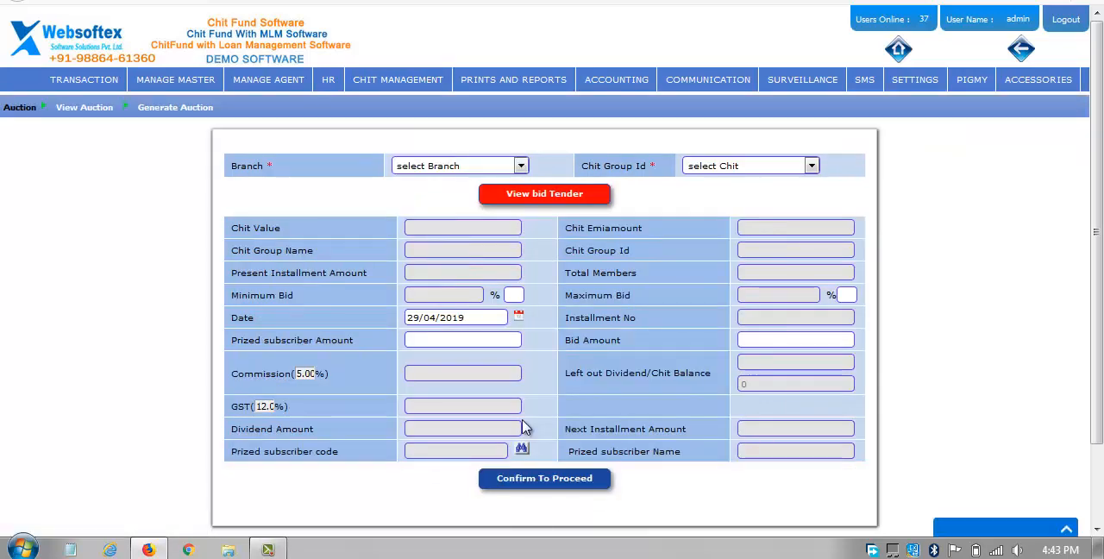
{"action": "left_click", "coordinate": [444, 167]}
{"action": "left_click", "coordinate": [441, 200]}
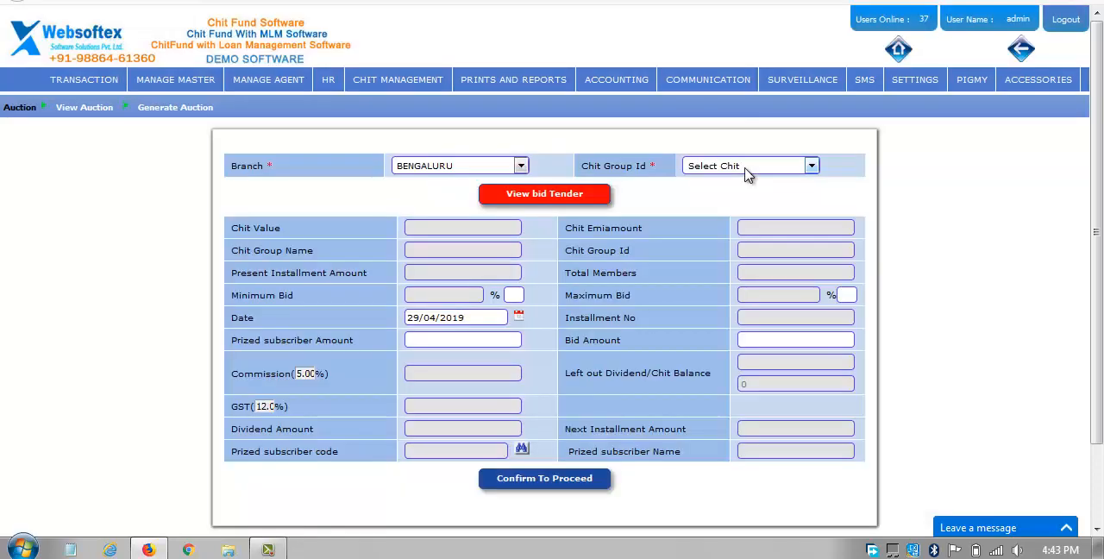
{"action": "left_click", "coordinate": [747, 169]}
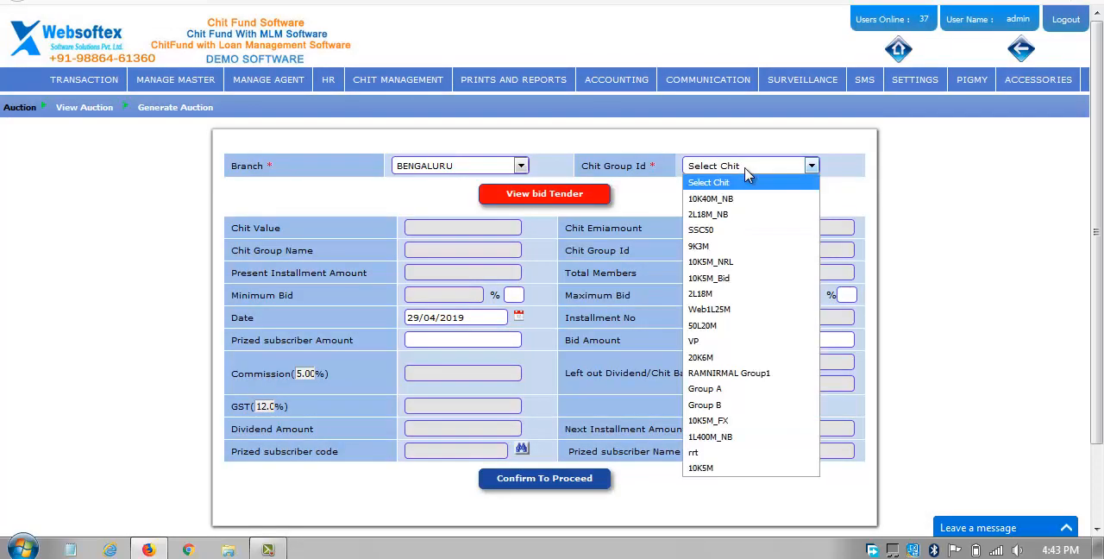
{"action": "left_click", "coordinate": [762, 262]}
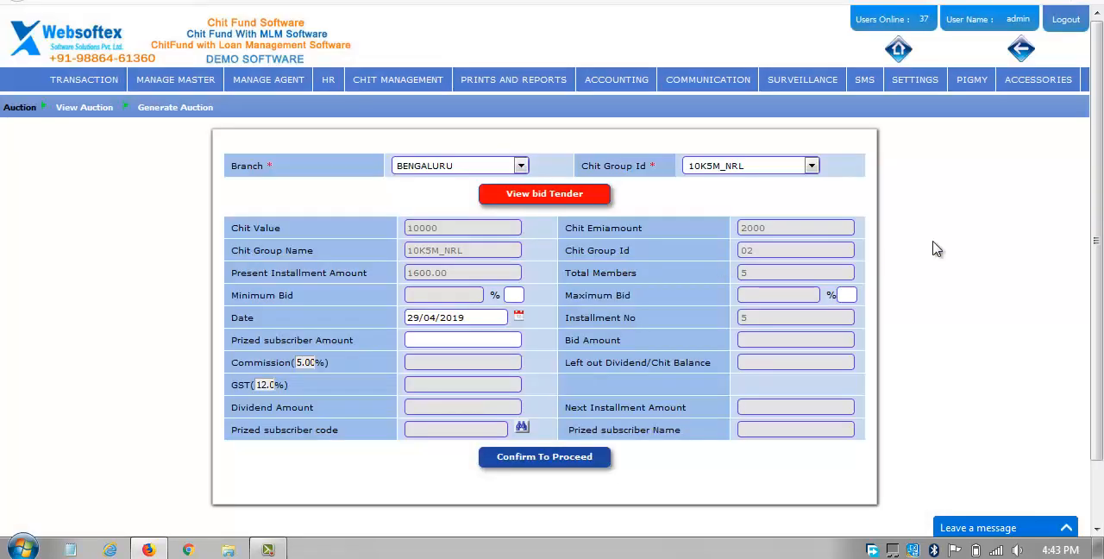
Set the auction date to 29/04/2019 and the prized subscriber amount to 9500.
{"action": "left_click", "coordinate": [518, 317]}
{"action": "left_click", "coordinate": [604, 332]}
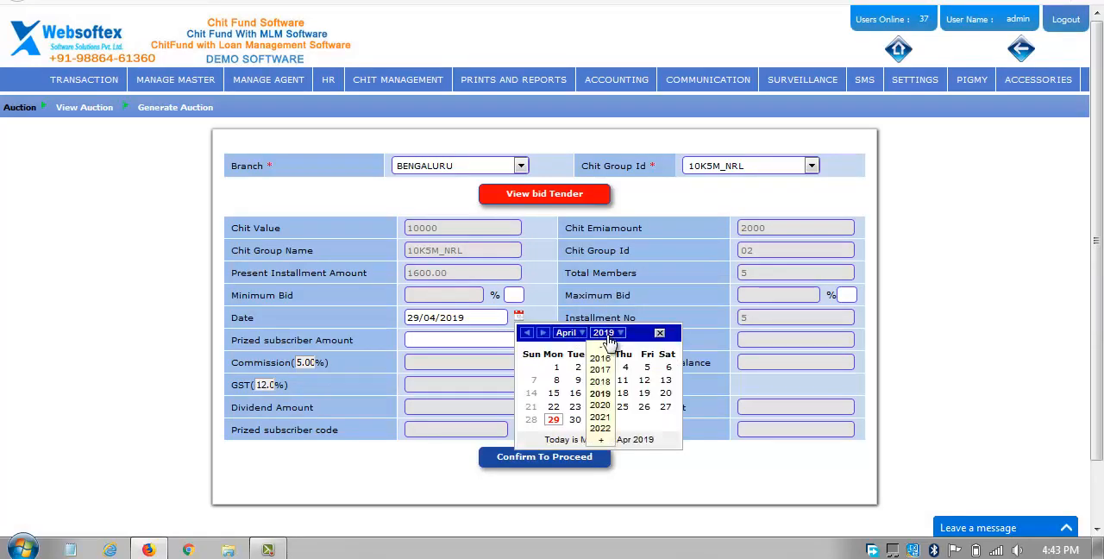
{"action": "left_click", "coordinate": [606, 394]}
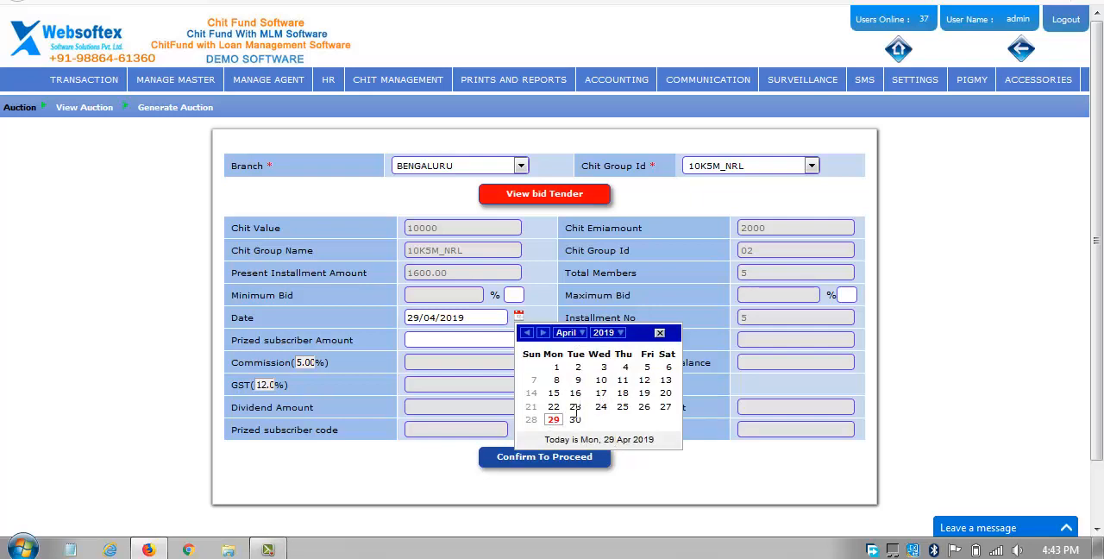
{"action": "left_click", "coordinate": [552, 419]}
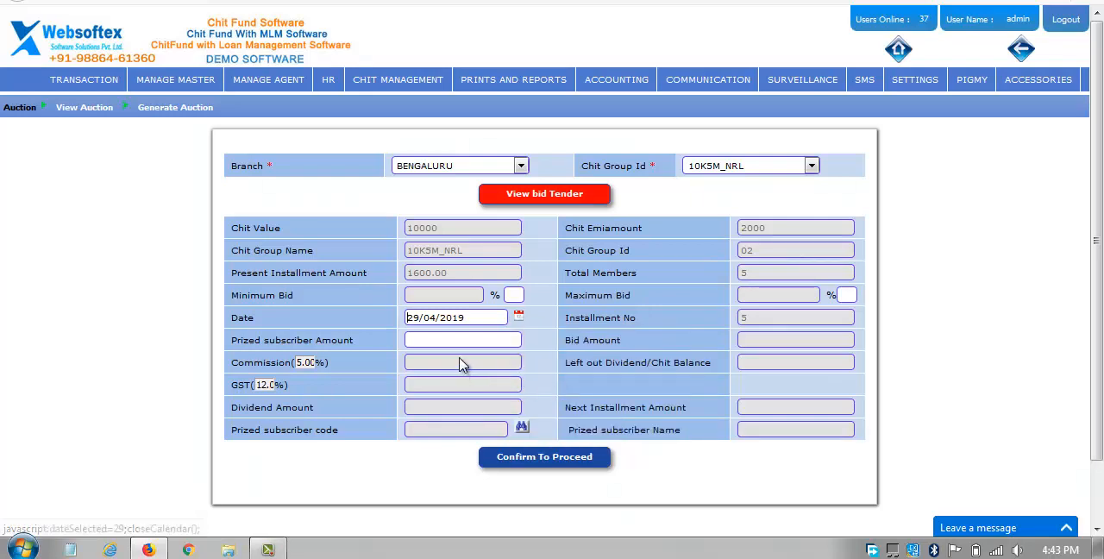
Pick the listed chit customer as the prized subscriber, confirm to proceed and review the auction details without submitting them.
{"action": "left_click", "coordinate": [694, 342]}
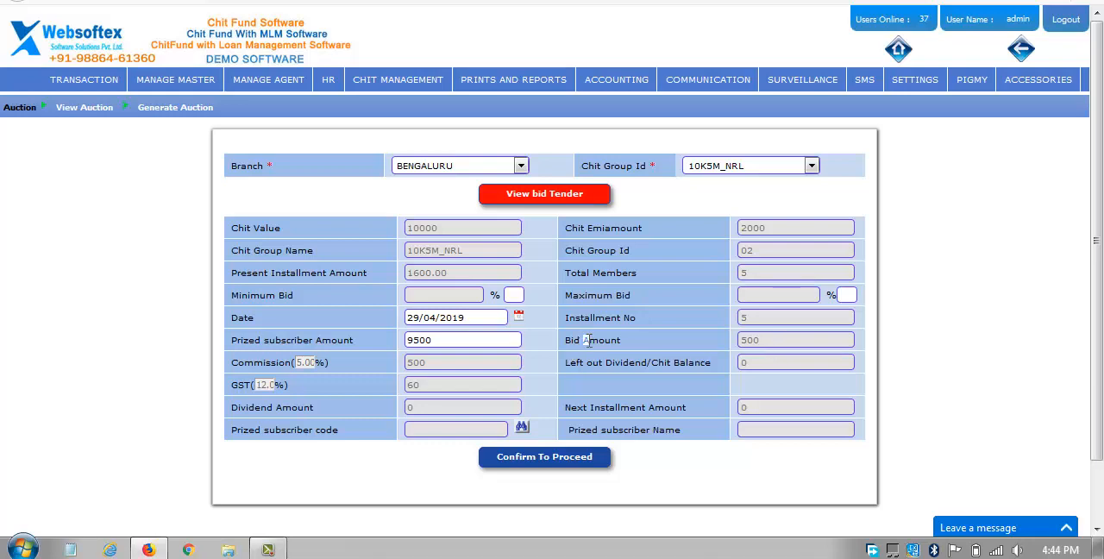
{"action": "double_click", "coordinate": [586, 339]}
{"action": "left_click", "coordinate": [523, 428]}
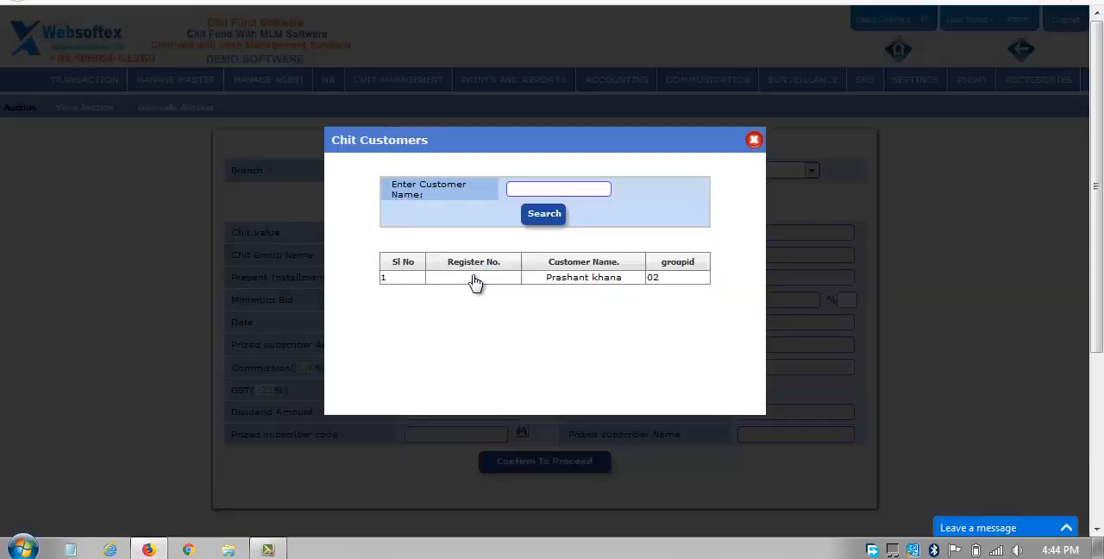
{"action": "left_click", "coordinate": [475, 281]}
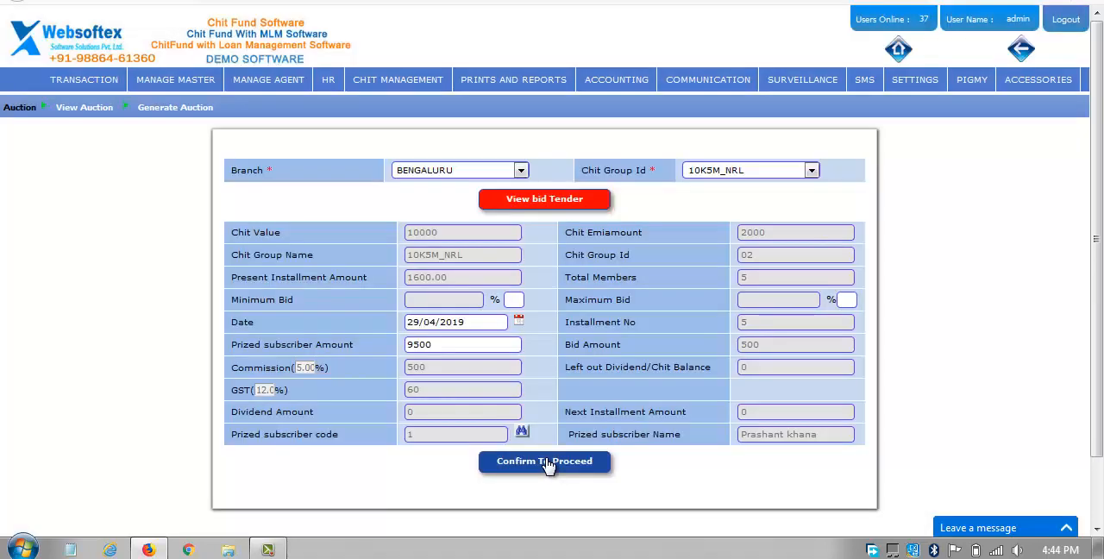
{"action": "left_click", "coordinate": [545, 454]}
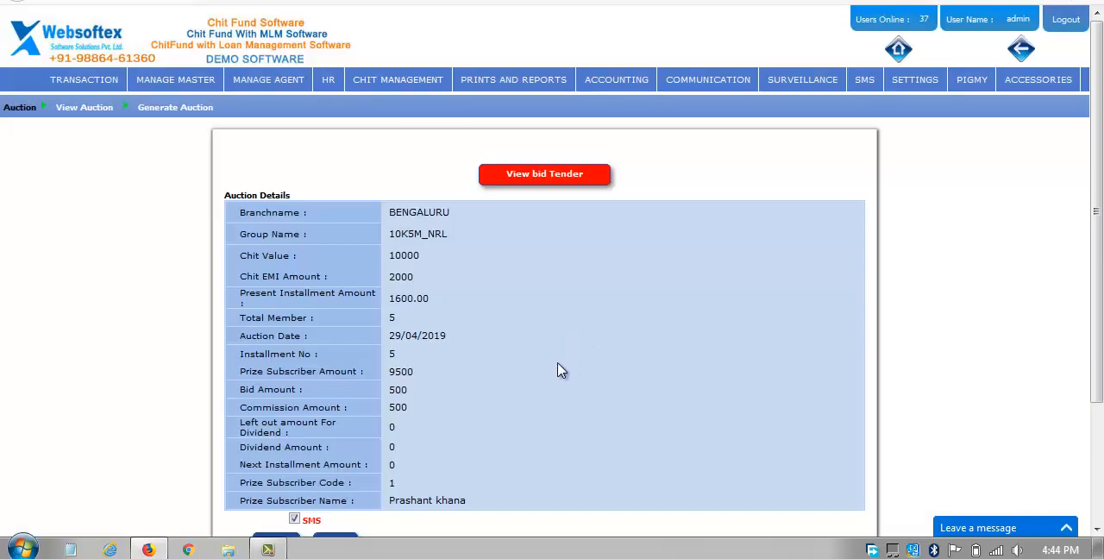
{"action": "scroll", "coordinate": [557, 398], "scroll_direction": "down", "scroll_amount": 2}
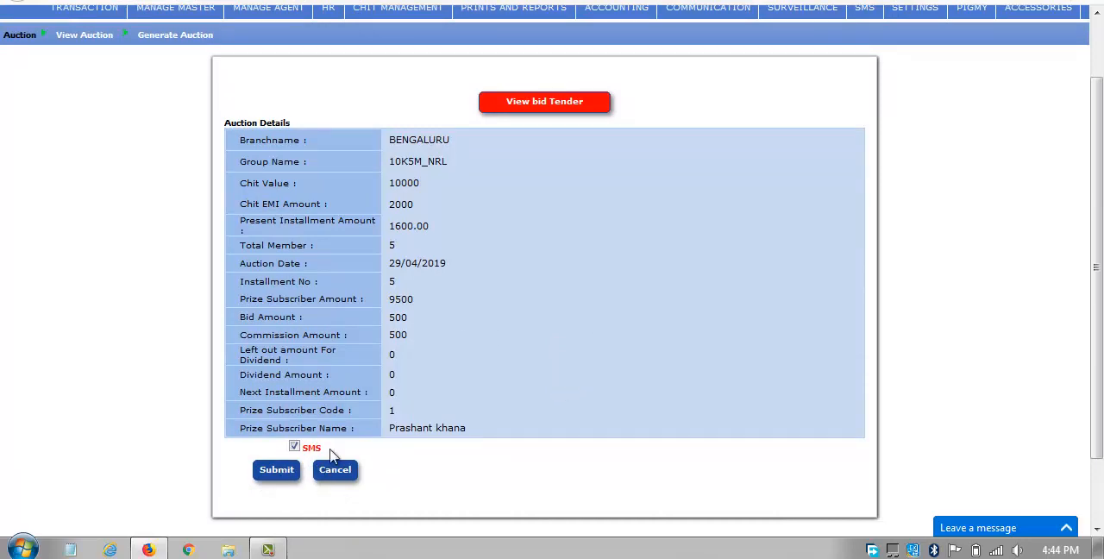
{"action": "scroll", "coordinate": [677, 362], "scroll_direction": "up", "scroll_amount": 2}
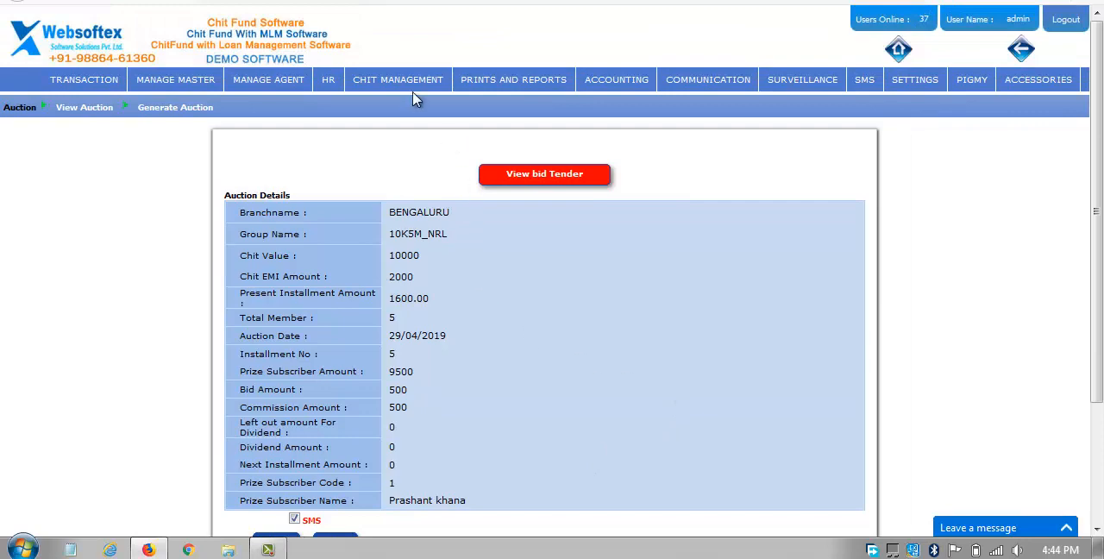
Dismiss the Windows color scheme prompt and open the Prized Subscriber Payment form.
{"action": "mouse_move", "coordinate": [377, 90]}
{"action": "mouse_move", "coordinate": [106, 90]}
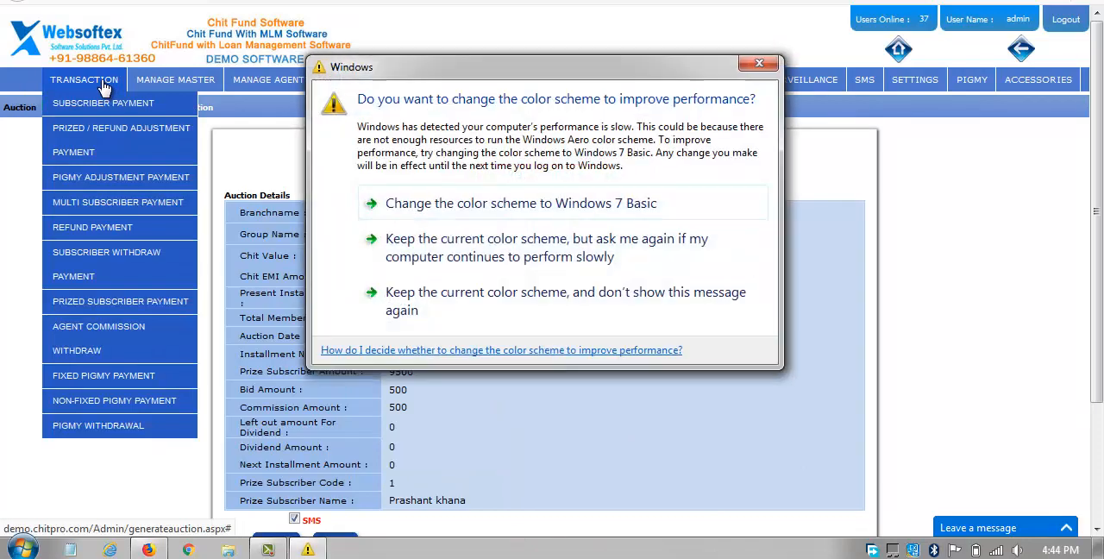
{"action": "left_click", "coordinate": [762, 67]}
{"action": "mouse_move", "coordinate": [84, 79]}
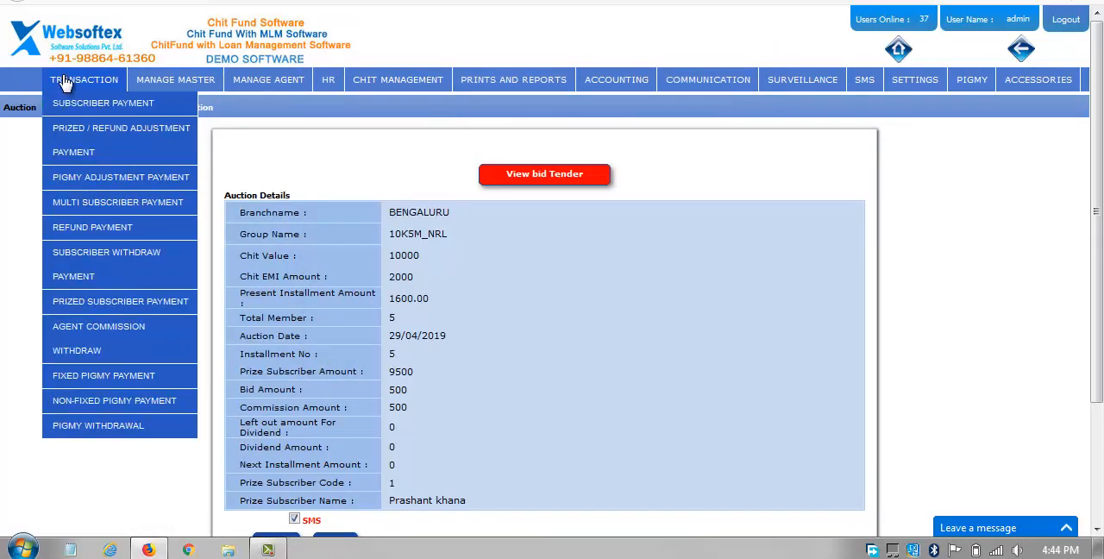
{"action": "left_click", "coordinate": [89, 306]}
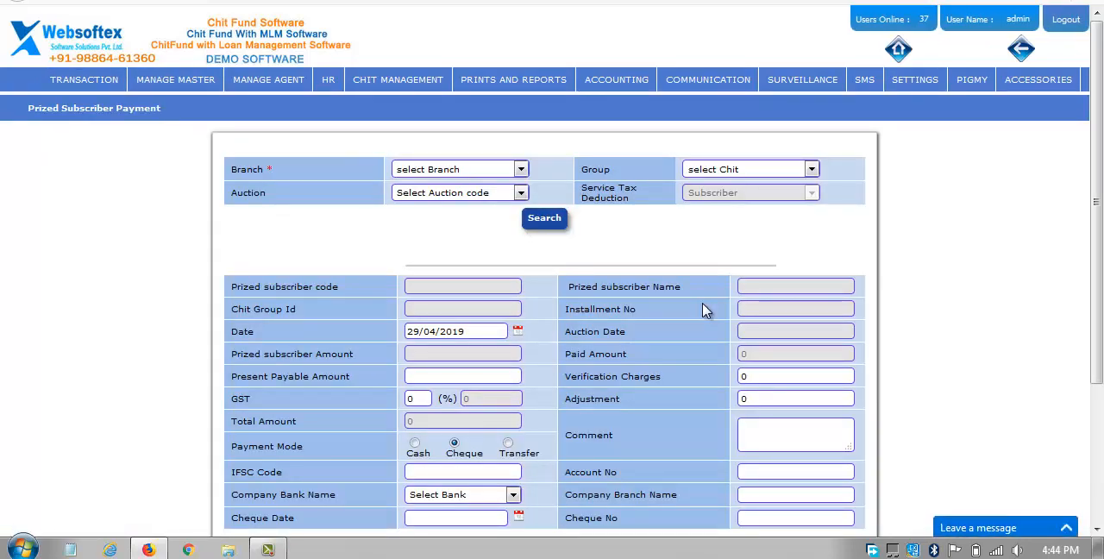
Load the prized subscriber payment details for the BENGALURU branch, group 10K5M_NRL and auction AC4/2.
{"action": "left_click", "coordinate": [467, 172]}
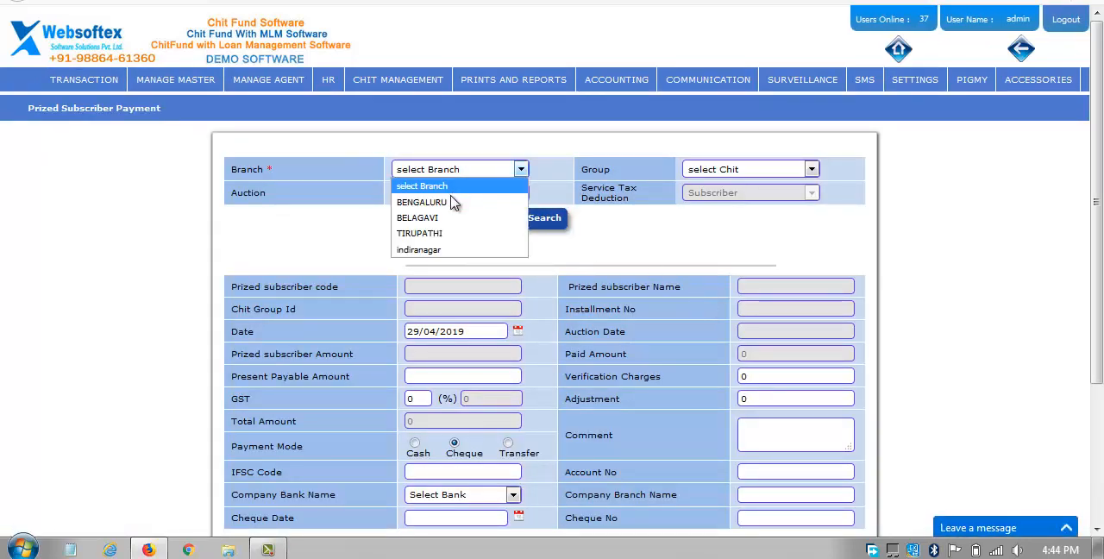
{"action": "left_click", "coordinate": [472, 200]}
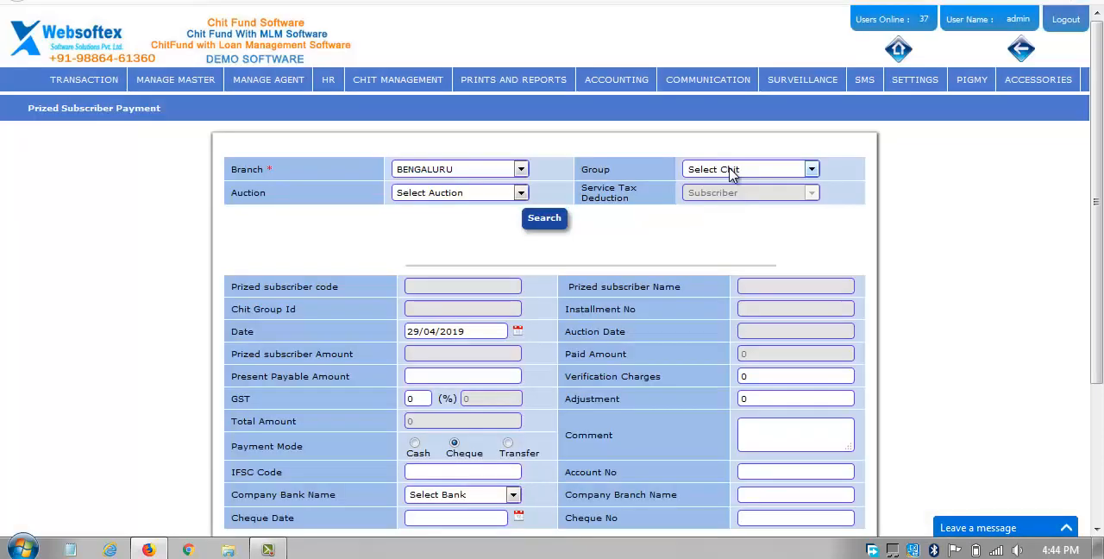
{"action": "left_click", "coordinate": [730, 172]}
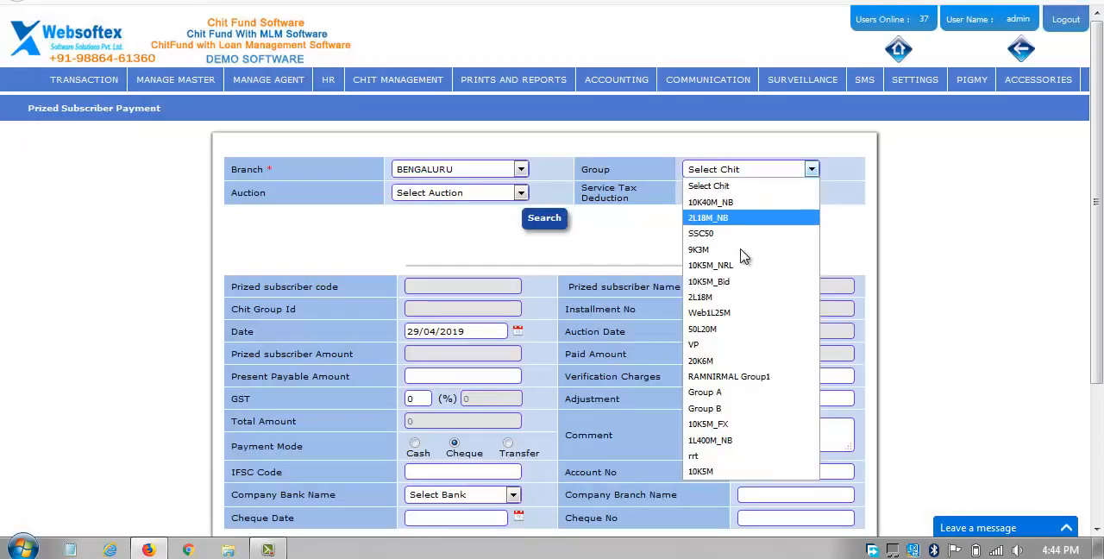
{"action": "left_click", "coordinate": [710, 265]}
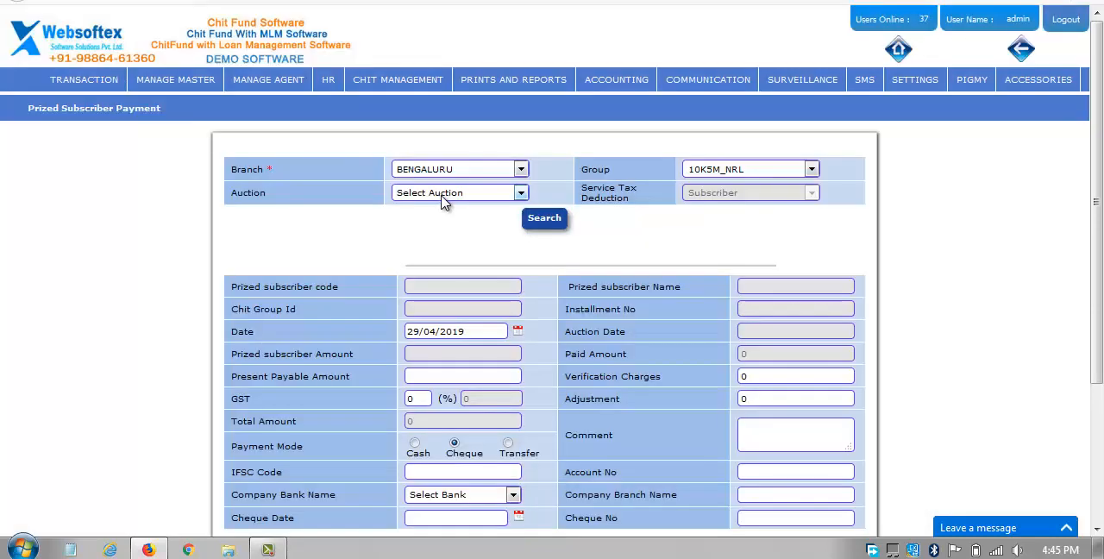
{"action": "left_click", "coordinate": [444, 195]}
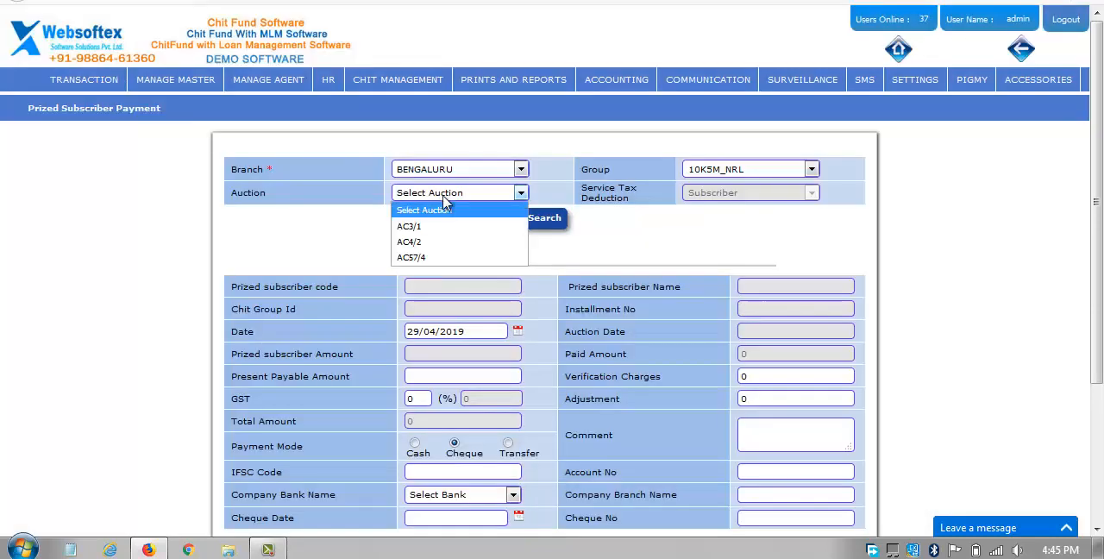
{"action": "left_click", "coordinate": [444, 246]}
{"action": "left_click", "coordinate": [543, 218]}
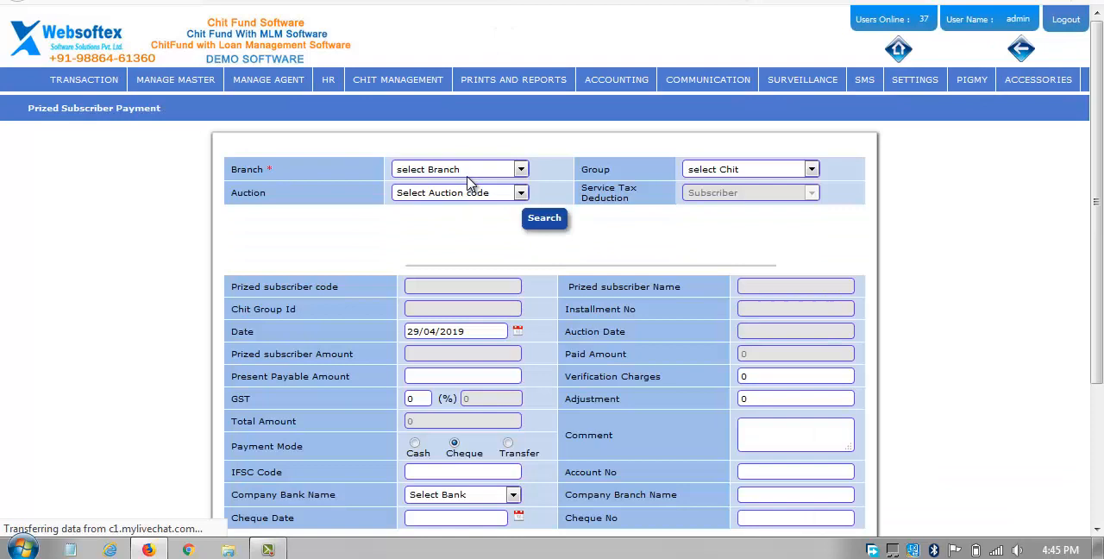
Load the prized subscriber payment details for the BENGALURU branch, group 10K5M_NRL and auction AC57/4.
{"action": "left_click", "coordinate": [459, 170]}
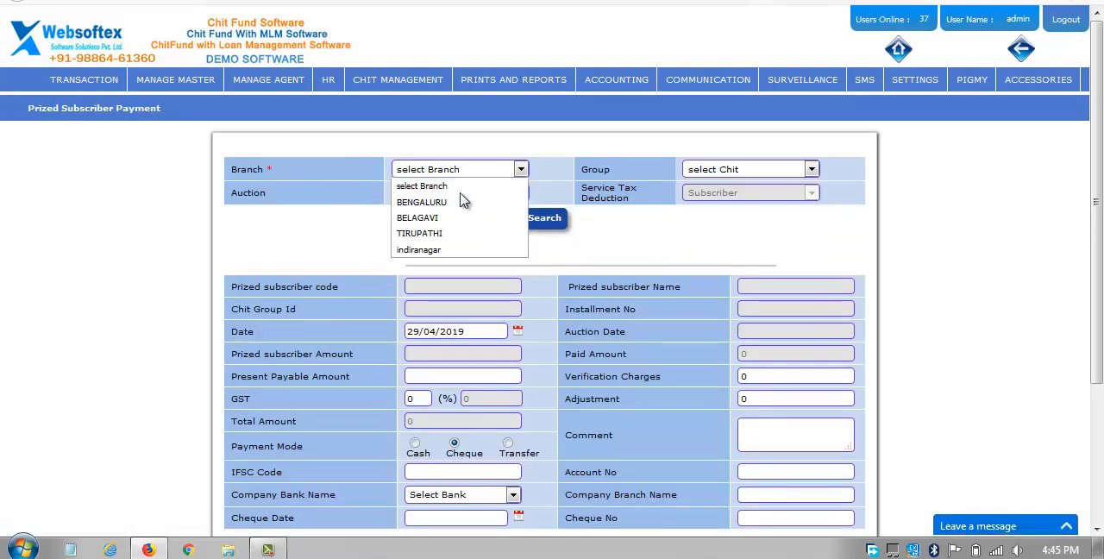
{"action": "left_click", "coordinate": [422, 201]}
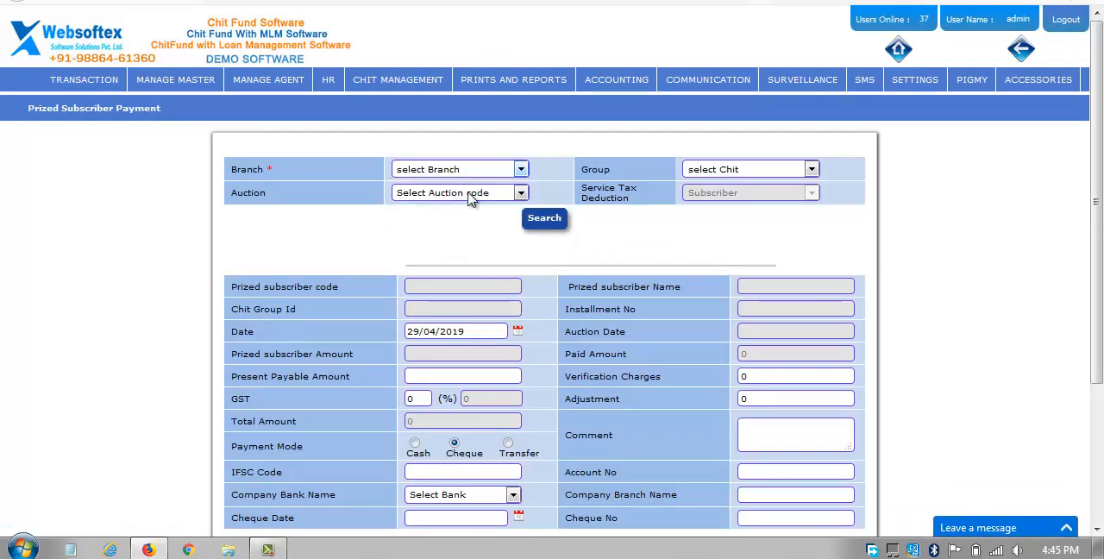
{"action": "left_click", "coordinate": [722, 172]}
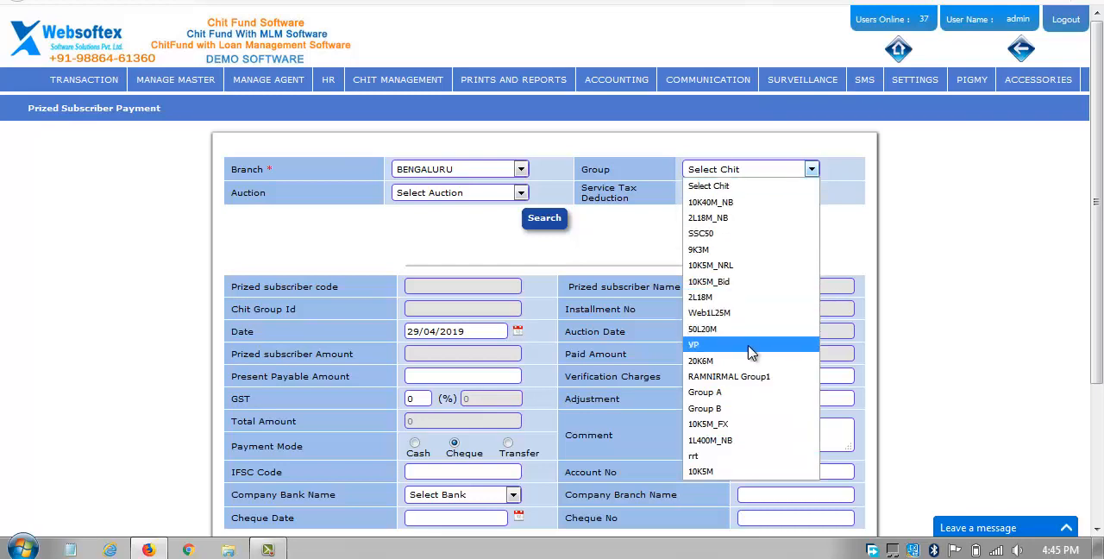
{"action": "left_click", "coordinate": [715, 266]}
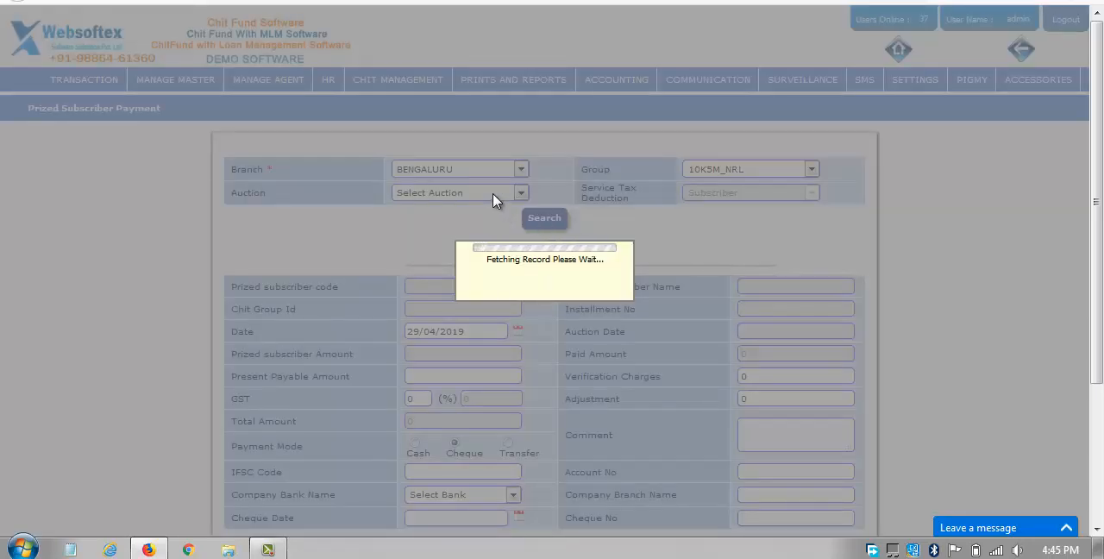
{"action": "left_click", "coordinate": [493, 195]}
{"action": "left_click", "coordinate": [493, 195]}
{"action": "left_click", "coordinate": [493, 194]}
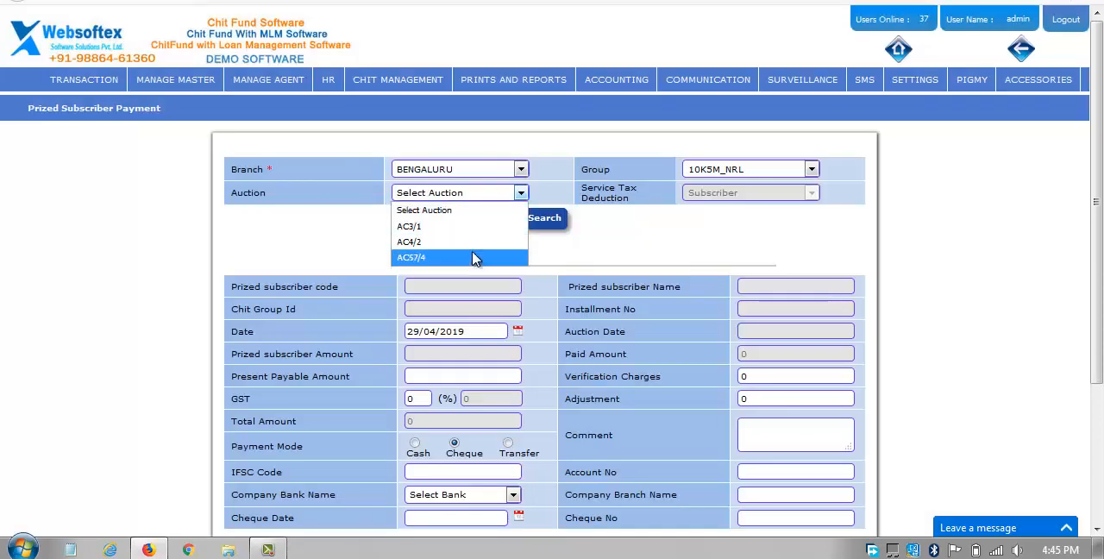
{"action": "left_click", "coordinate": [473, 258]}
{"action": "left_click", "coordinate": [544, 219]}
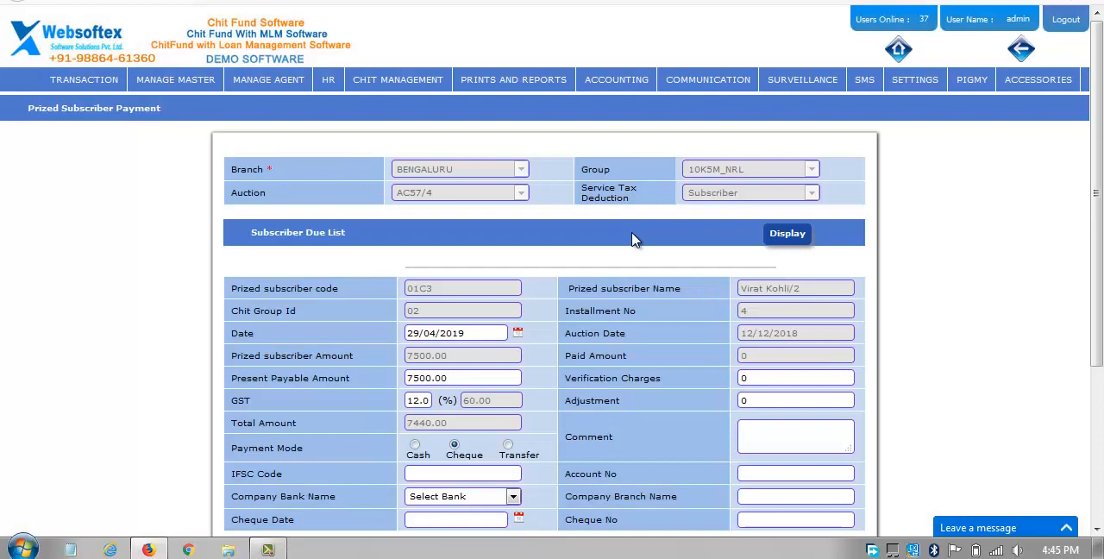
Display the Subscriber Due List, examine the balance and cumulative amounts, and hide the list again.
{"action": "left_click", "coordinate": [785, 244]}
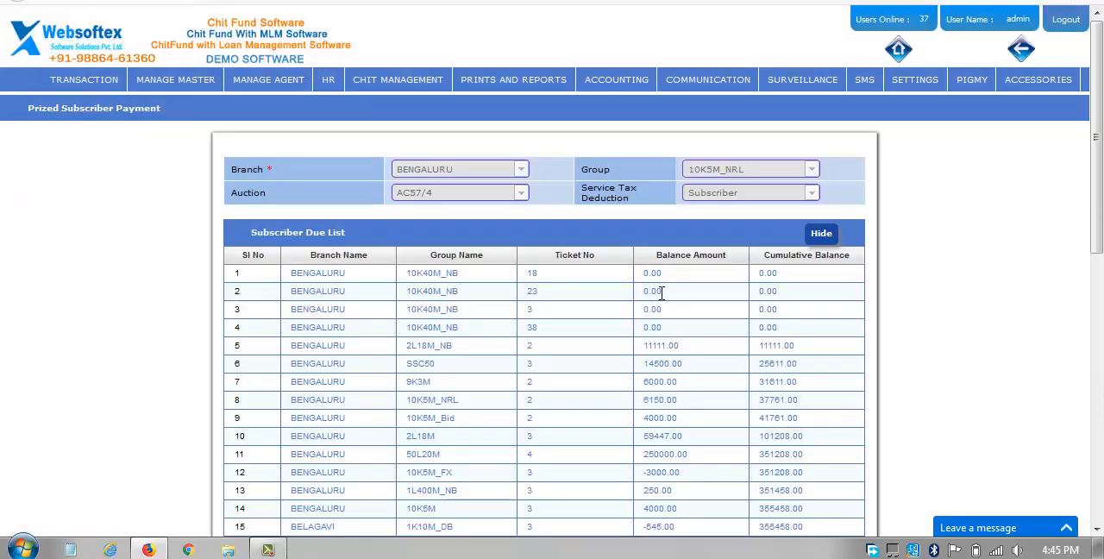
{"action": "scroll", "coordinate": [661, 290], "scroll_direction": "down", "scroll_amount": 2}
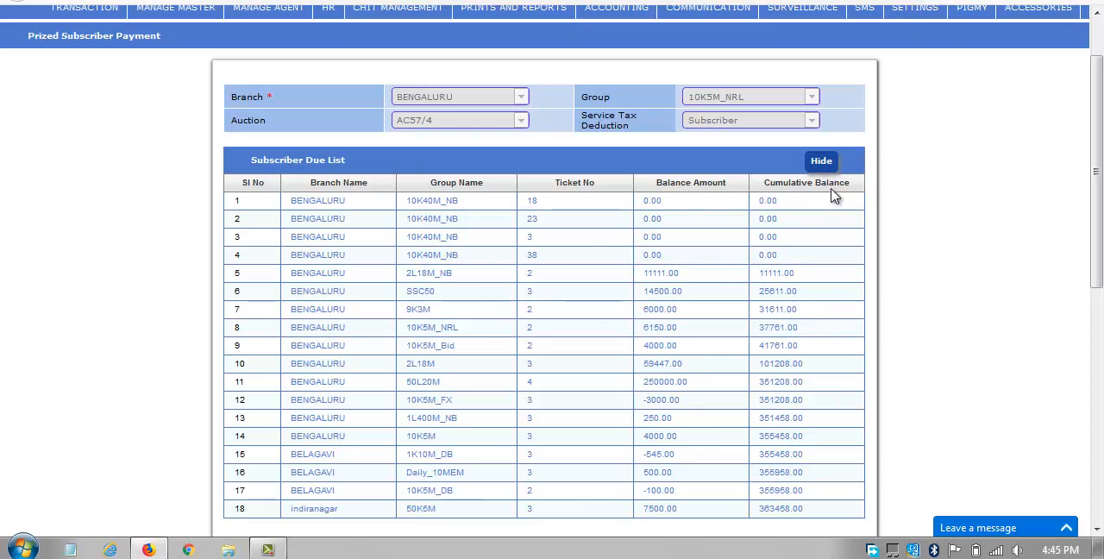
{"action": "left_click", "coordinate": [819, 164]}
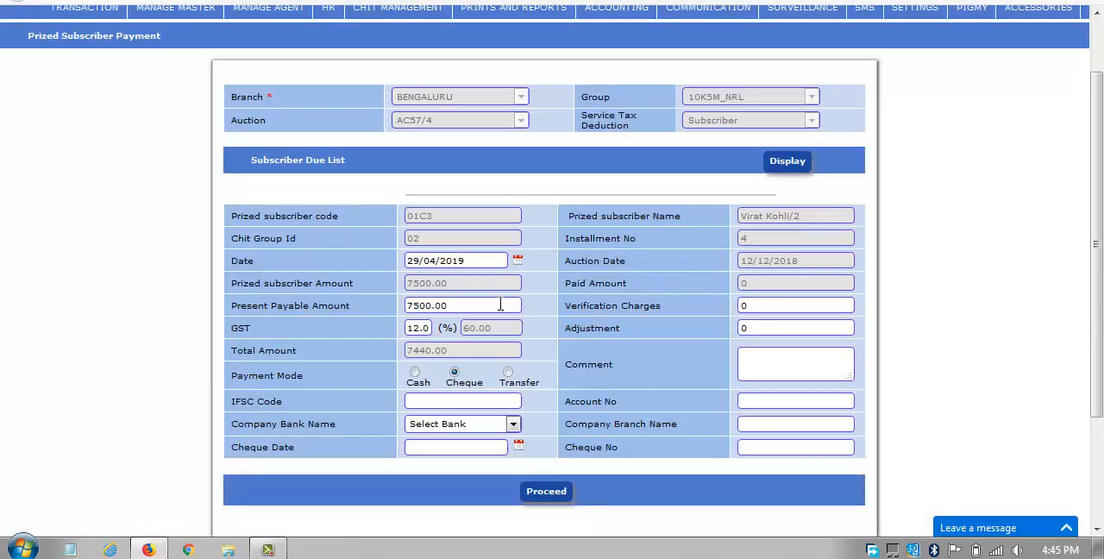
Set the payment date to 11/03/2019 using the calendar.
{"action": "left_click", "coordinate": [518, 261]}
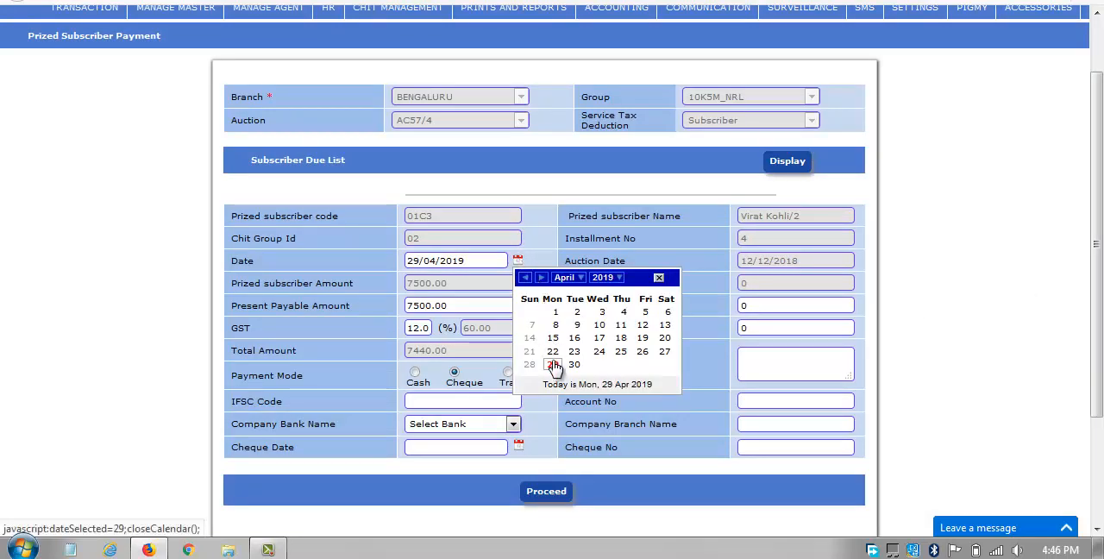
{"action": "left_click", "coordinate": [565, 277]}
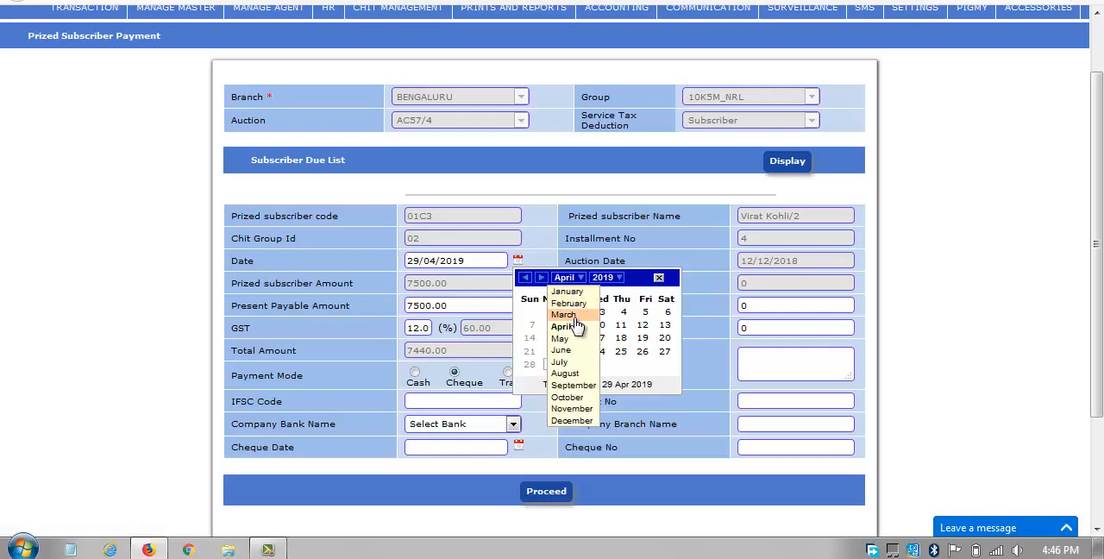
{"action": "left_click", "coordinate": [566, 316]}
{"action": "left_click", "coordinate": [560, 347]}
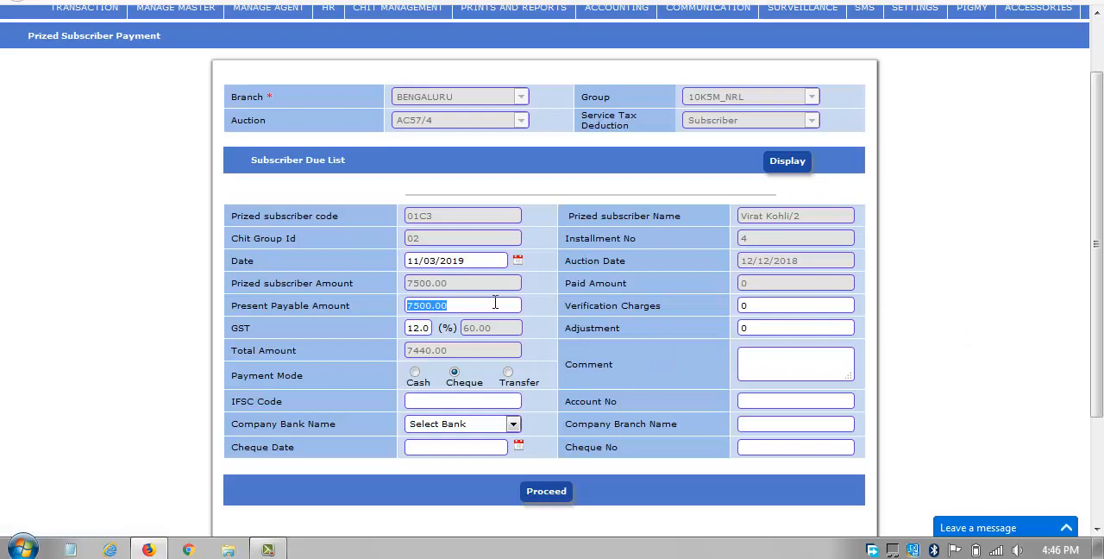
Set the present payable amount to 5000 and the adjustment to 2500, dismissing the Windows color scheme prompt.
{"action": "type", "text": "5"}
{"action": "left_click", "coordinate": [653, 371]}
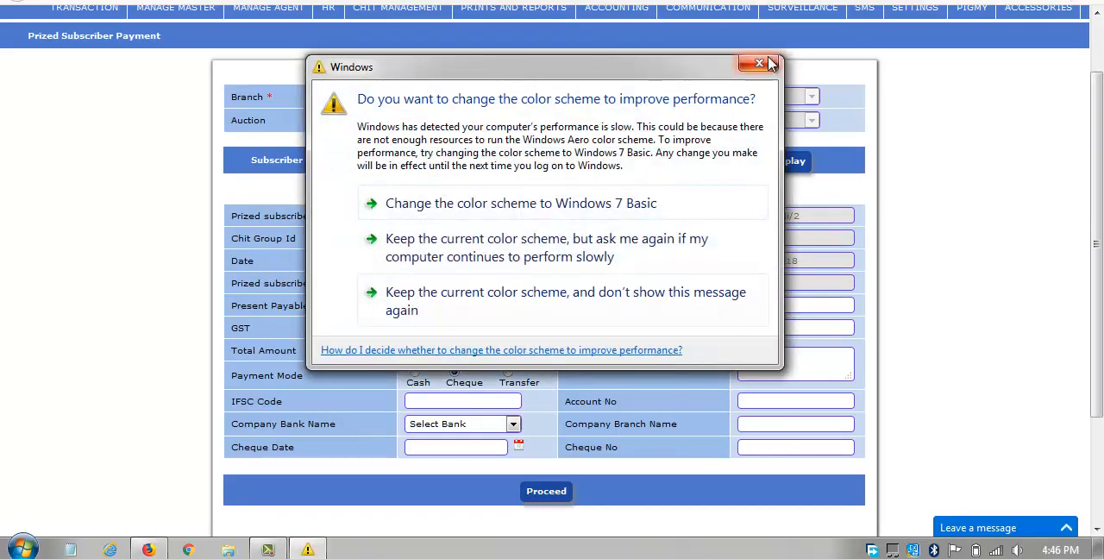
{"action": "left_click", "coordinate": [758, 69]}
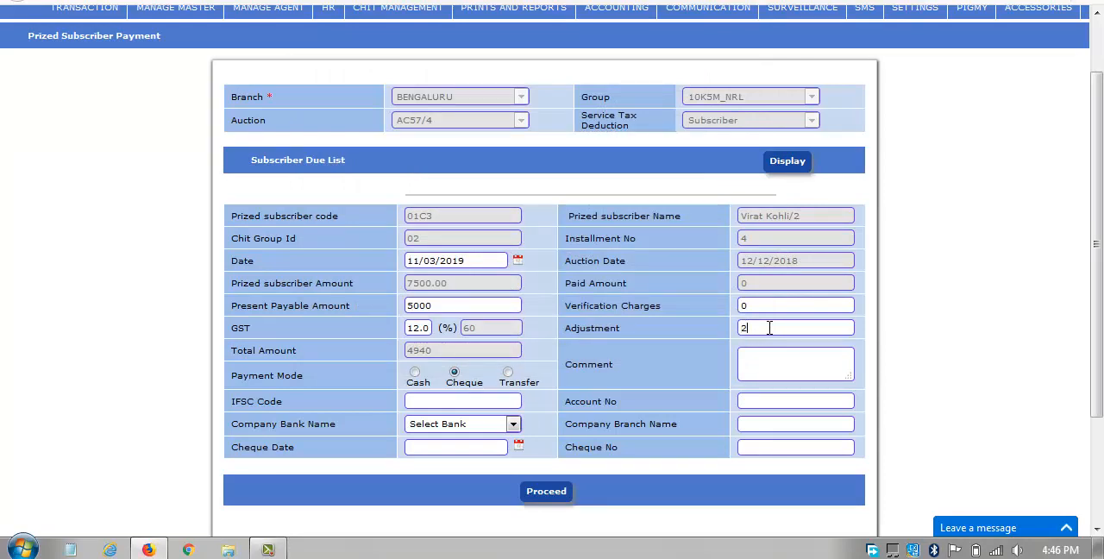
{"action": "type", "text": "500"}
{"action": "left_click", "coordinate": [711, 379]}
Set the payment mode to Cash and proceed with the payment, choosing to transfer the adjustment amount now.
{"action": "left_click", "coordinate": [415, 372]}
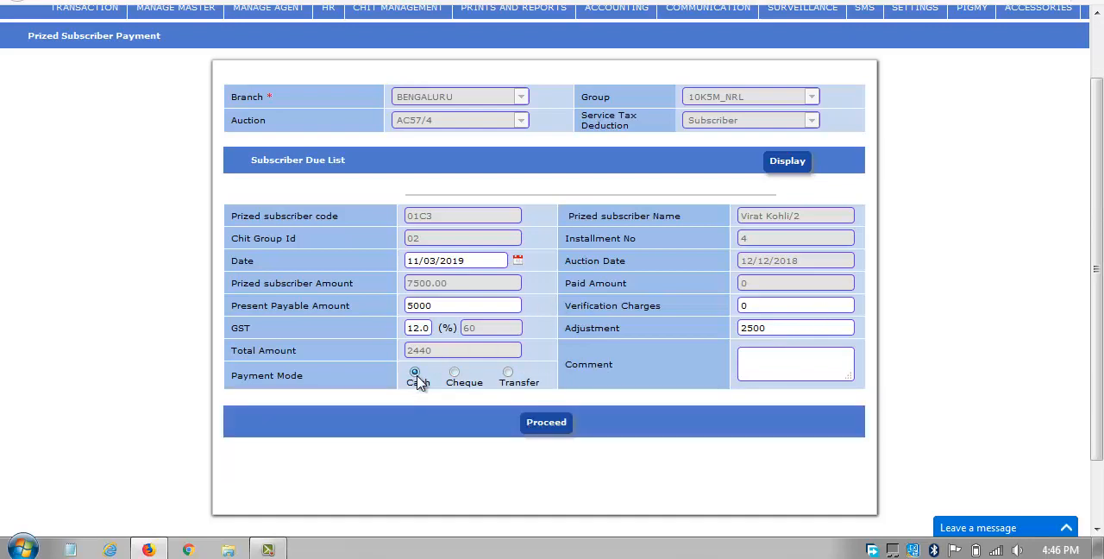
{"action": "left_click", "coordinate": [507, 373]}
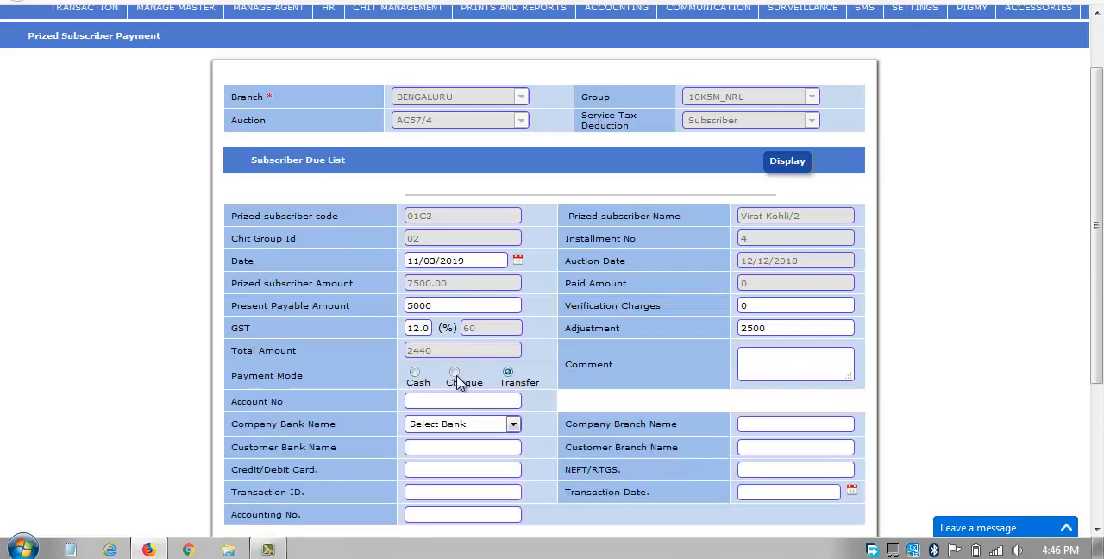
{"action": "left_click", "coordinate": [415, 373]}
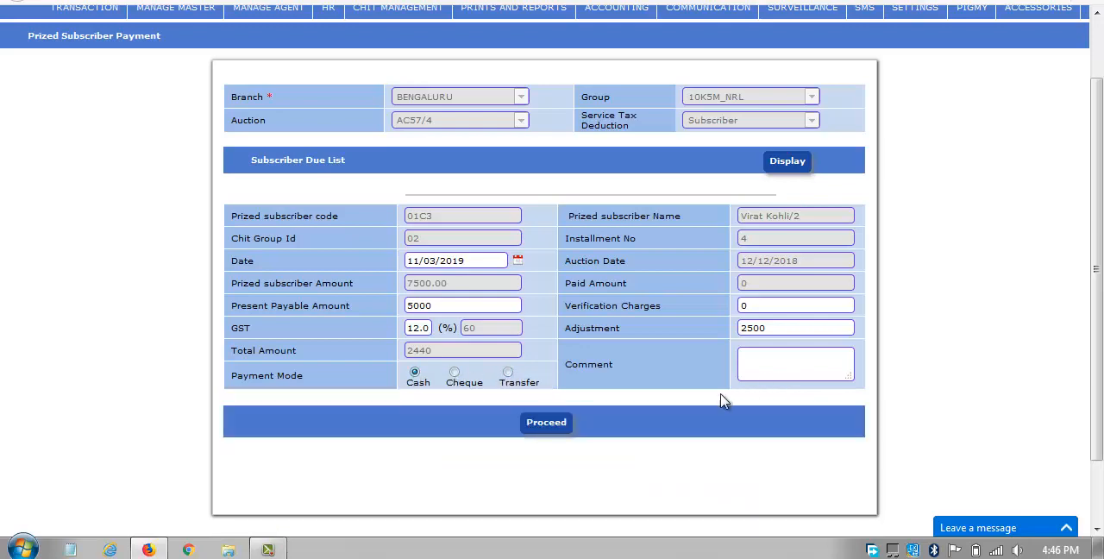
{"action": "left_click", "coordinate": [539, 429]}
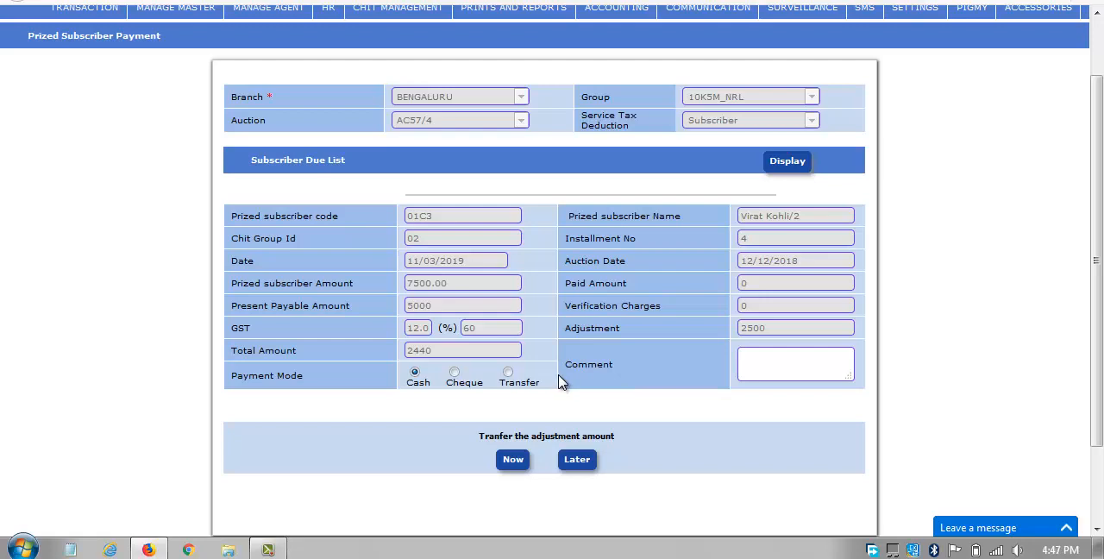
{"action": "scroll", "coordinate": [561, 382], "scroll_direction": "down", "scroll_amount": 2}
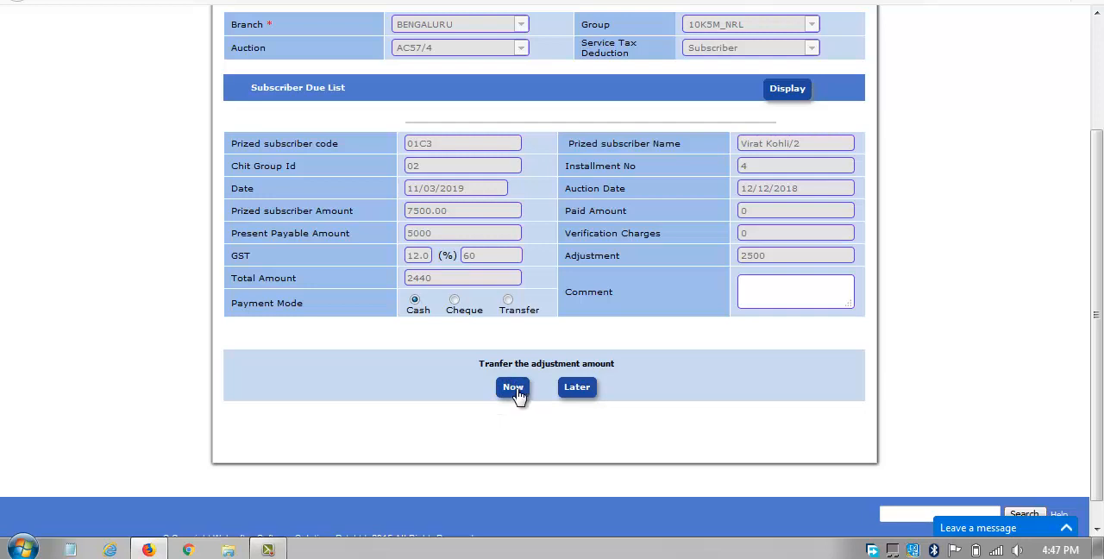
{"action": "left_click", "coordinate": [514, 389]}
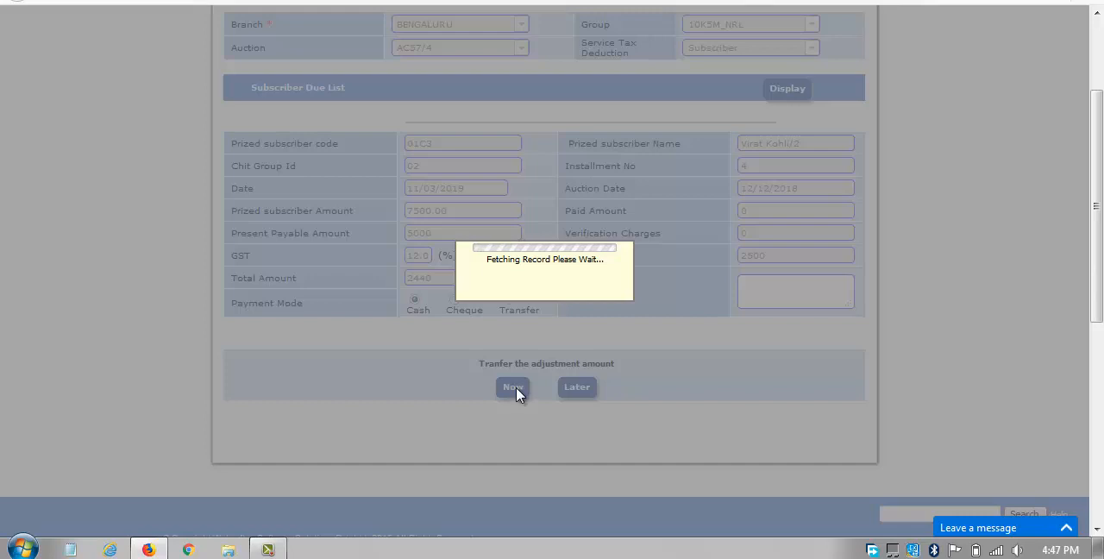
Fill the adjustment transfer row with branch BENGALURU, group 10K5M_NRL and the prized subscriber's ticket 2.
{"action": "scroll", "coordinate": [517, 395], "scroll_direction": "down", "scroll_amount": 3}
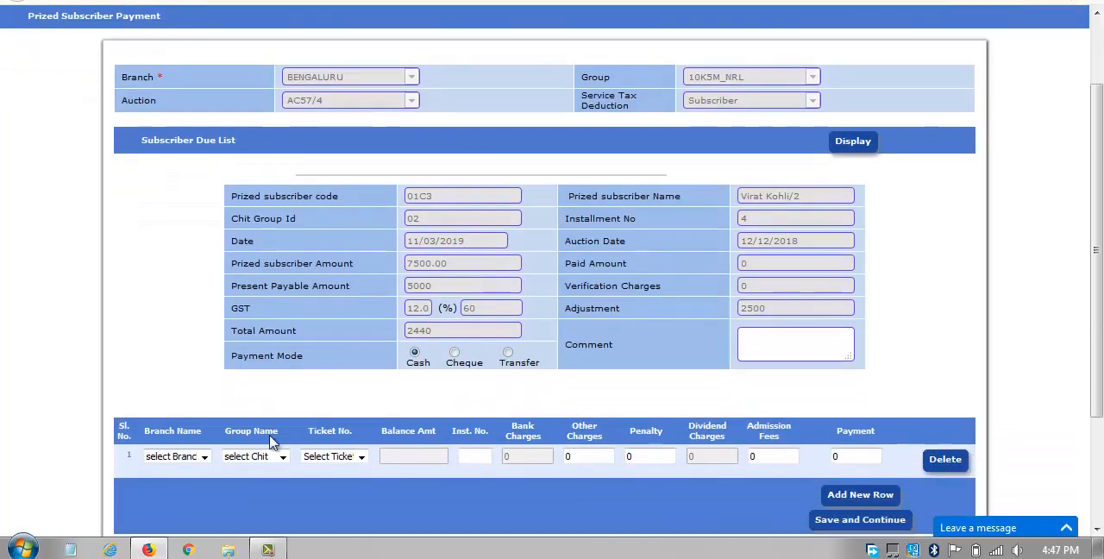
{"action": "left_click", "coordinate": [204, 456]}
{"action": "left_click", "coordinate": [174, 392]}
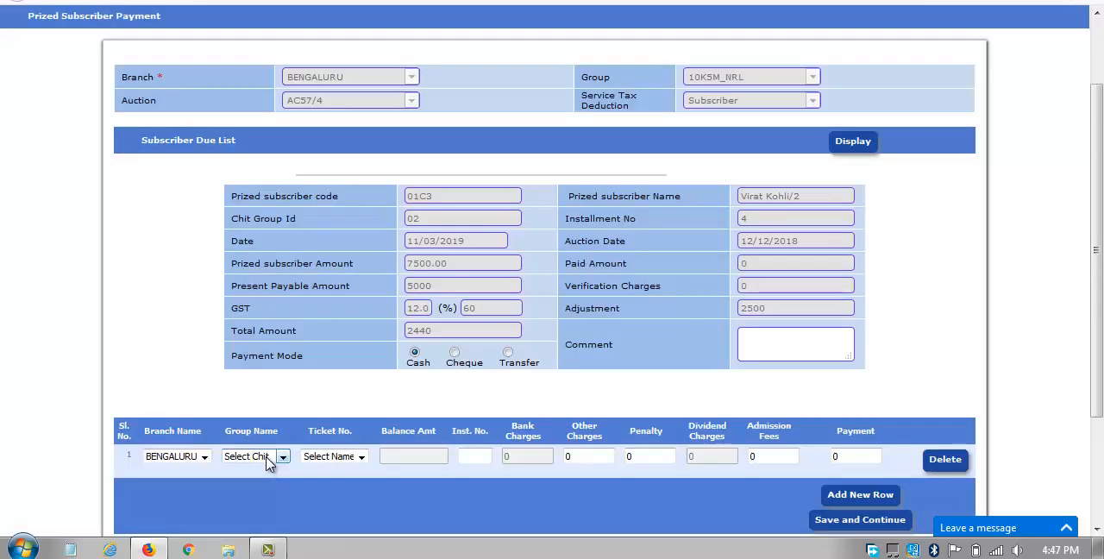
{"action": "left_click", "coordinate": [268, 462]}
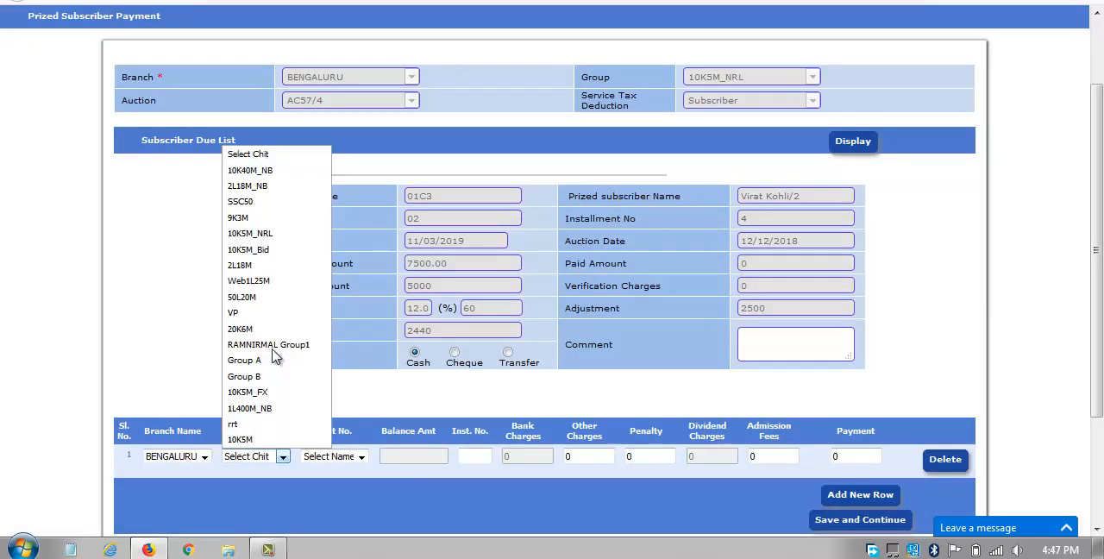
{"action": "left_click", "coordinate": [278, 234]}
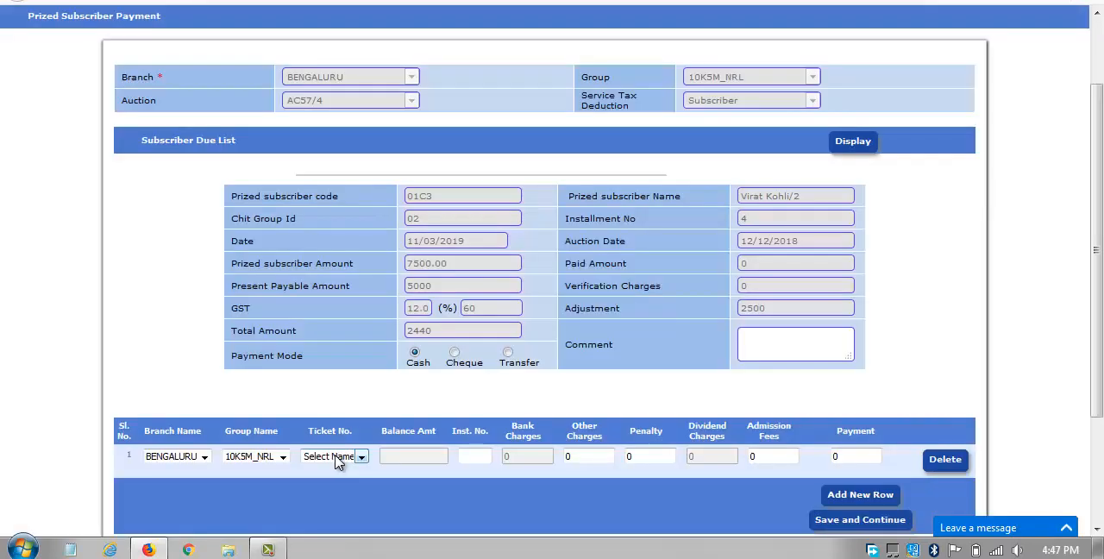
{"action": "left_click", "coordinate": [336, 462]}
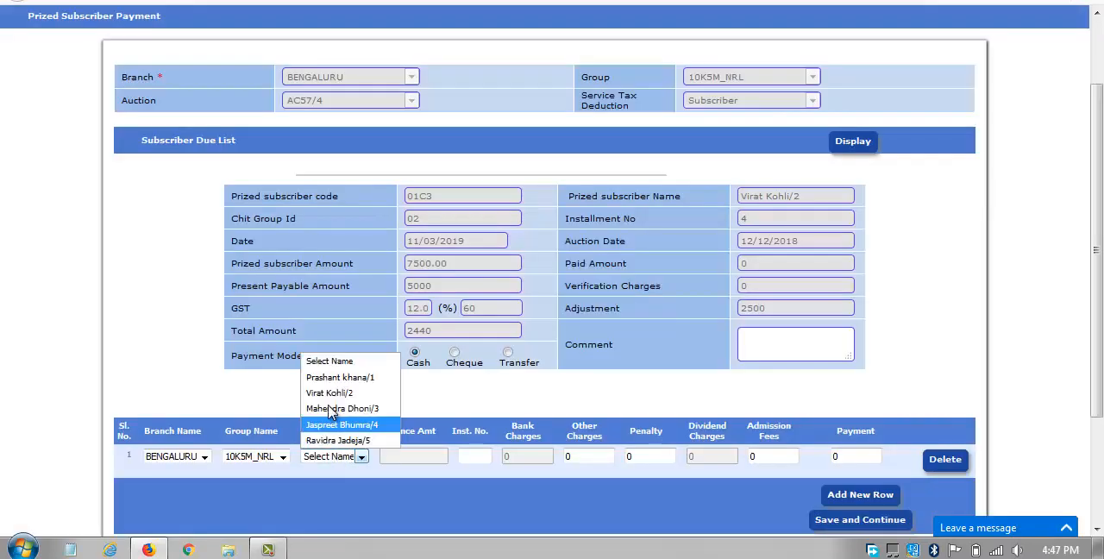
{"action": "left_click", "coordinate": [336, 392]}
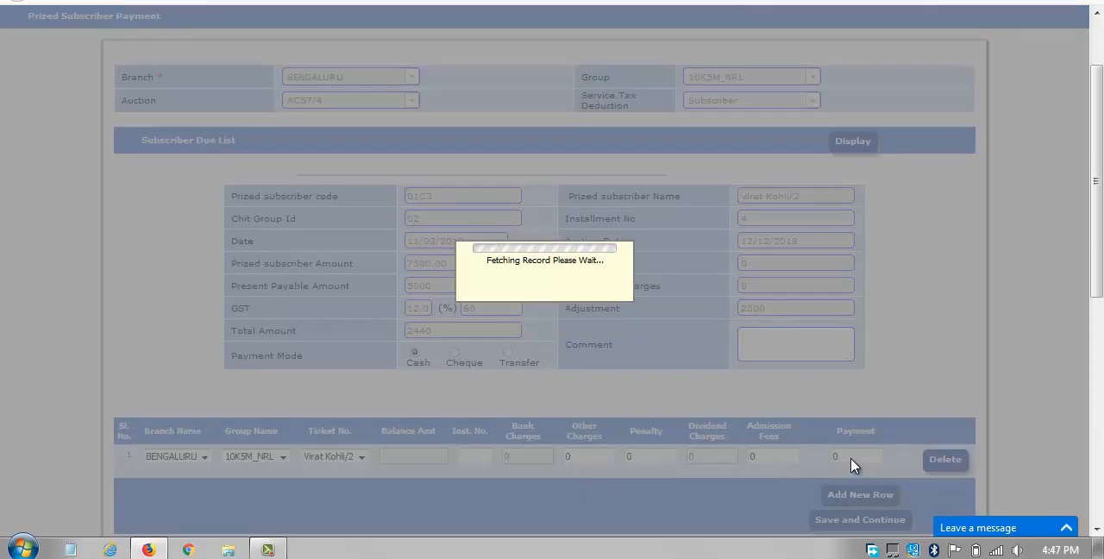
Set the penalty to 0 and the payment to 2500 in the adjustment transfer row.
{"action": "scroll", "coordinate": [851, 463], "scroll_direction": "down", "scroll_amount": 2}
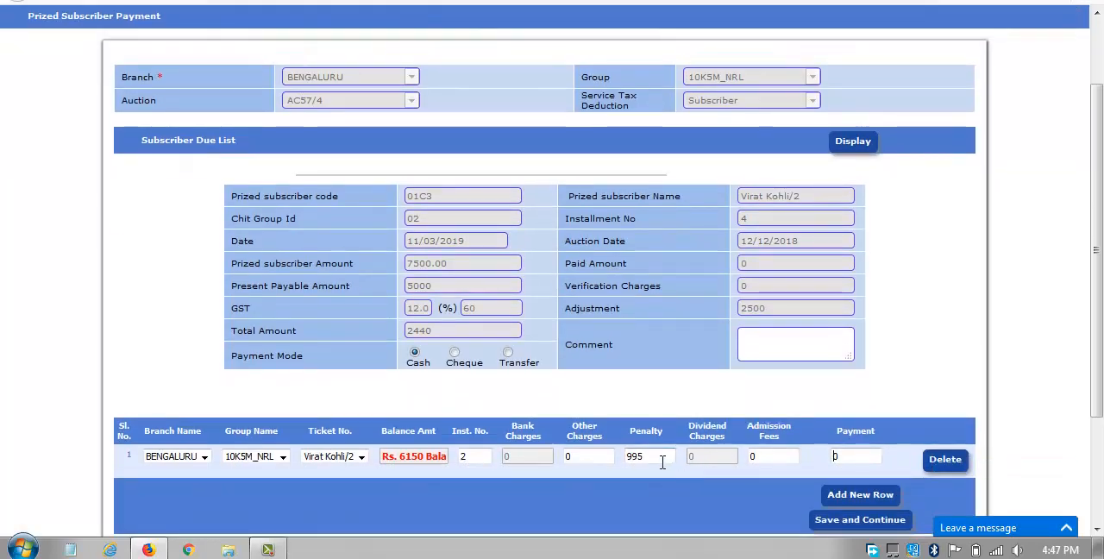
{"action": "double_click", "coordinate": [661, 457]}
{"action": "type", "text": "0"}
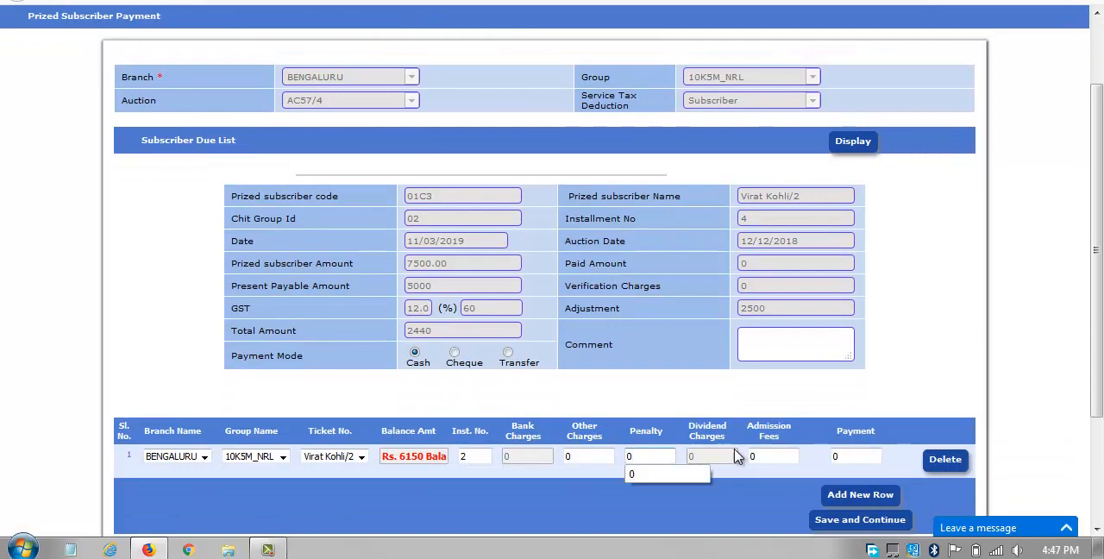
{"action": "left_click", "coordinate": [851, 457]}
{"action": "double_click", "coordinate": [851, 458]}
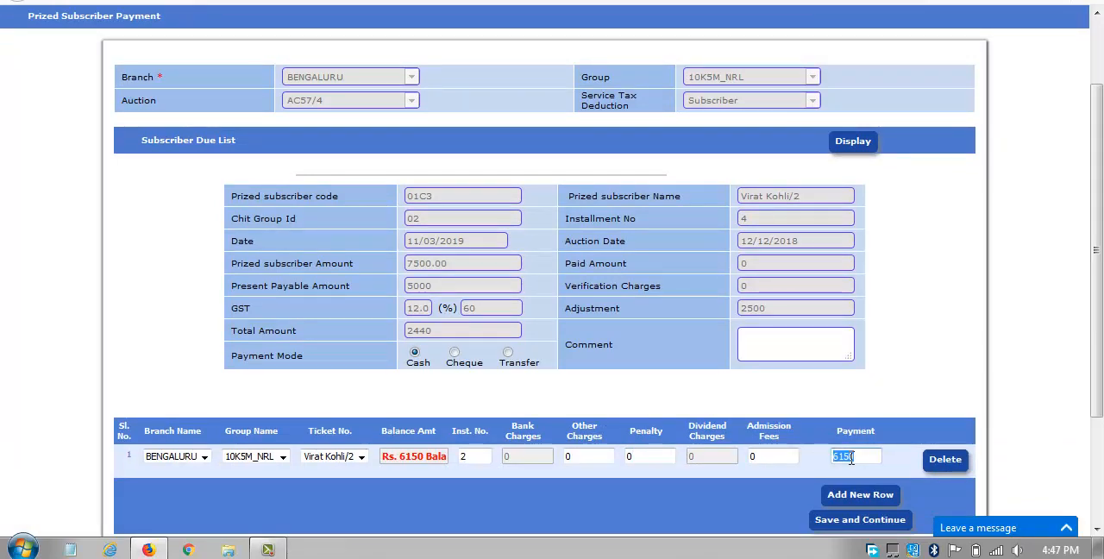
{"action": "type", "text": "2500"}
{"action": "scroll", "coordinate": [865, 460], "scroll_direction": "down", "scroll_amount": 2}
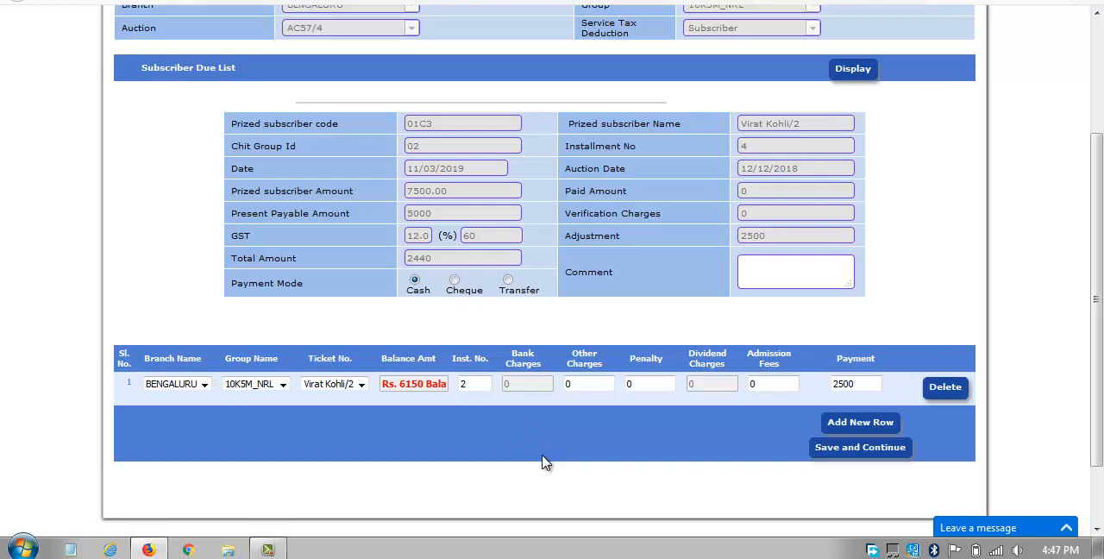
{"action": "scroll", "coordinate": [541, 462], "scroll_direction": "up", "scroll_amount": 4}
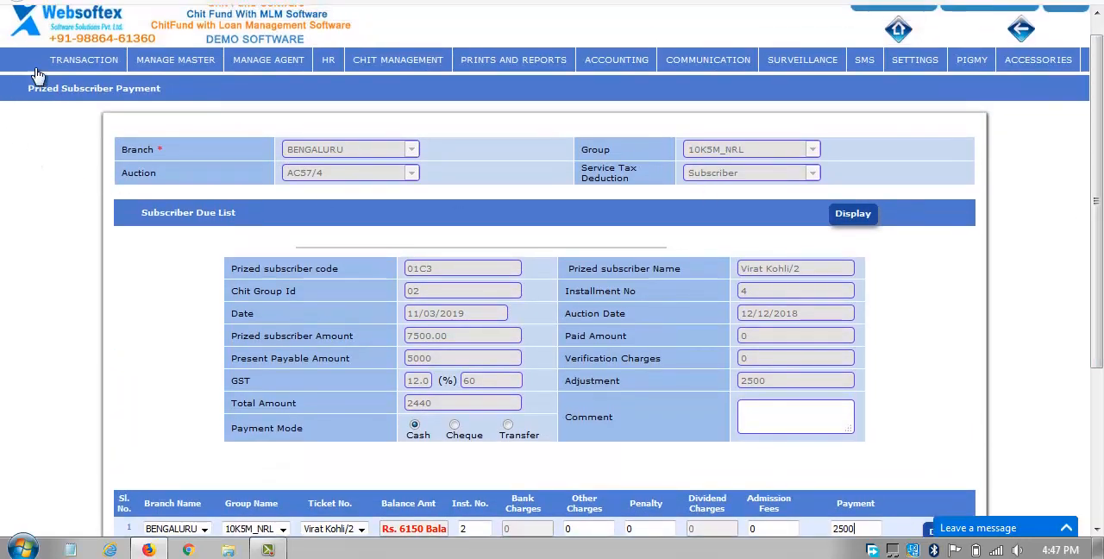
{"action": "mouse_move", "coordinate": [83, 60]}
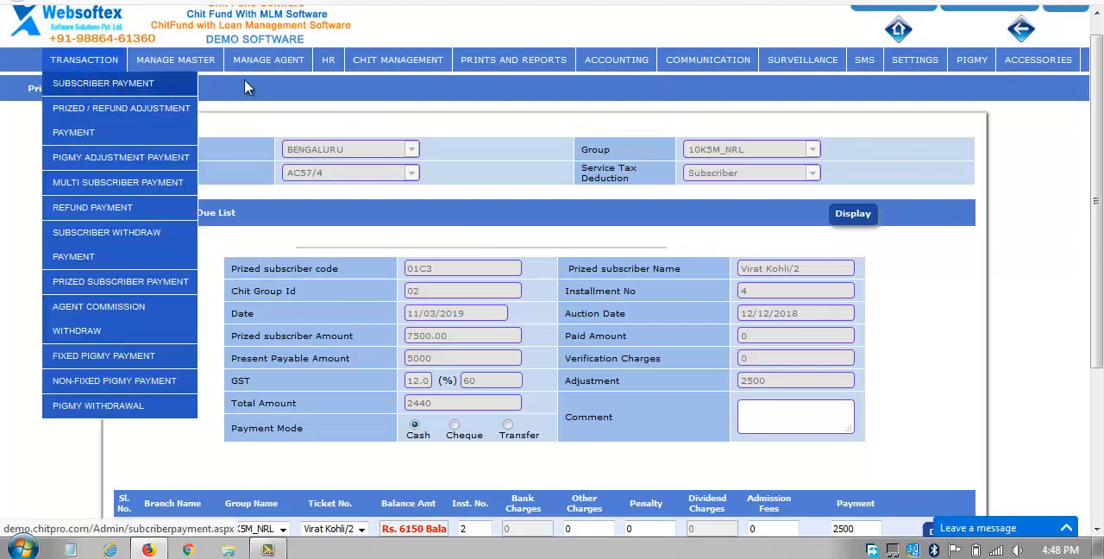
{"action": "mouse_move", "coordinate": [405, 62]}
{"action": "mouse_move", "coordinate": [412, 280]}
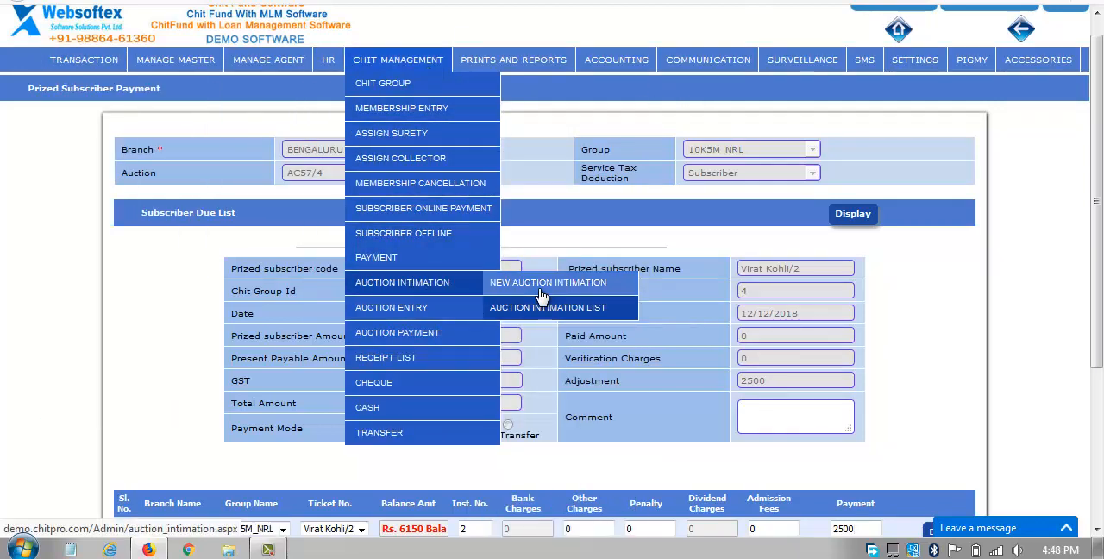
{"action": "mouse_move", "coordinate": [457, 311]}
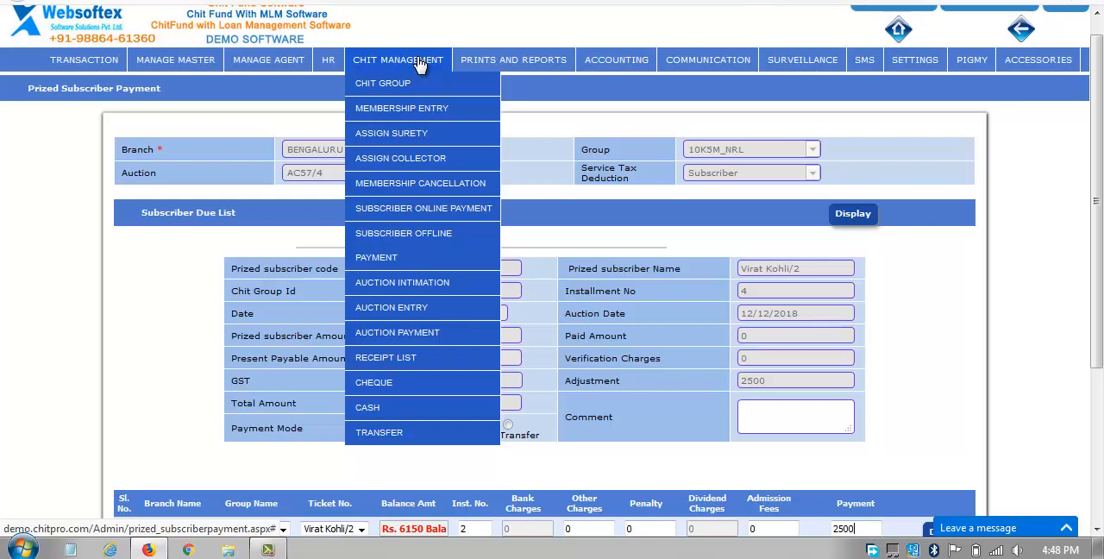
Generate the Cheque Report for all branches and examine the cheque details and status of each entry.
{"action": "mouse_move", "coordinate": [387, 386]}
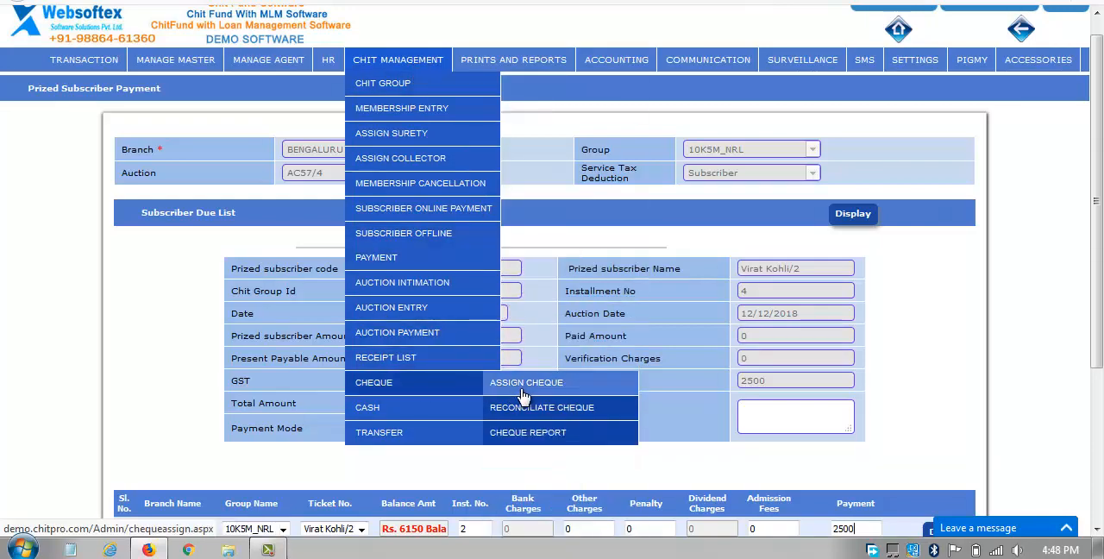
{"action": "left_click", "coordinate": [526, 435]}
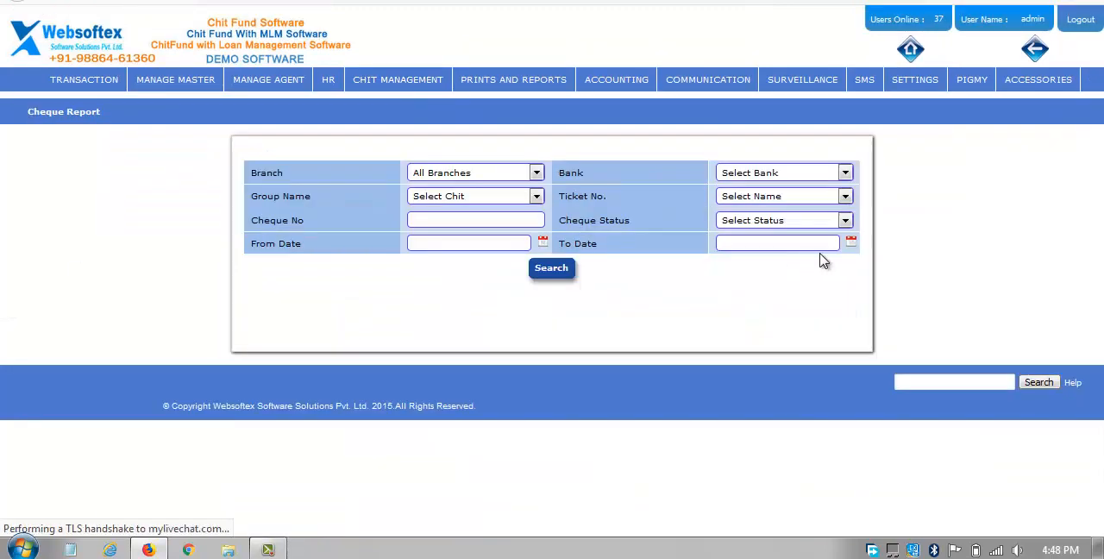
{"action": "left_click", "coordinate": [427, 173]}
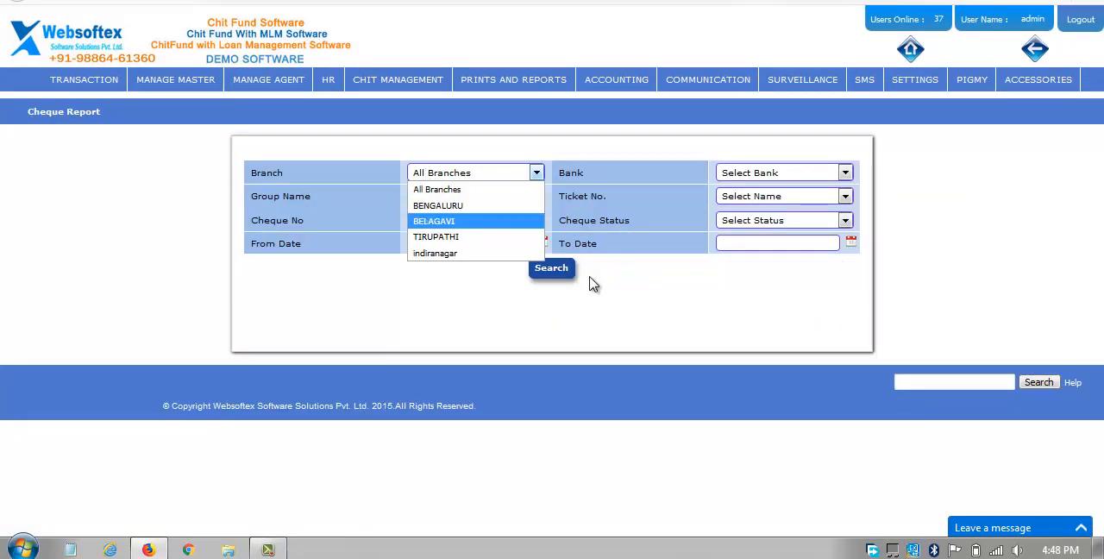
{"action": "left_click", "coordinate": [559, 274]}
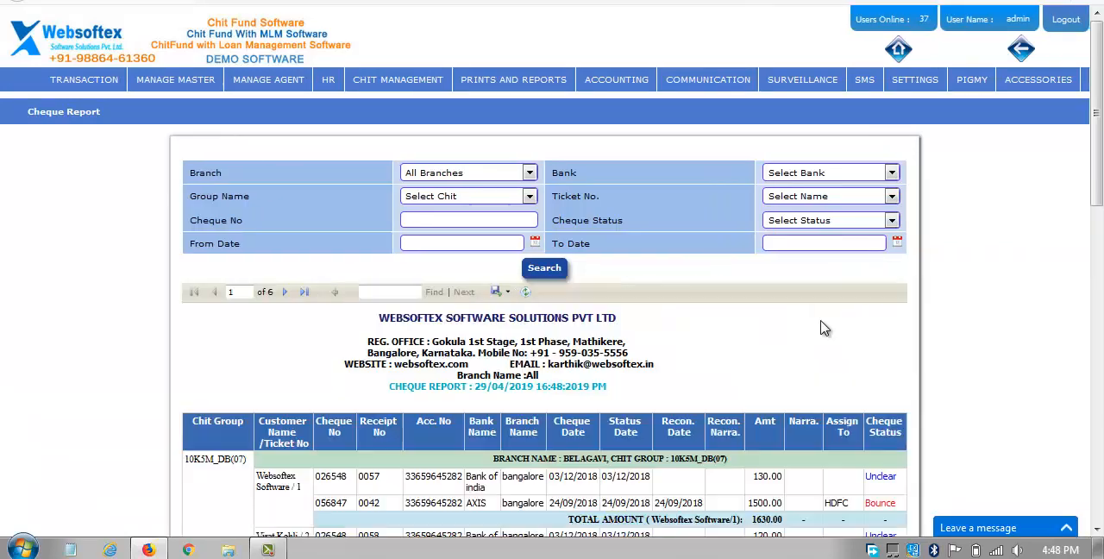
{"action": "scroll", "coordinate": [835, 225], "scroll_direction": "down", "scroll_amount": 5}
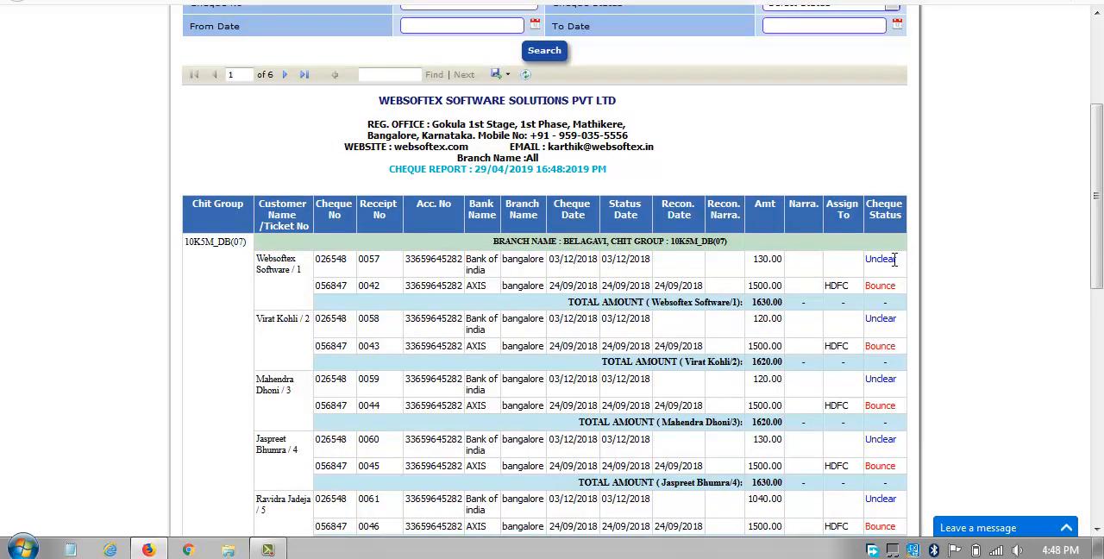
{"action": "scroll", "coordinate": [581, 365], "scroll_direction": "up", "scroll_amount": 5}
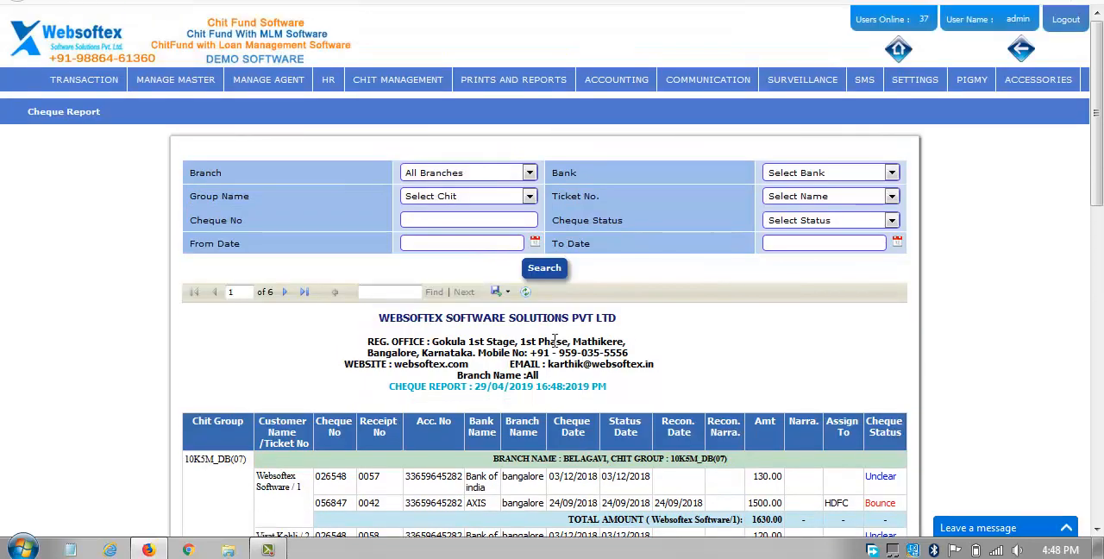
Generate the Cash Report for all branches and examine the receipts and total amounts per chit group.
{"action": "mouse_move", "coordinate": [397, 79]}
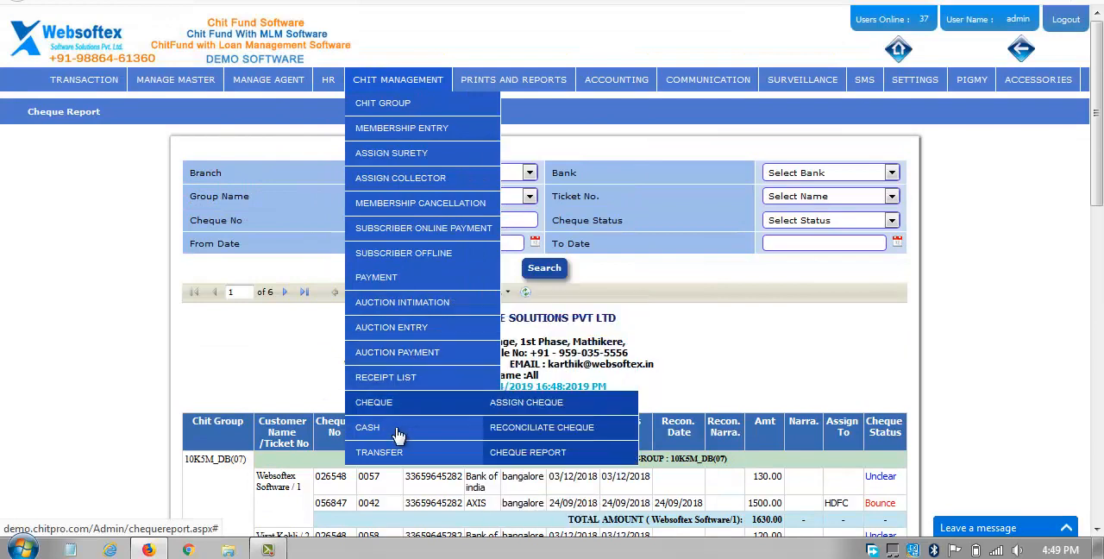
{"action": "mouse_move", "coordinate": [431, 427]}
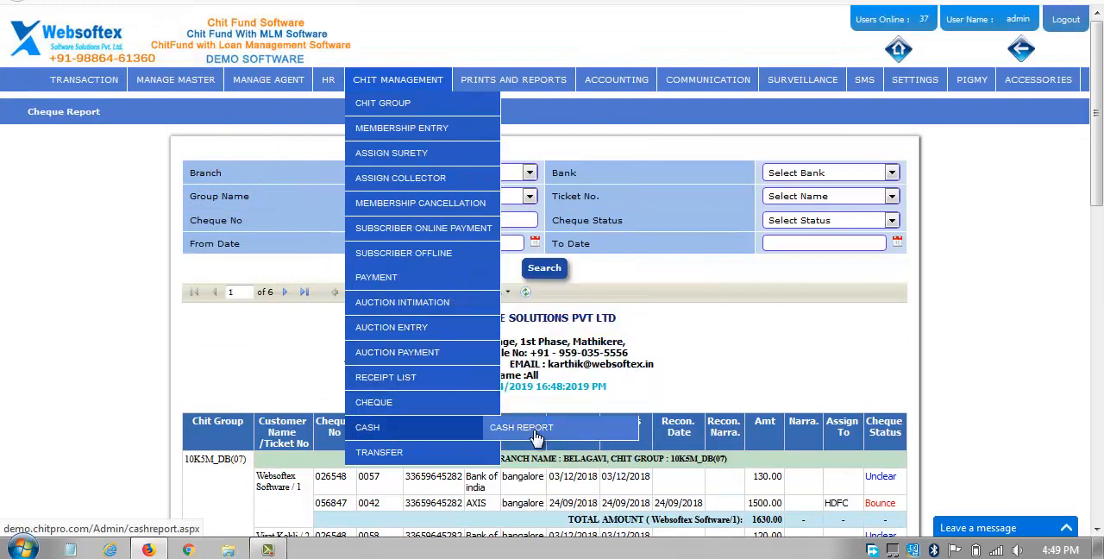
{"action": "left_click", "coordinate": [610, 431]}
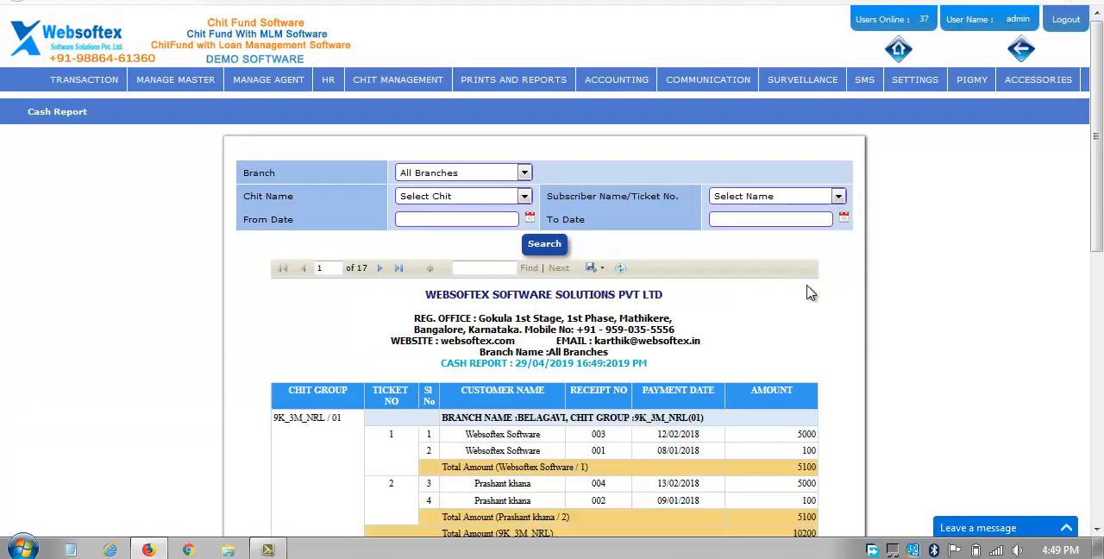
{"action": "scroll", "coordinate": [600, 287], "scroll_direction": "down", "scroll_amount": 5}
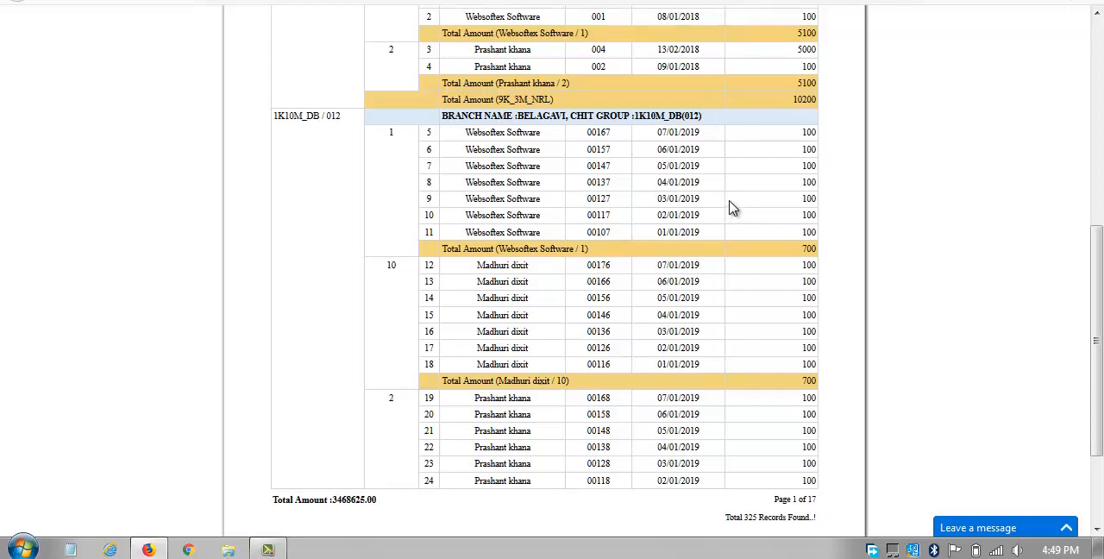
{"action": "scroll", "coordinate": [731, 207], "scroll_direction": "up", "scroll_amount": 5}
Generate the Transfer Report for the BENGALURU branch.
{"action": "mouse_move", "coordinate": [393, 81]}
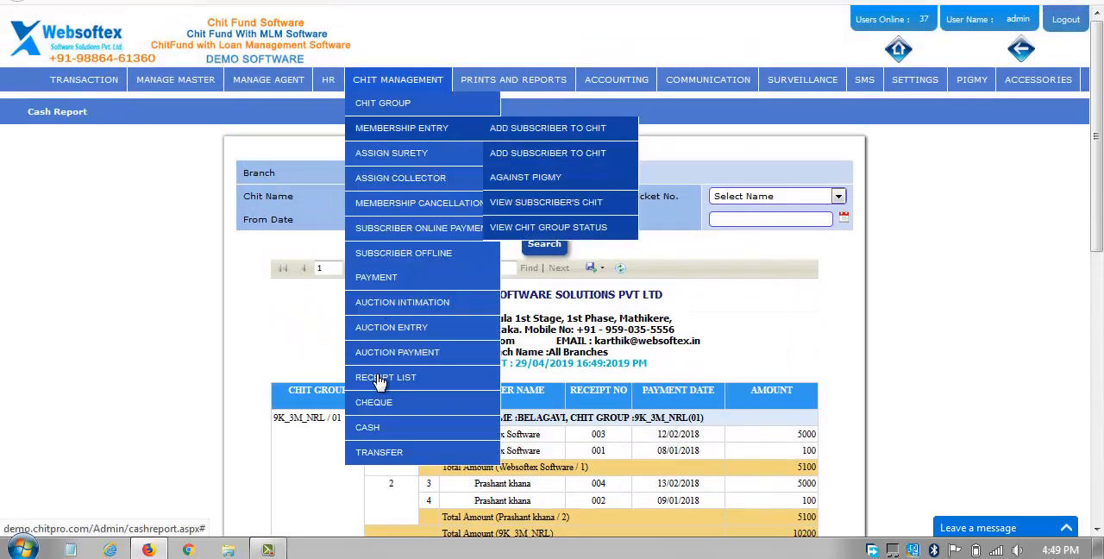
{"action": "mouse_move", "coordinate": [394, 454]}
{"action": "left_click", "coordinate": [538, 453]}
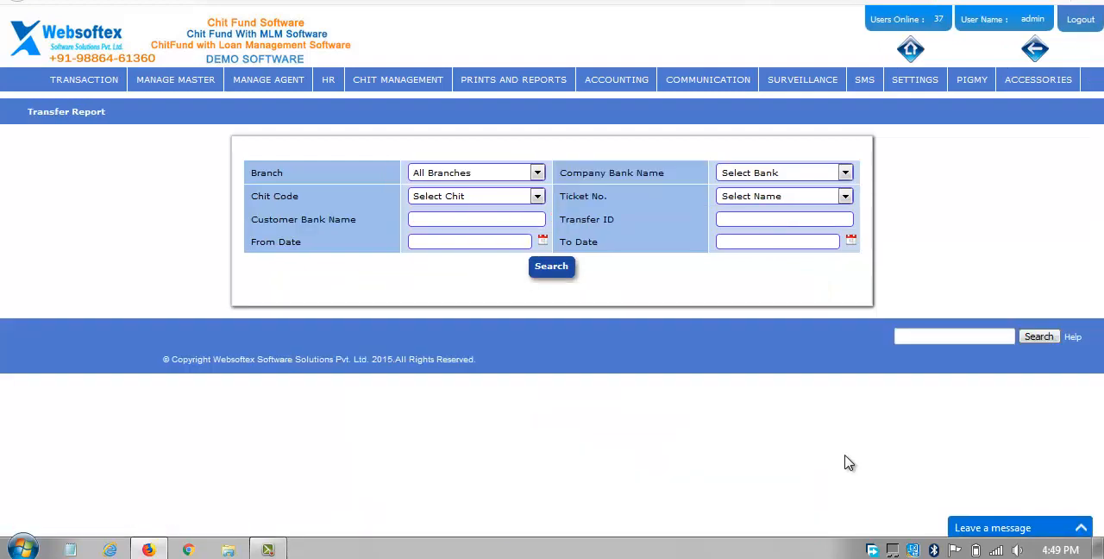
{"action": "left_click", "coordinate": [492, 175]}
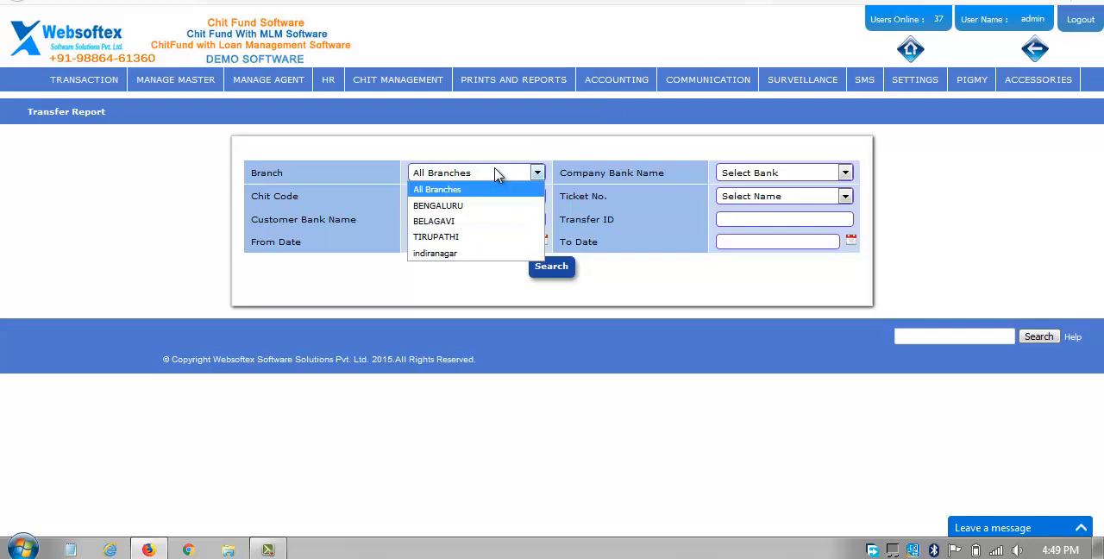
{"action": "left_click", "coordinate": [490, 209]}
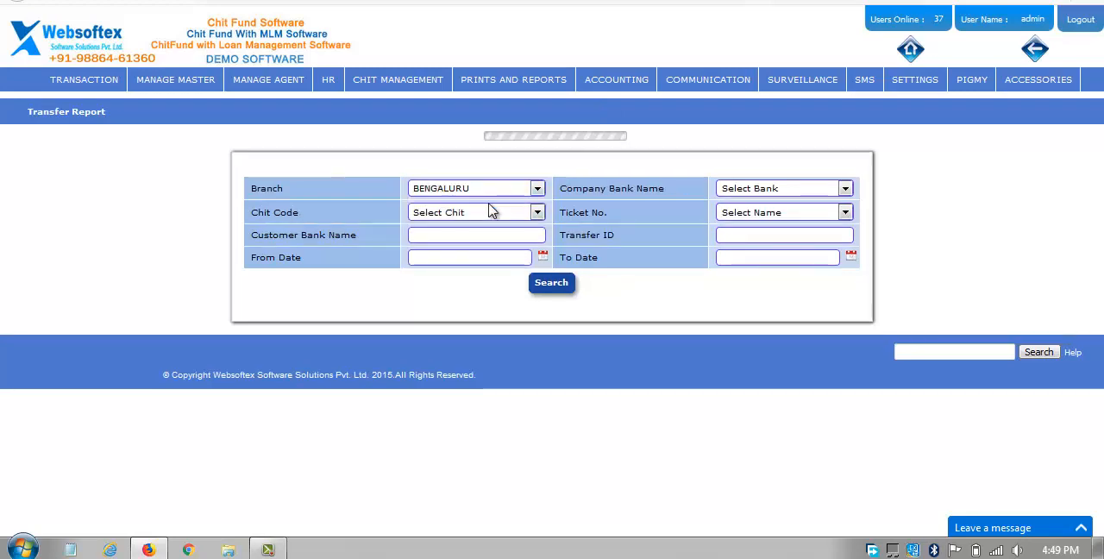
{"action": "left_click", "coordinate": [570, 269]}
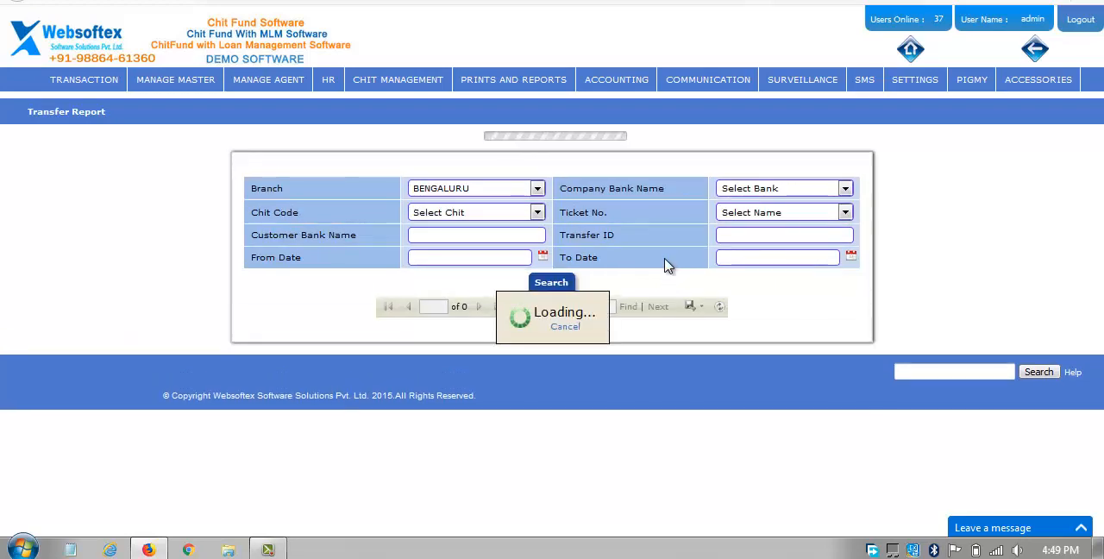
Examine the transfer types in the report, highlighting the adjustment transfer and pigmy transfer entries of ticket 2.
{"action": "scroll", "coordinate": [675, 265], "scroll_direction": "down", "scroll_amount": 3}
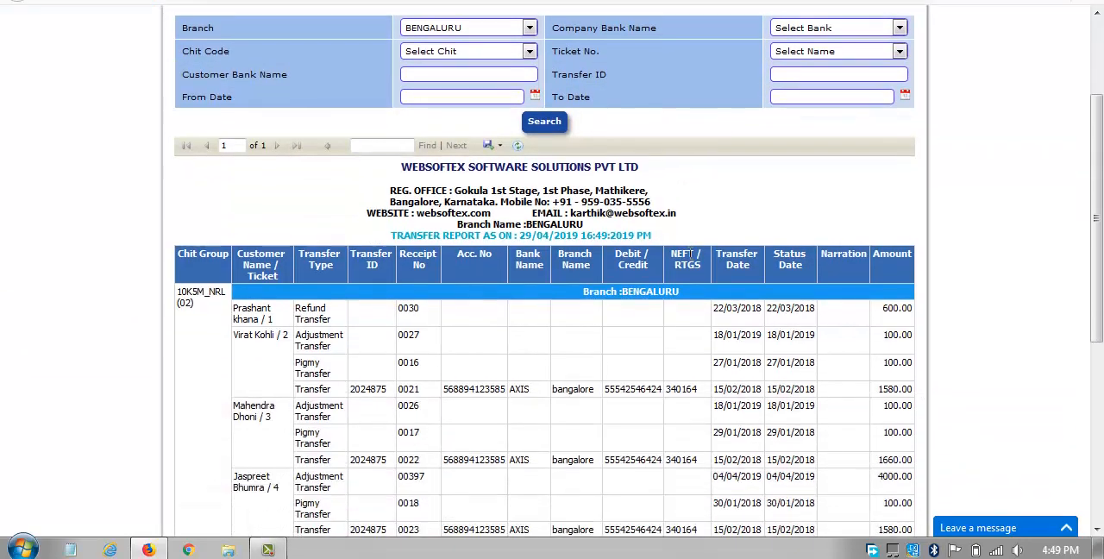
{"action": "triple_click", "coordinate": [321, 320]}
{"action": "double_click", "coordinate": [323, 336]}
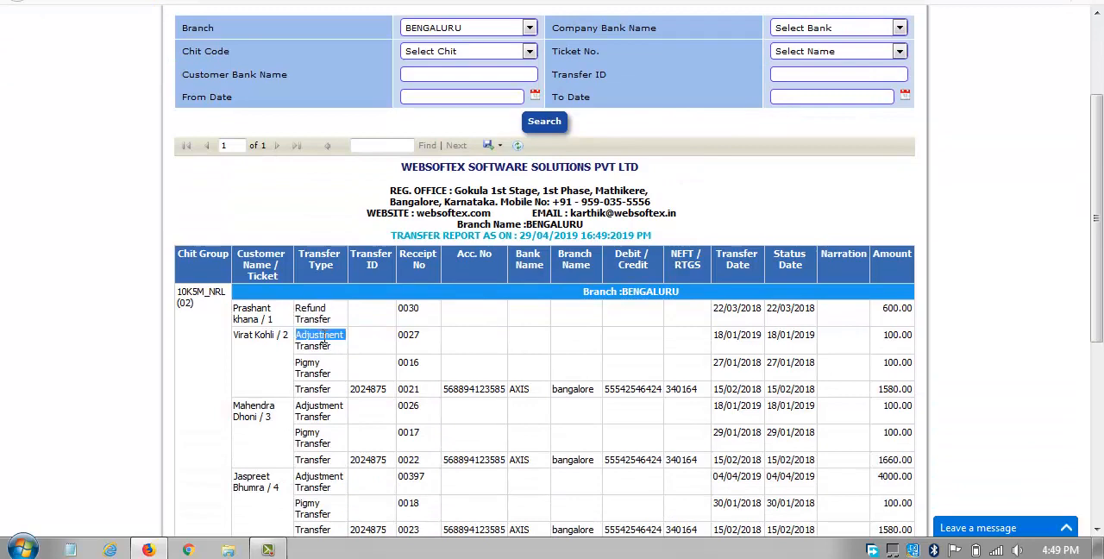
{"action": "triple_click", "coordinate": [316, 367]}
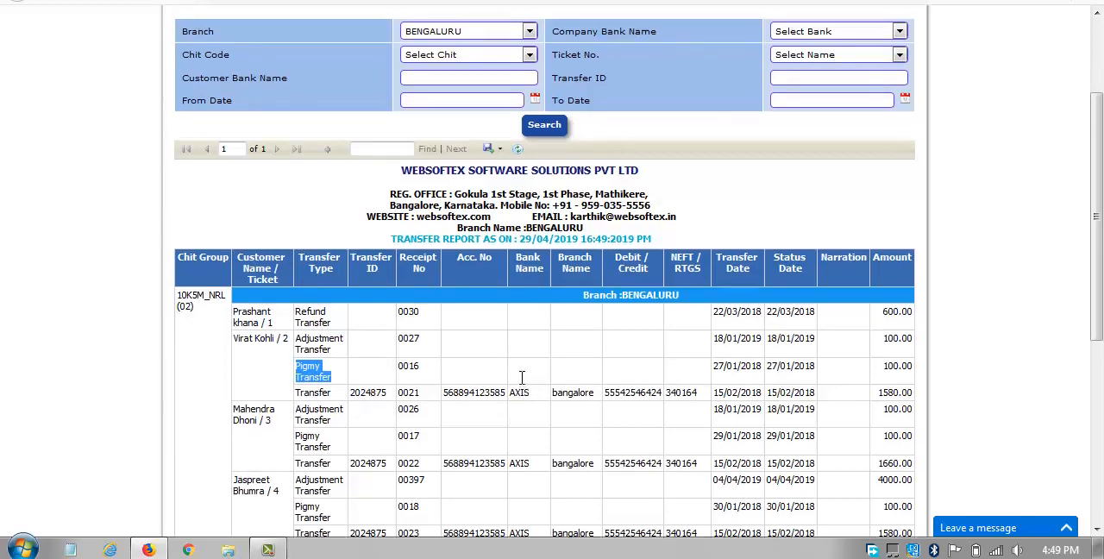
{"action": "scroll", "coordinate": [535, 385], "scroll_direction": "up", "scroll_amount": 3}
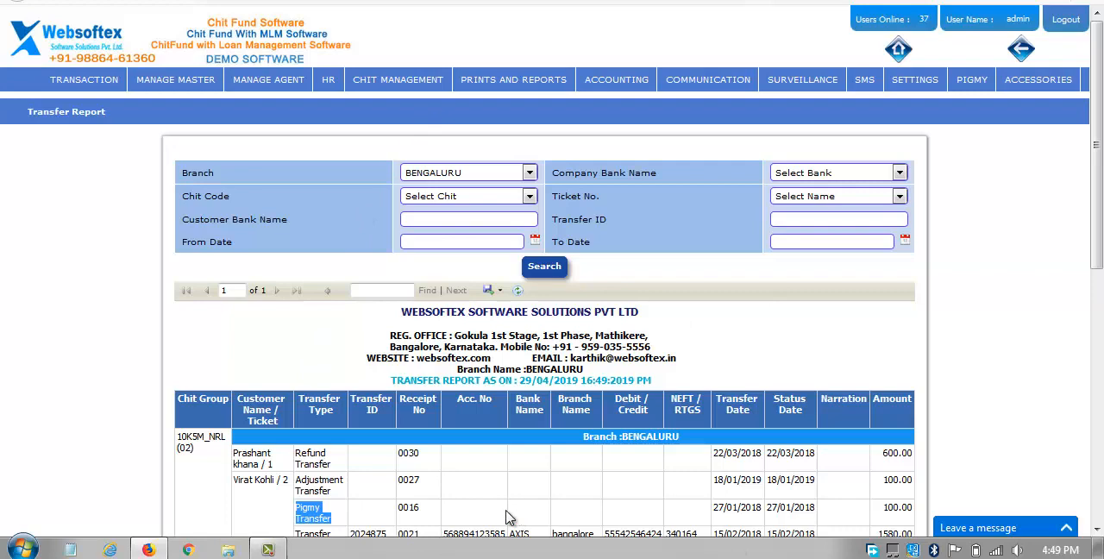
Open the Subscriber Ledger report and set its branch to BENGALURU and its group name to 10K5M_NRL.
{"action": "mouse_move", "coordinate": [552, 80]}
{"action": "mouse_move", "coordinate": [530, 104]}
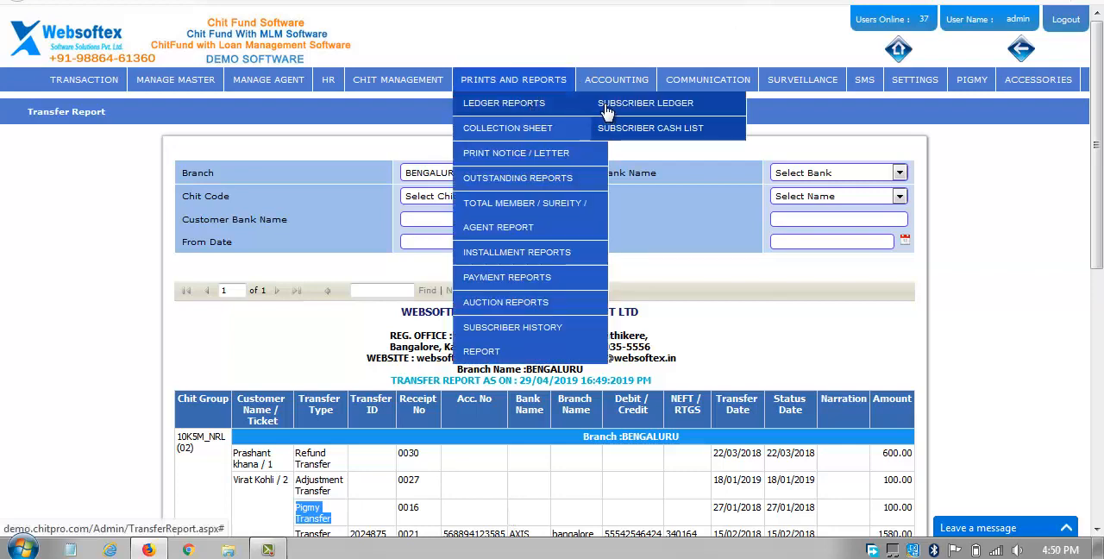
{"action": "left_click", "coordinate": [650, 103]}
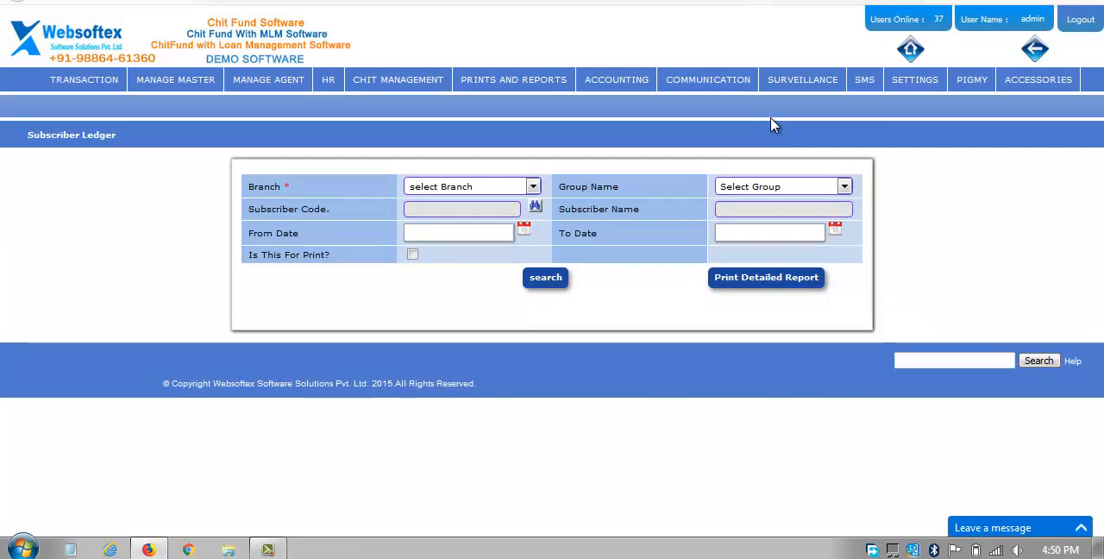
{"action": "left_click", "coordinate": [486, 189]}
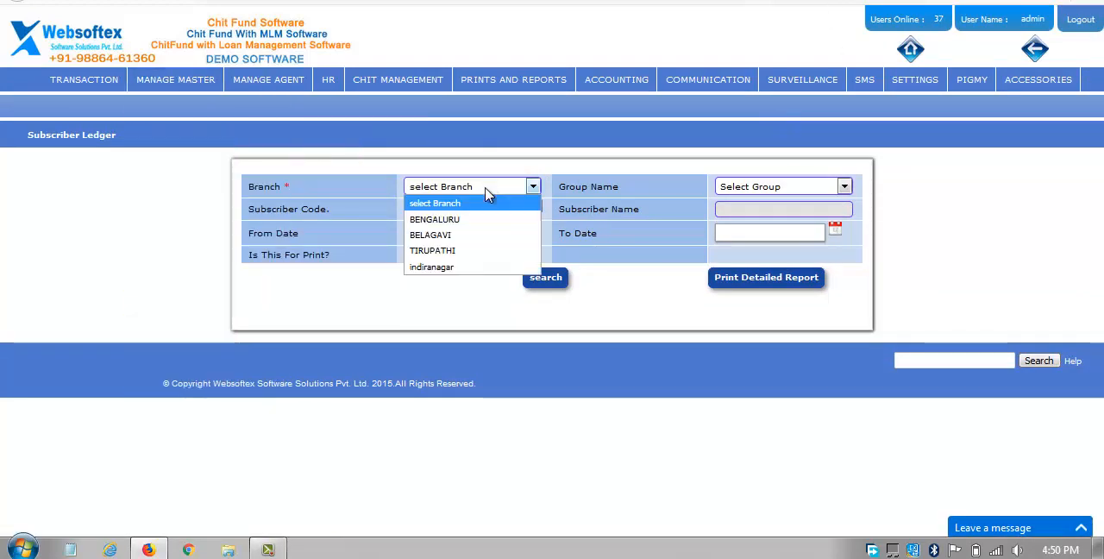
{"action": "left_click", "coordinate": [486, 218]}
{"action": "left_click", "coordinate": [779, 188]}
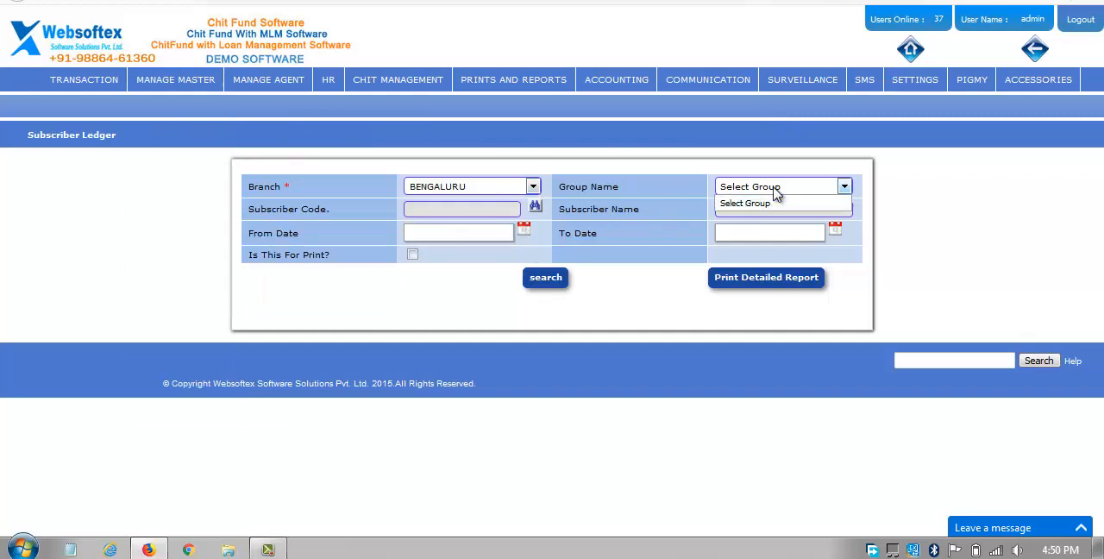
{"action": "left_click", "coordinate": [771, 186]}
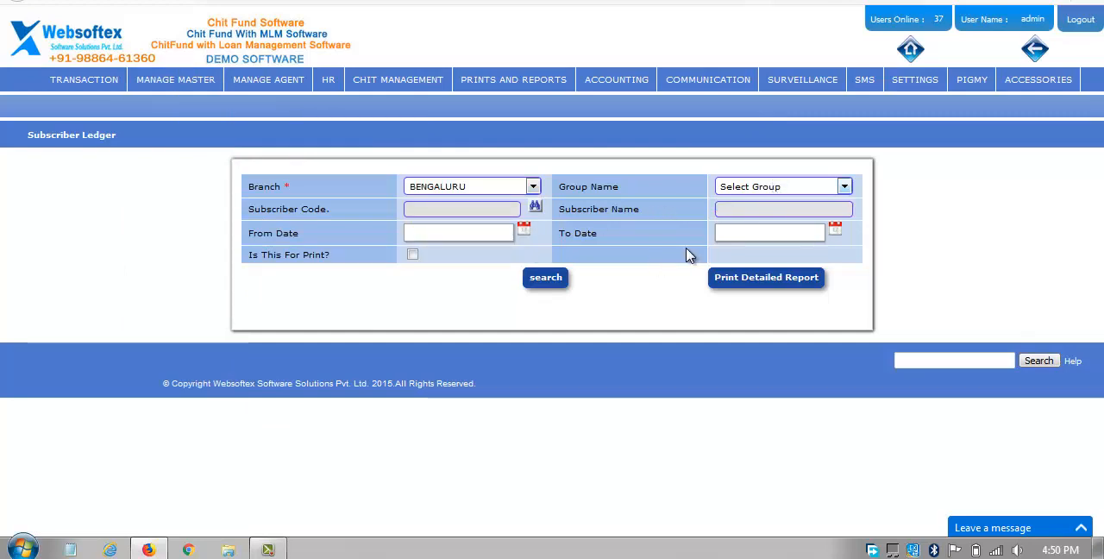
{"action": "left_click", "coordinate": [754, 188]}
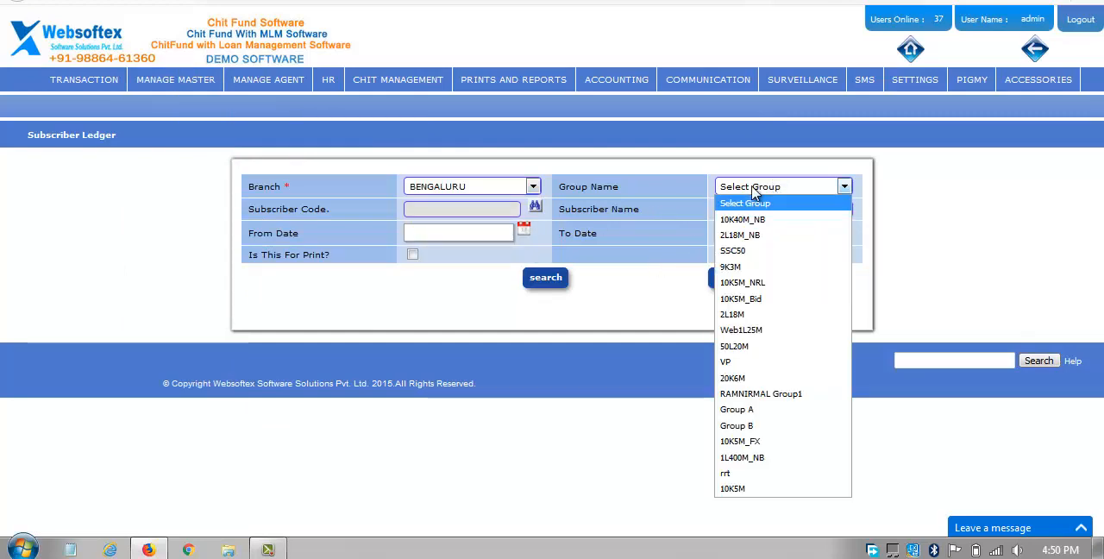
{"action": "left_click", "coordinate": [769, 283]}
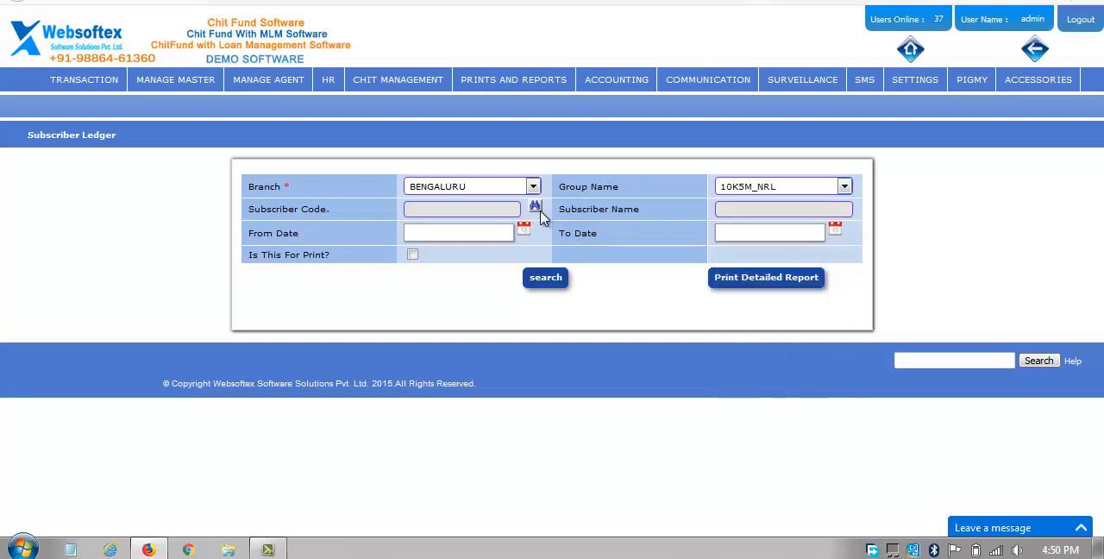
Try to select the subscriber with ticket 4 from the subscriber details list.
{"action": "left_click", "coordinate": [536, 209]}
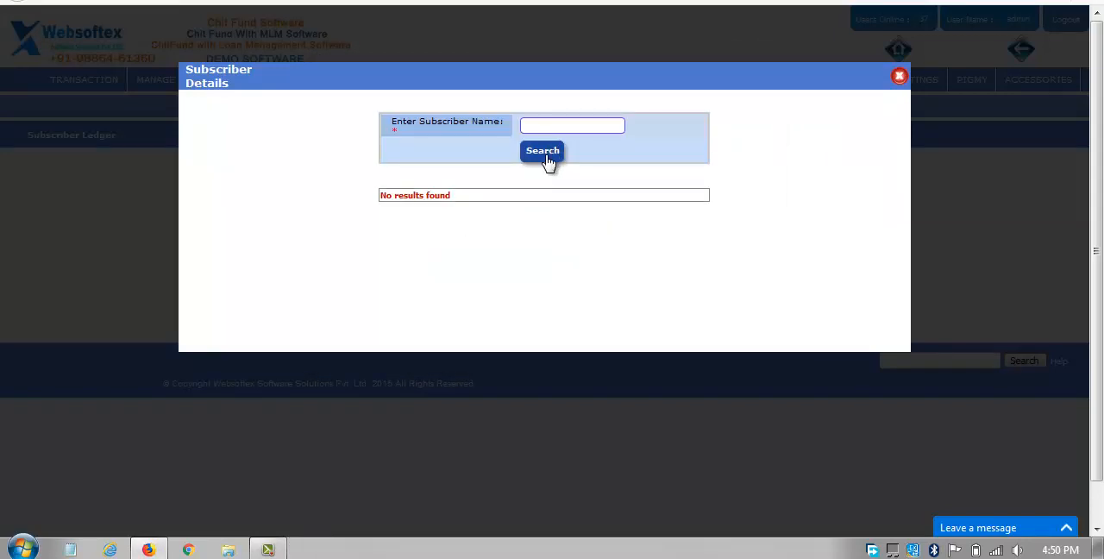
{"action": "left_click", "coordinate": [552, 161]}
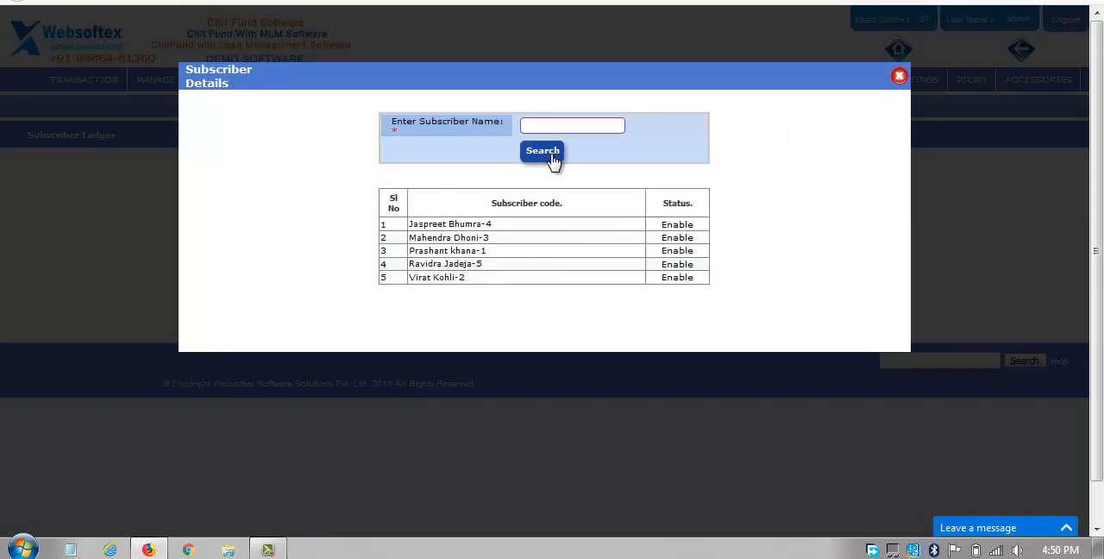
{"action": "left_click", "coordinate": [463, 226]}
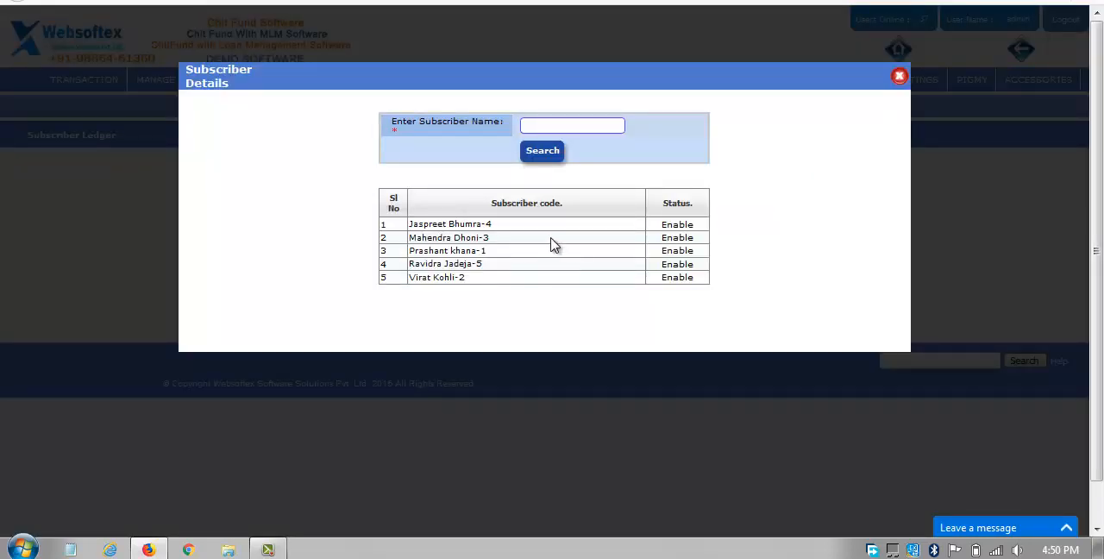
{"action": "left_click", "coordinate": [461, 224]}
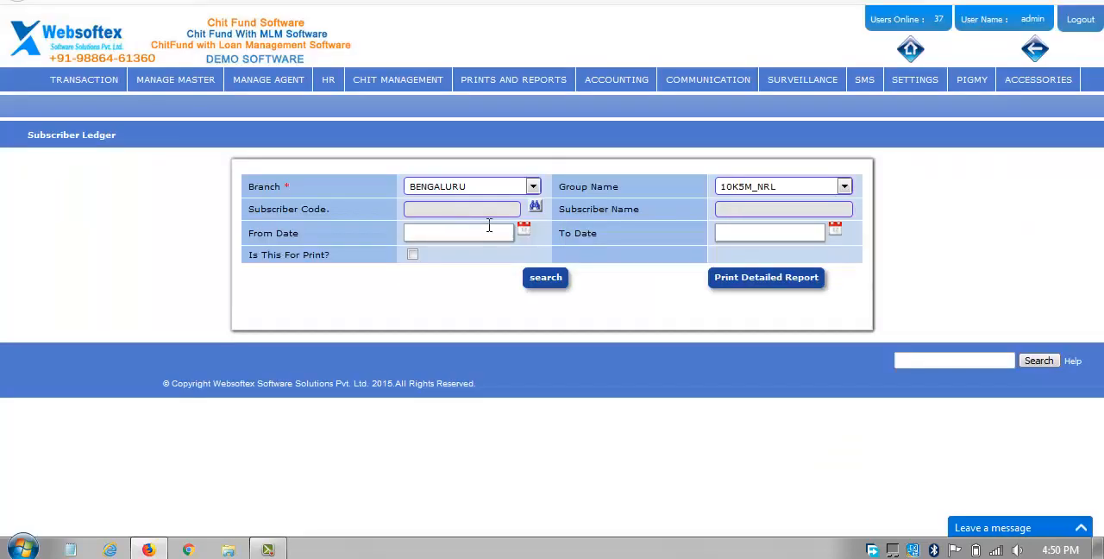
Look up the group's subscribers, select the one with ticket 4 and generate the subscriber's ledger.
{"action": "left_click", "coordinate": [534, 208]}
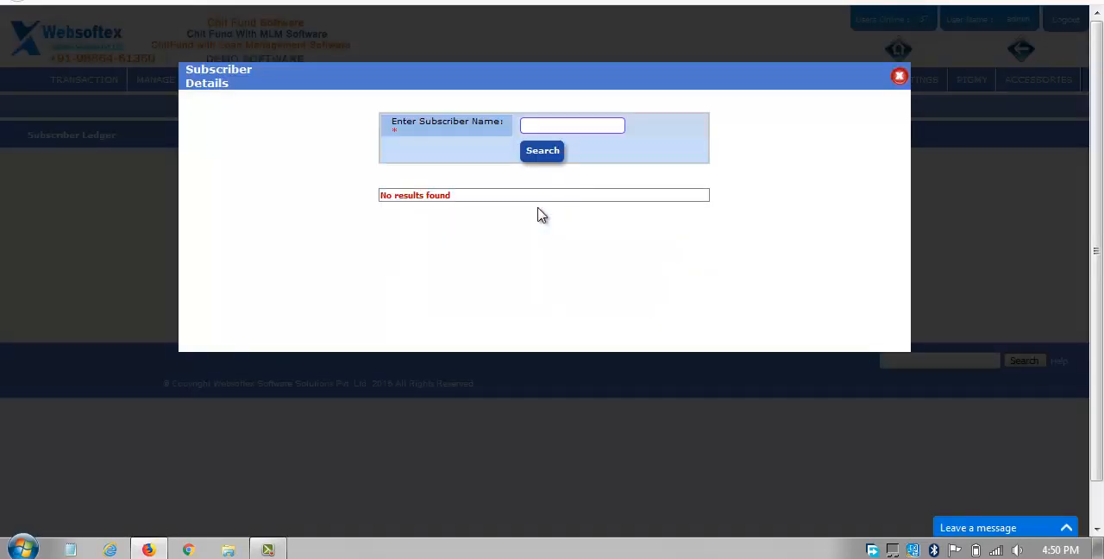
{"action": "left_click", "coordinate": [558, 155]}
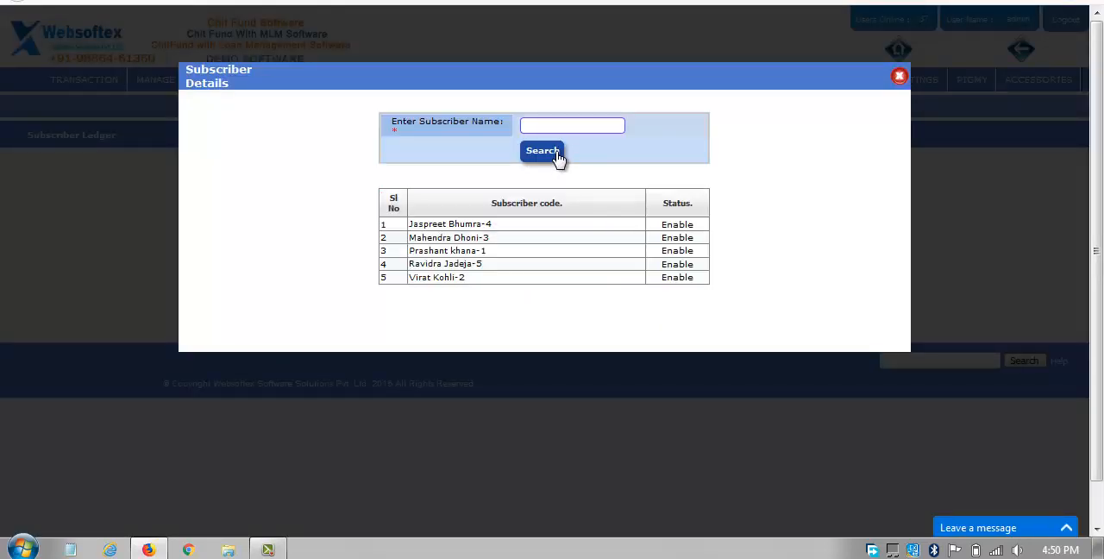
{"action": "left_click", "coordinate": [477, 224]}
{"action": "left_click", "coordinate": [541, 276]}
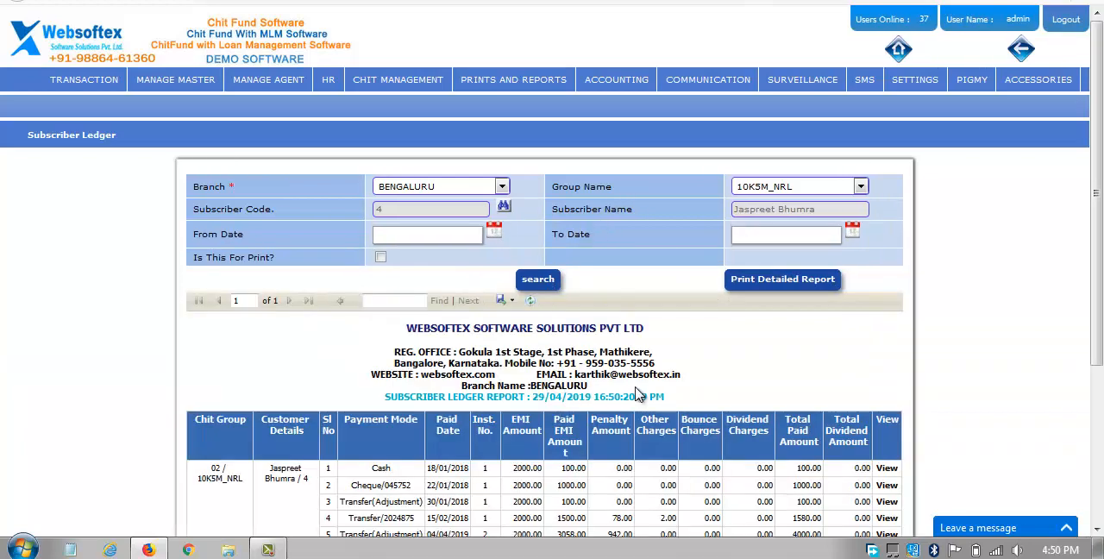
{"action": "scroll", "coordinate": [638, 393], "scroll_direction": "down", "scroll_amount": 3}
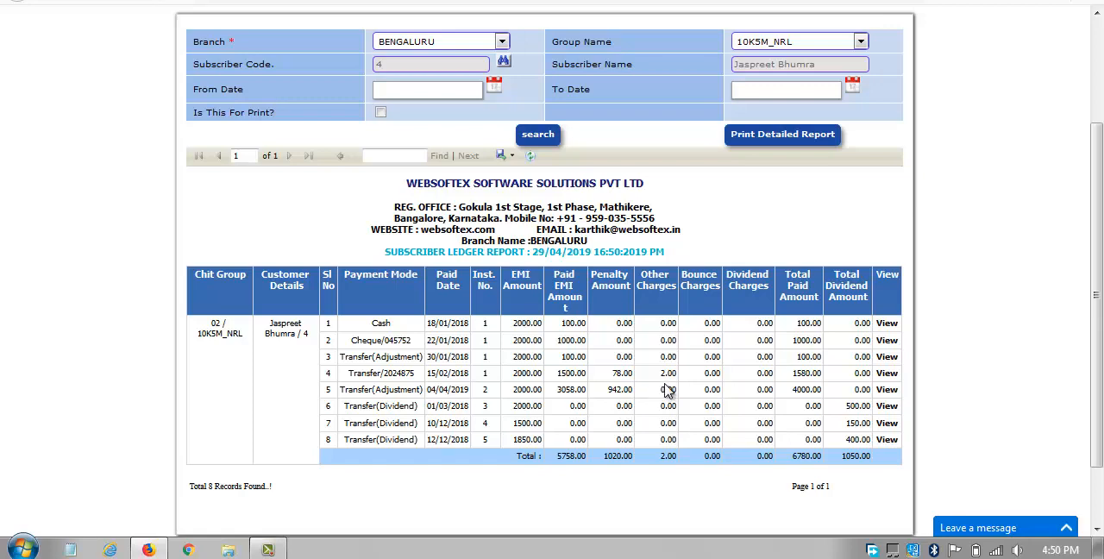
{"action": "scroll", "coordinate": [668, 390], "scroll_direction": "up", "scroll_amount": 3}
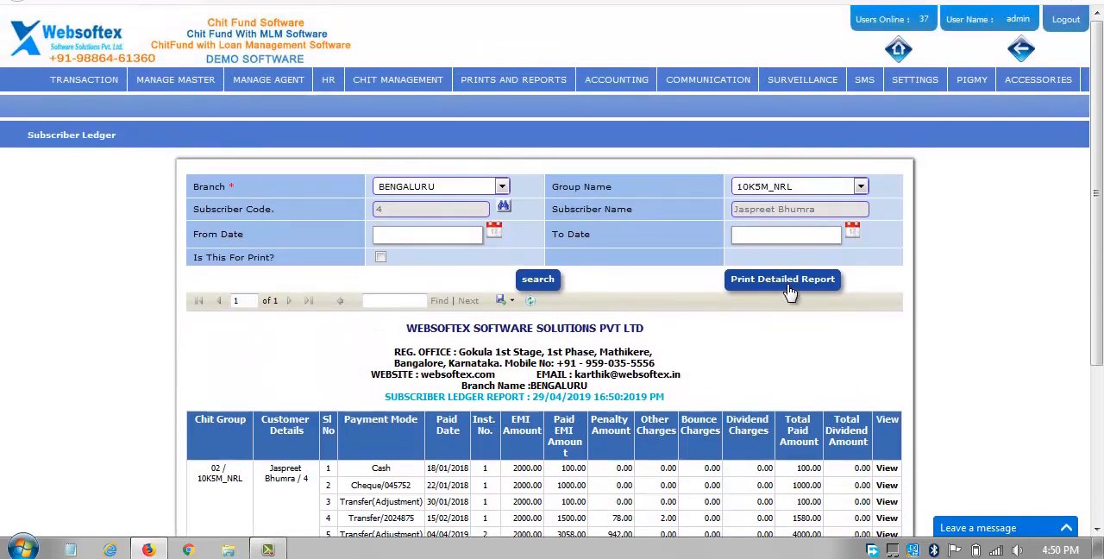
Open the printable detailed ledger report for this subscriber and widen its window to fit the full report.
{"action": "left_click", "coordinate": [789, 283]}
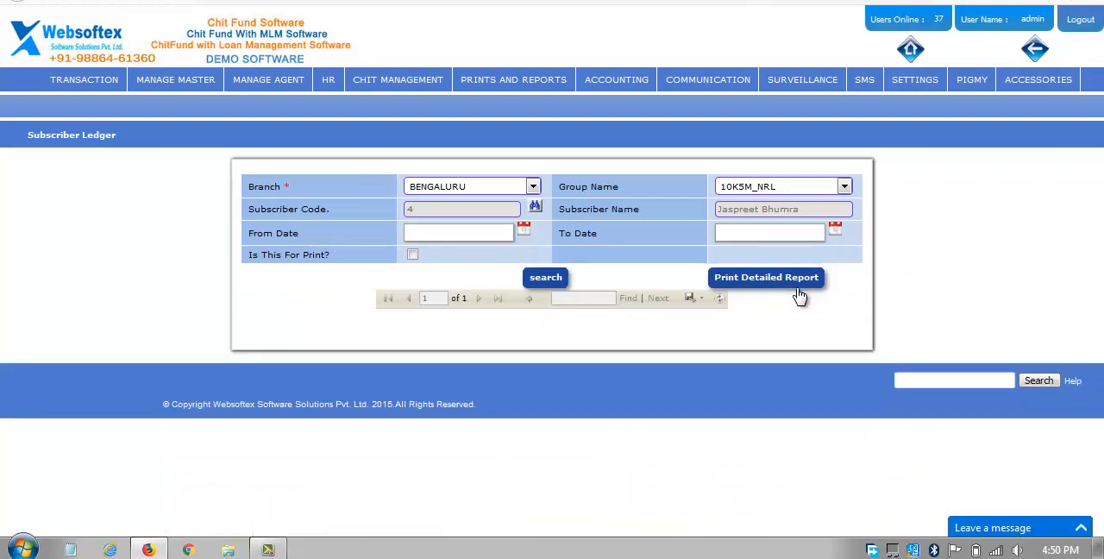
{"action": "left_click", "coordinate": [800, 296]}
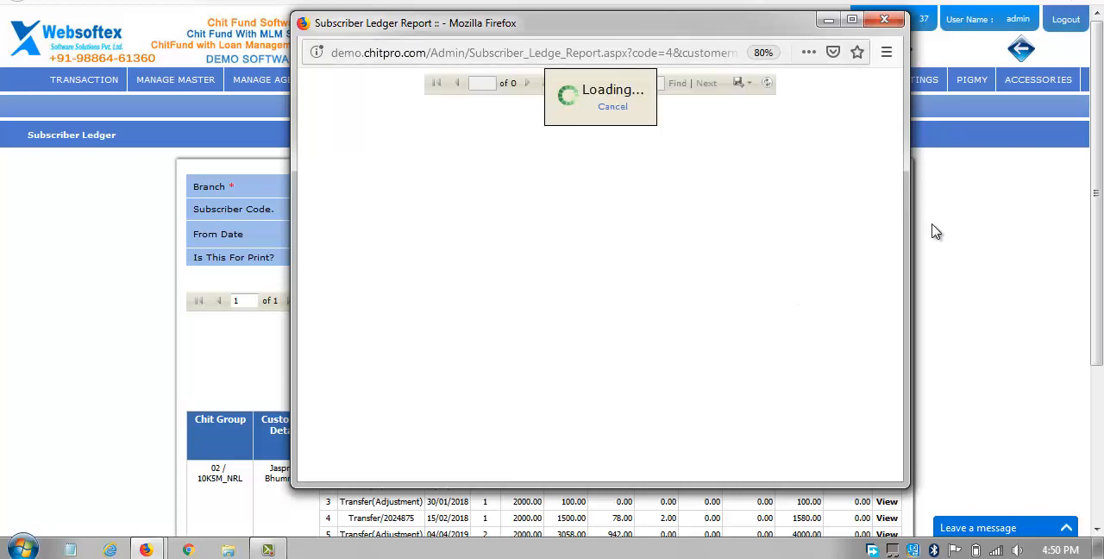
{"action": "left_click_drag", "start_coordinate": [909, 203], "coordinate": [1020, 200]}
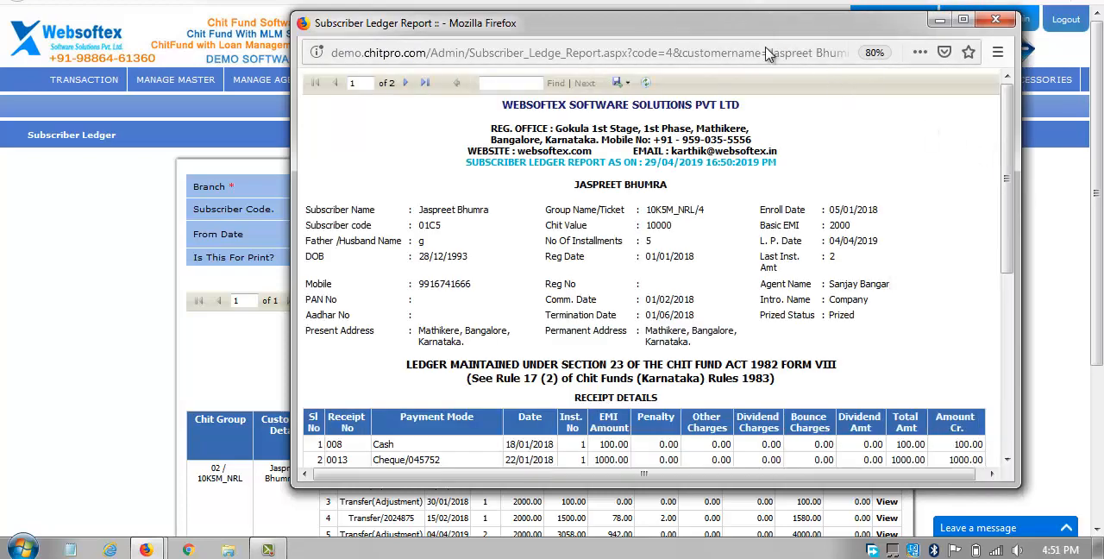
{"action": "left_click_drag", "start_coordinate": [740, 35], "coordinate": [582, 0]}
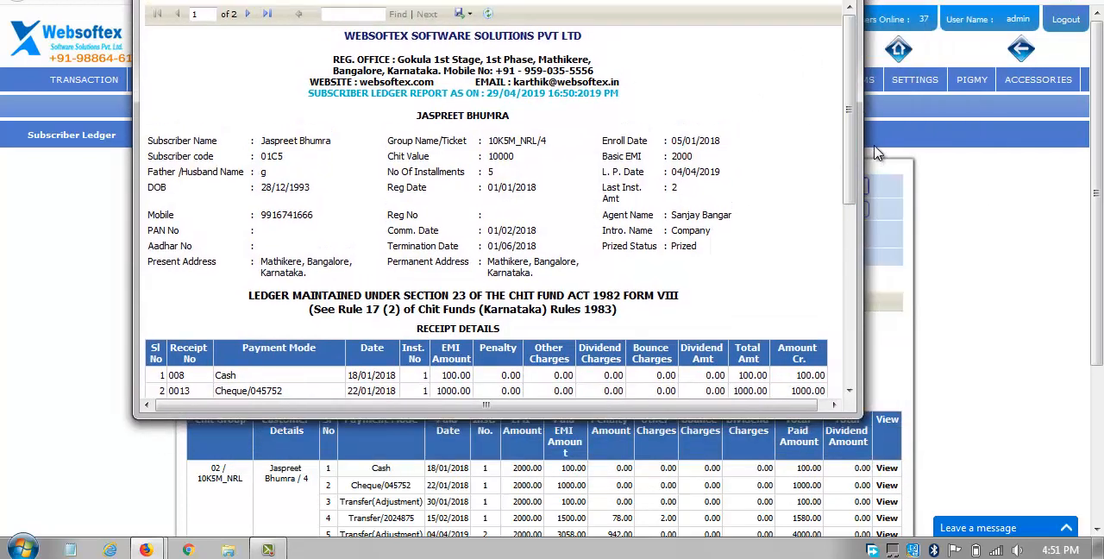
{"action": "left_click_drag", "start_coordinate": [860, 138], "coordinate": [1054, 141]}
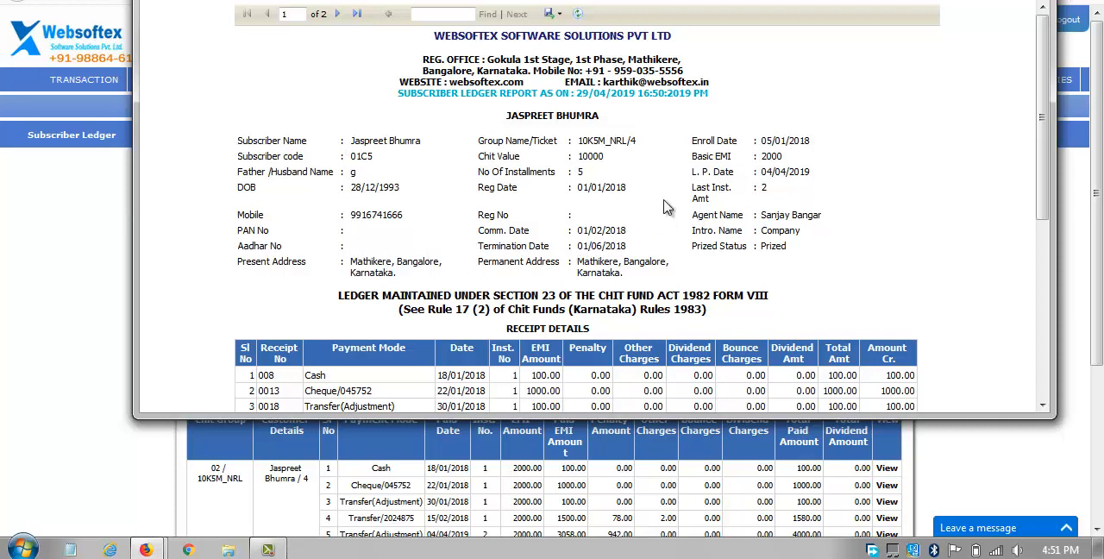
Examine the receipt details, amount summary and auction details in the detailed ledger, then close the report window.
{"action": "scroll", "coordinate": [668, 203], "scroll_direction": "down", "scroll_amount": 5}
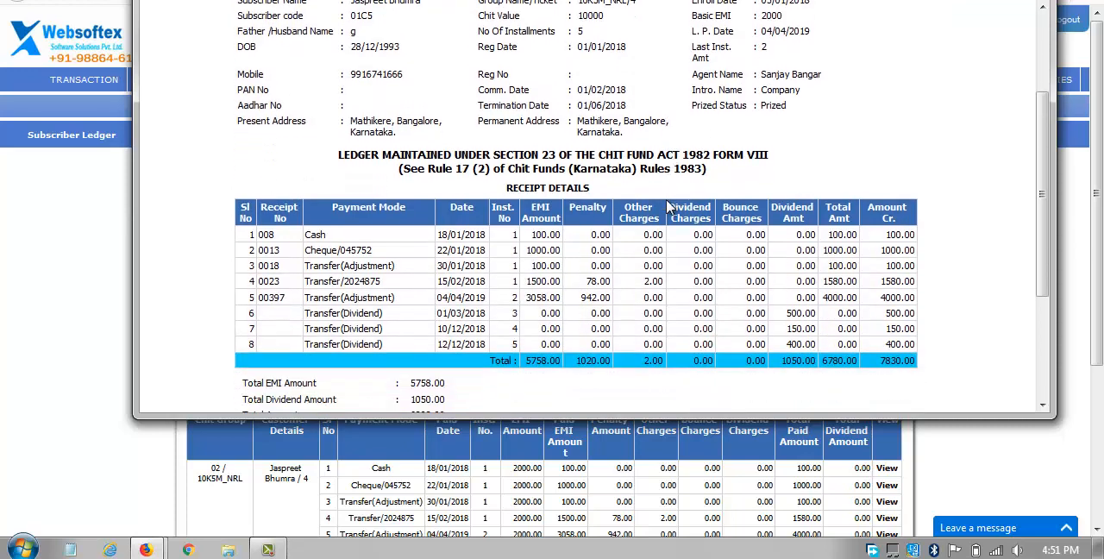
{"action": "scroll", "coordinate": [668, 211], "scroll_direction": "down", "scroll_amount": 3}
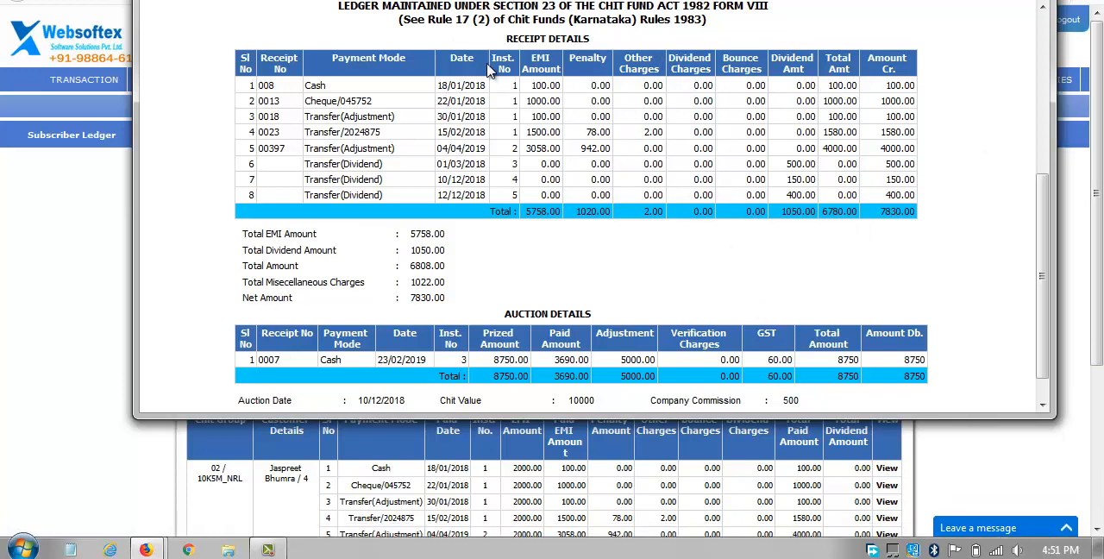
{"action": "scroll", "coordinate": [784, 121], "scroll_direction": "down", "scroll_amount": 1}
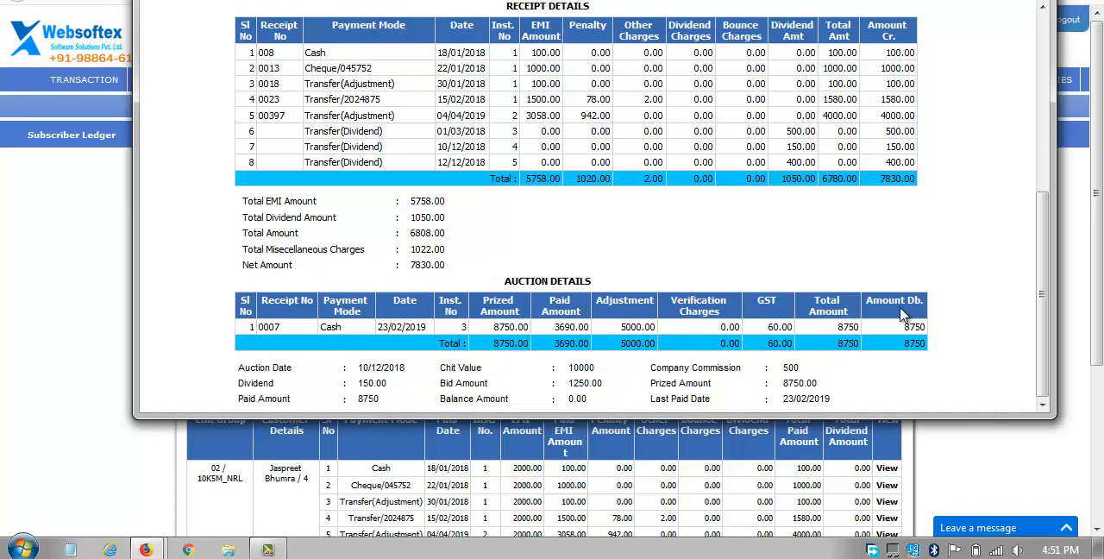
{"action": "scroll", "coordinate": [768, 288], "scroll_direction": "up", "scroll_amount": 5}
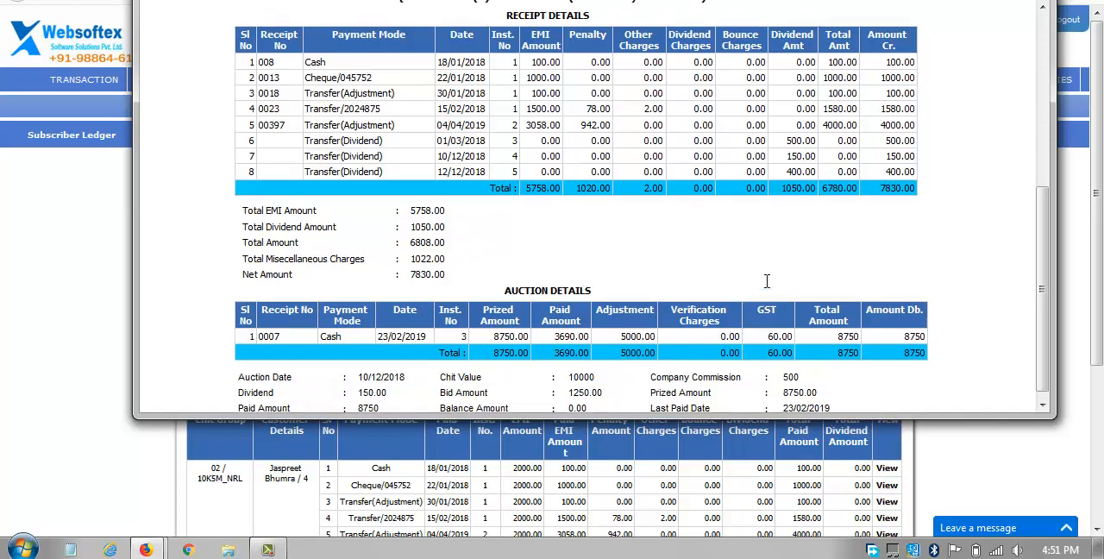
{"action": "left_click", "coordinate": [1035, 0]}
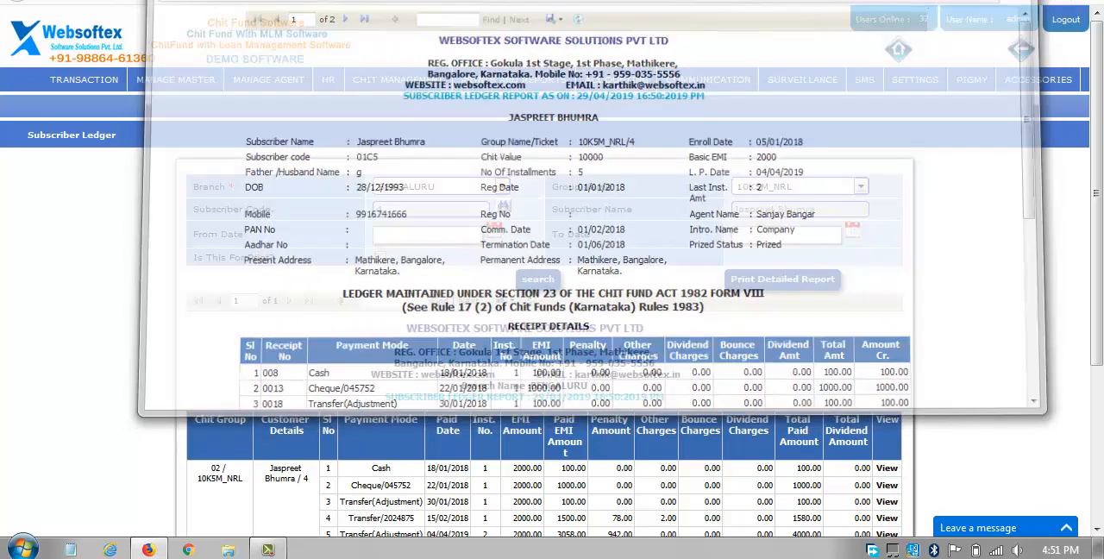
{"action": "scroll", "coordinate": [517, 380], "scroll_direction": "down", "scroll_amount": 3}
{"action": "scroll", "coordinate": [516, 380], "scroll_direction": "up", "scroll_amount": 3}
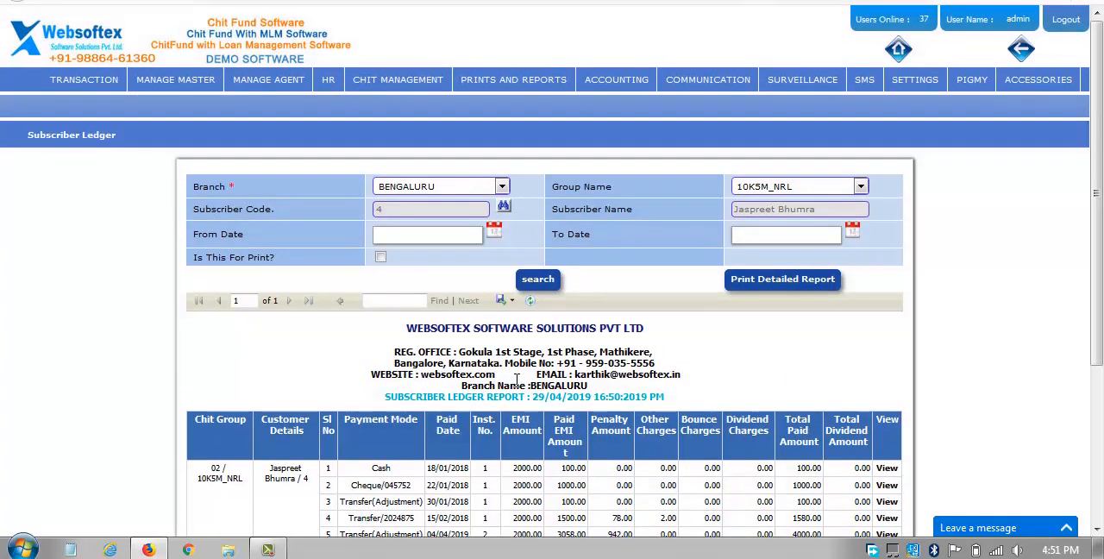
Open the EMI Details installment report and set its branch to BENGALURU.
{"action": "mouse_move", "coordinate": [496, 88]}
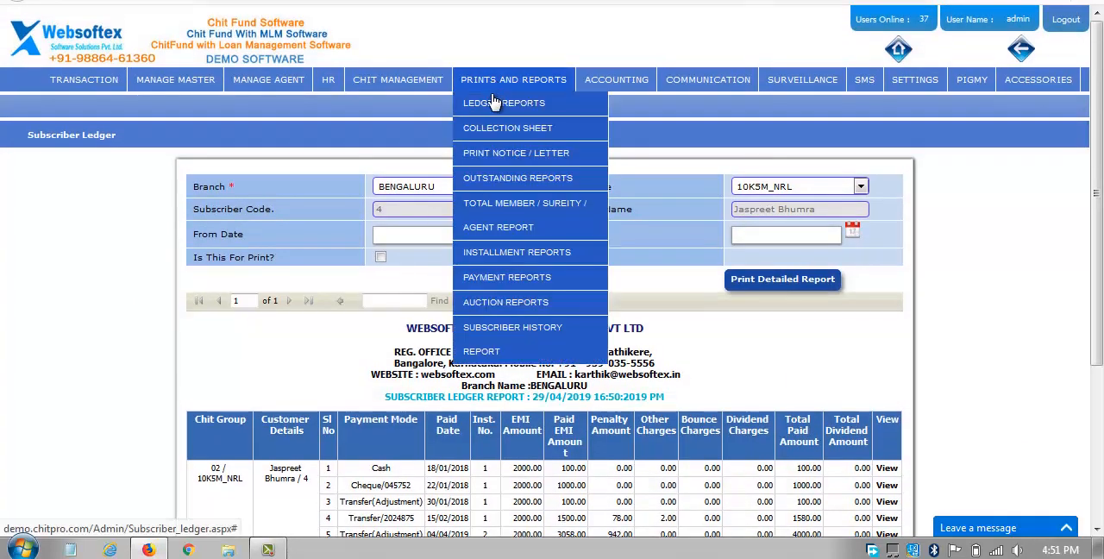
{"action": "mouse_move", "coordinate": [536, 261]}
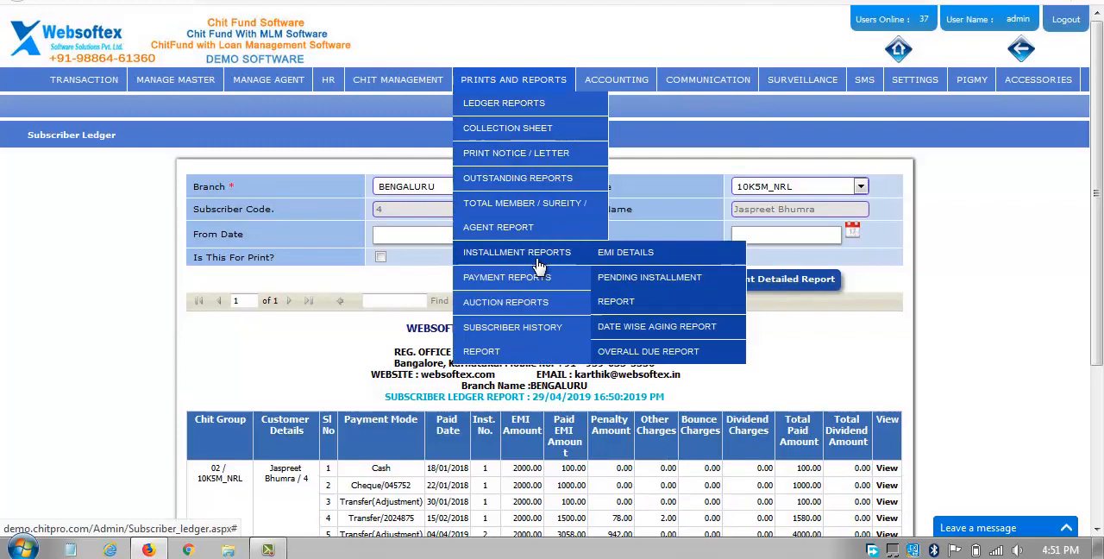
{"action": "left_click", "coordinate": [598, 260]}
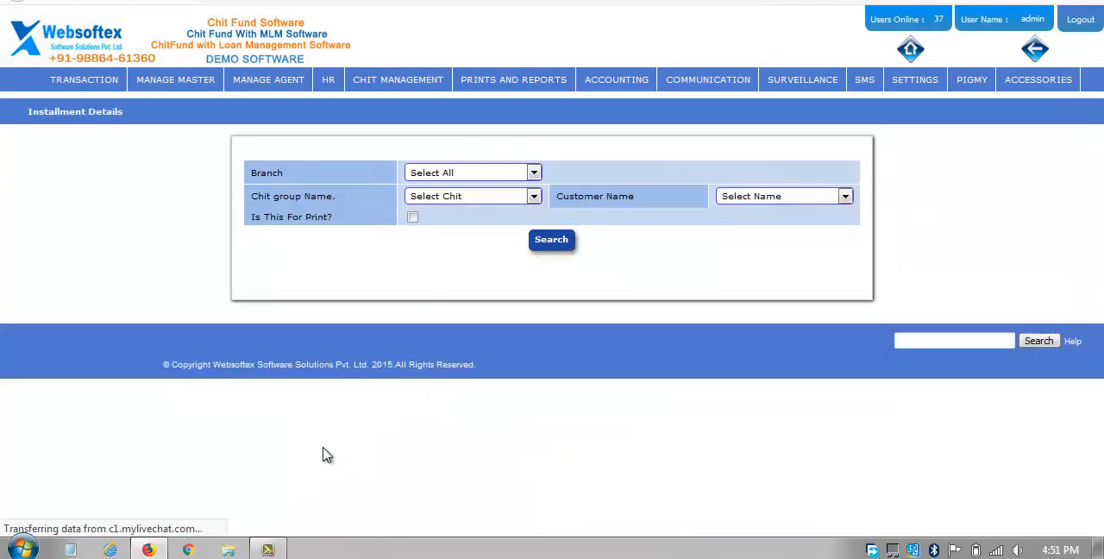
{"action": "left_click", "coordinate": [504, 173]}
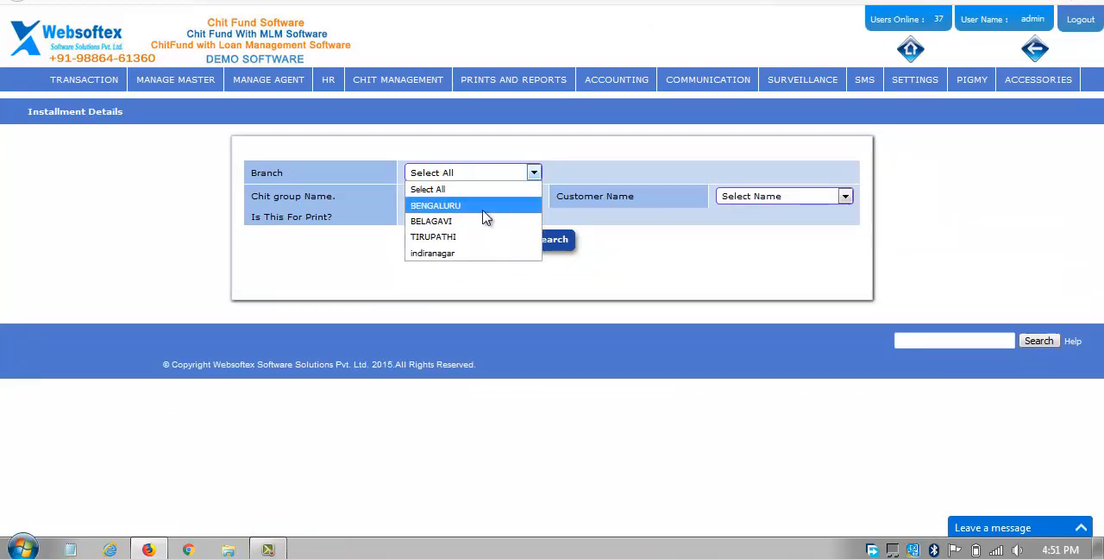
{"action": "left_click", "coordinate": [483, 210]}
Generate the EMI details for chit group 10K5M_NRL without choosing a customer, and view the installment table.
{"action": "left_click", "coordinate": [493, 200]}
{"action": "left_click", "coordinate": [491, 200]}
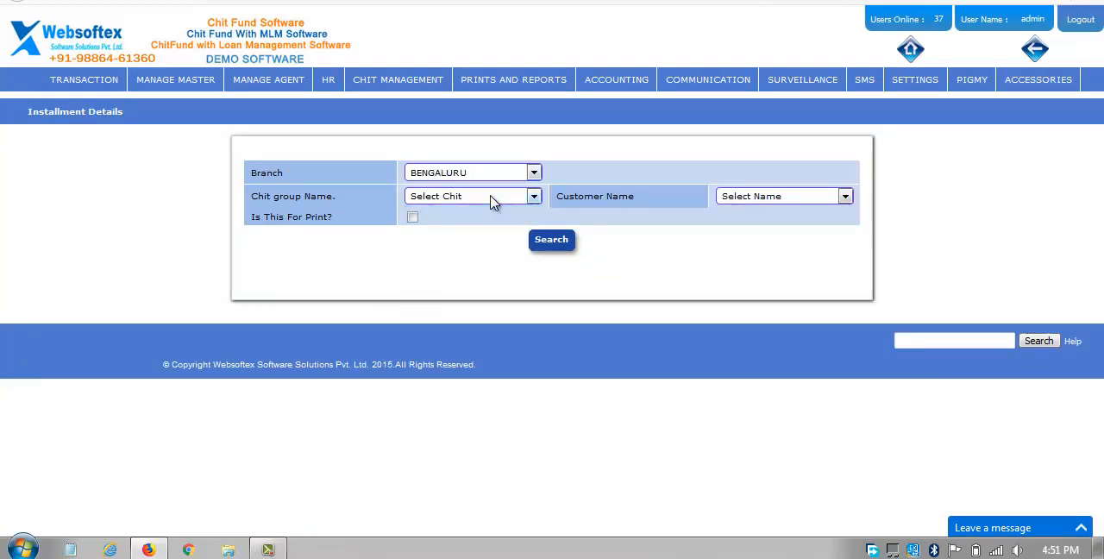
{"action": "left_click", "coordinate": [493, 200]}
{"action": "left_click", "coordinate": [493, 200]}
{"action": "left_click", "coordinate": [493, 199]}
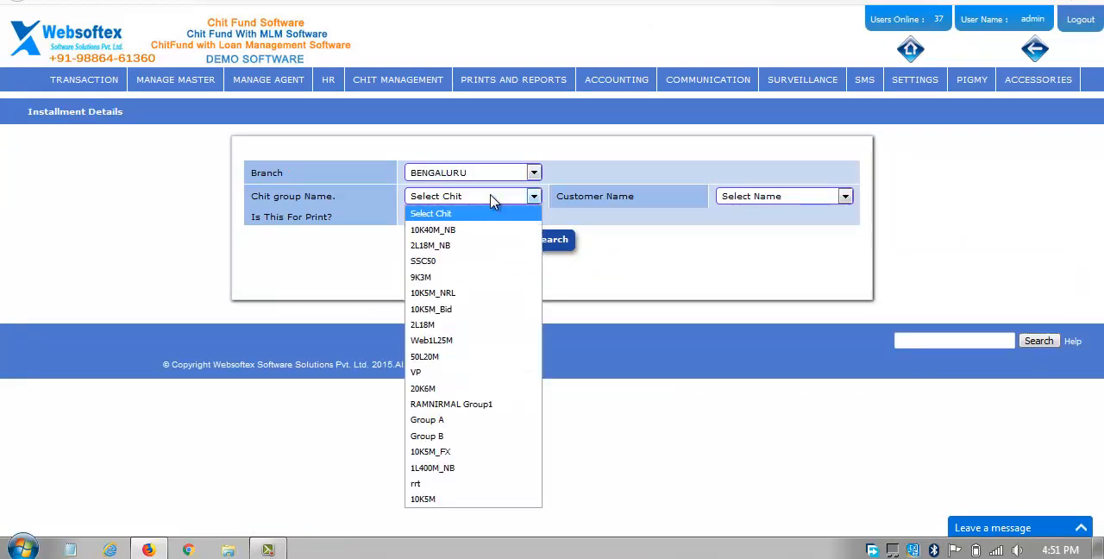
{"action": "left_click", "coordinate": [477, 293]}
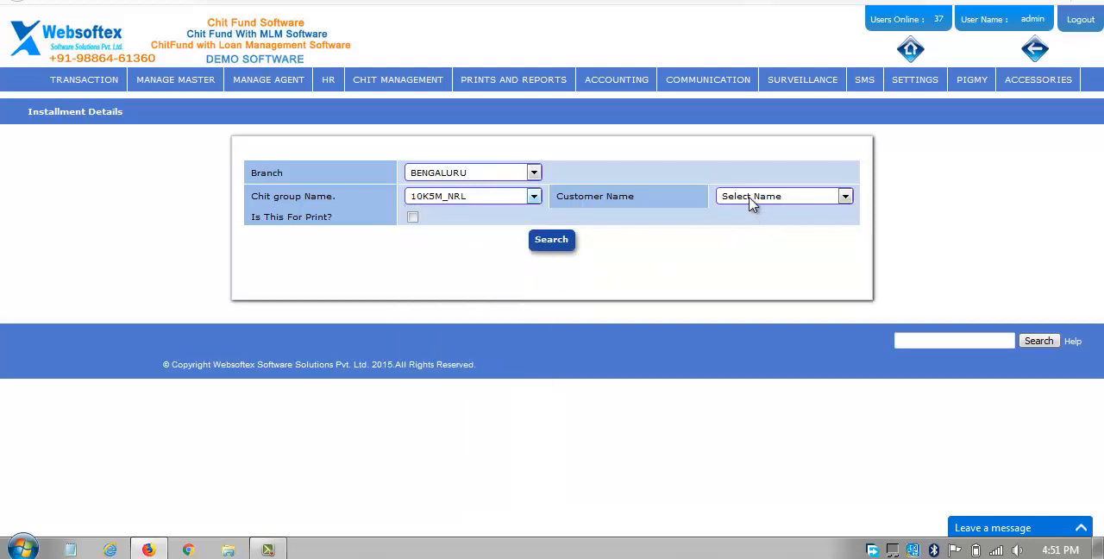
{"action": "left_click", "coordinate": [558, 241]}
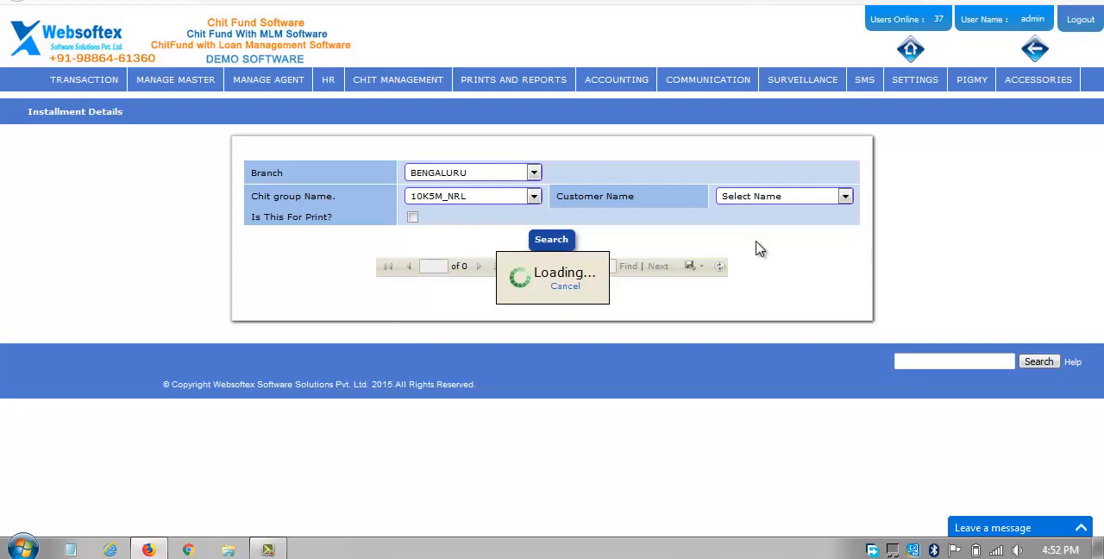
{"action": "scroll", "coordinate": [752, 281], "scroll_direction": "down", "scroll_amount": 1}
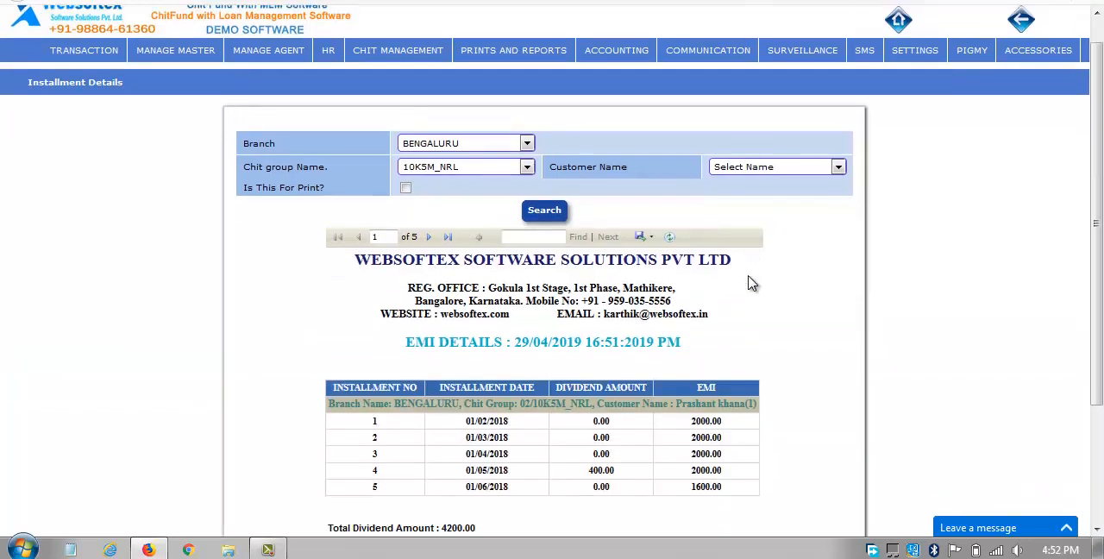
Look over the EMI details table and its totals, then open the Pending Installment Report.
{"action": "scroll", "coordinate": [752, 280], "scroll_direction": "down", "scroll_amount": 1}
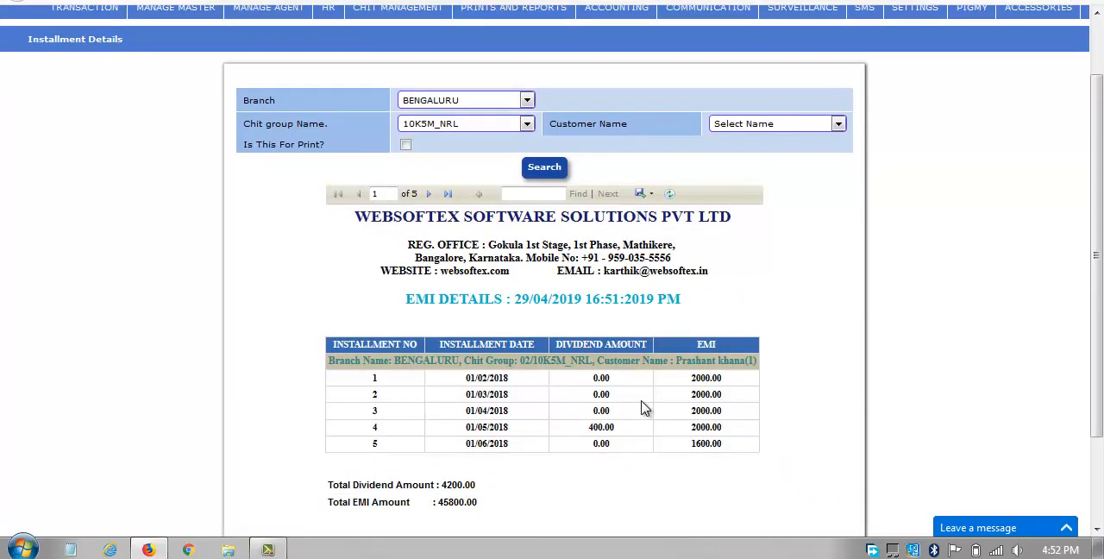
{"action": "scroll", "coordinate": [593, 258], "scroll_direction": "up", "scroll_amount": 2}
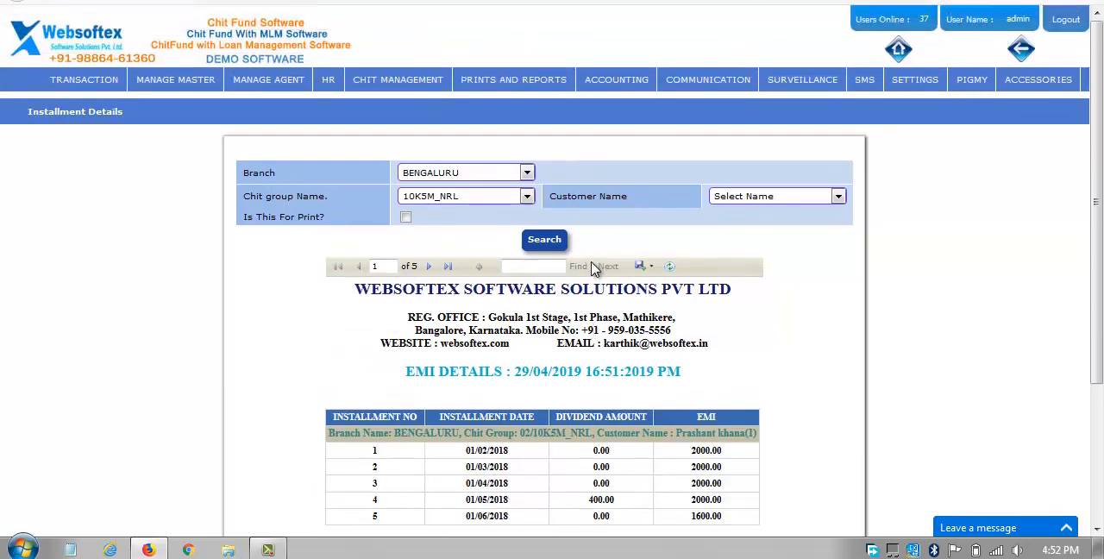
{"action": "mouse_move", "coordinate": [396, 86]}
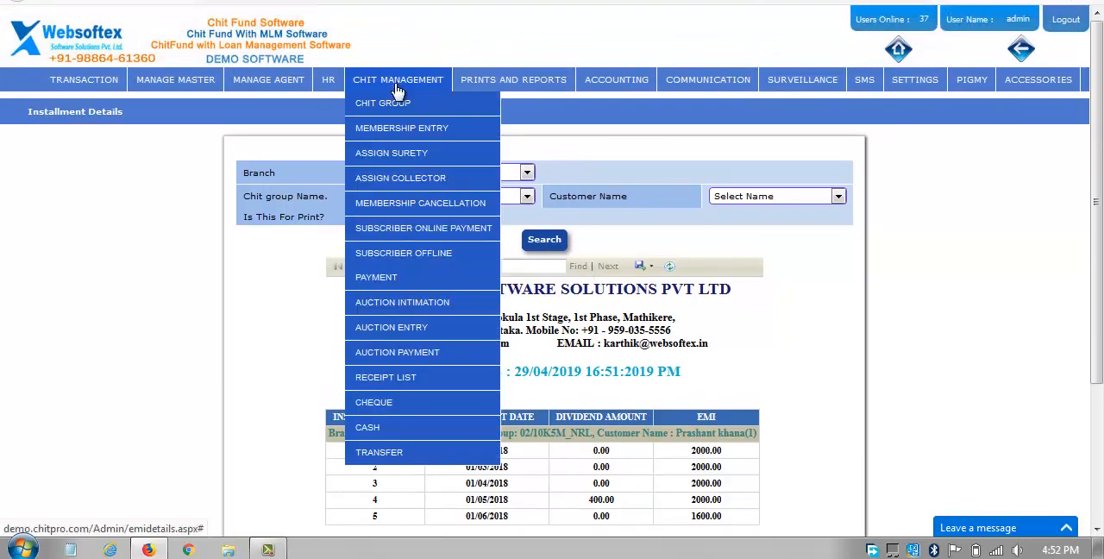
{"action": "mouse_move", "coordinate": [499, 86]}
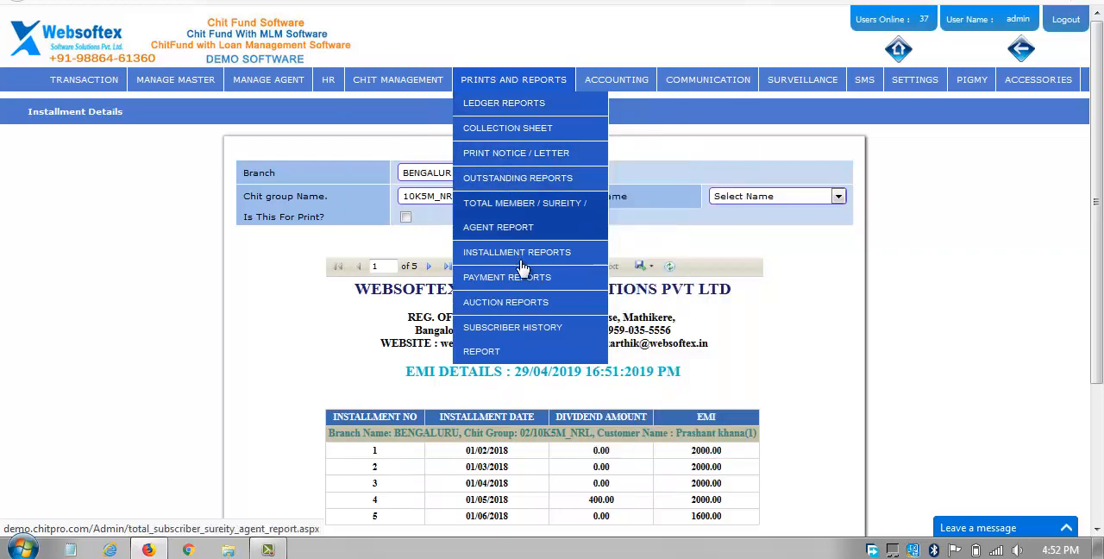
{"action": "mouse_move", "coordinate": [516, 252]}
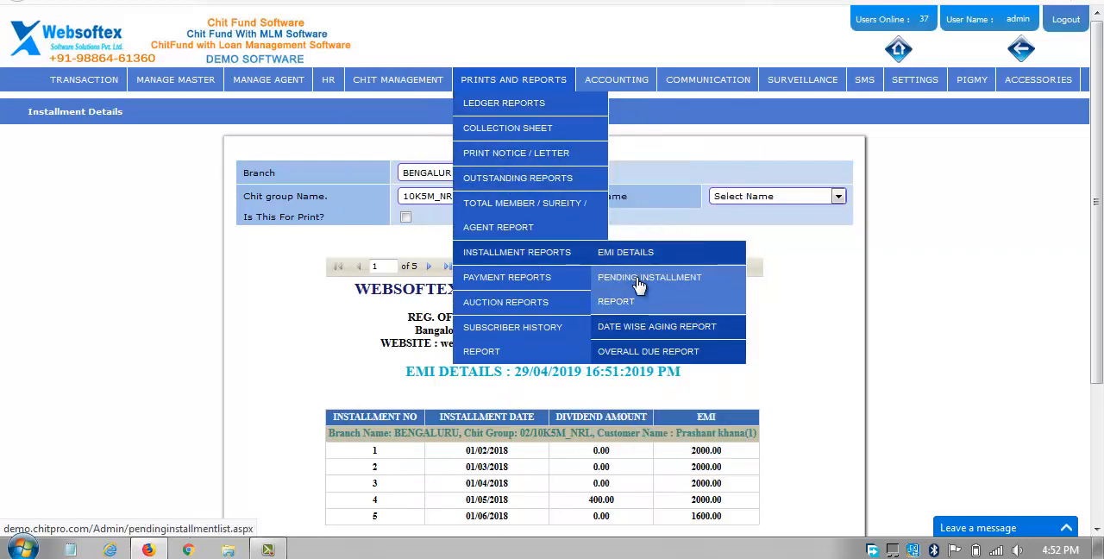
{"action": "left_click", "coordinate": [637, 280]}
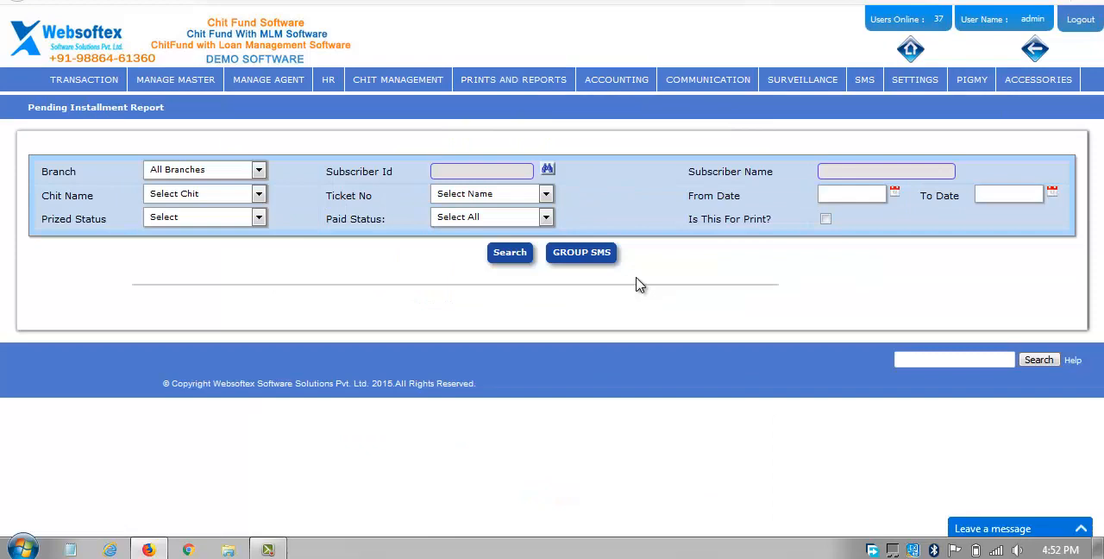
Generate the pending installment report for the BENGALURU branch and view its installment table.
{"action": "left_click", "coordinate": [212, 171]}
{"action": "left_click", "coordinate": [212, 207]}
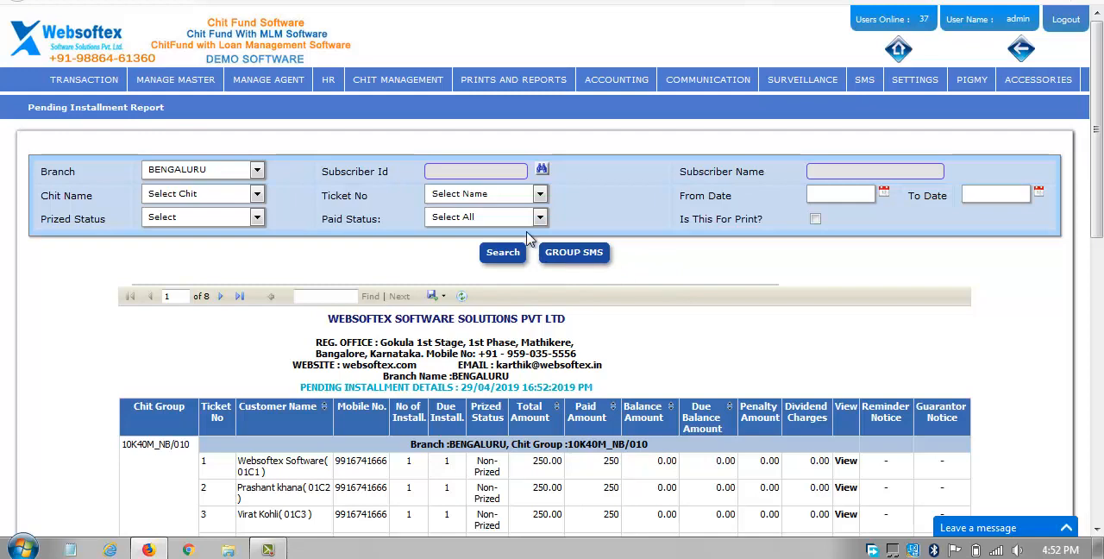
{"action": "scroll", "coordinate": [592, 311], "scroll_direction": "down", "scroll_amount": 1}
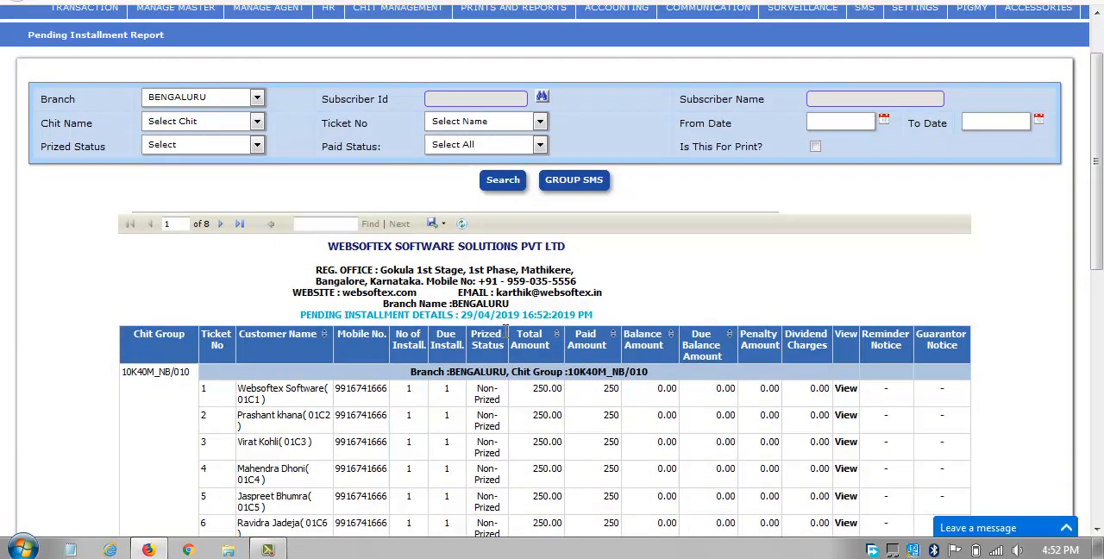
{"action": "scroll", "coordinate": [503, 332], "scroll_direction": "up", "scroll_amount": 1}
{"action": "mouse_move", "coordinate": [505, 90]}
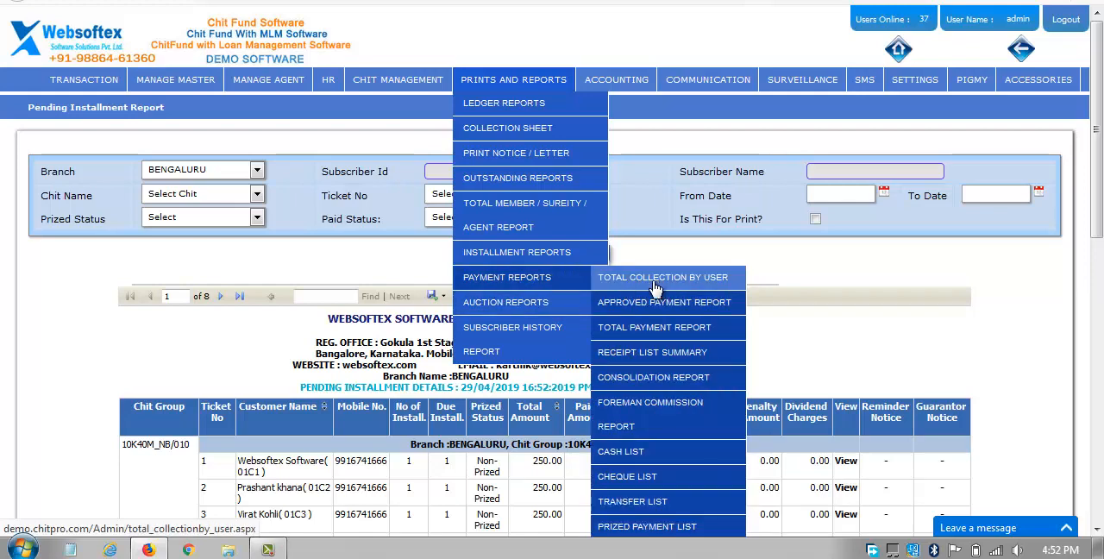
{"action": "mouse_move", "coordinate": [551, 261]}
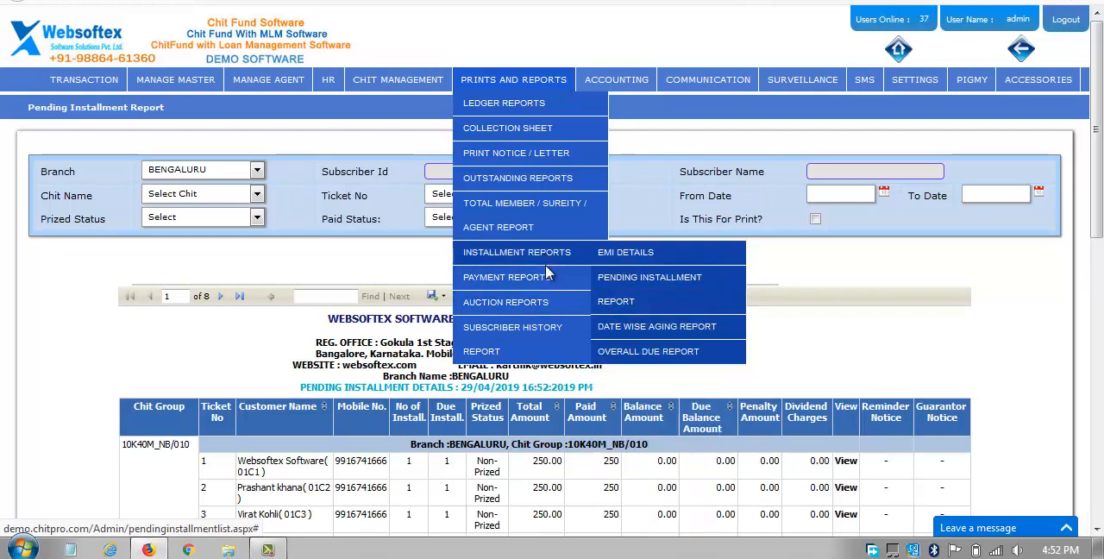
{"action": "mouse_move", "coordinate": [548, 282]}
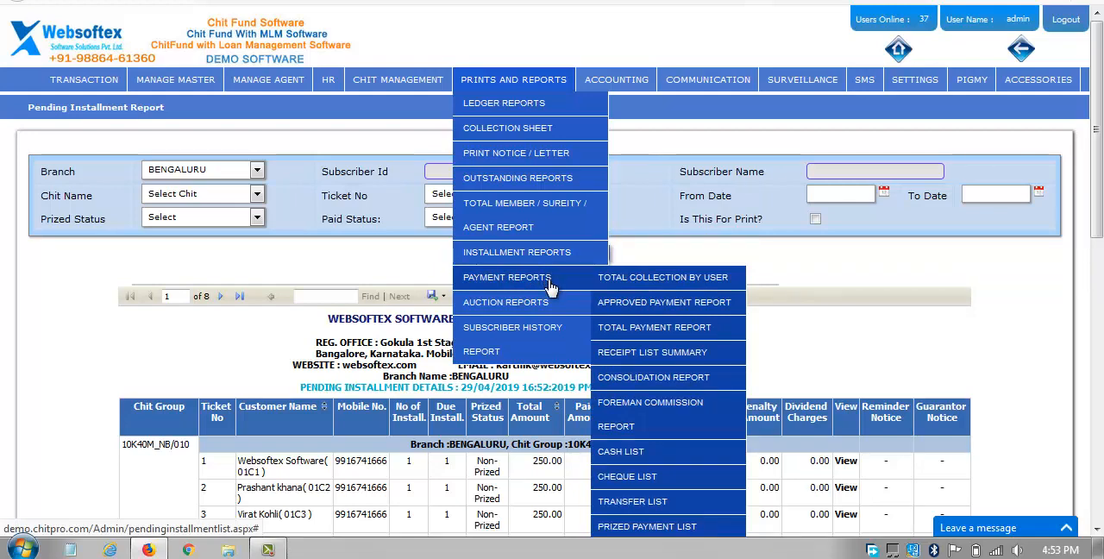
{"action": "mouse_move", "coordinate": [551, 307]}
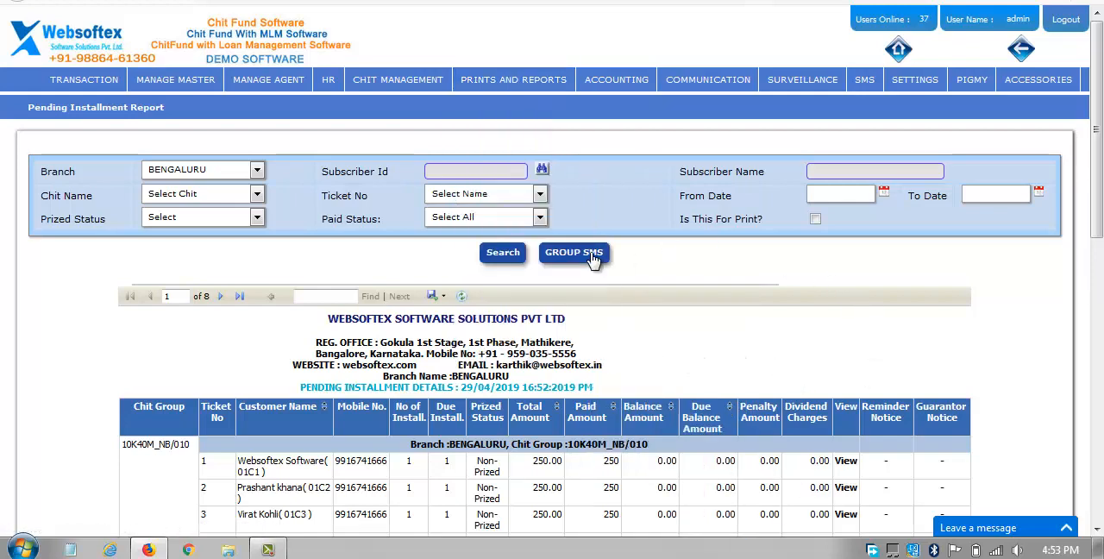
Open the accounting View Ledger list and filter it to the CAPITAL ACCOUNT group.
{"action": "mouse_move", "coordinate": [616, 79]}
{"action": "mouse_move", "coordinate": [610, 105]}
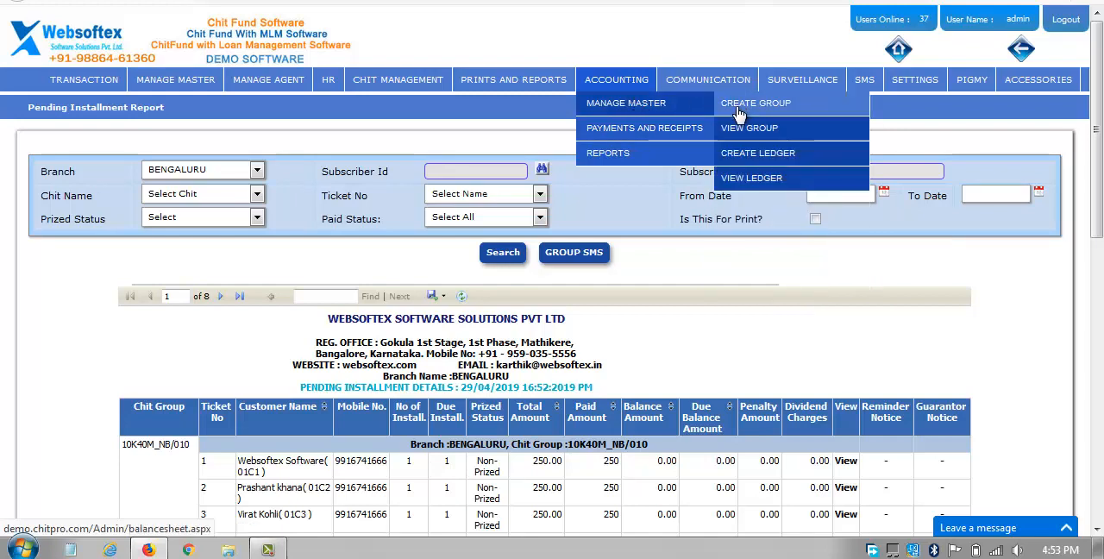
{"action": "left_click", "coordinate": [748, 177]}
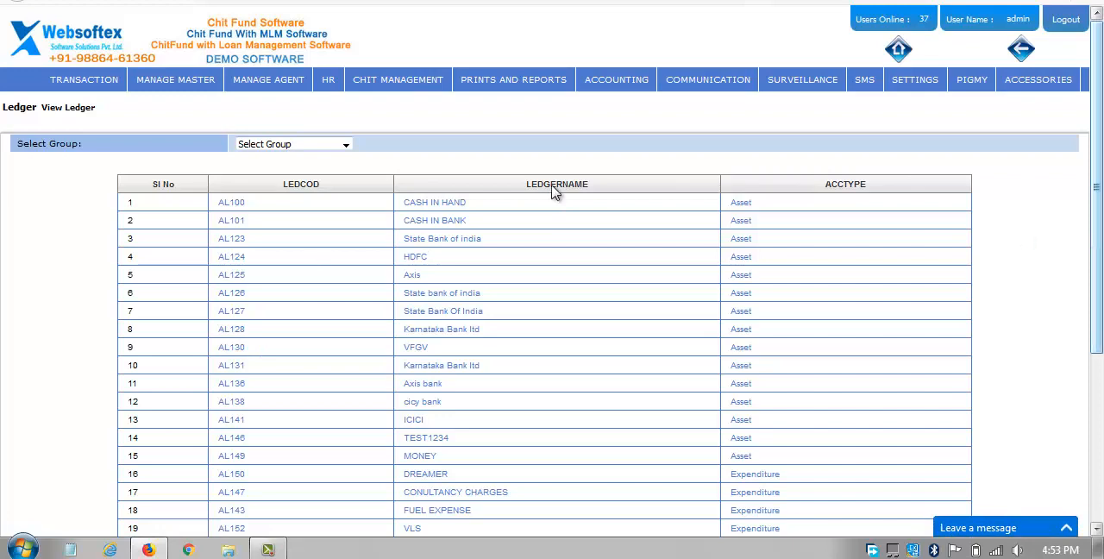
{"action": "left_click", "coordinate": [293, 145]}
{"action": "left_click", "coordinate": [291, 175]}
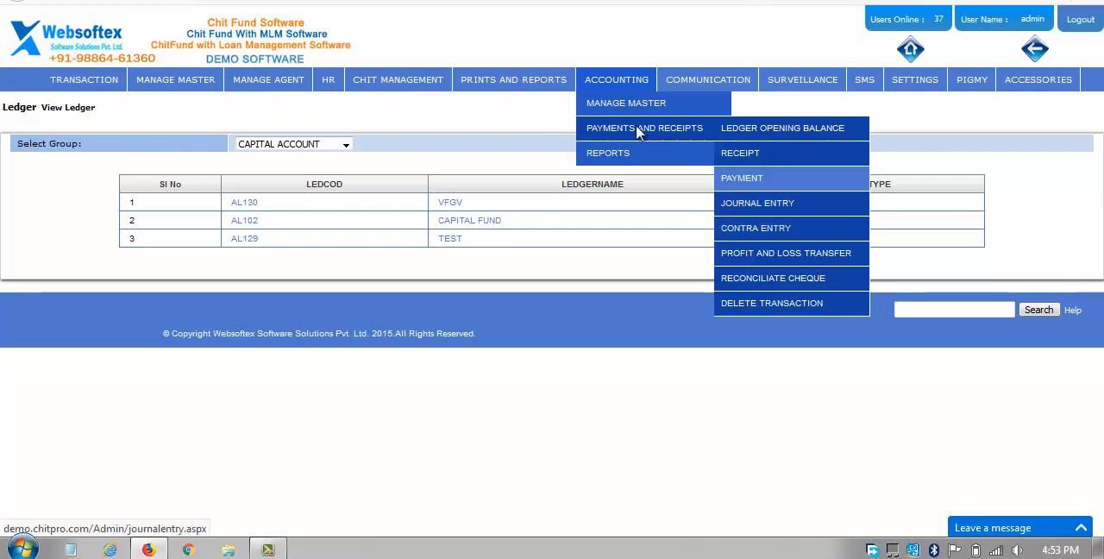
Close the Windows color scheme prompt without choosing an option and return to the accounting report options.
{"action": "mouse_move", "coordinate": [609, 155]}
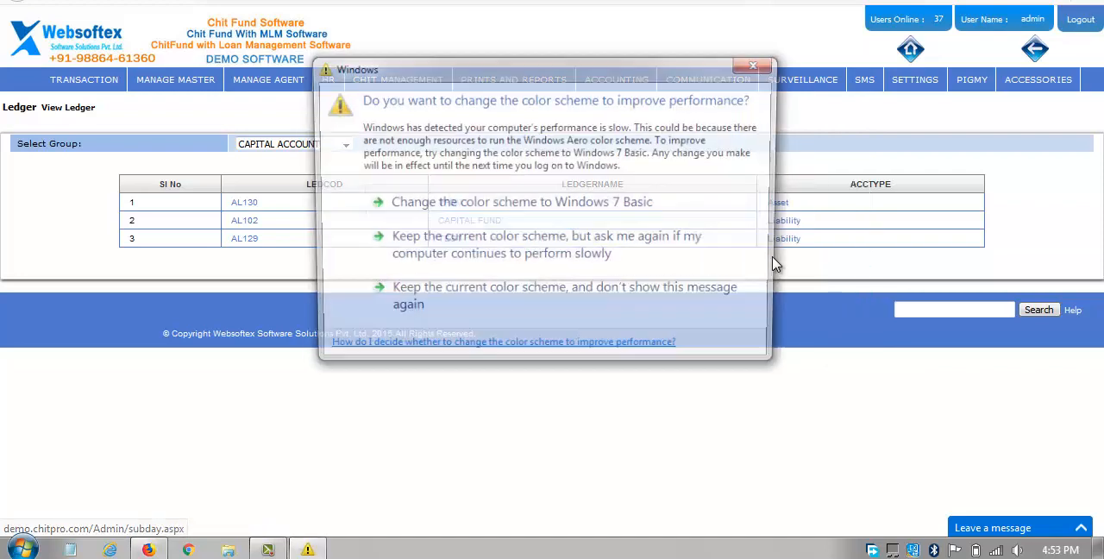
{"action": "left_click", "coordinate": [758, 66]}
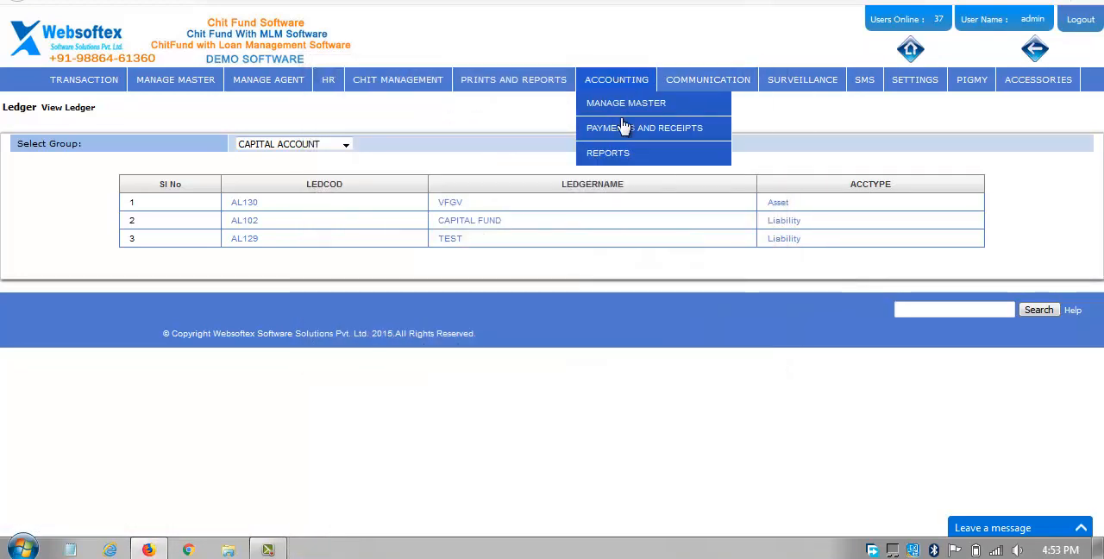
{"action": "mouse_move", "coordinate": [608, 152]}
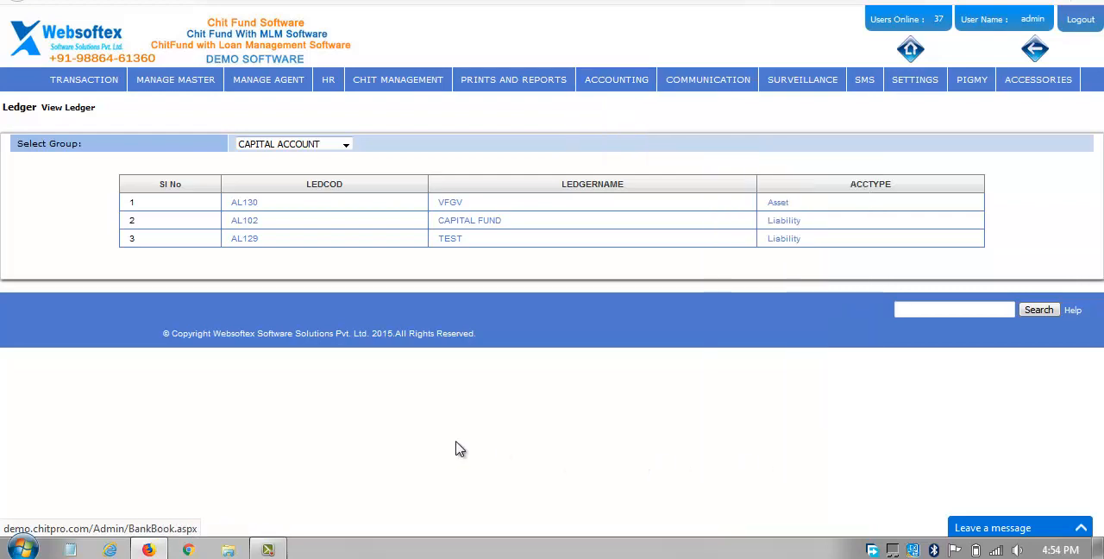
Open the Compose Mail form of the communication module.
{"action": "mouse_move", "coordinate": [688, 83]}
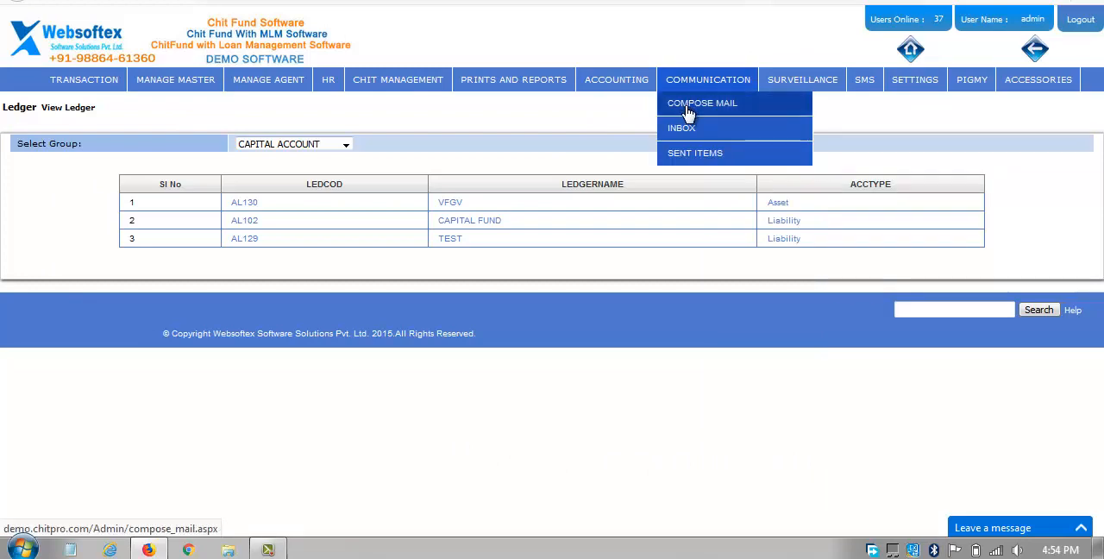
{"action": "left_click", "coordinate": [688, 114]}
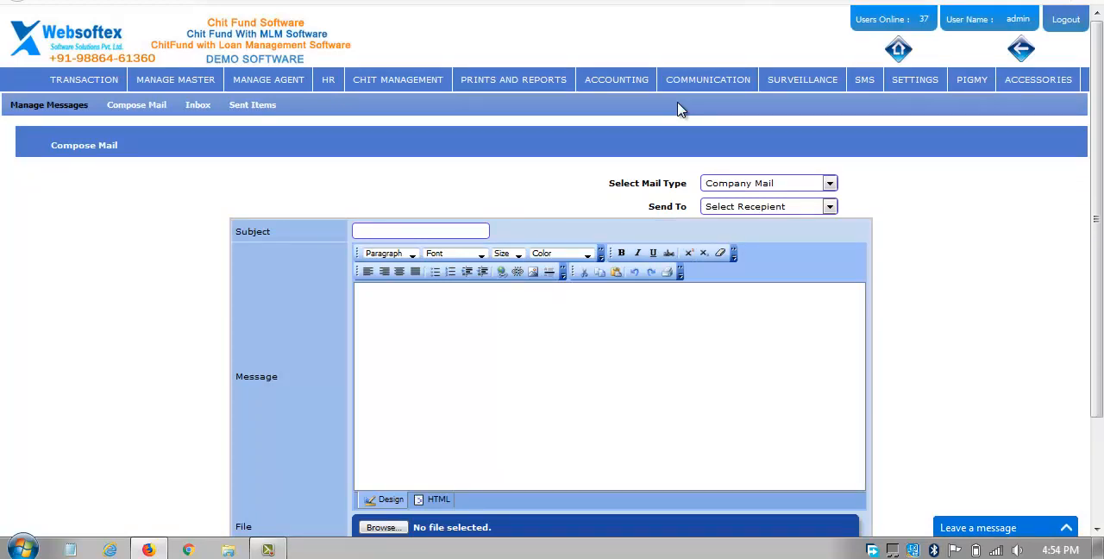
{"action": "mouse_move", "coordinate": [680, 95]}
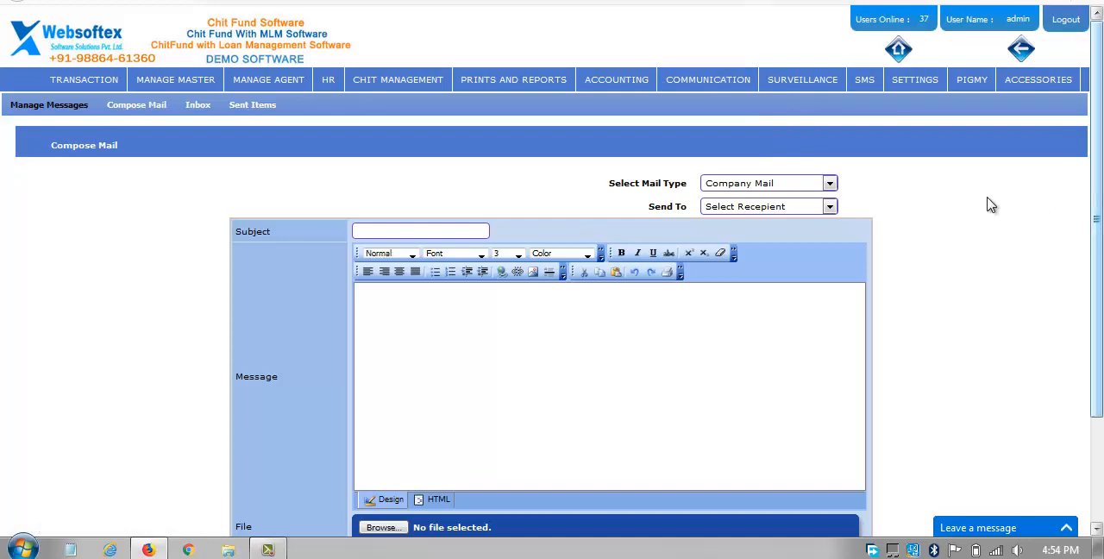
{"action": "mouse_move", "coordinate": [965, 80]}
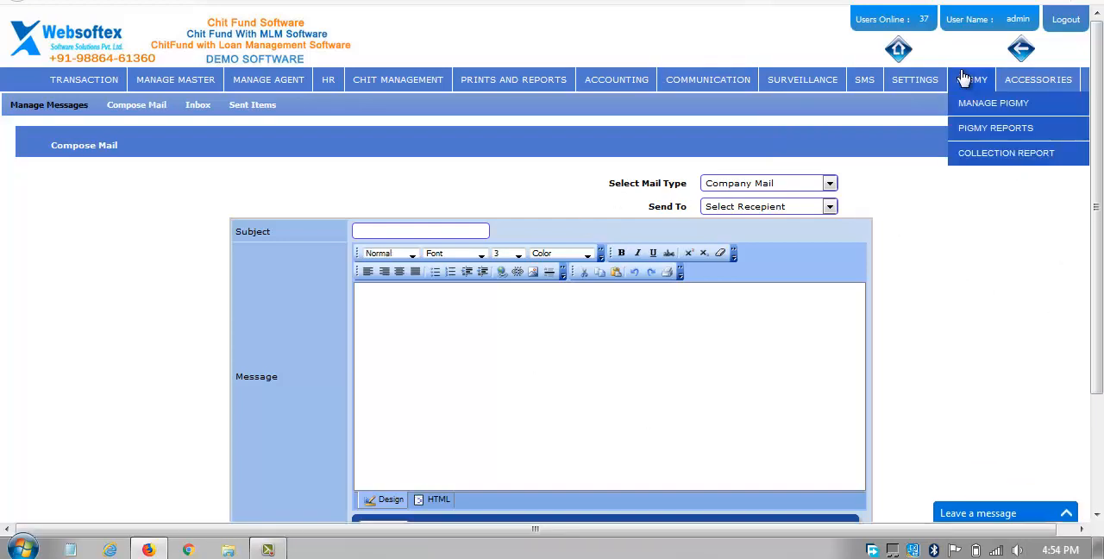
{"action": "left_click", "coordinate": [1088, 2]}
{"action": "left_click", "coordinate": [968, 139]}
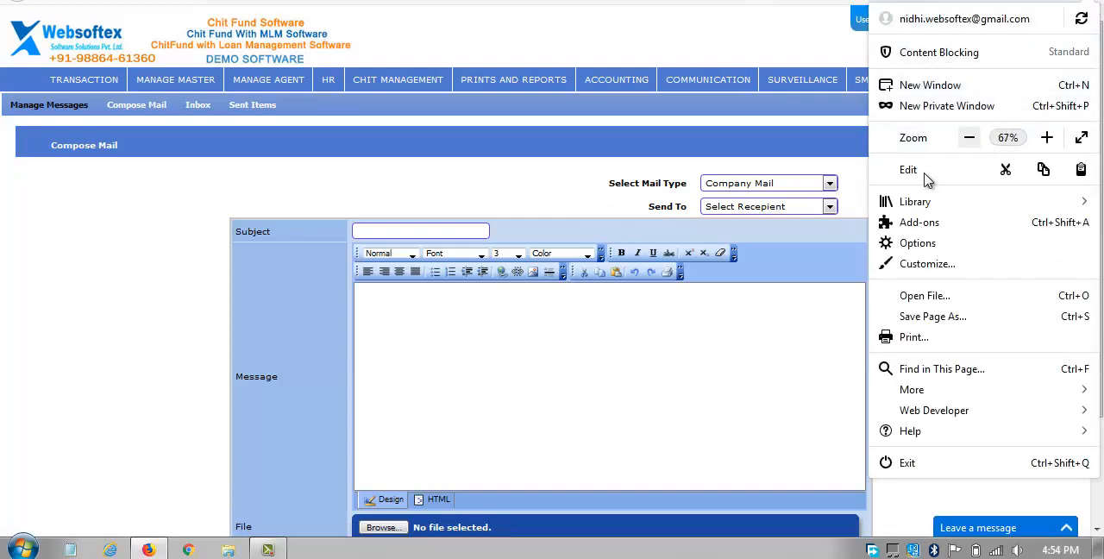
{"action": "left_click", "coordinate": [579, 200]}
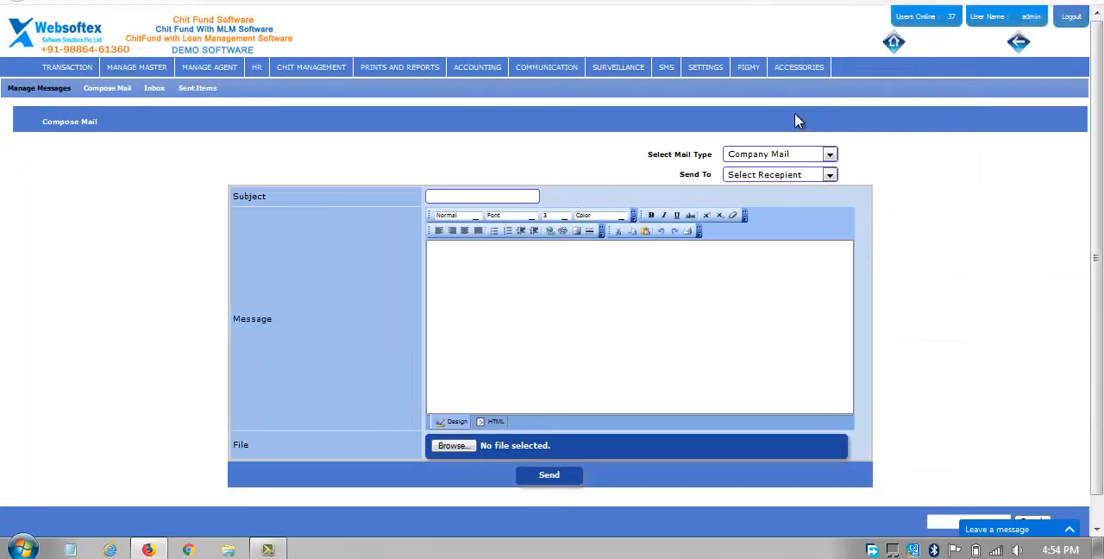
{"action": "left_click", "coordinate": [1088, 2]}
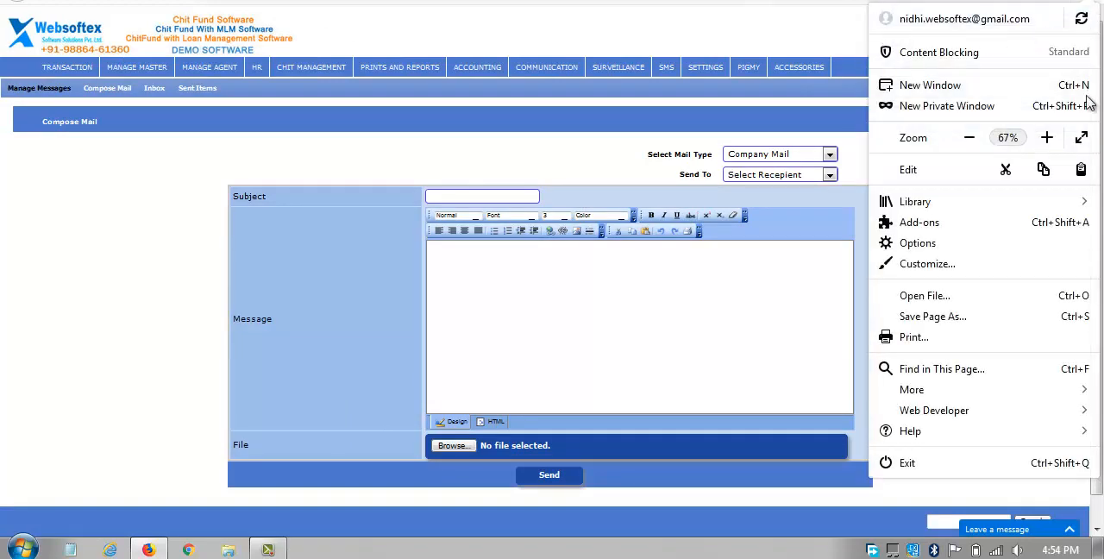
{"action": "left_click", "coordinate": [1044, 138]}
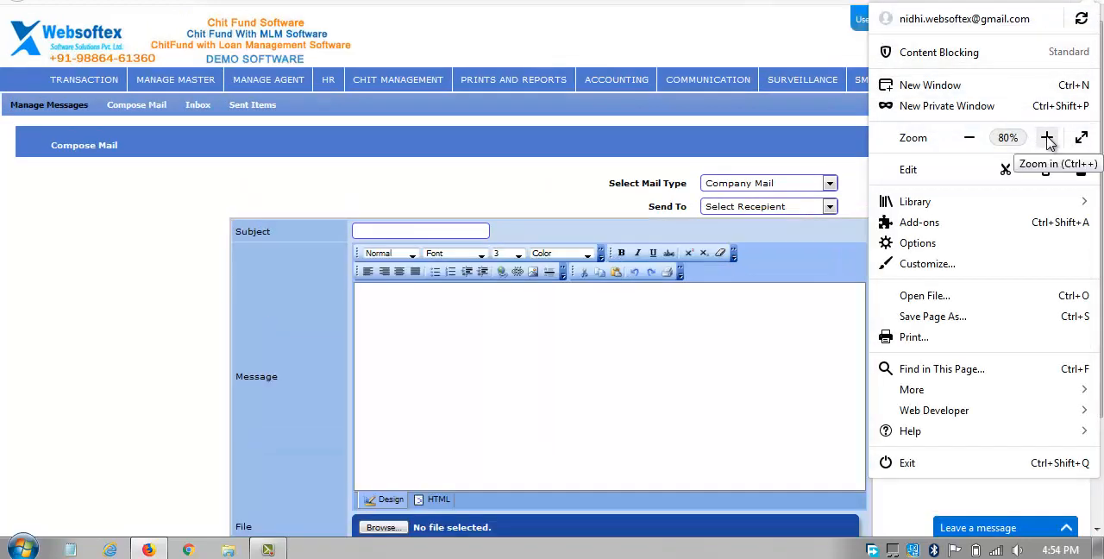
{"action": "left_click", "coordinate": [664, 132]}
Open the Create Pigmy Account form from the pigmy management options.
{"action": "mouse_move", "coordinate": [964, 89]}
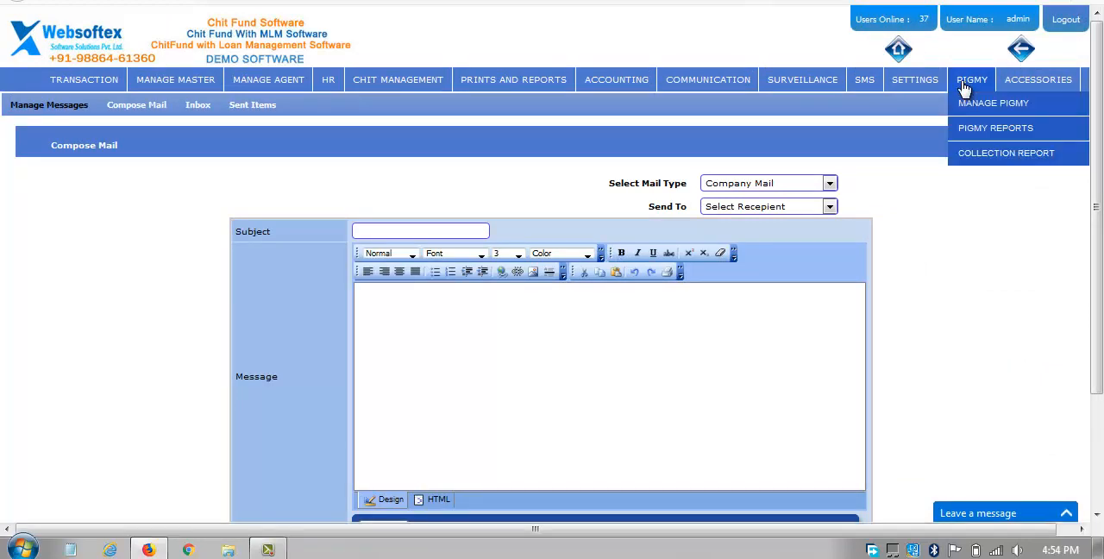
{"action": "key", "text": "Right"}
{"action": "mouse_move", "coordinate": [1064, 108]}
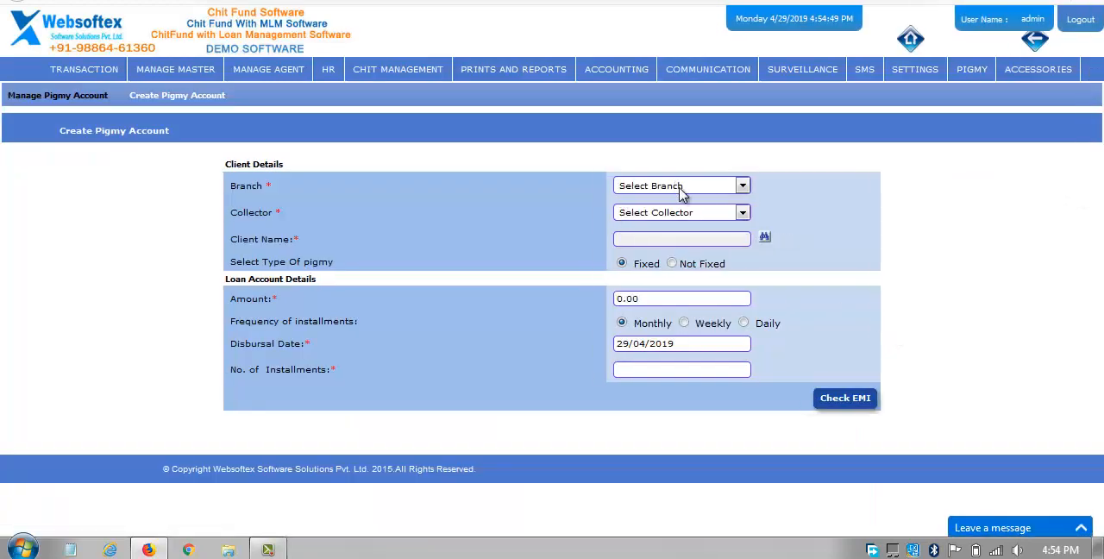
Check the branch and collector choices without selecting any, and set the pigmy type to Not Fixed.
{"action": "left_click", "coordinate": [680, 188]}
{"action": "left_click", "coordinate": [801, 197]}
{"action": "left_click", "coordinate": [683, 214]}
{"action": "left_click", "coordinate": [684, 216]}
{"action": "left_click", "coordinate": [673, 263]}
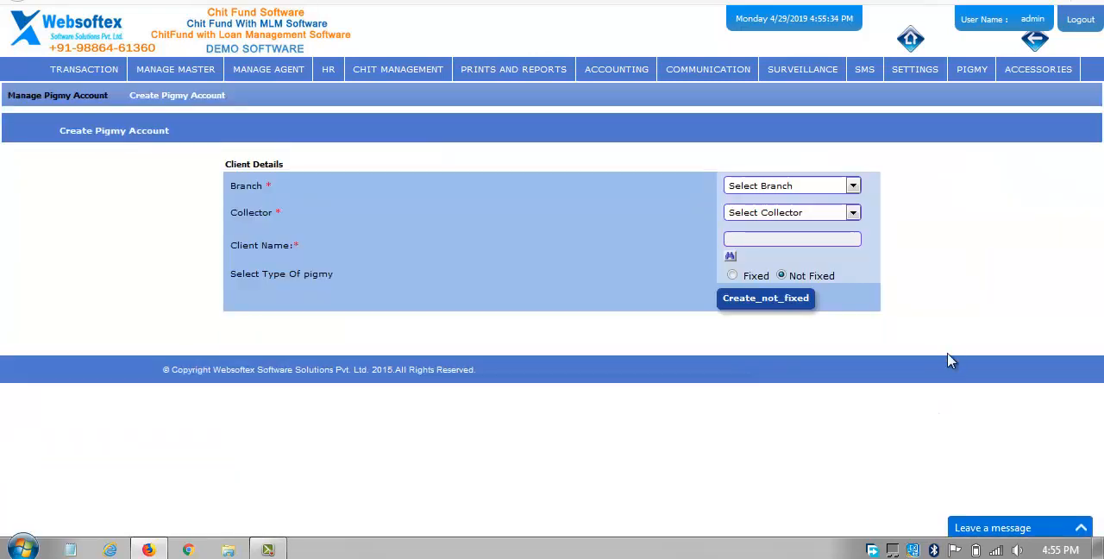
Examine the available pigmy management, pigmy report and collection report options, and dismiss the Windows color scheme prompt.
{"action": "mouse_move", "coordinate": [988, 76]}
{"action": "mouse_move", "coordinate": [992, 111]}
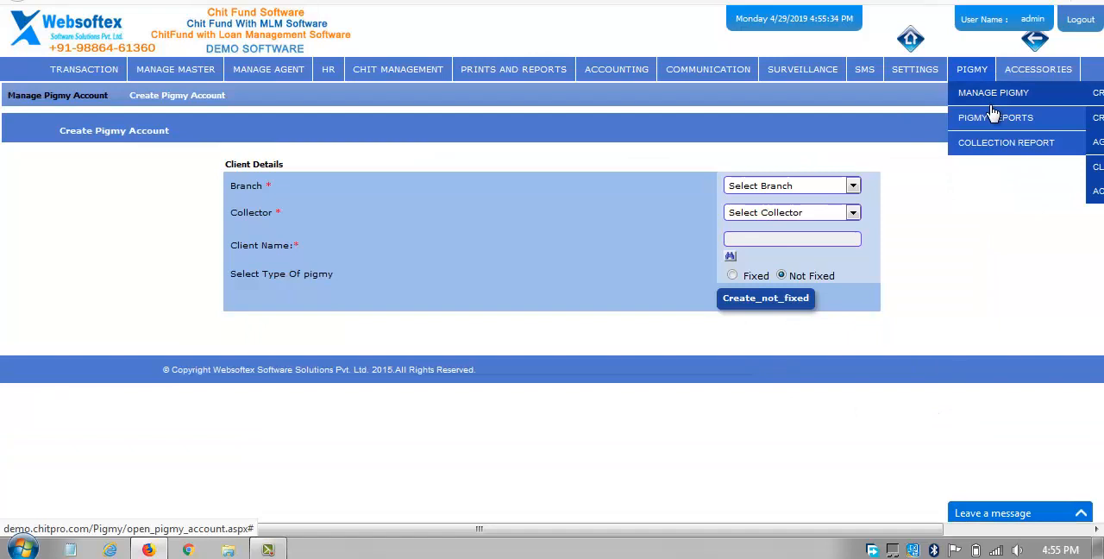
{"action": "mouse_move", "coordinate": [89, 86]}
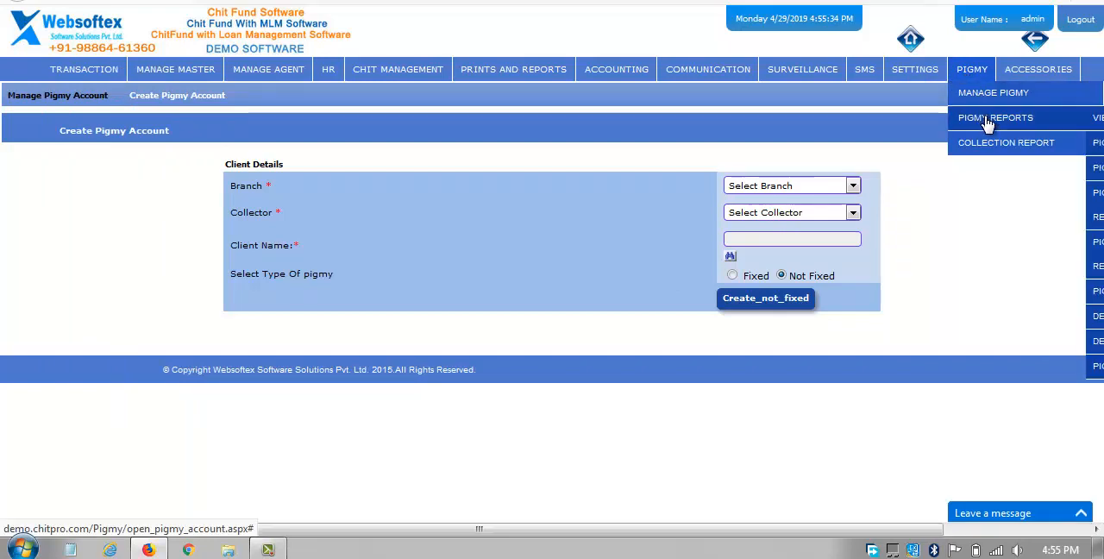
{"action": "scroll", "coordinate": [991, 138], "scroll_direction": "right", "scroll_amount": 3}
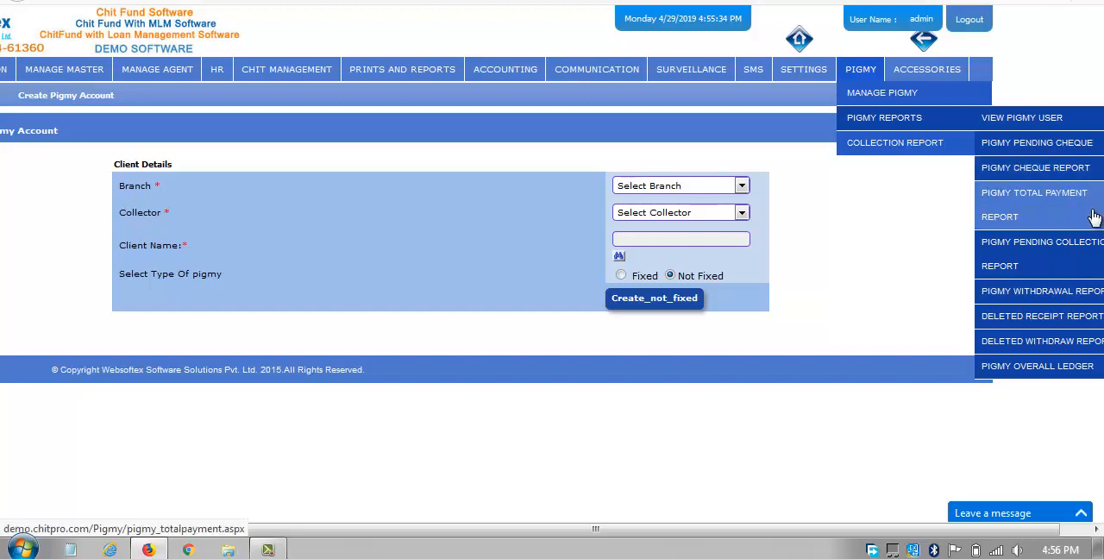
{"action": "mouse_move", "coordinate": [962, 144]}
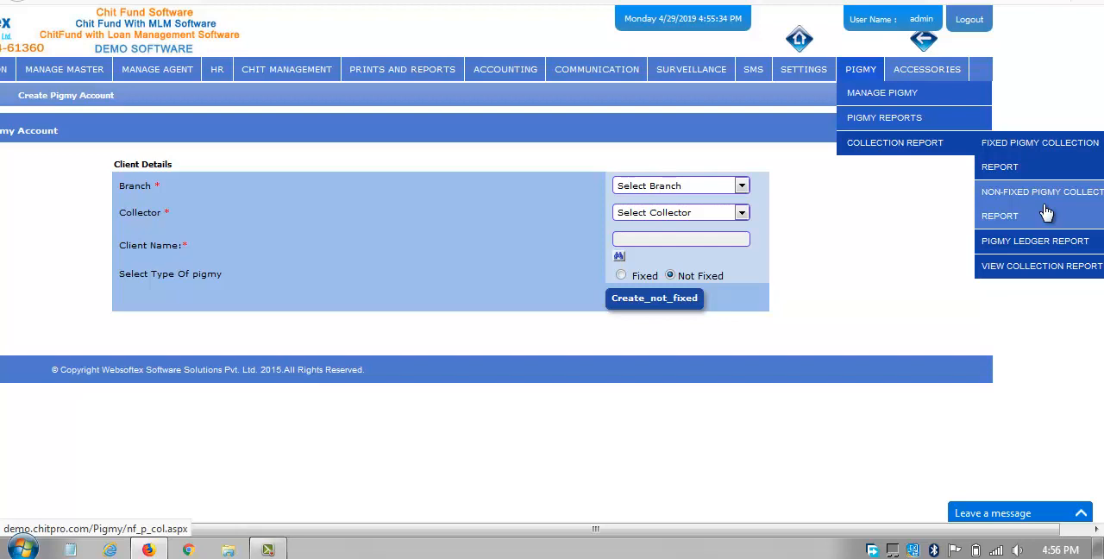
{"action": "scroll", "coordinate": [1046, 207], "scroll_direction": "left", "scroll_amount": 3}
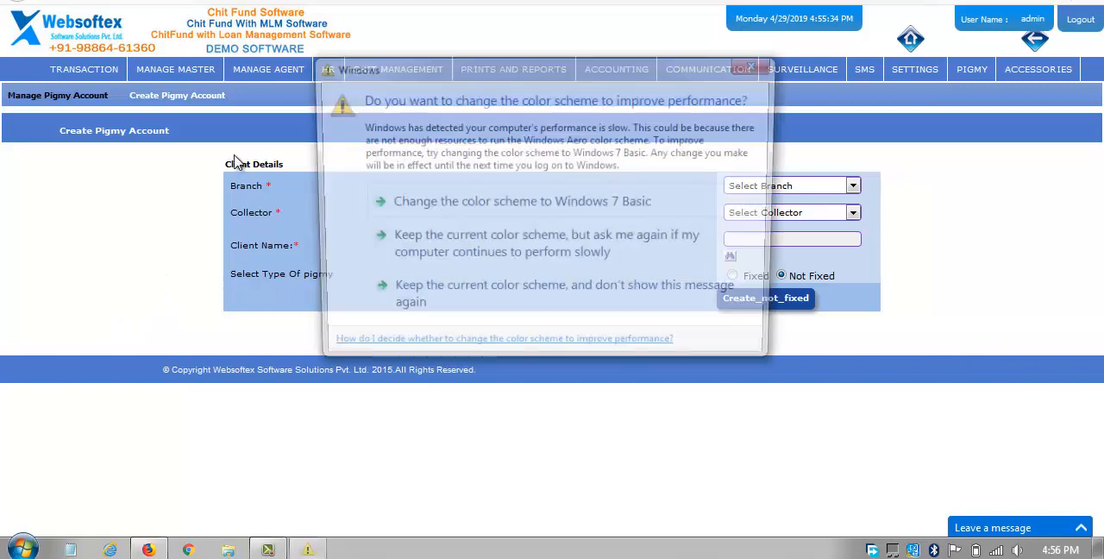
{"action": "left_click", "coordinate": [759, 64]}
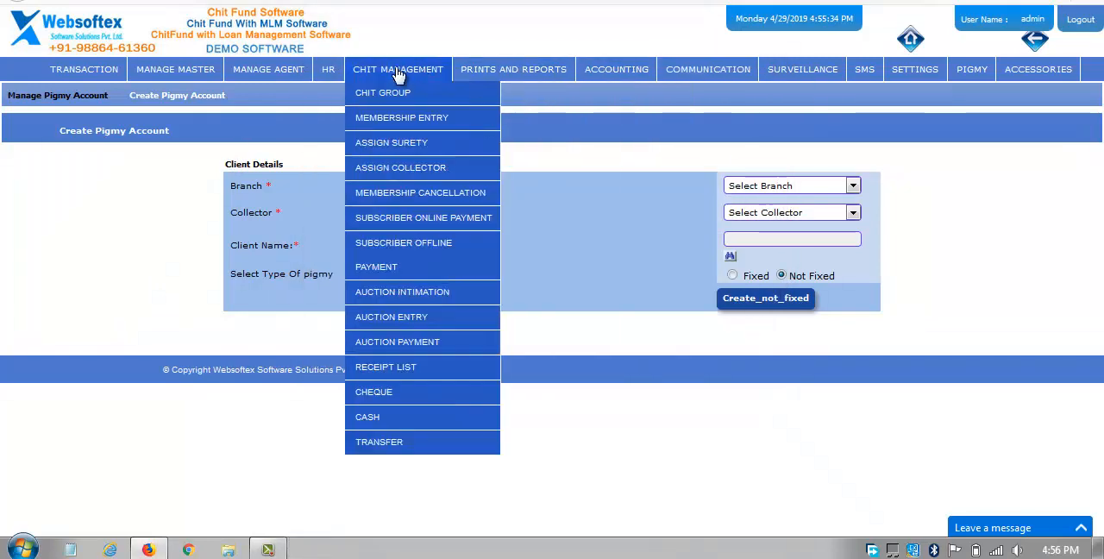
Open the Assign Agent form from the agent management options.
{"action": "mouse_move", "coordinate": [268, 71]}
{"action": "mouse_move", "coordinate": [280, 98]}
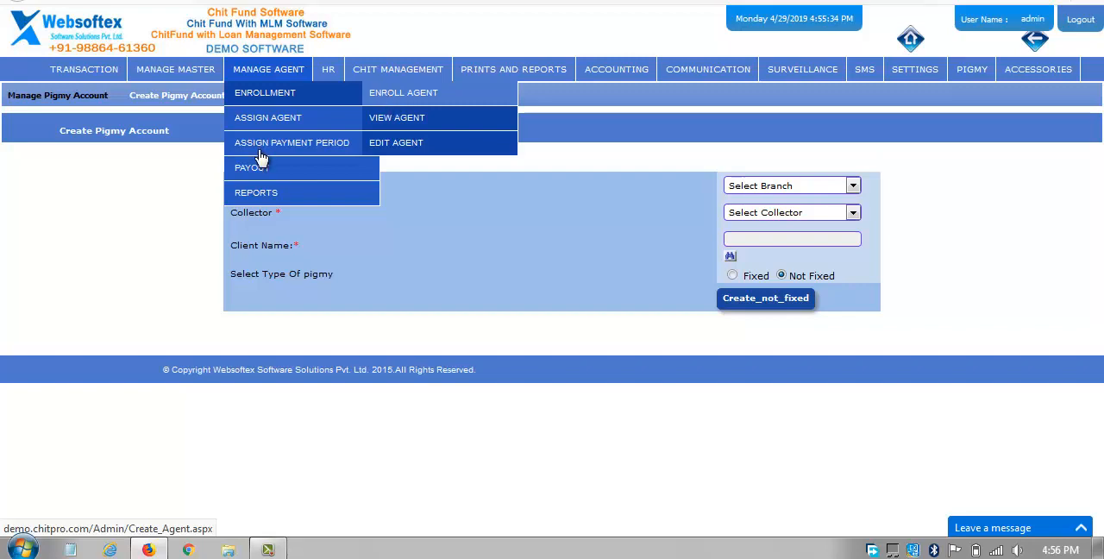
{"action": "mouse_move", "coordinate": [291, 118]}
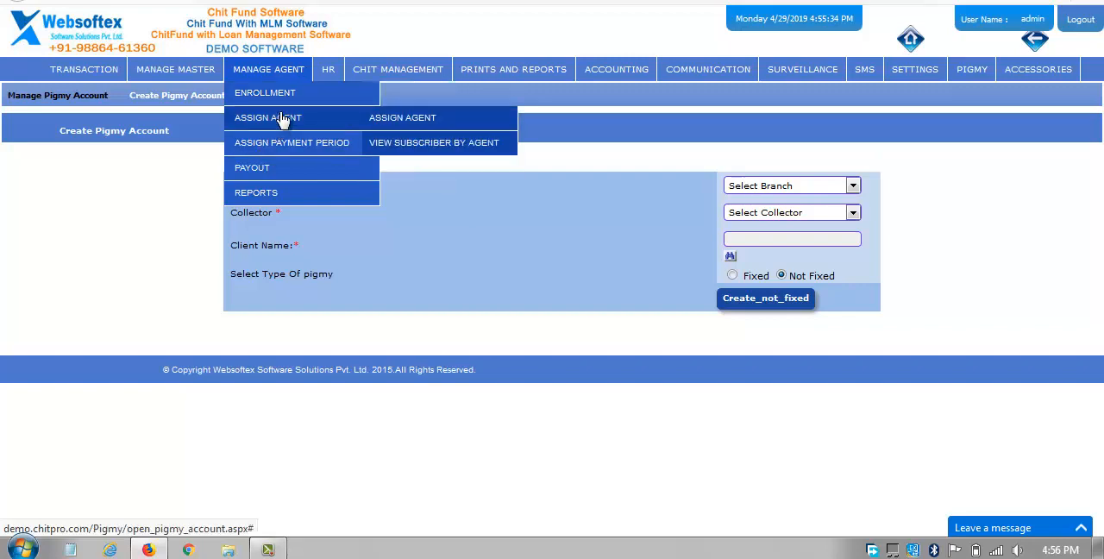
{"action": "left_click", "coordinate": [393, 129]}
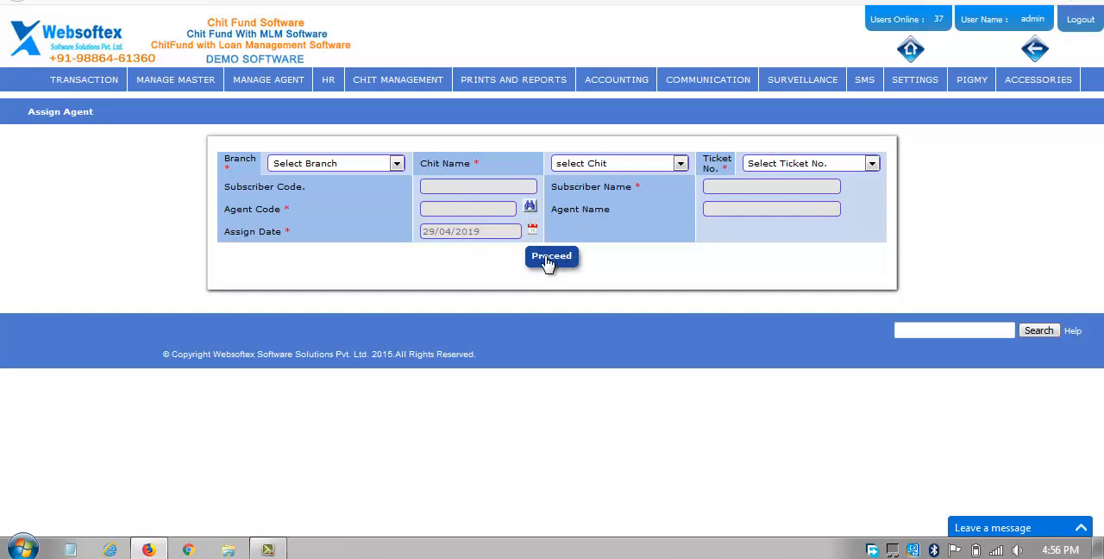
Open the Add Payment Period form for agents.
{"action": "mouse_move", "coordinate": [273, 128]}
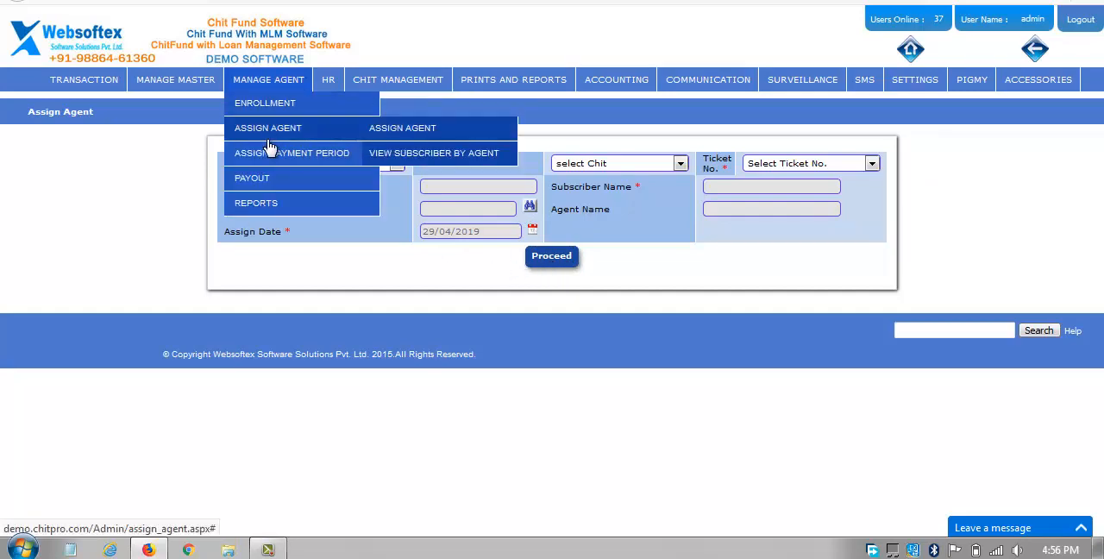
{"action": "mouse_move", "coordinate": [300, 159]}
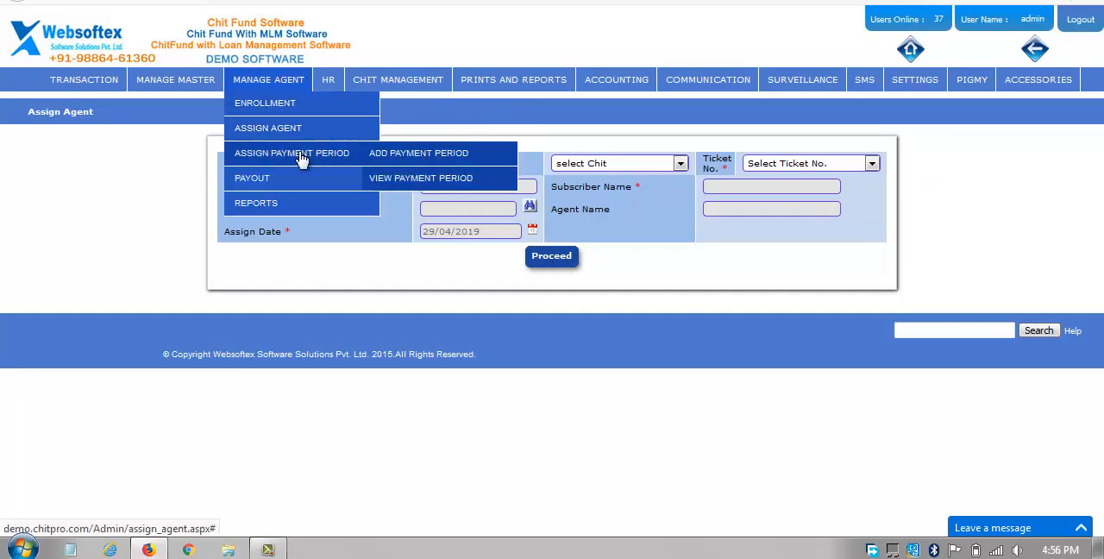
{"action": "left_click", "coordinate": [390, 160]}
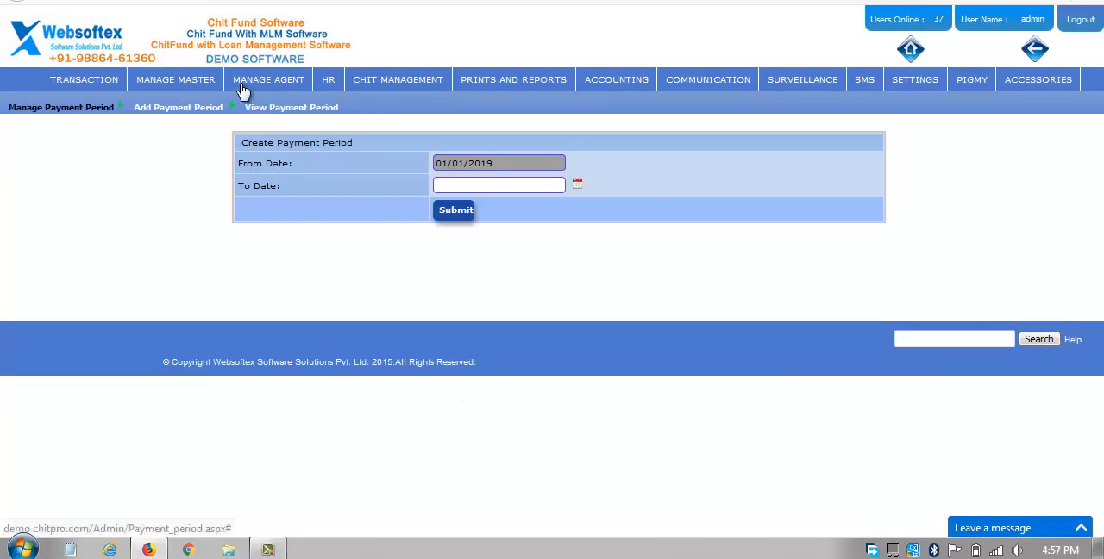
Open the agent payout page for creating and viewing payouts.
{"action": "mouse_move", "coordinate": [293, 87]}
{"action": "mouse_move", "coordinate": [308, 184]}
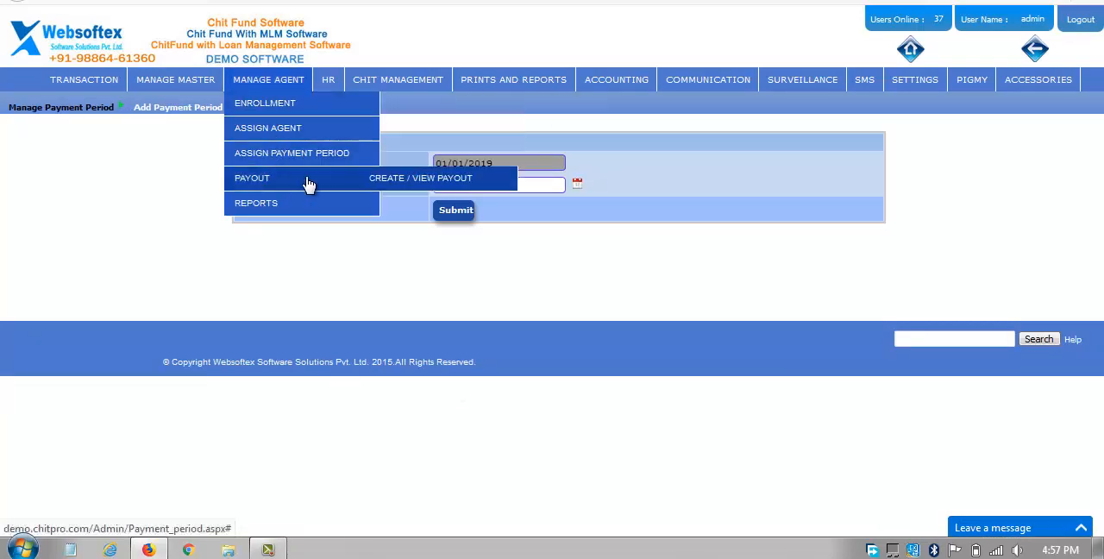
{"action": "left_click", "coordinate": [390, 179]}
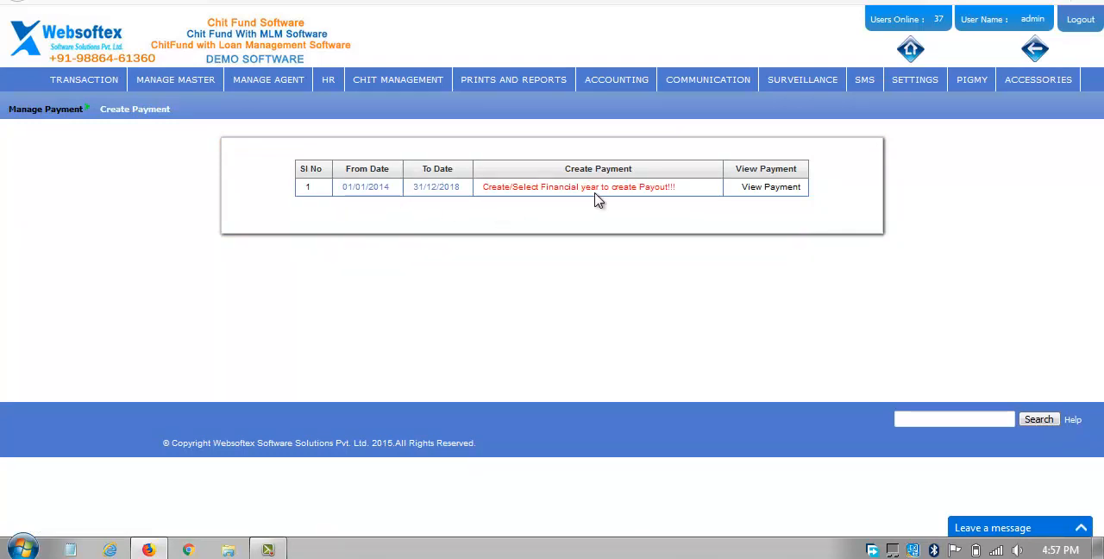
Open the Agent Commission Withdraw form and check its payment mode choices without selecting any.
{"action": "mouse_move", "coordinate": [302, 87]}
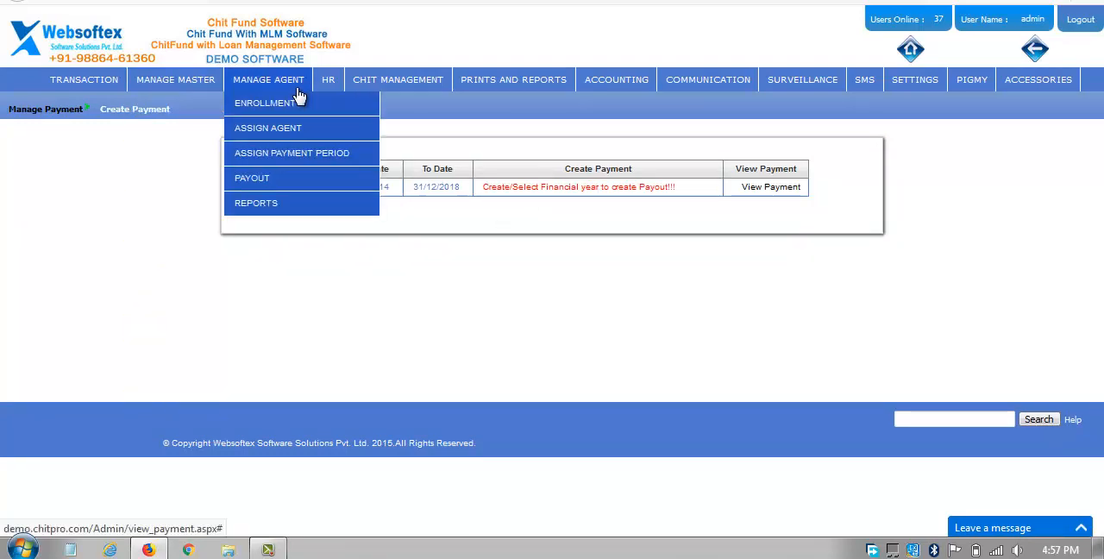
{"action": "mouse_move", "coordinate": [300, 207]}
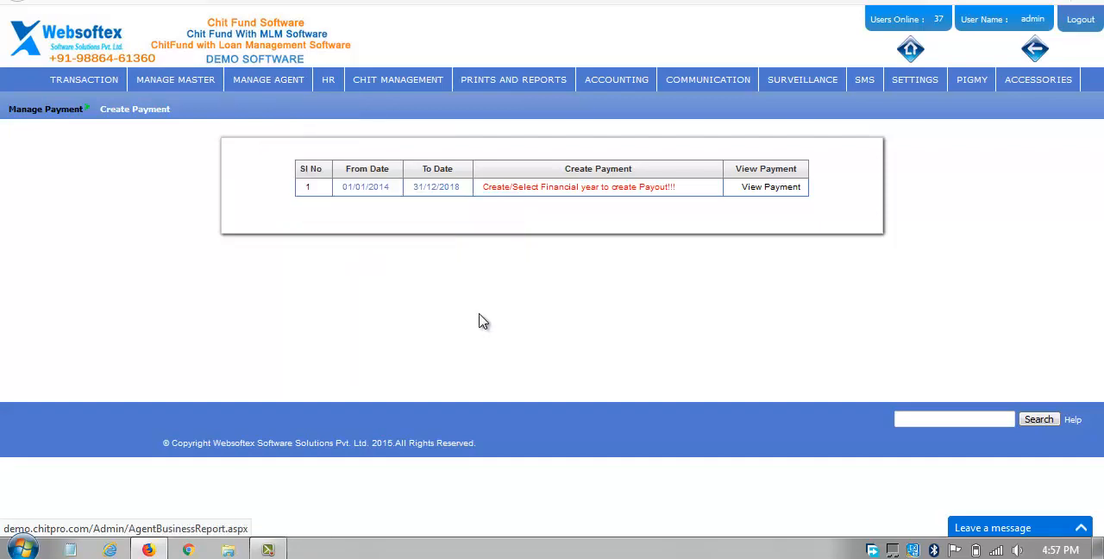
{"action": "mouse_move", "coordinate": [86, 86]}
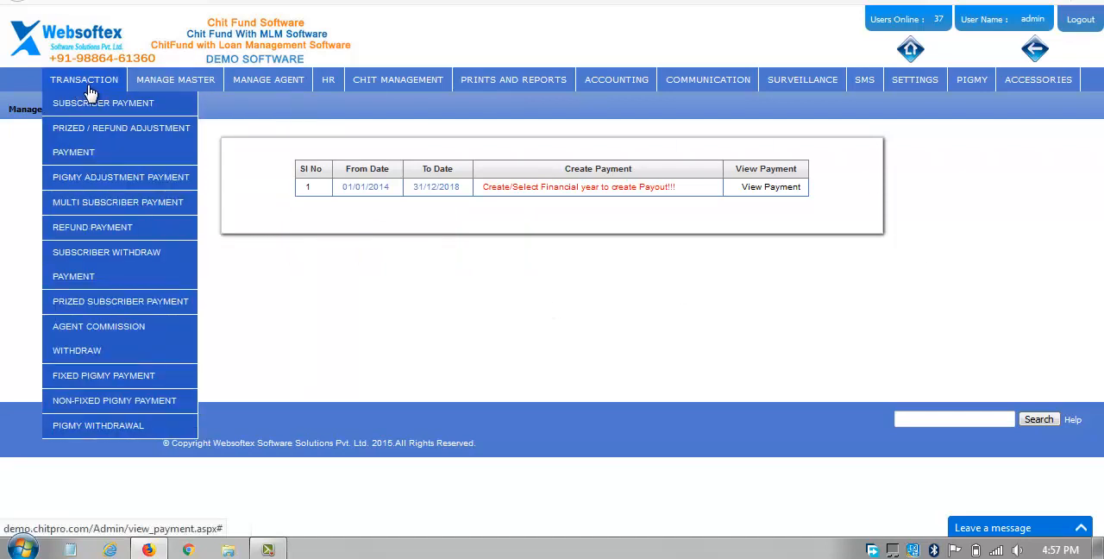
{"action": "left_click", "coordinate": [120, 349]}
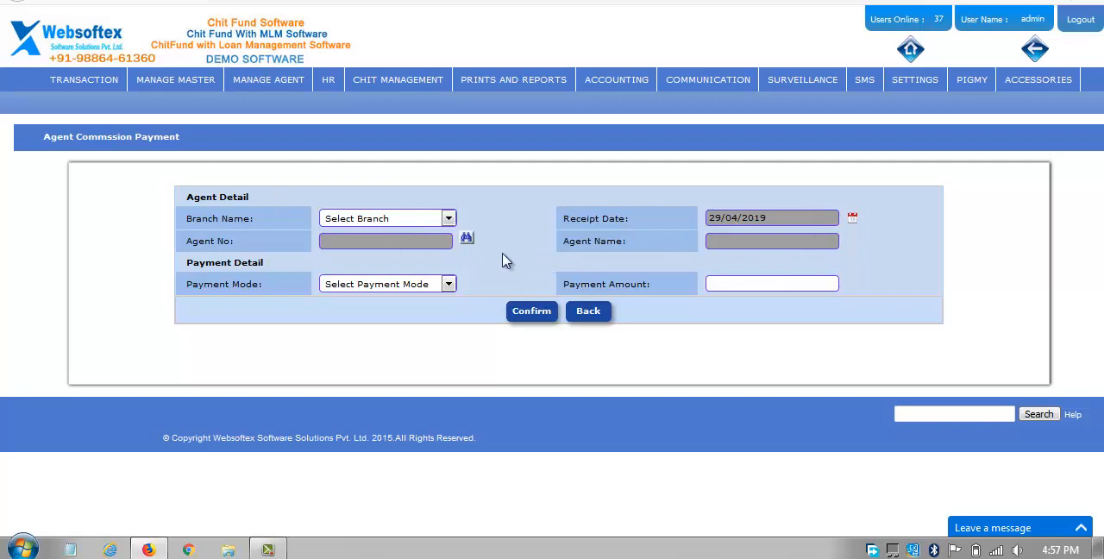
{"action": "left_click", "coordinate": [366, 288]}
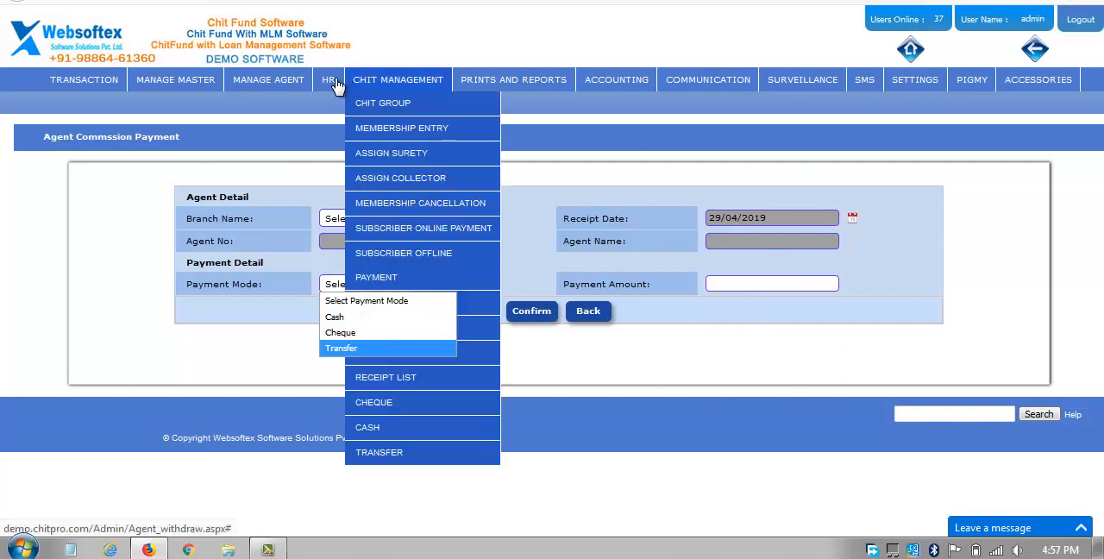
{"action": "left_click", "coordinate": [608, 158]}
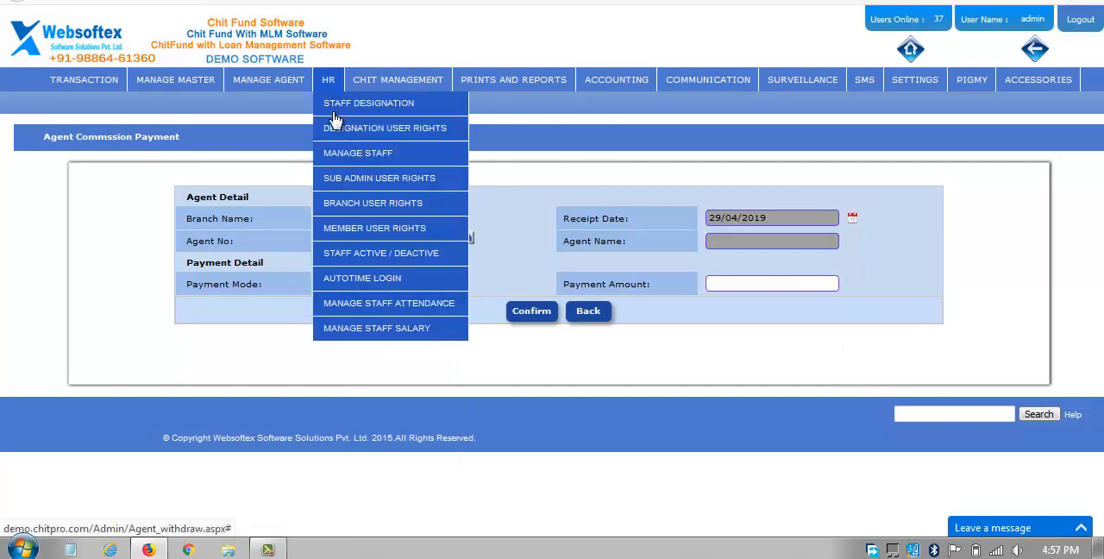
Open the Designation User Rights page of the HR module, dismissing the Windows color scheme prompt.
{"action": "mouse_move", "coordinate": [334, 113]}
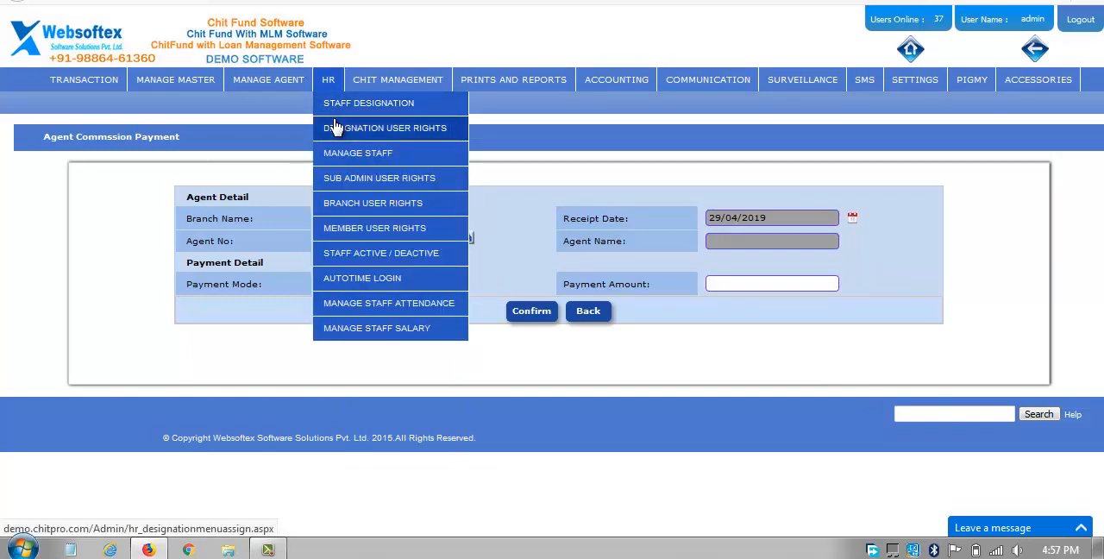
{"action": "left_click", "coordinate": [335, 128]}
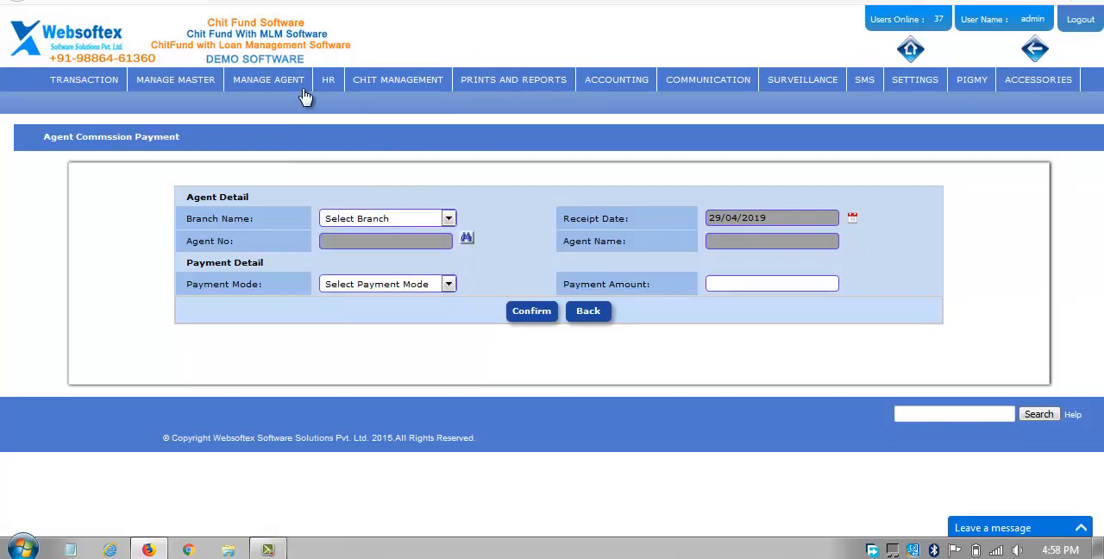
{"action": "mouse_move", "coordinate": [335, 103]}
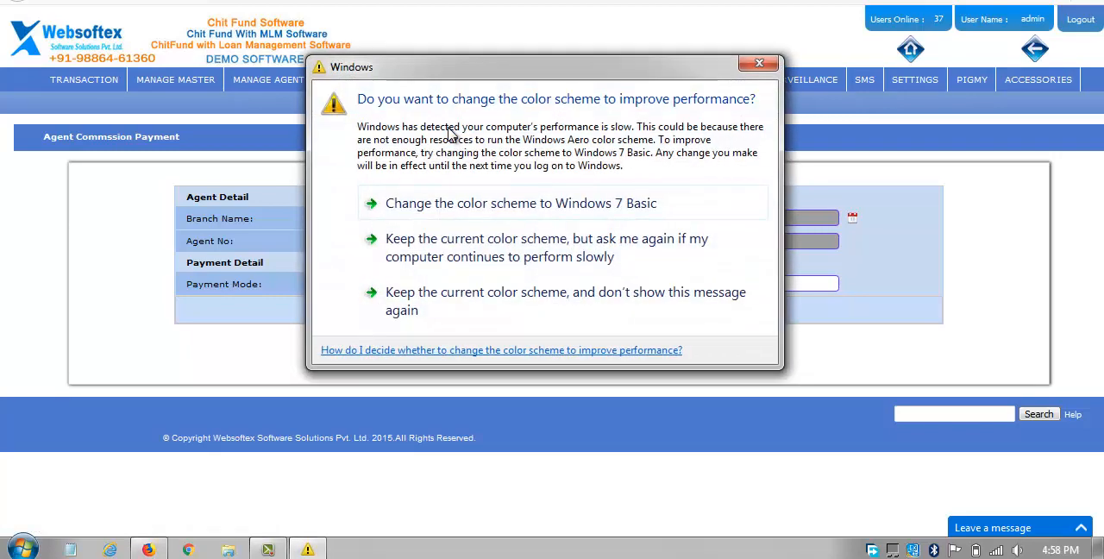
{"action": "left_click", "coordinate": [759, 66]}
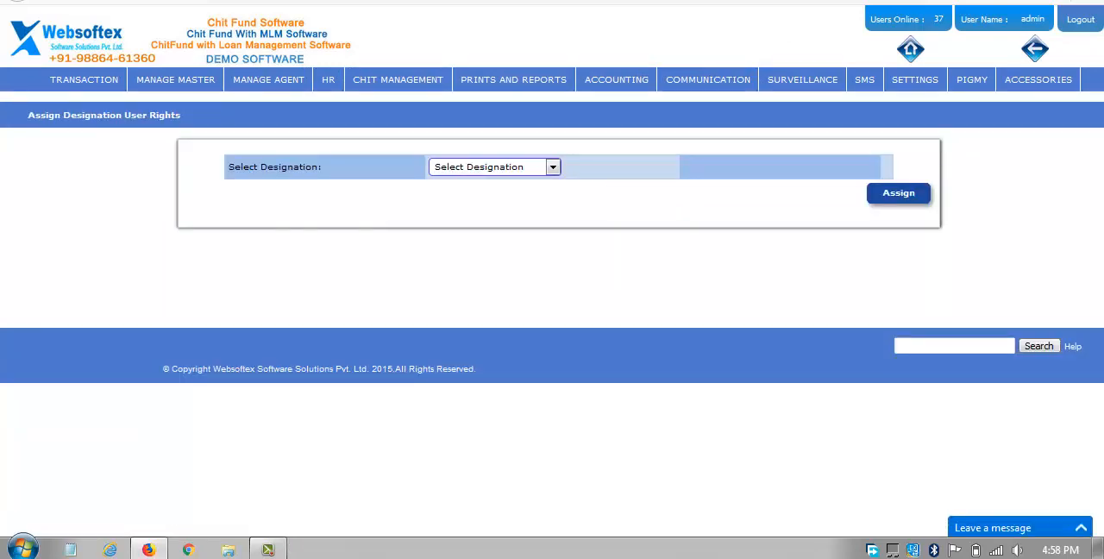
Load the user rights of the Branch Admin designation and clear the Multi Subscriber Payment permission.
{"action": "left_click", "coordinate": [450, 170]}
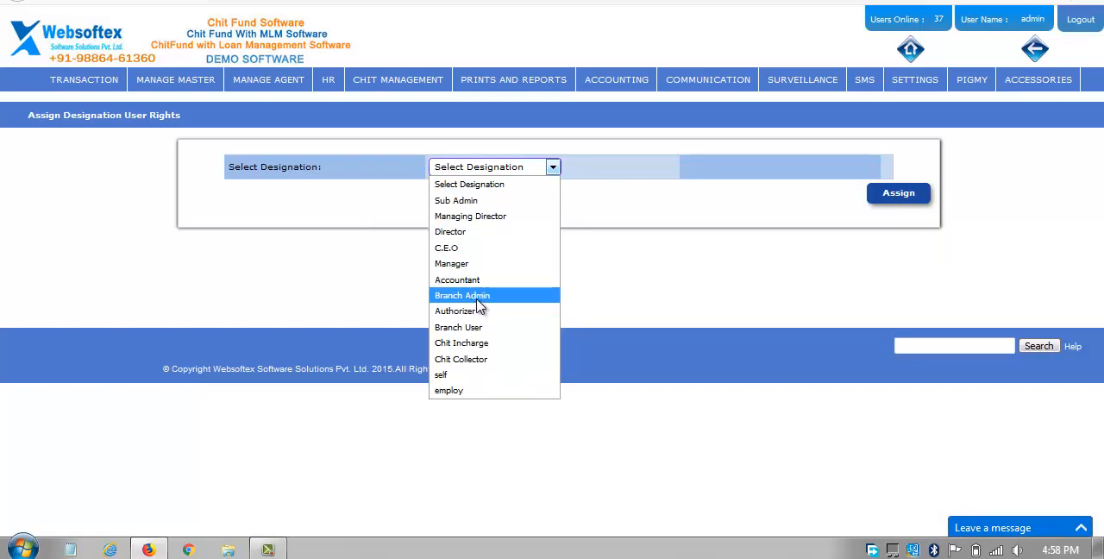
{"action": "left_click", "coordinate": [476, 296]}
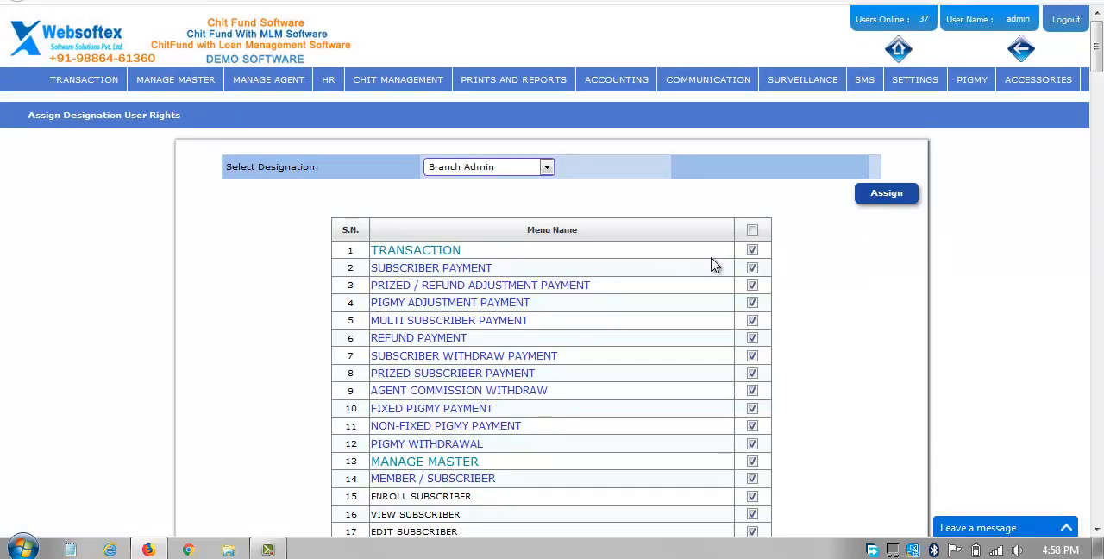
{"action": "left_click", "coordinate": [752, 321]}
Open the Manage Staff Details form and set the user type to Branch and the branch name to BENGALURU.
{"action": "mouse_move", "coordinate": [345, 155]}
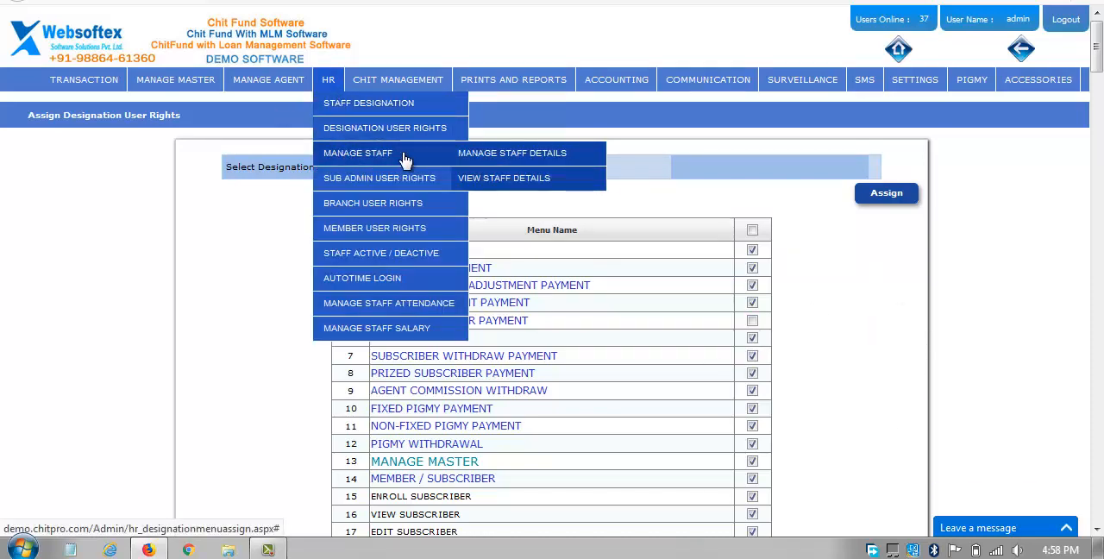
{"action": "left_click", "coordinate": [499, 164]}
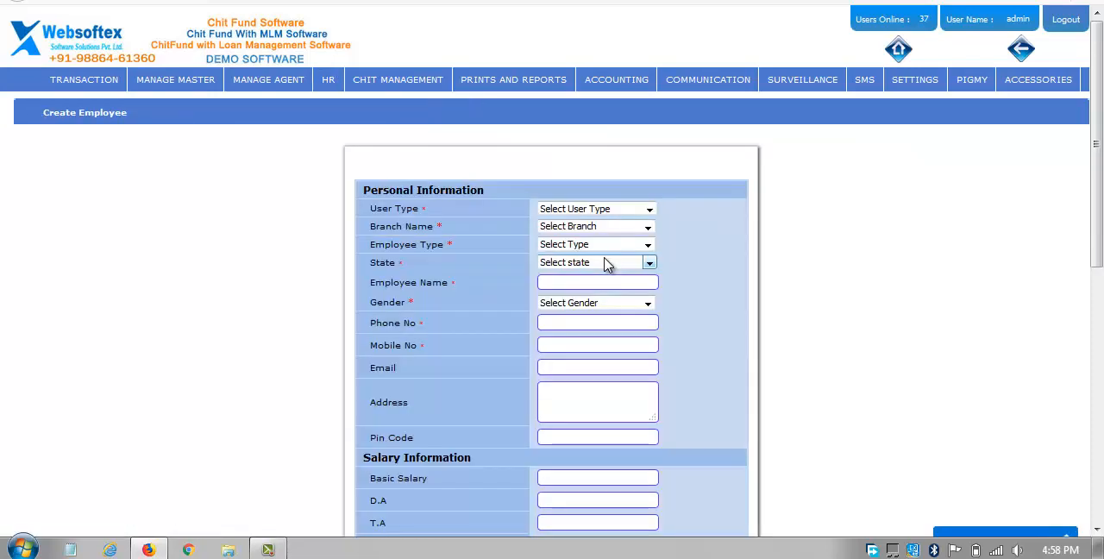
{"action": "left_click", "coordinate": [545, 212]}
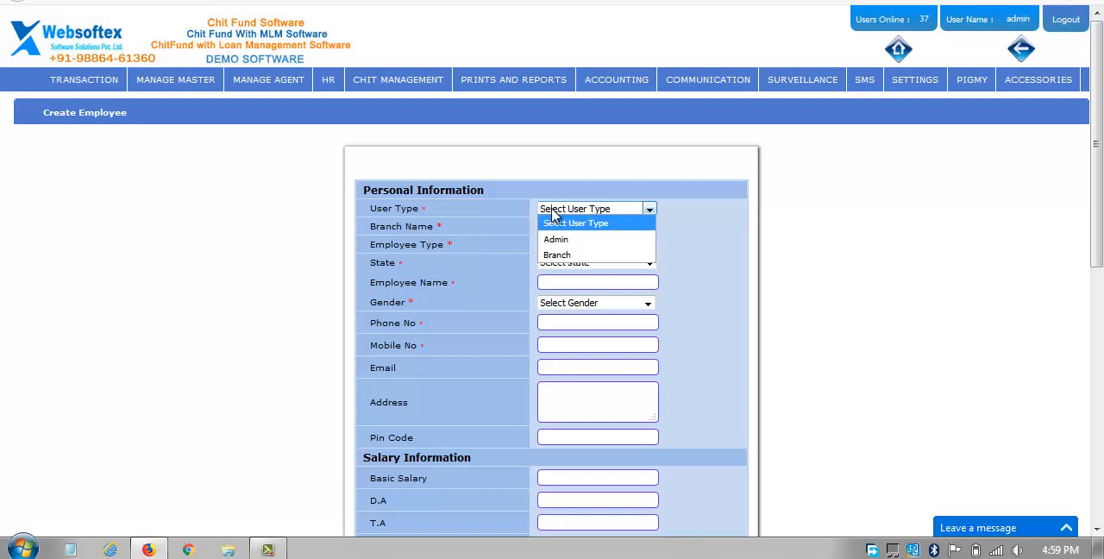
{"action": "left_click", "coordinate": [567, 255]}
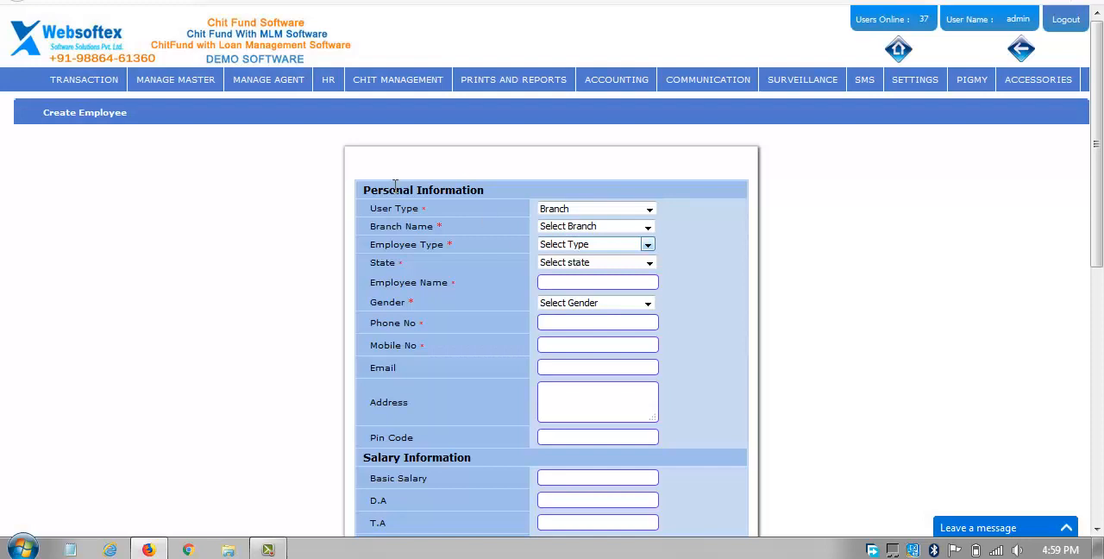
{"action": "left_click", "coordinate": [575, 230]}
{"action": "left_click", "coordinate": [577, 264]}
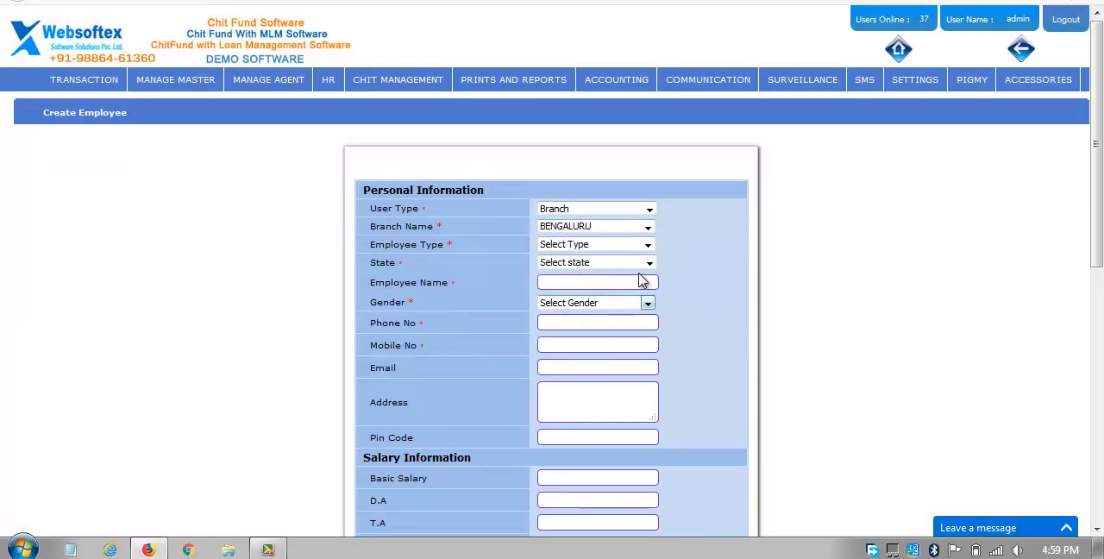
Review the employee type choices and the remaining Create Employee fields, and dismiss the Windows color scheme prompt.
{"action": "left_click", "coordinate": [616, 247]}
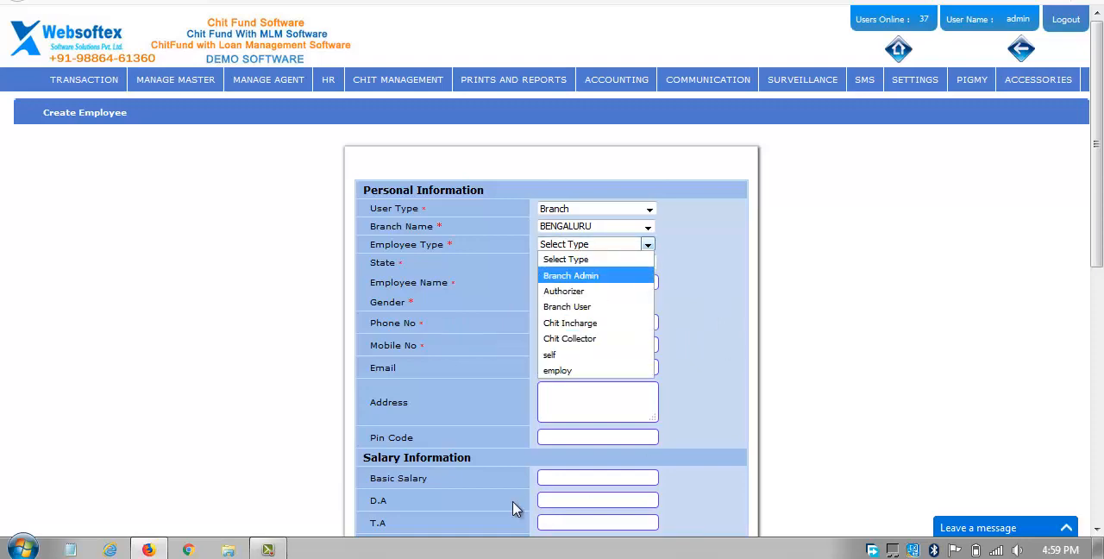
{"action": "left_click", "coordinate": [468, 351]}
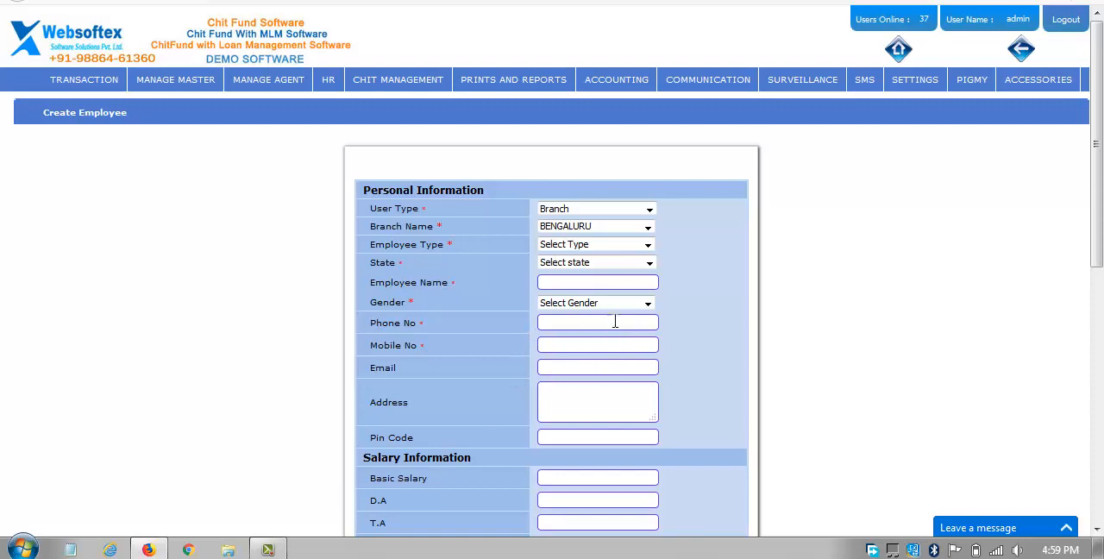
{"action": "scroll", "coordinate": [627, 323], "scroll_direction": "down", "scroll_amount": 6}
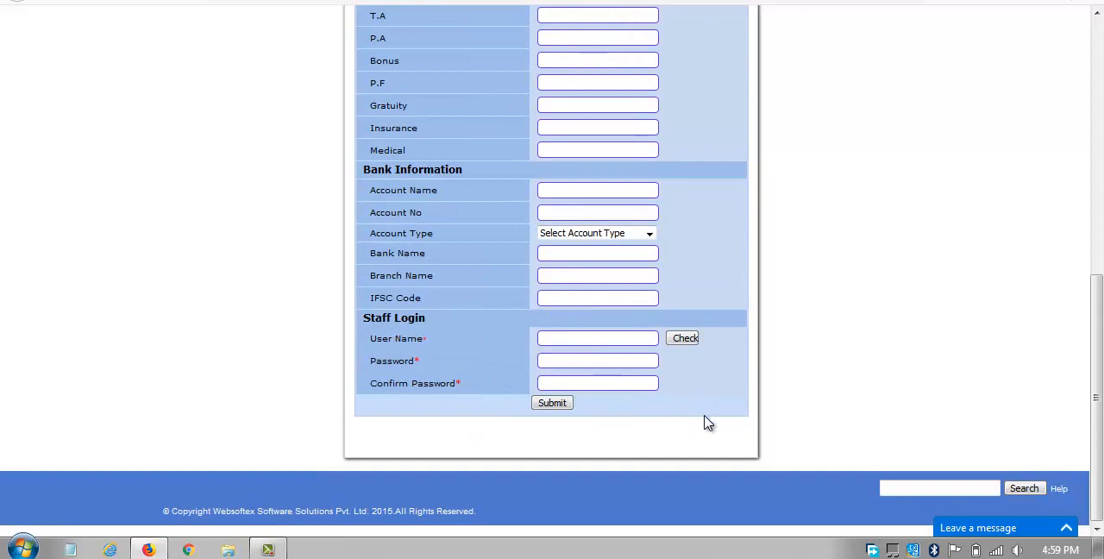
{"action": "scroll", "coordinate": [707, 421], "scroll_direction": "up", "scroll_amount": 6}
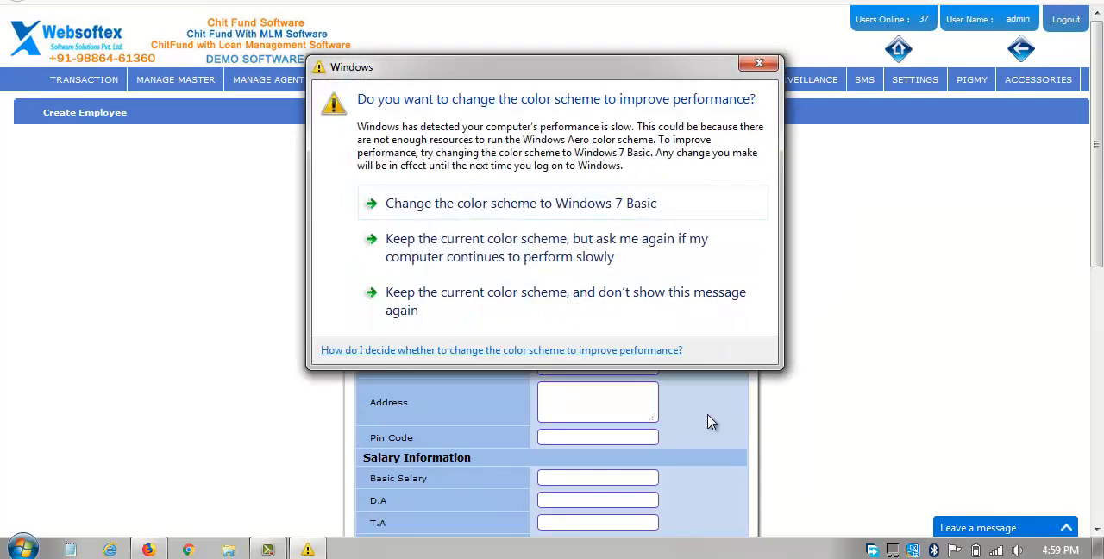
{"action": "left_click", "coordinate": [763, 68]}
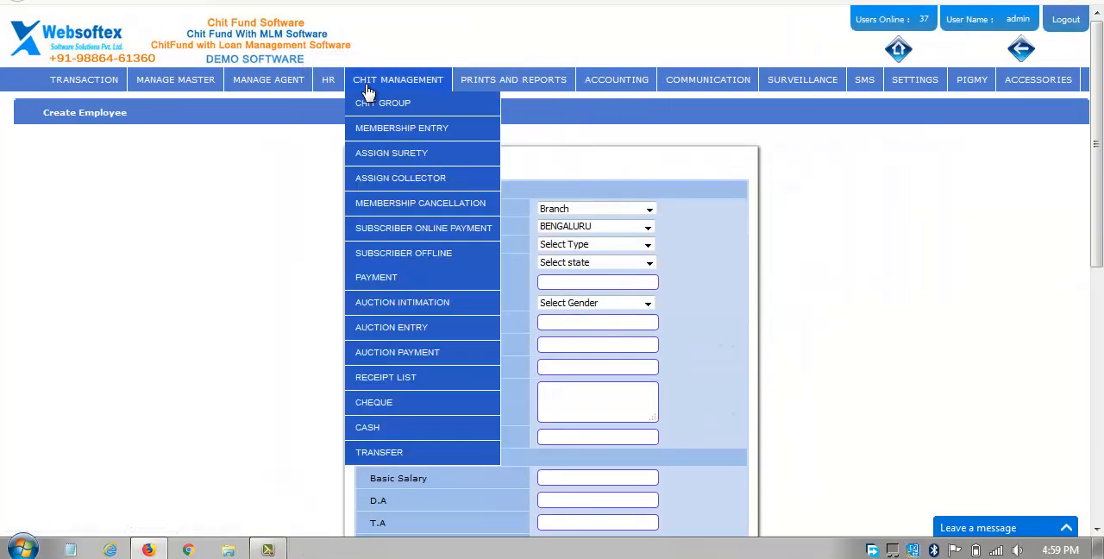
Examine the options available in the HR, surveillance and settings modules.
{"action": "mouse_move", "coordinate": [328, 86]}
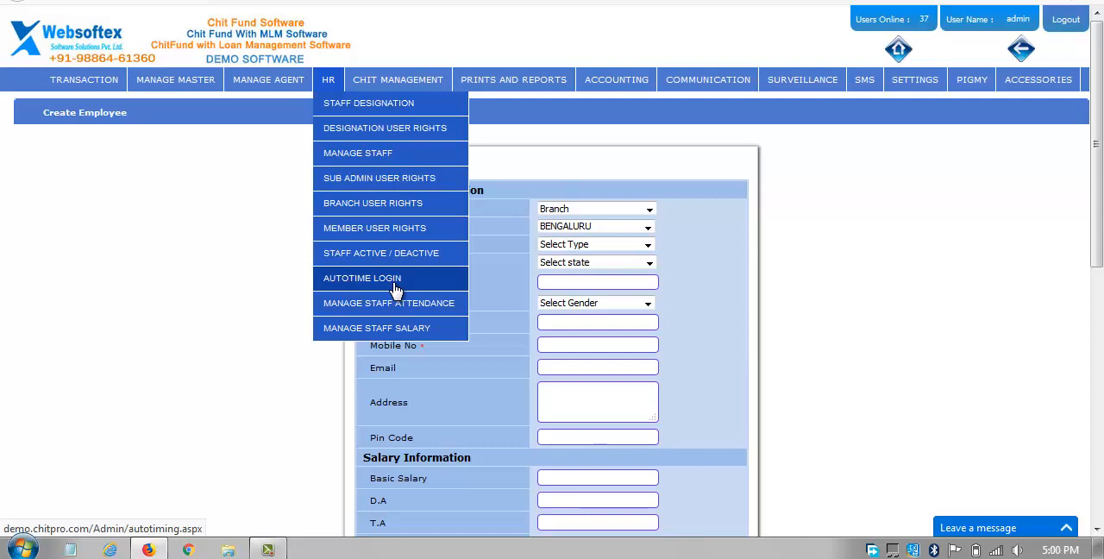
{"action": "mouse_move", "coordinate": [823, 79]}
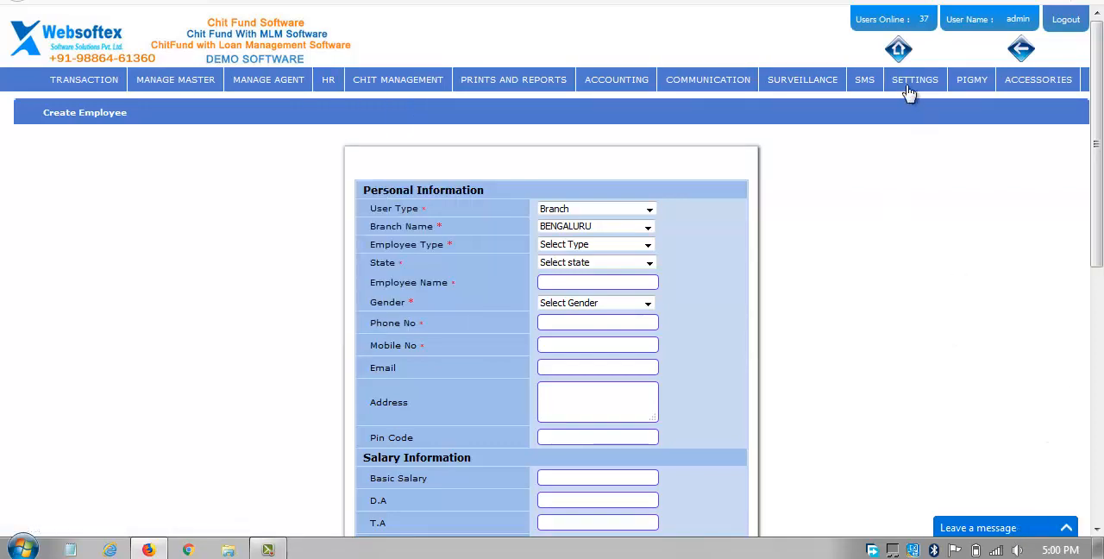
{"action": "mouse_move", "coordinate": [910, 86]}
{"action": "mouse_move", "coordinate": [948, 178]}
Return to the software's home page and log out of the admin account.
{"action": "left_click", "coordinate": [898, 52]}
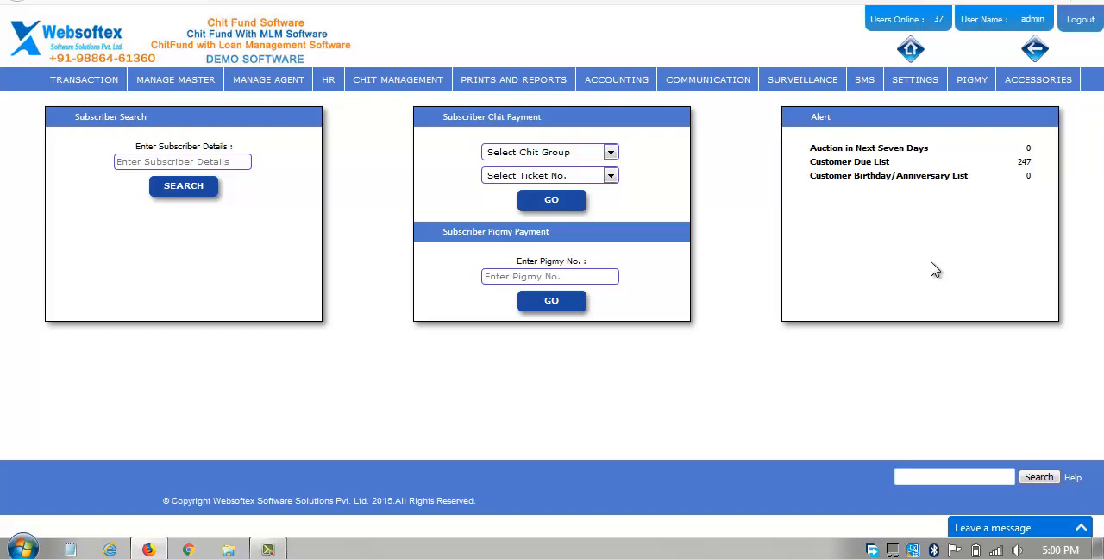
{"action": "left_click", "coordinate": [1091, 28]}
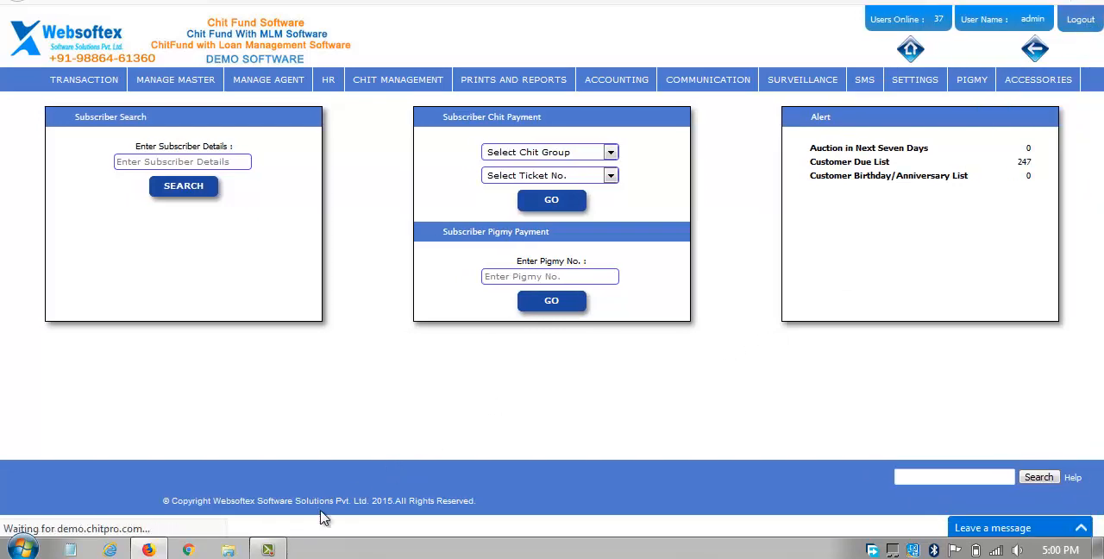
{"action": "left_click", "coordinate": [268, 549]}
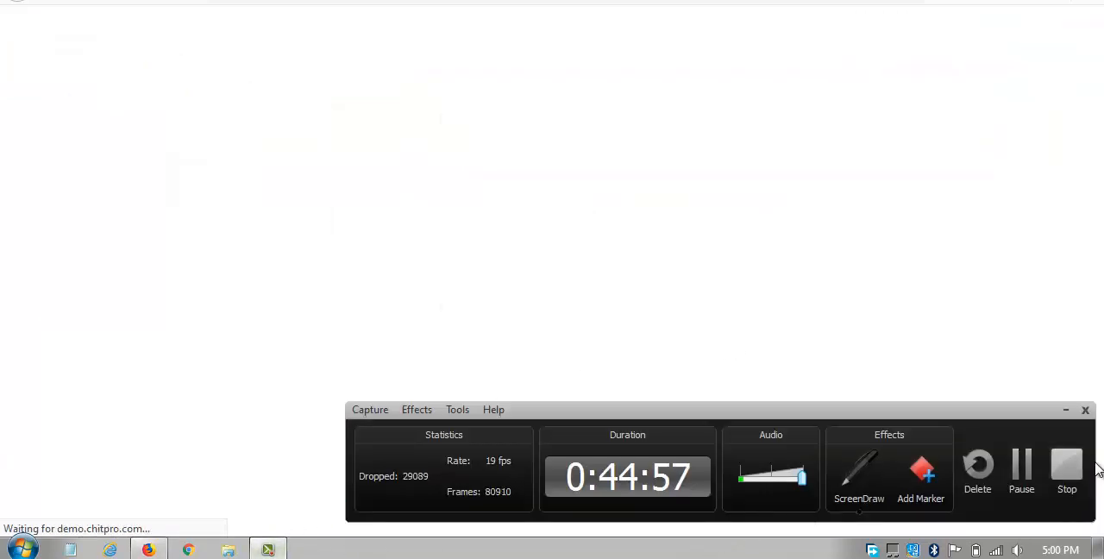